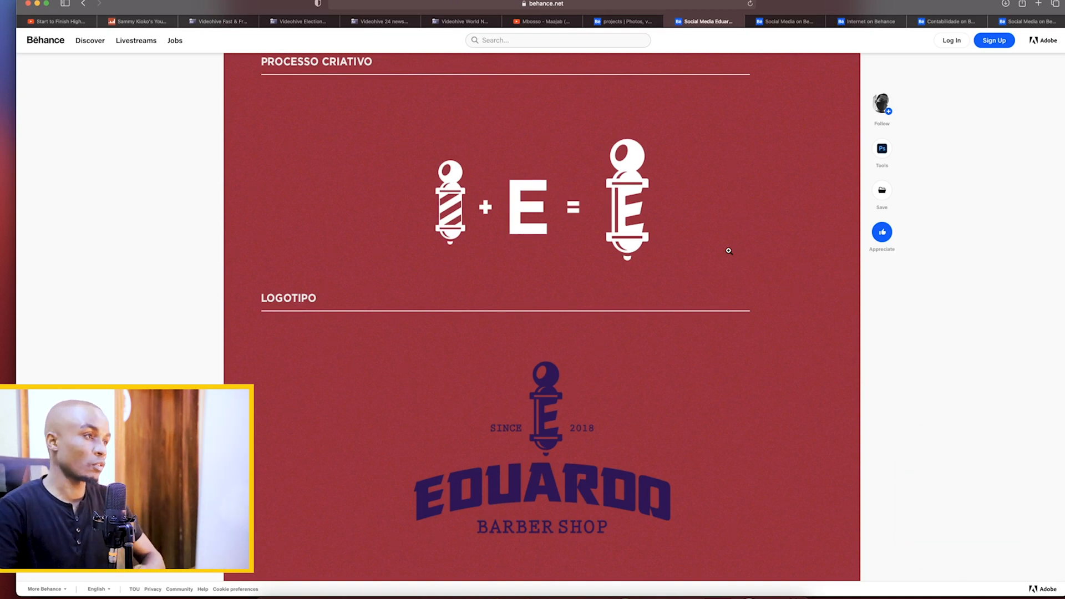
Examine the Eduardo Barber Shop project from its creative process and logo through the social media posts to the closing image
{"action": "scroll", "coordinate": [652, 256], "scroll_direction": "down", "scroll_amount": 10}
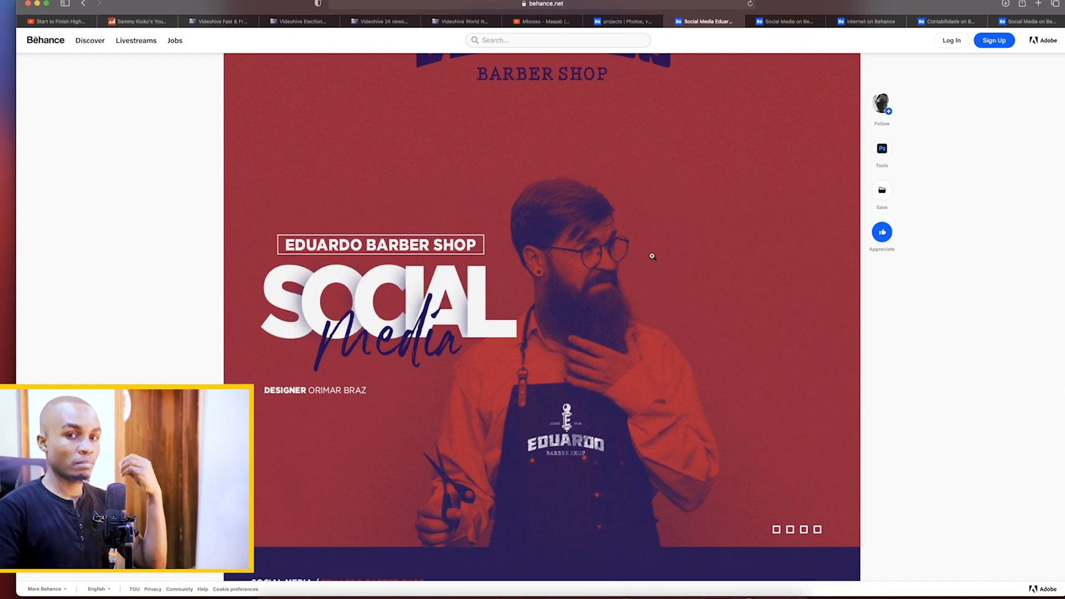
{"action": "scroll", "coordinate": [652, 256], "scroll_direction": "down", "scroll_amount": 1}
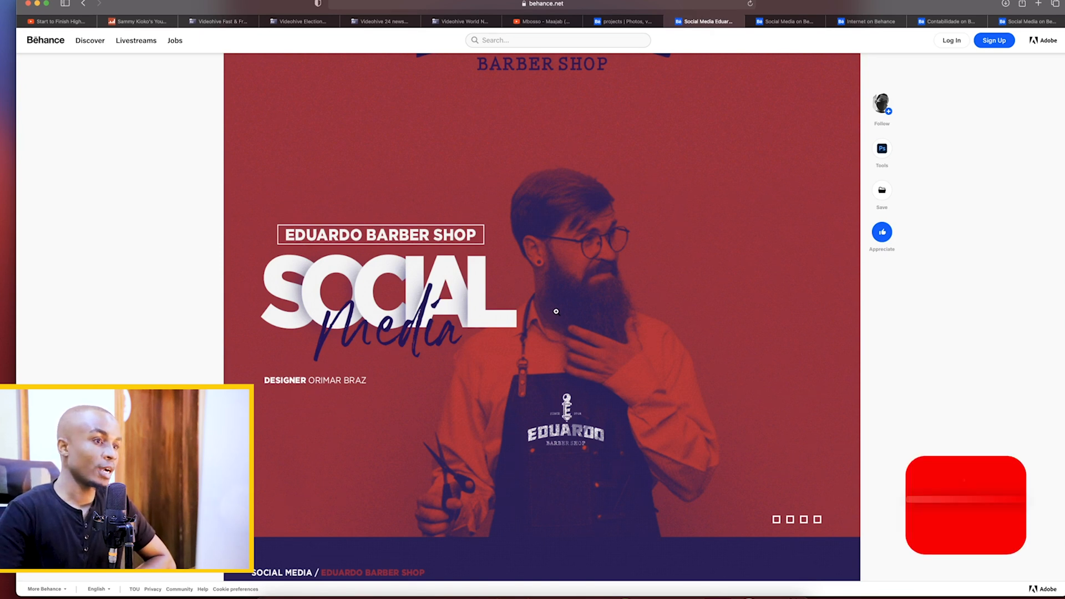
{"action": "scroll", "coordinate": [556, 311], "scroll_direction": "down", "scroll_amount": 1}
{"action": "scroll", "coordinate": [557, 311], "scroll_direction": "down", "scroll_amount": 8}
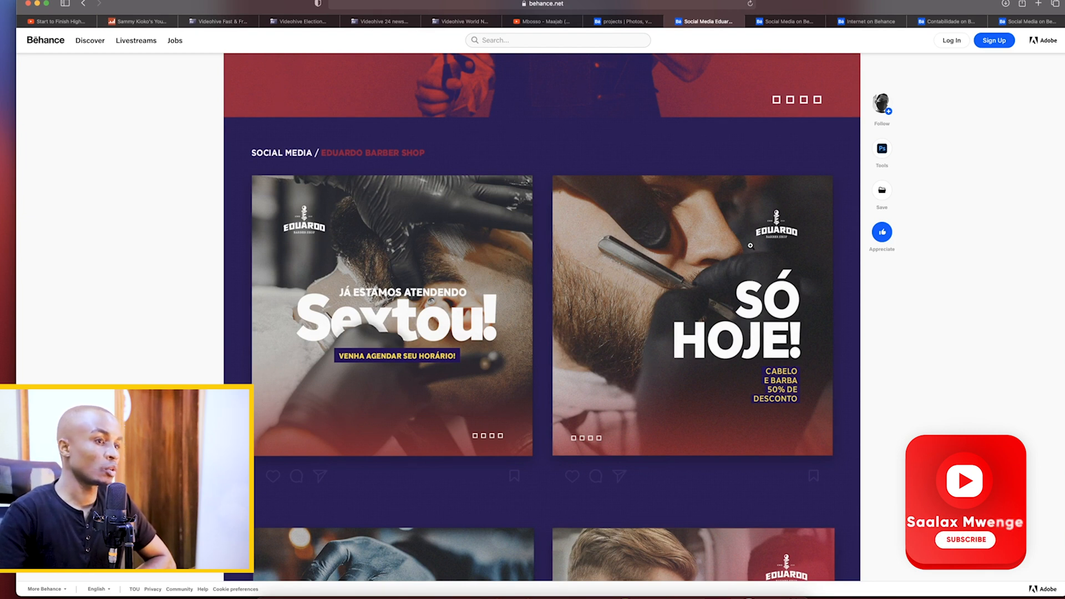
{"action": "scroll", "coordinate": [693, 312], "scroll_direction": "down", "scroll_amount": 6}
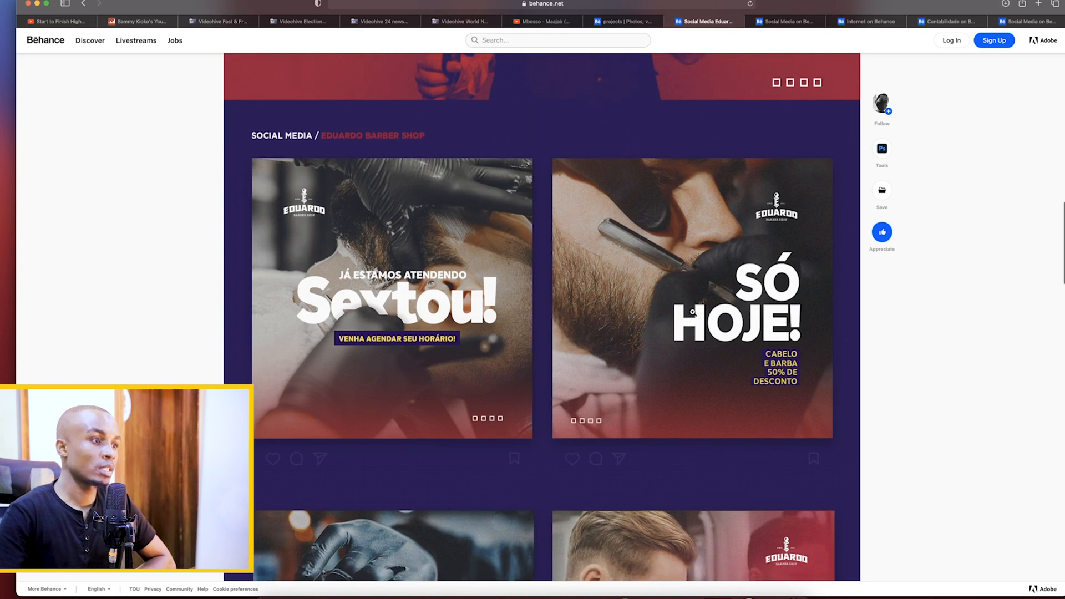
{"action": "scroll", "coordinate": [693, 312], "scroll_direction": "down", "scroll_amount": 1}
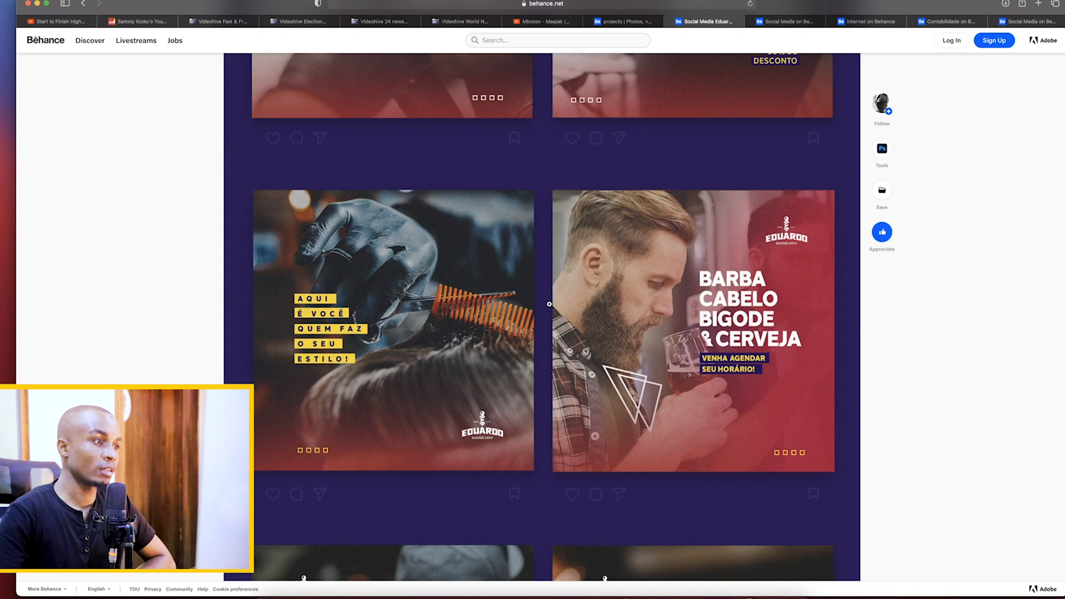
{"action": "scroll", "coordinate": [549, 304], "scroll_direction": "down", "scroll_amount": 6}
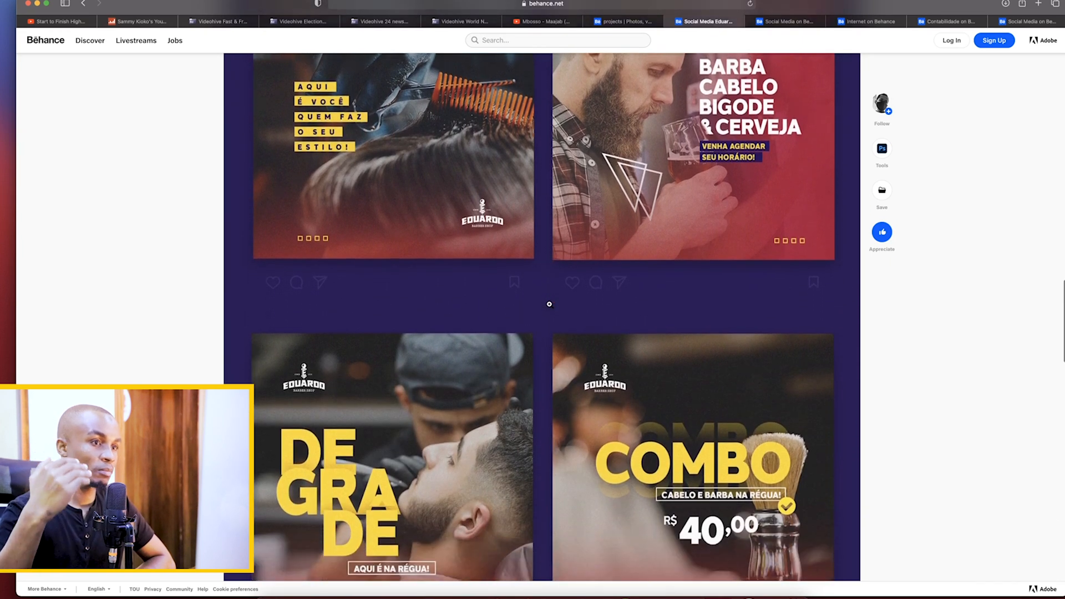
{"action": "scroll", "coordinate": [549, 304], "scroll_direction": "down", "scroll_amount": 1}
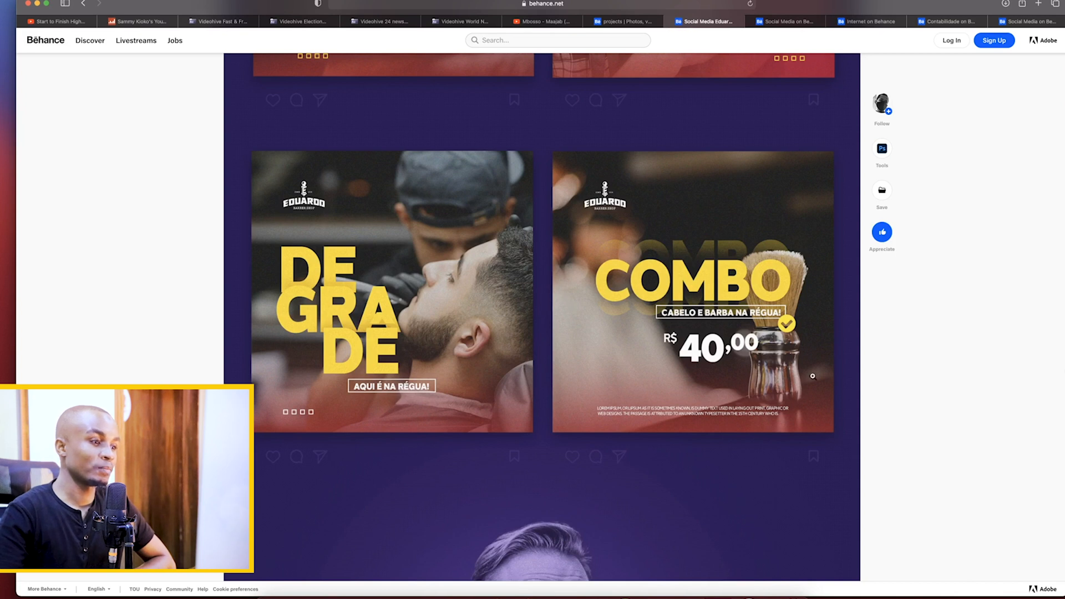
{"action": "scroll", "coordinate": [681, 373], "scroll_direction": "down", "scroll_amount": 7}
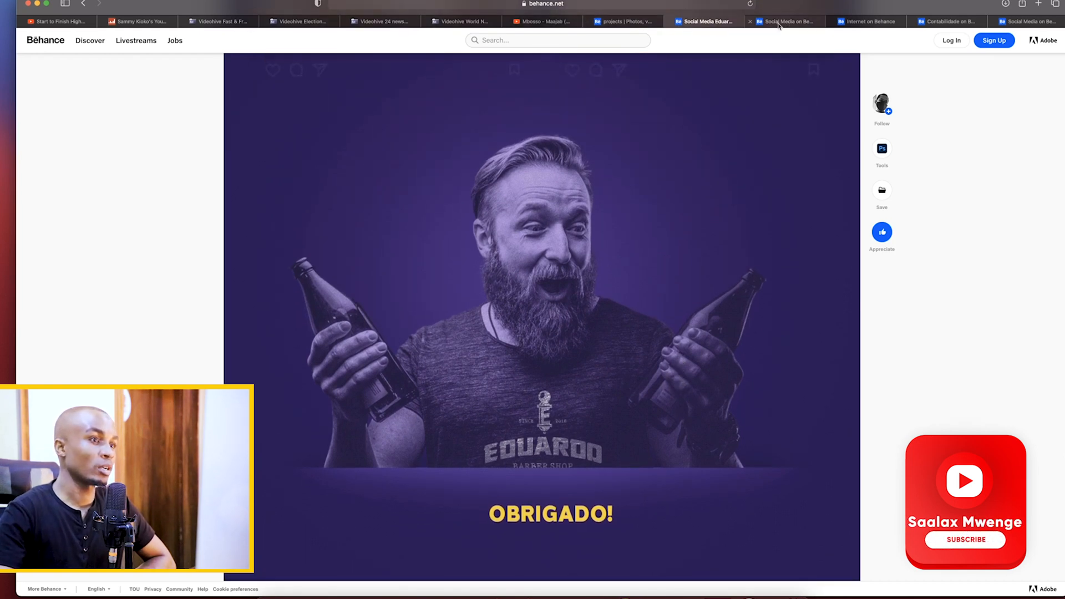
Switch to the Chico Burguer social media project and examine its cover artwork and the upper burger posts
{"action": "left_click", "coordinate": [756, 22]}
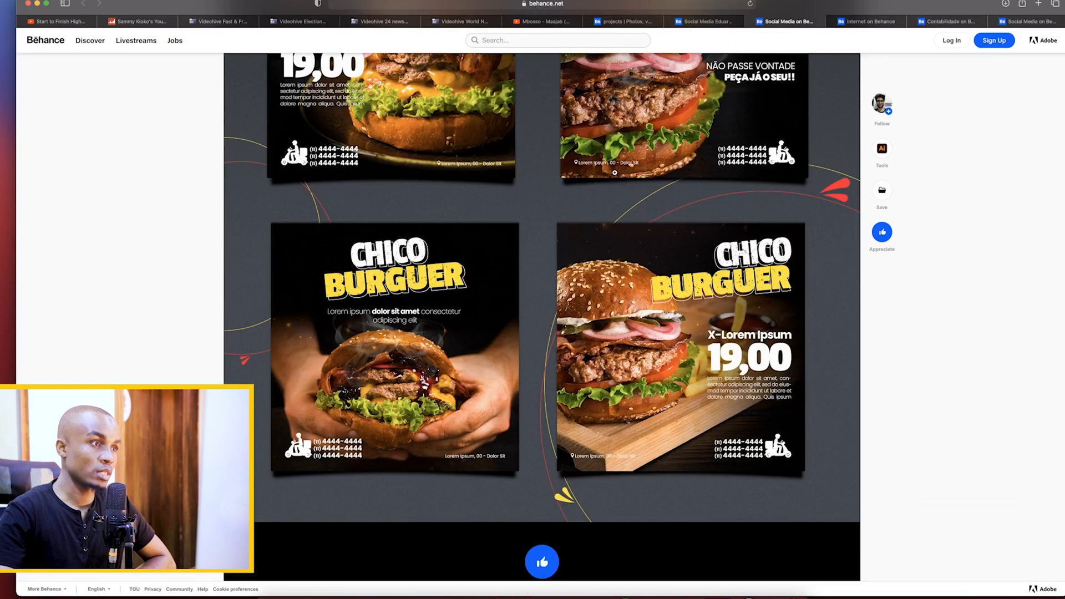
{"action": "scroll", "coordinate": [616, 172], "scroll_direction": "up", "scroll_amount": 15}
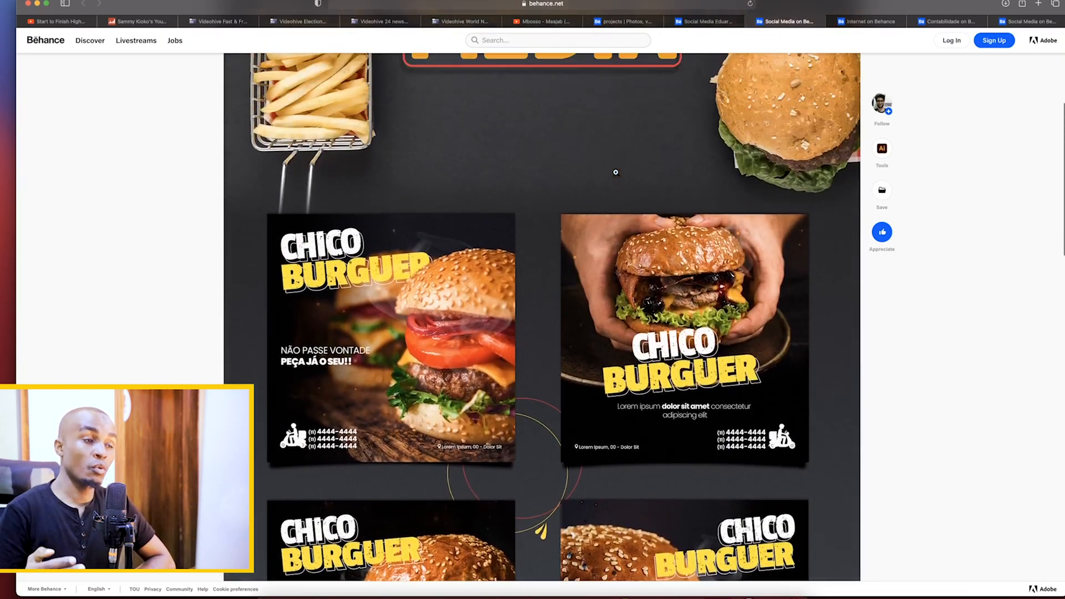
{"action": "scroll", "coordinate": [616, 172], "scroll_direction": "up", "scroll_amount": 5}
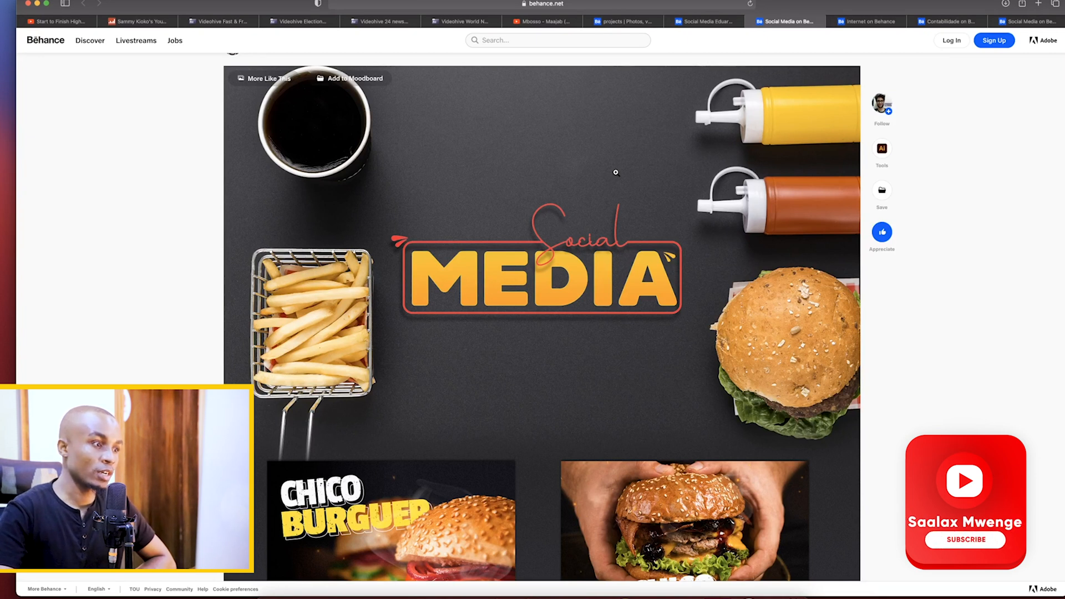
{"action": "scroll", "coordinate": [616, 172], "scroll_direction": "down", "scroll_amount": 3}
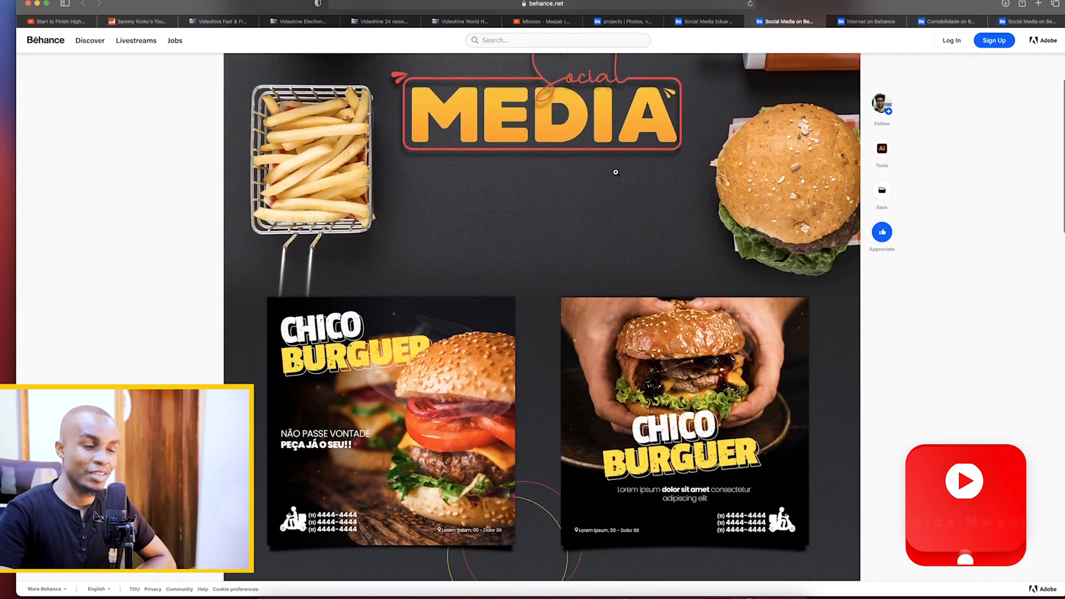
{"action": "scroll", "coordinate": [615, 172], "scroll_direction": "down", "scroll_amount": 2}
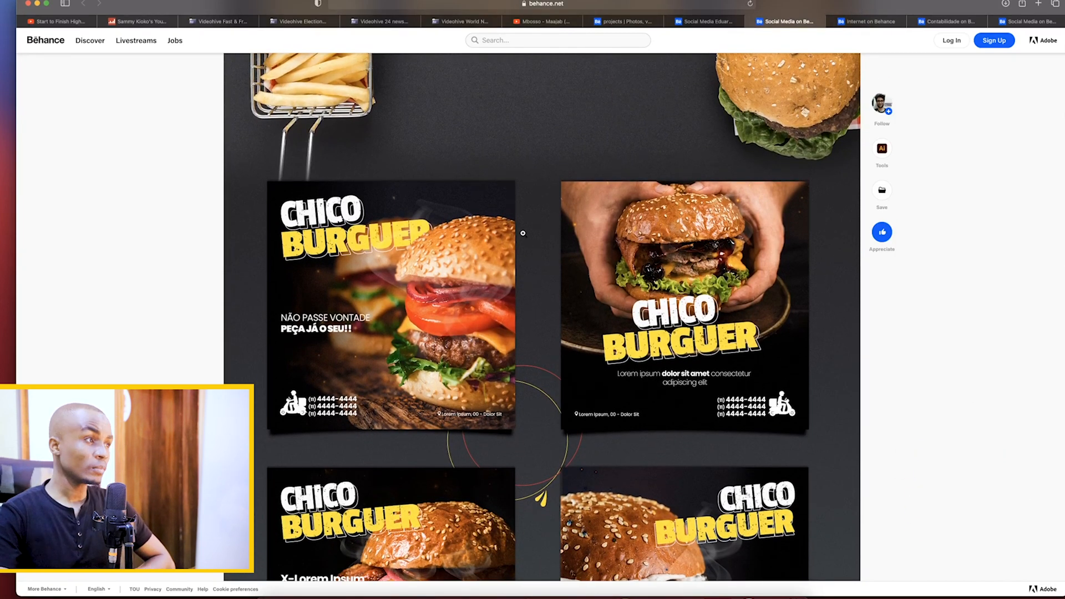
{"action": "scroll", "coordinate": [522, 233], "scroll_direction": "down", "scroll_amount": 1}
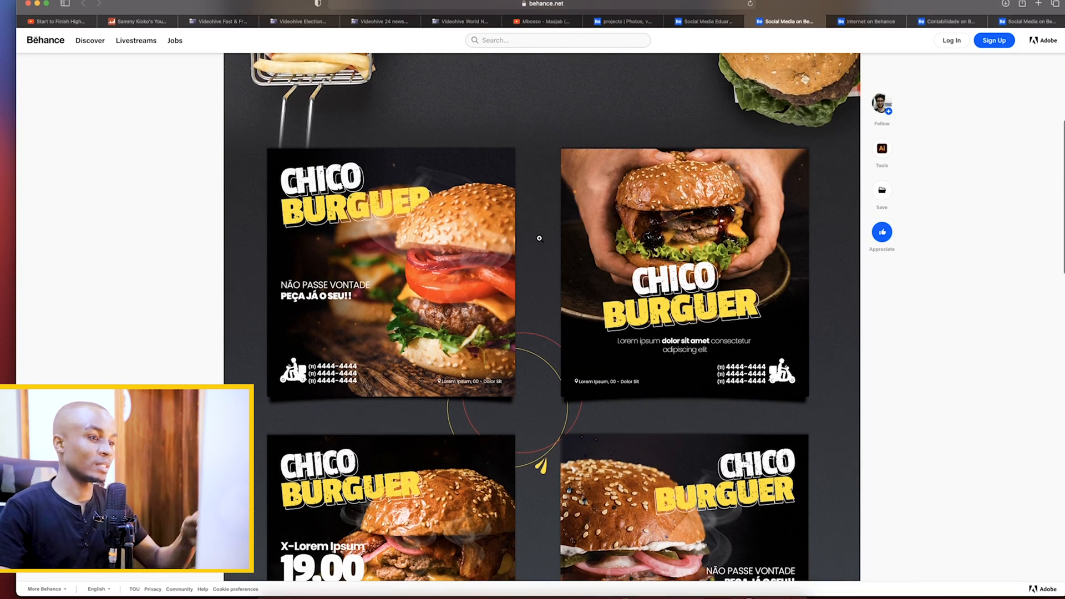
{"action": "scroll", "coordinate": [540, 238], "scroll_direction": "down", "scroll_amount": 1}
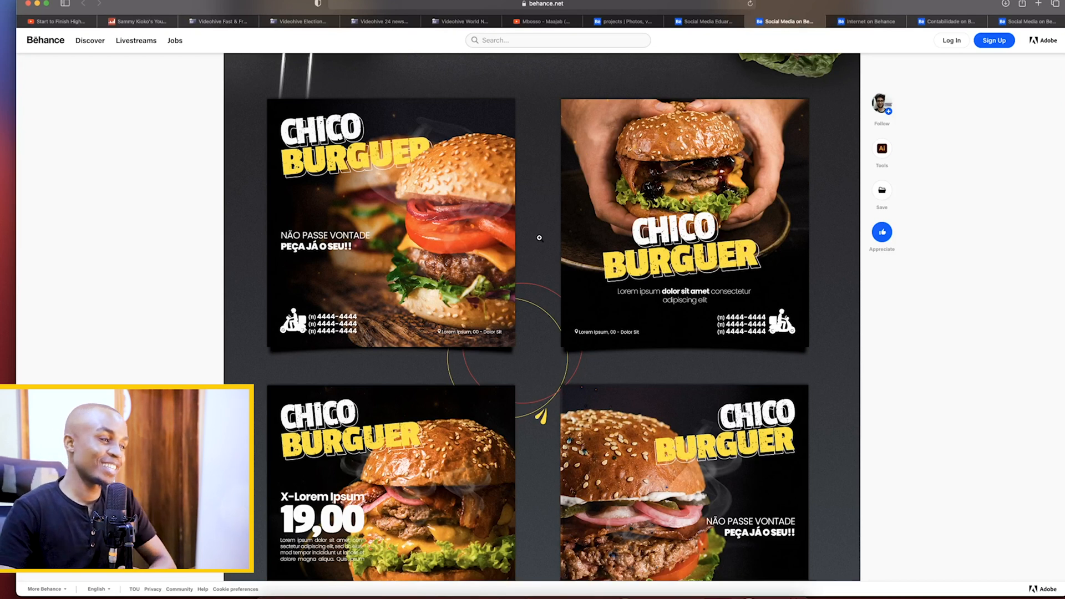
{"action": "scroll", "coordinate": [539, 237], "scroll_direction": "down", "scroll_amount": 1}
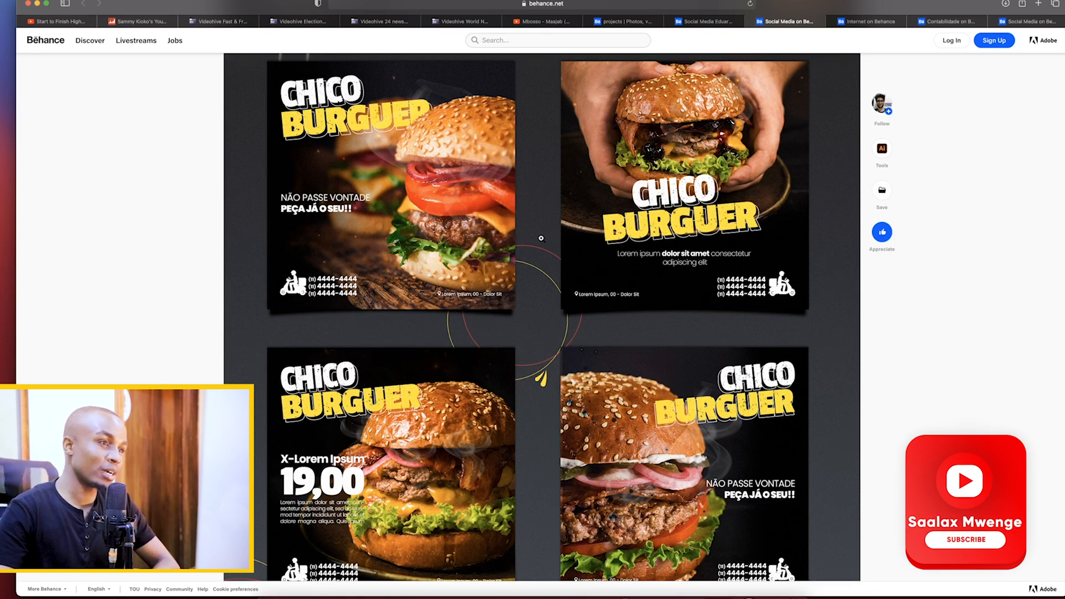
{"action": "scroll", "coordinate": [542, 238], "scroll_direction": "up", "scroll_amount": 1}
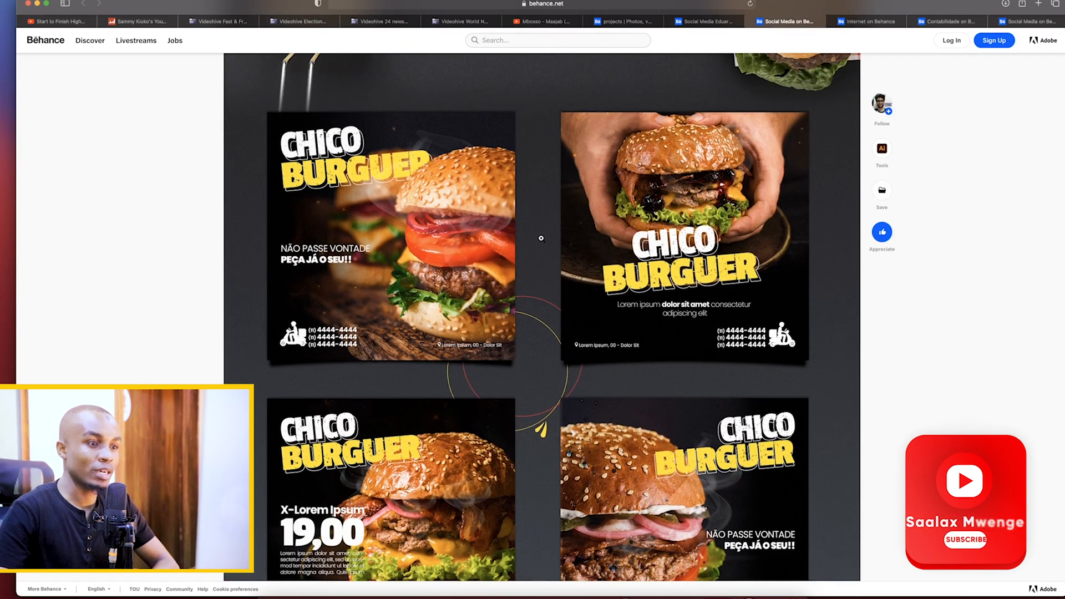
{"action": "scroll", "coordinate": [541, 238], "scroll_direction": "up", "scroll_amount": 1}
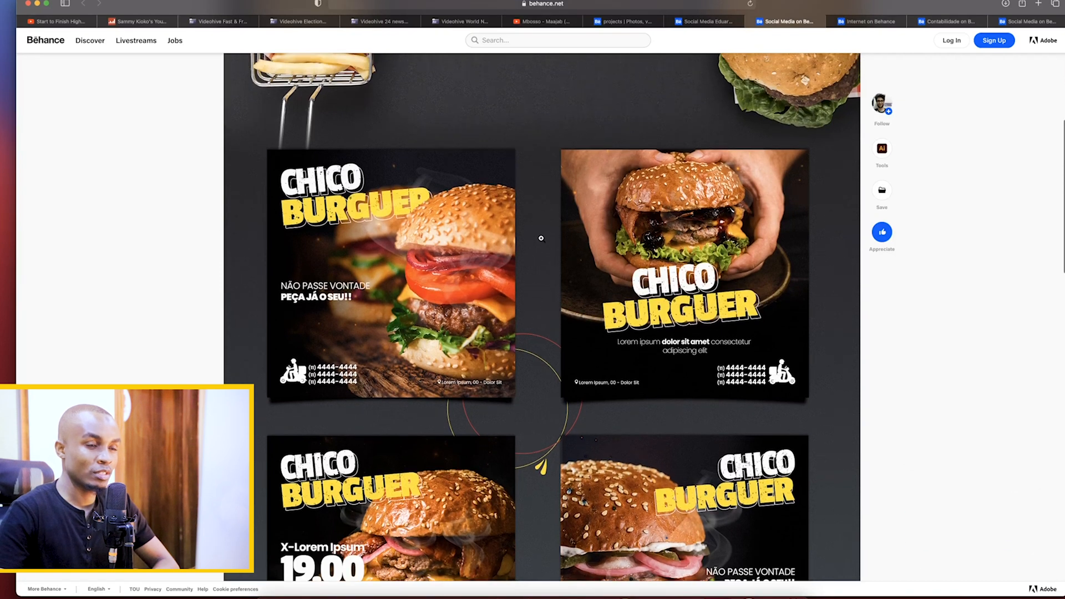
Review the remaining Chico Burguer post designs down to the end of the project, comparing them with the earlier ones
{"action": "scroll", "coordinate": [542, 238], "scroll_direction": "down", "scroll_amount": 3}
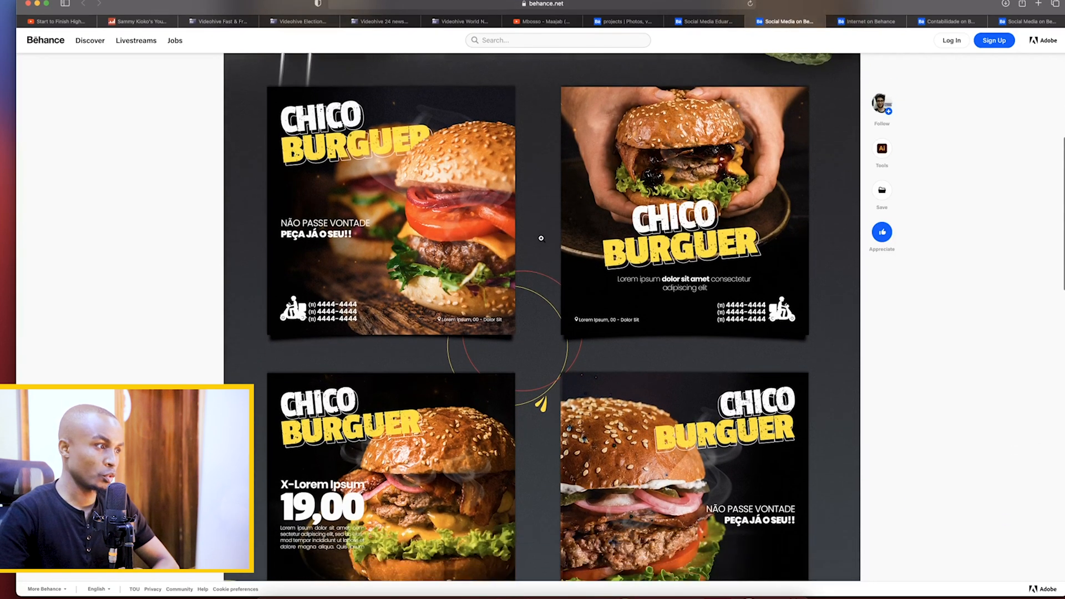
{"action": "scroll", "coordinate": [542, 238], "scroll_direction": "down", "scroll_amount": 2}
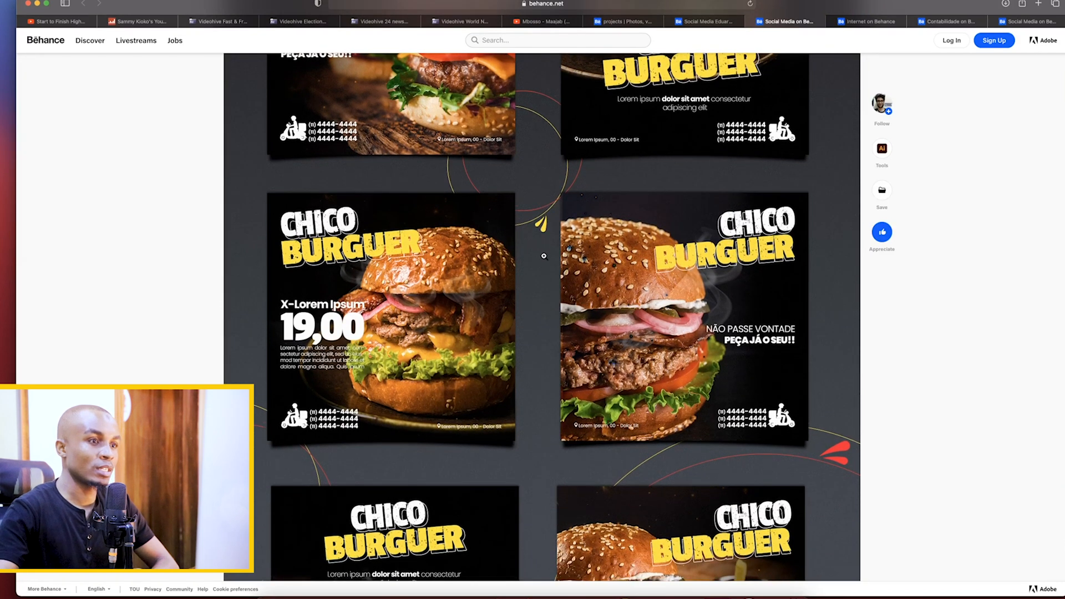
{"action": "scroll", "coordinate": [544, 256], "scroll_direction": "down", "scroll_amount": 5}
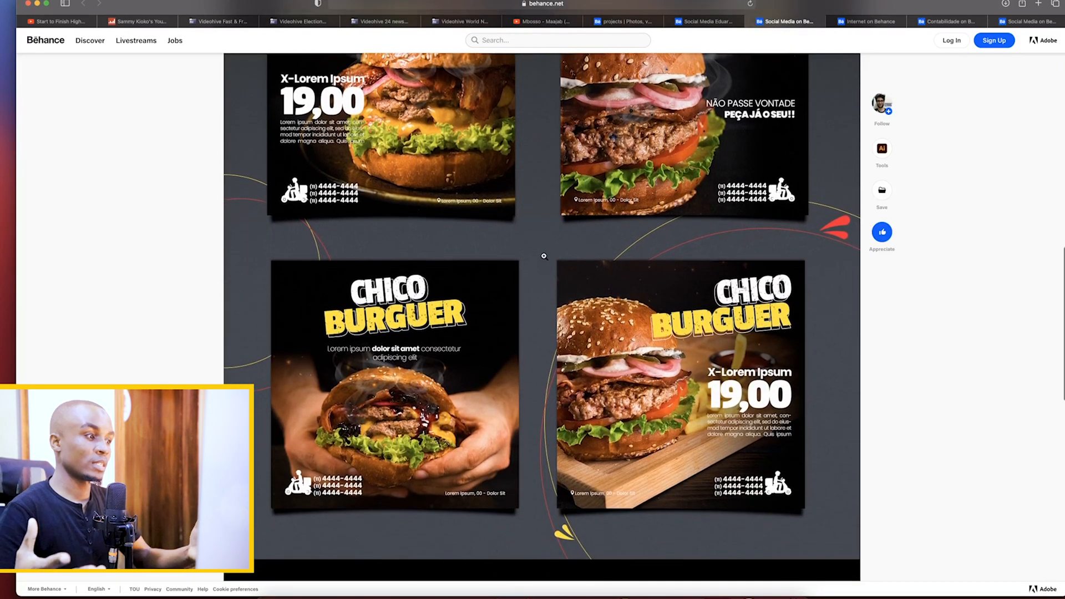
{"action": "scroll", "coordinate": [544, 256], "scroll_direction": "down", "scroll_amount": 1}
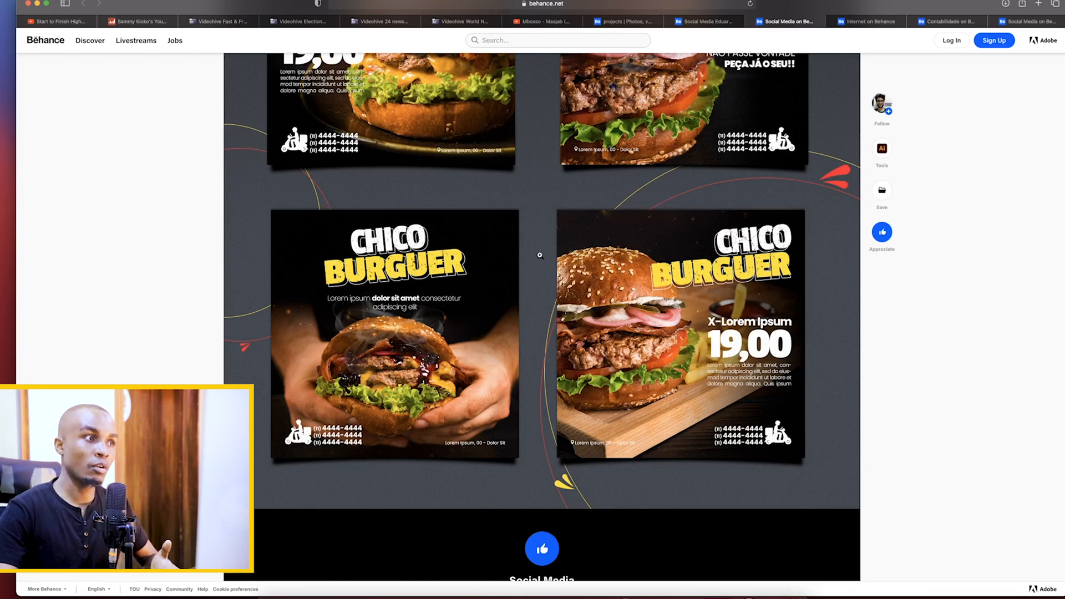
{"action": "scroll", "coordinate": [540, 256], "scroll_direction": "up", "scroll_amount": 5}
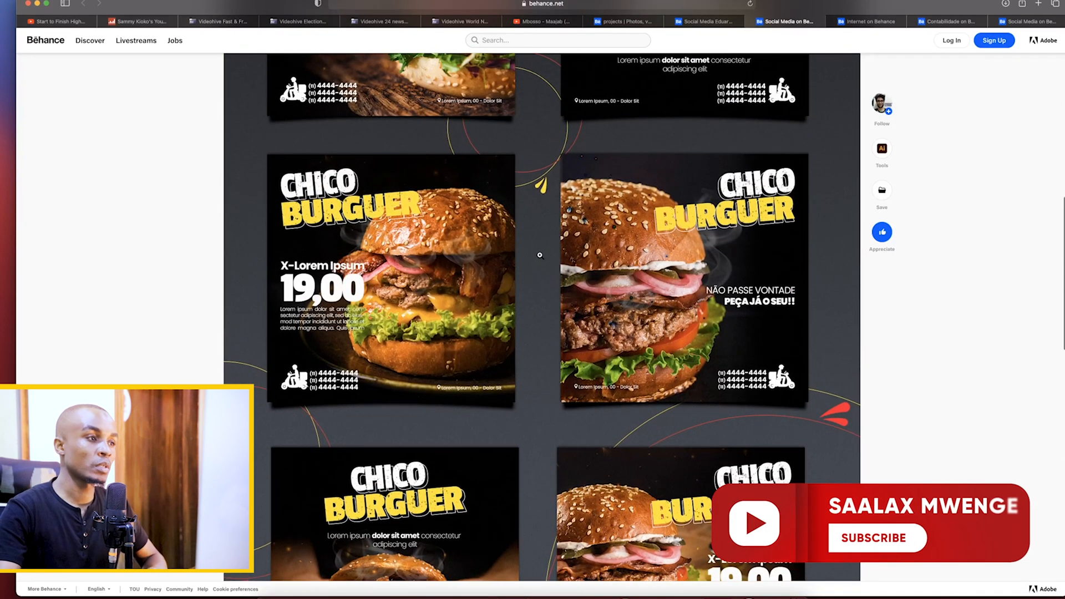
{"action": "scroll", "coordinate": [539, 255], "scroll_direction": "up", "scroll_amount": 3}
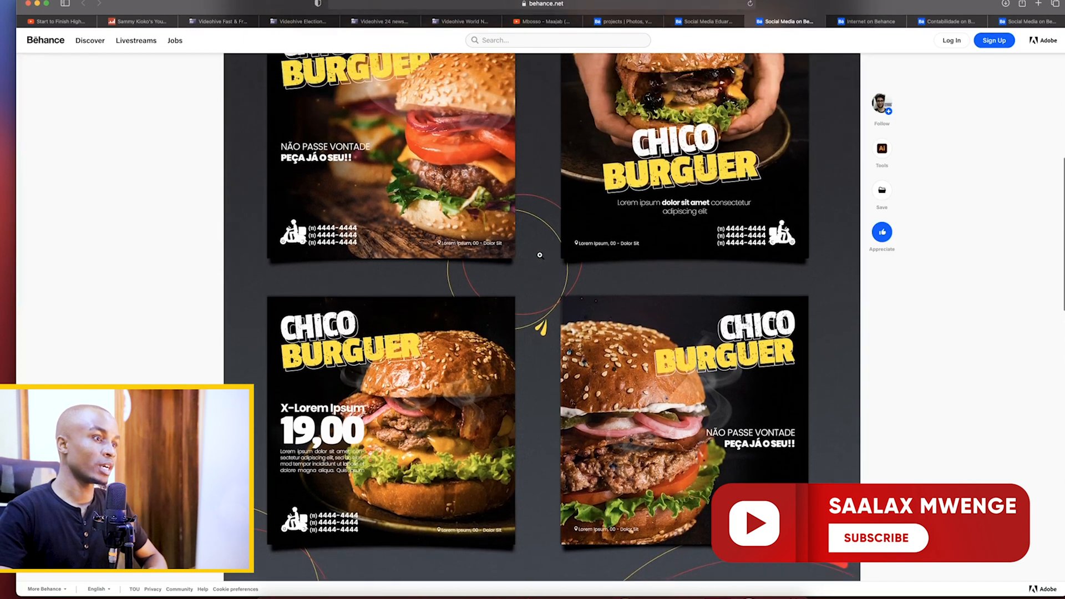
{"action": "scroll", "coordinate": [540, 255], "scroll_direction": "up", "scroll_amount": 3}
Switch to the "Social Media | Internet" project and examine its cover and Instagram post layouts down to the project's end
{"action": "left_click", "coordinate": [873, 22]}
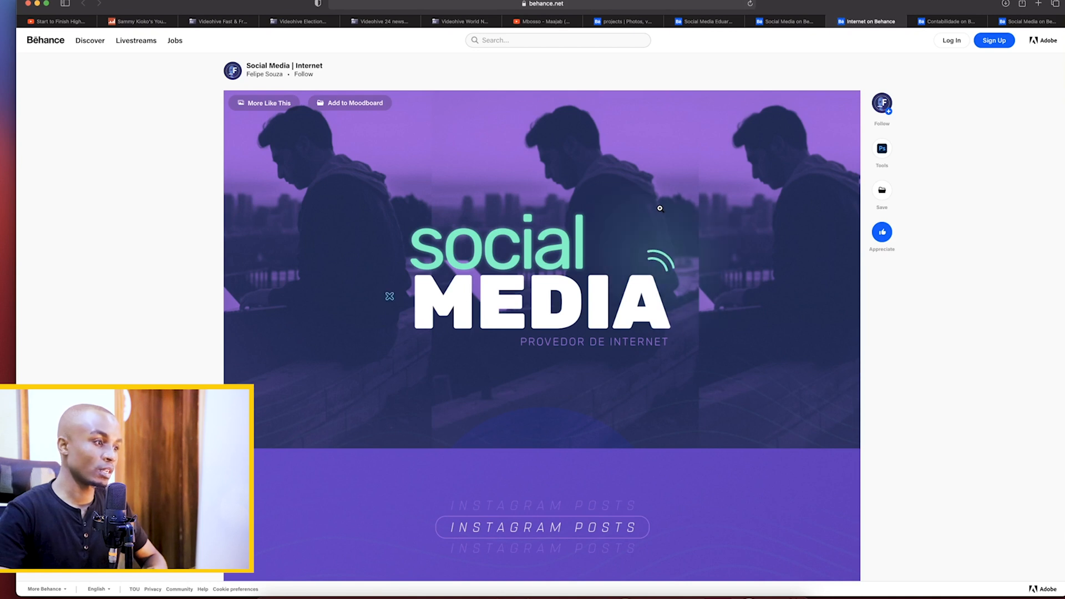
{"action": "scroll", "coordinate": [660, 208], "scroll_direction": "down", "scroll_amount": 4}
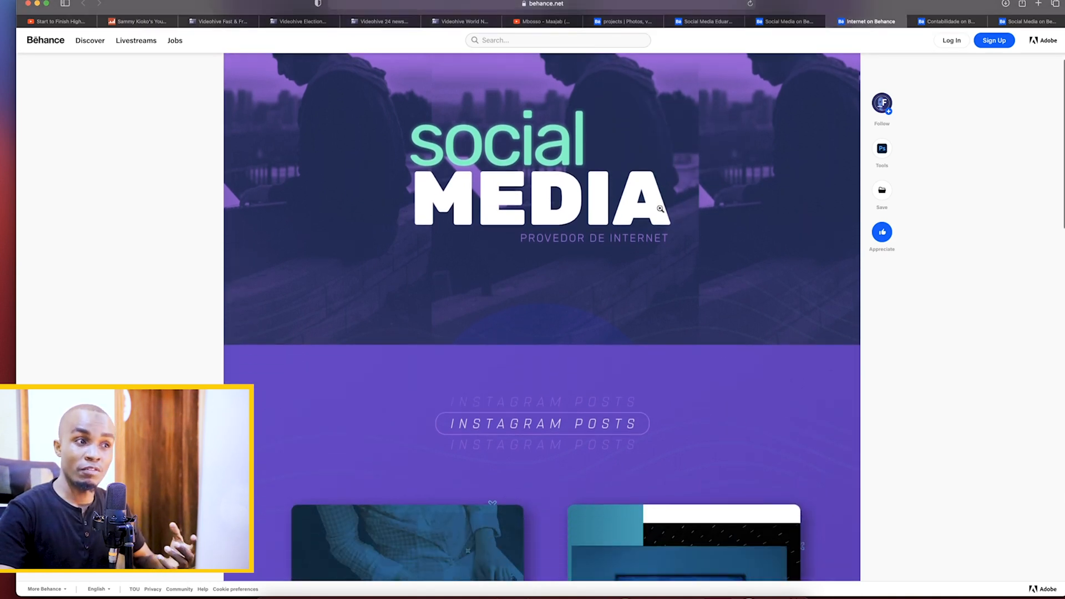
{"action": "scroll", "coordinate": [660, 208], "scroll_direction": "down", "scroll_amount": 10}
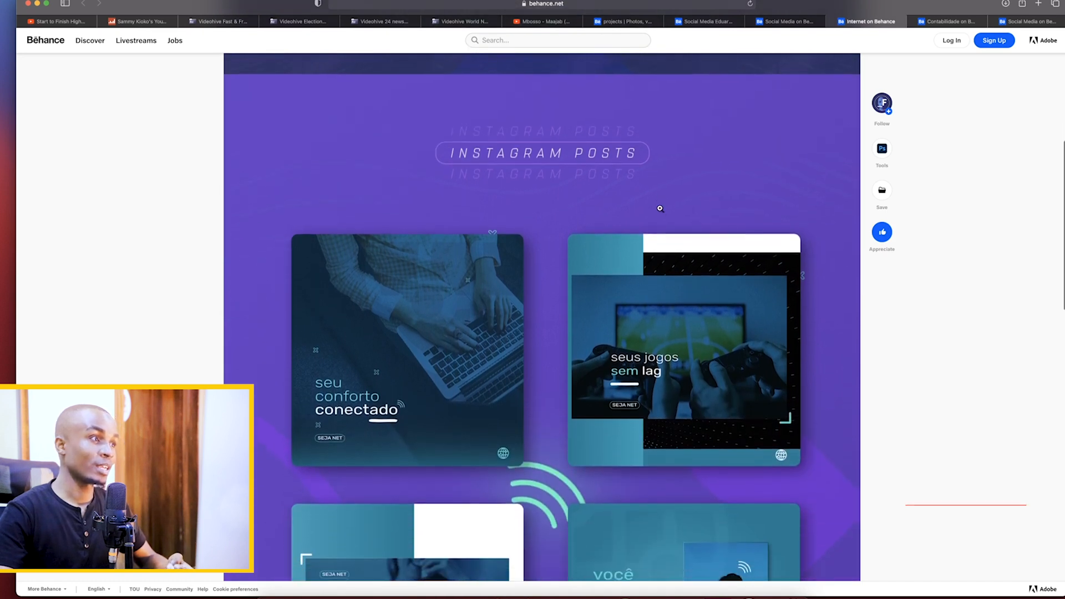
{"action": "scroll", "coordinate": [660, 209], "scroll_direction": "down", "scroll_amount": 3}
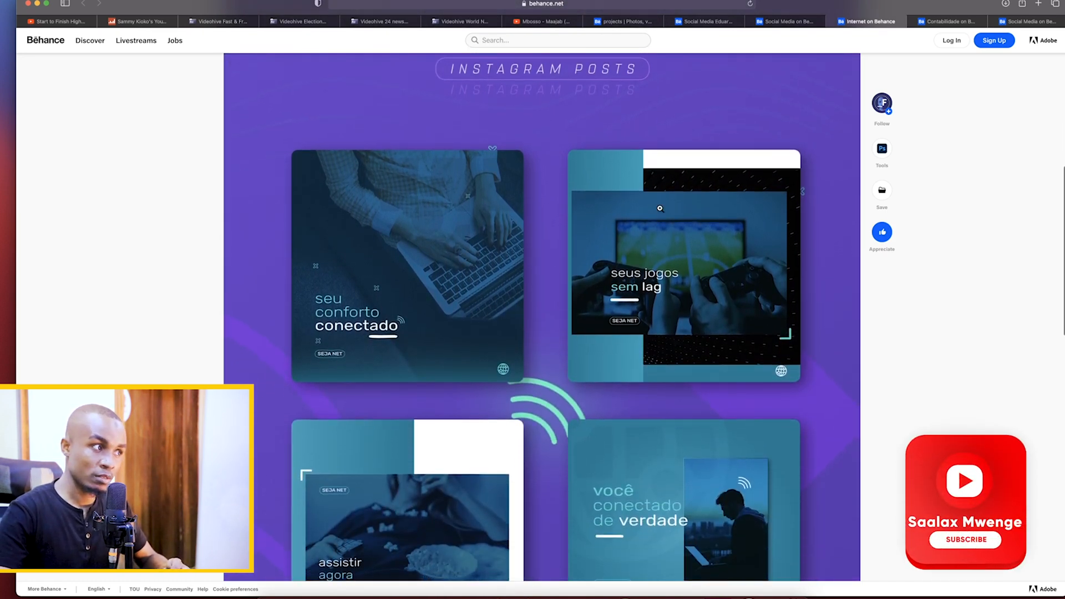
{"action": "scroll", "coordinate": [660, 209], "scroll_direction": "down", "scroll_amount": 1}
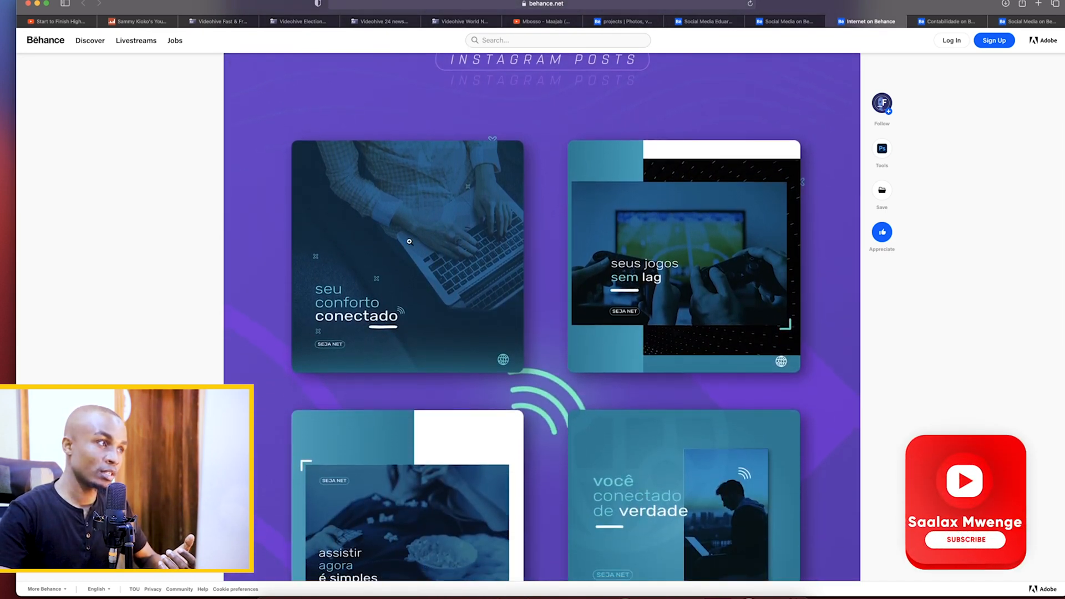
{"action": "scroll", "coordinate": [417, 233], "scroll_direction": "down", "scroll_amount": 3}
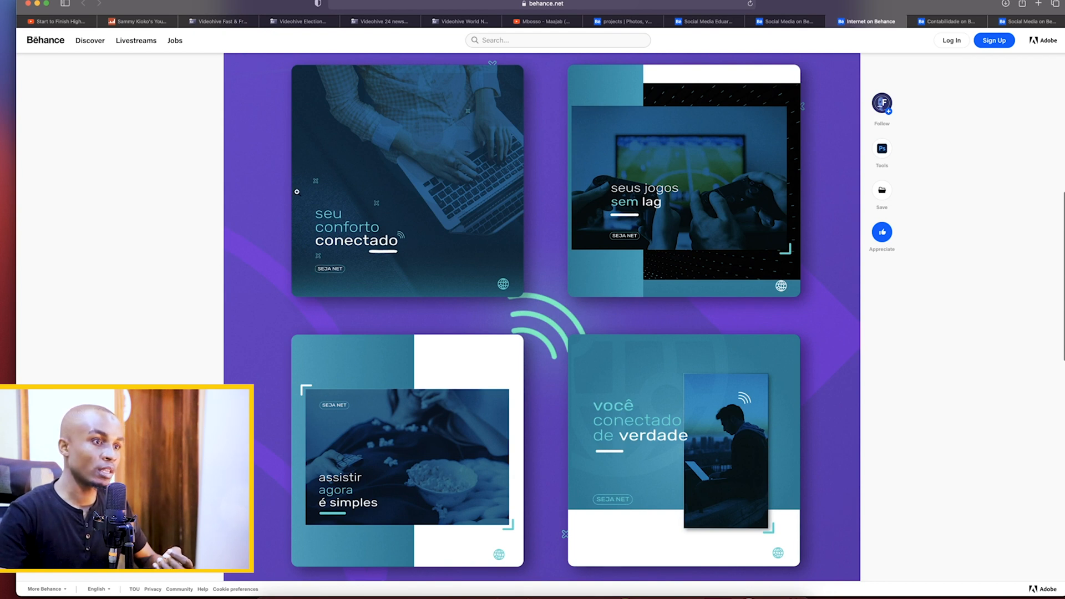
{"action": "scroll", "coordinate": [388, 239], "scroll_direction": "down", "scroll_amount": 5}
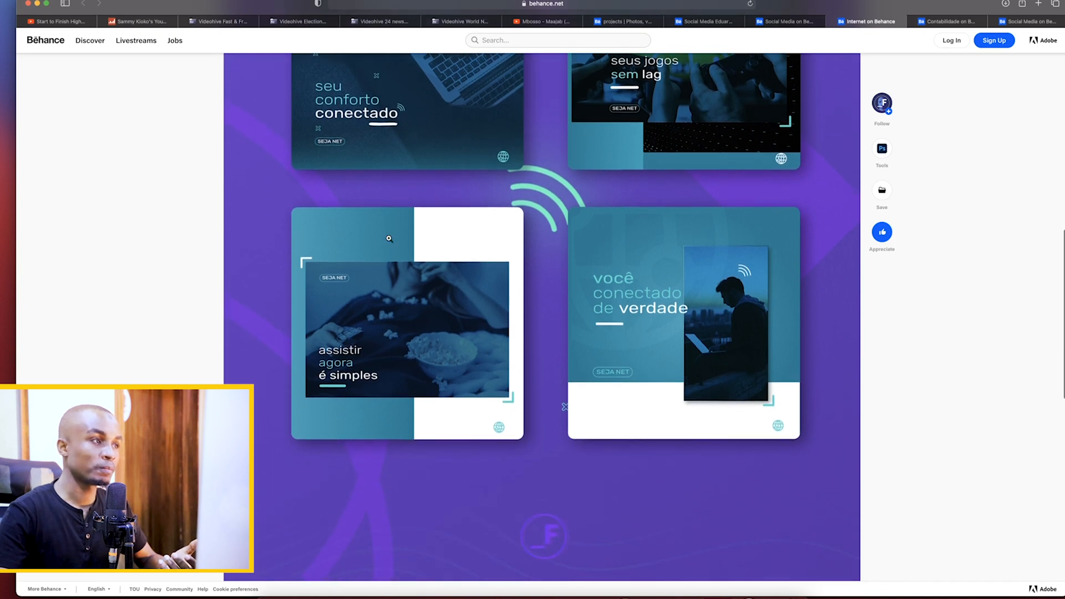
{"action": "scroll", "coordinate": [389, 239], "scroll_direction": "down", "scroll_amount": 6}
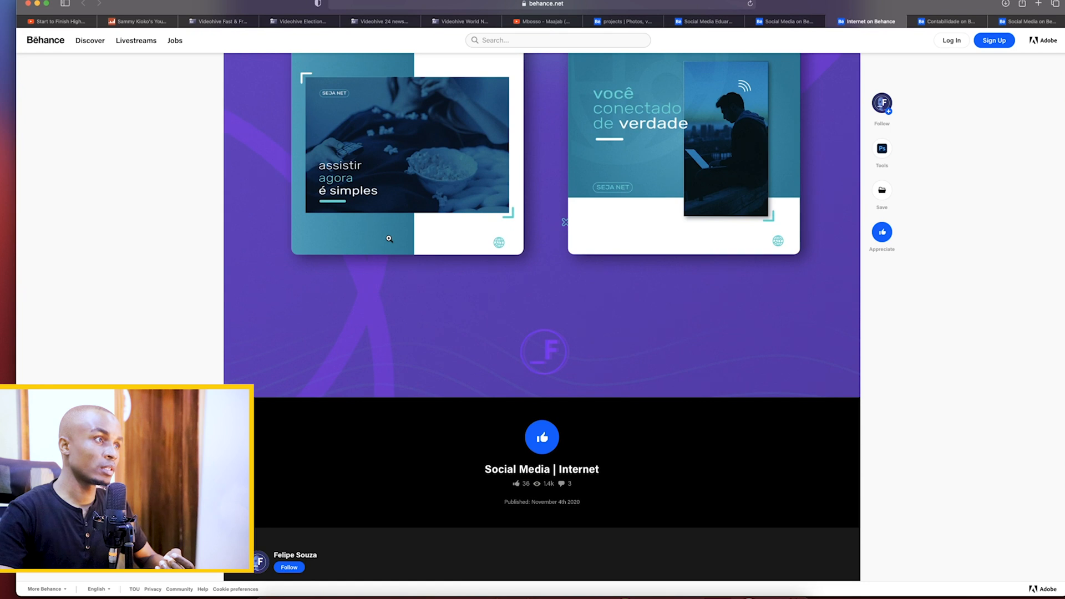
{"action": "scroll", "coordinate": [389, 238], "scroll_direction": "up", "scroll_amount": 5}
Switch to the Sampali Contabilidade project and examine its cover artwork and post designs down to the closing thank-you text
{"action": "left_click", "coordinate": [925, 22]}
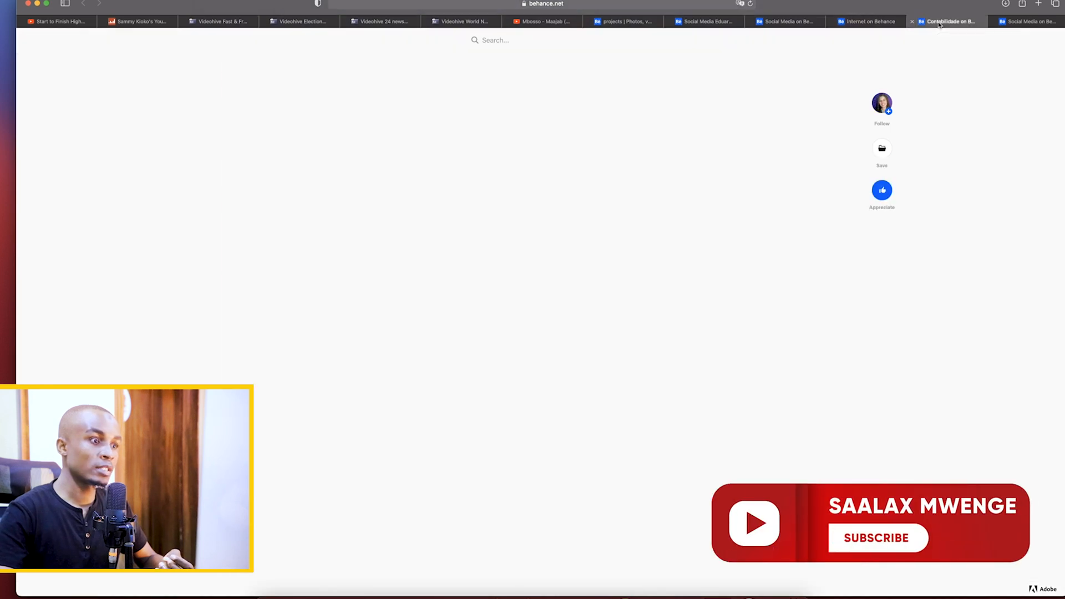
{"action": "scroll", "coordinate": [449, 172], "scroll_direction": "up", "scroll_amount": 10}
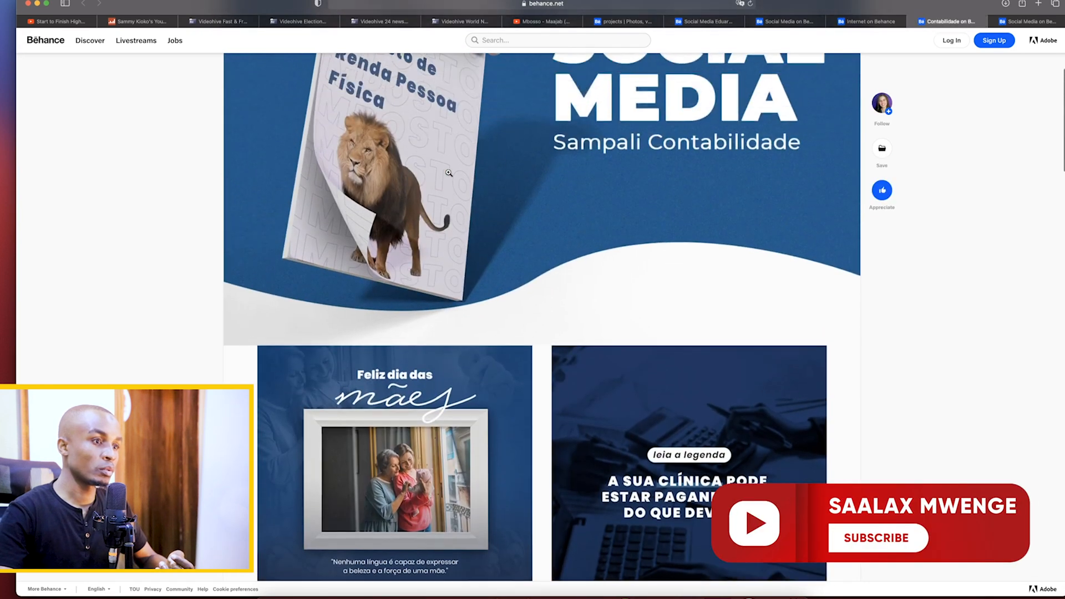
{"action": "scroll", "coordinate": [449, 173], "scroll_direction": "down", "scroll_amount": 3}
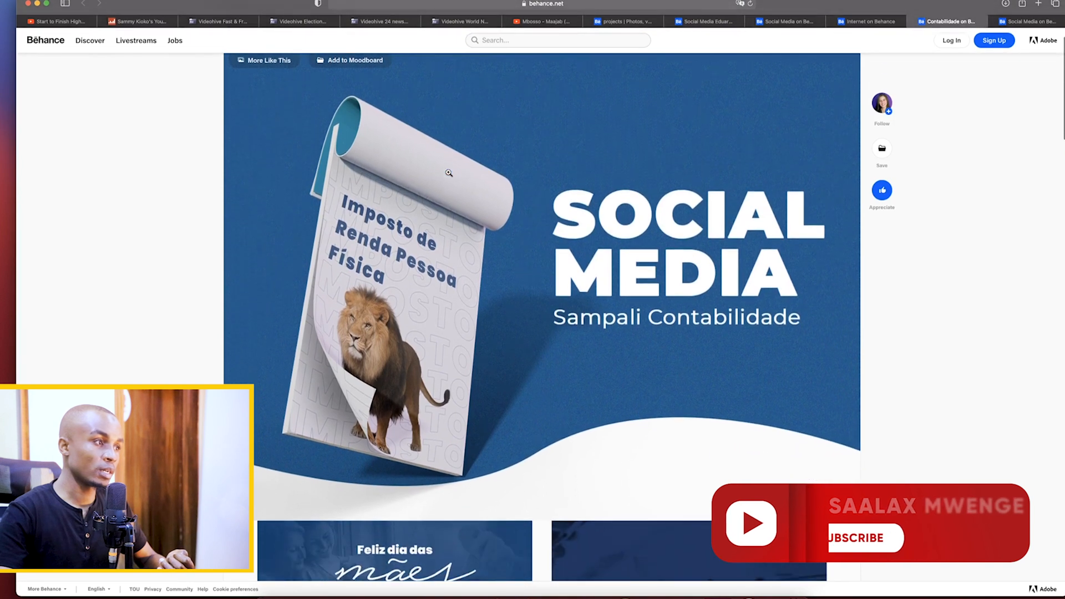
{"action": "scroll", "coordinate": [449, 172], "scroll_direction": "down", "scroll_amount": 10}
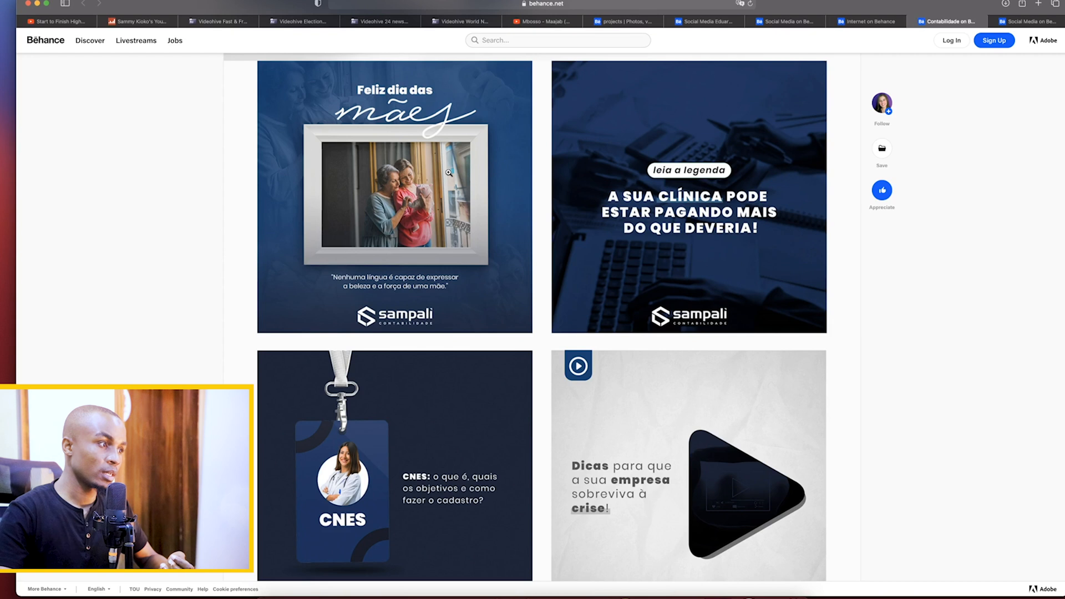
{"action": "scroll", "coordinate": [449, 172], "scroll_direction": "down", "scroll_amount": 4}
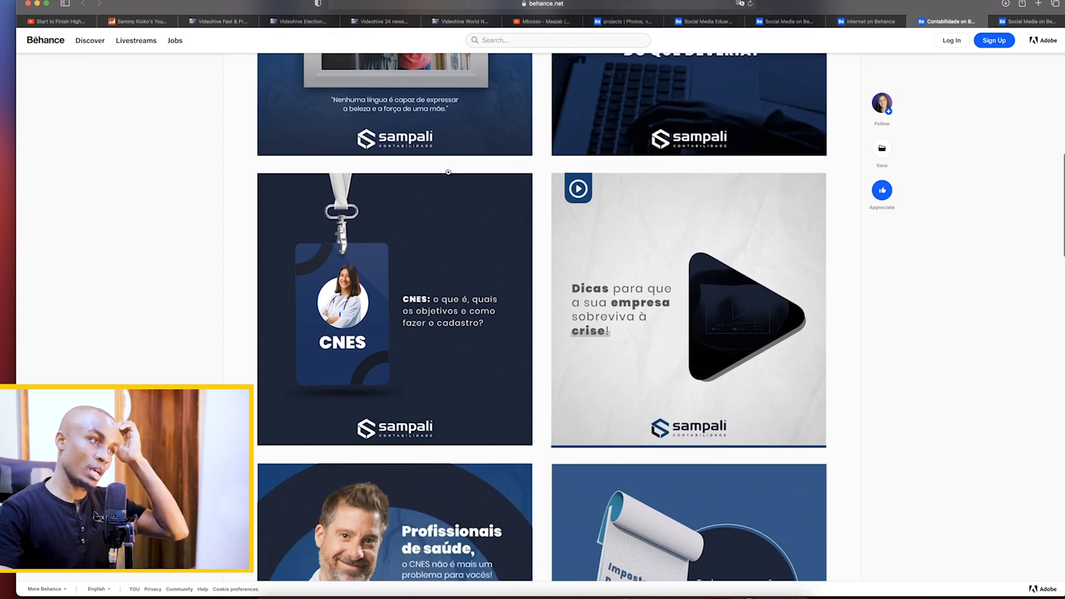
{"action": "scroll", "coordinate": [448, 172], "scroll_direction": "down", "scroll_amount": 6}
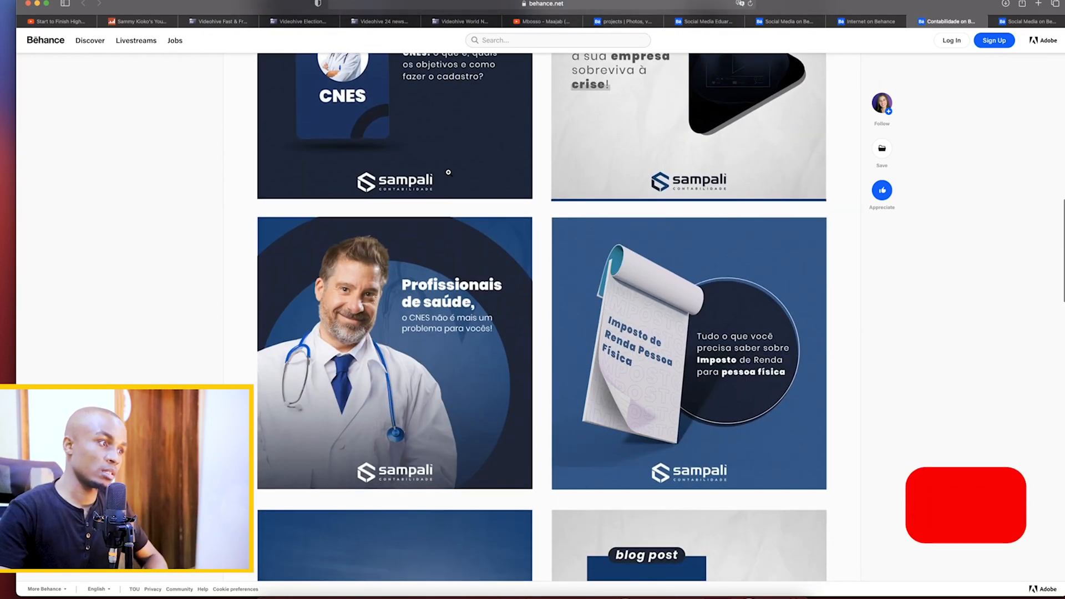
{"action": "scroll", "coordinate": [448, 172], "scroll_direction": "down", "scroll_amount": 3}
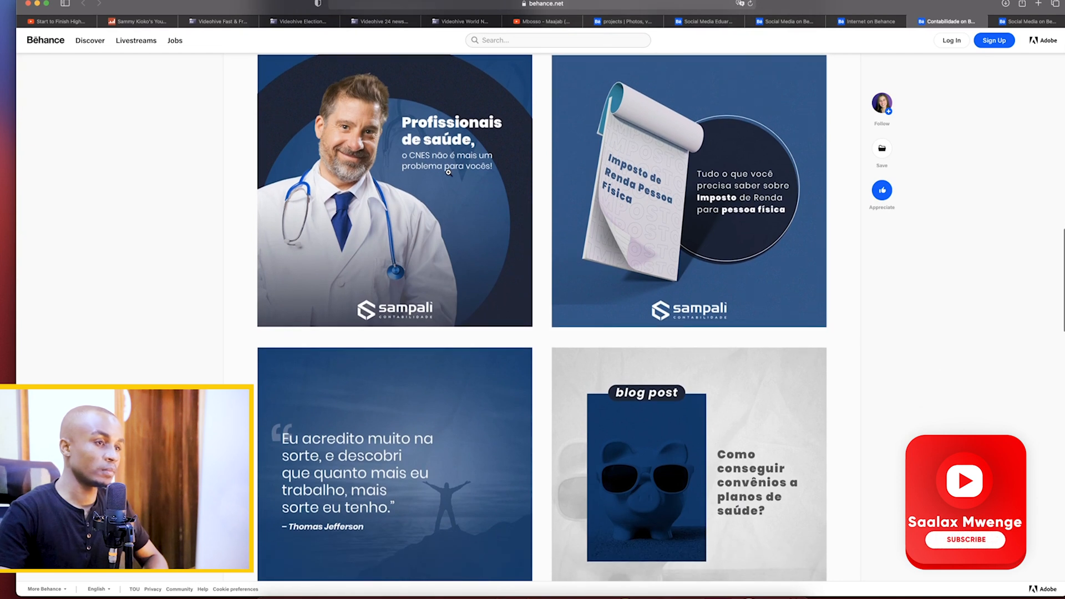
{"action": "scroll", "coordinate": [448, 172], "scroll_direction": "down", "scroll_amount": 5}
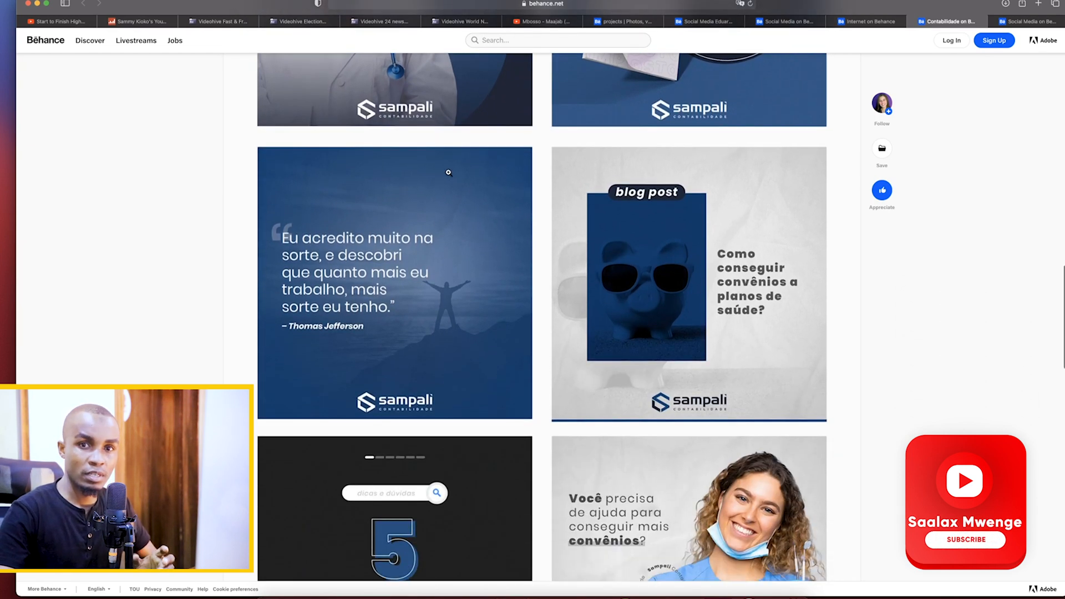
{"action": "scroll", "coordinate": [448, 173], "scroll_direction": "down", "scroll_amount": 6}
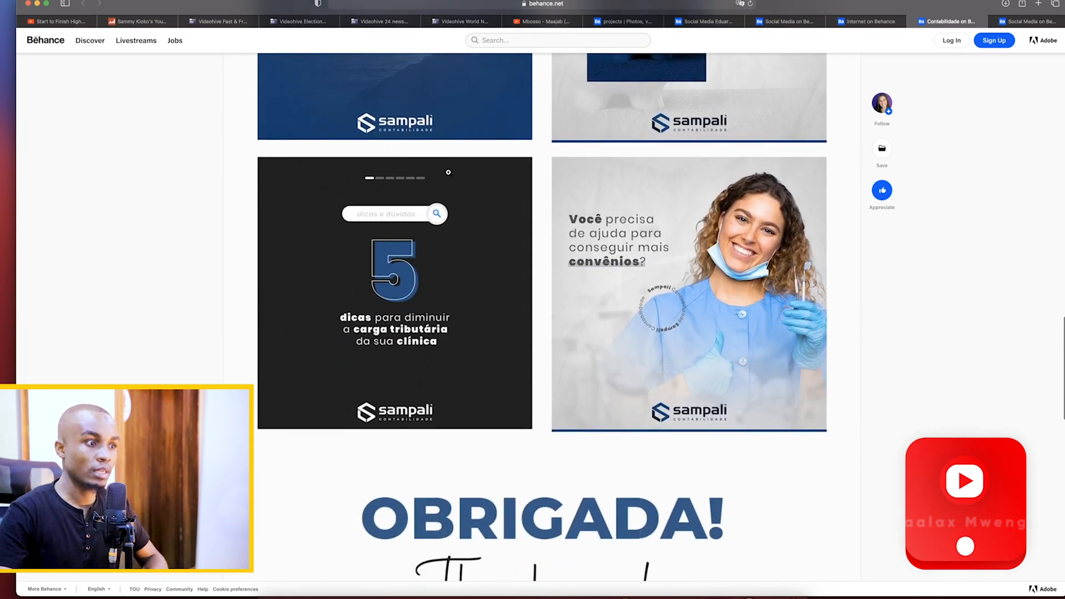
Re-examine the Sampali posts from the last row back up to the doctor and income-tax notepad designs
{"action": "scroll", "coordinate": [449, 172], "scroll_direction": "up", "scroll_amount": 3}
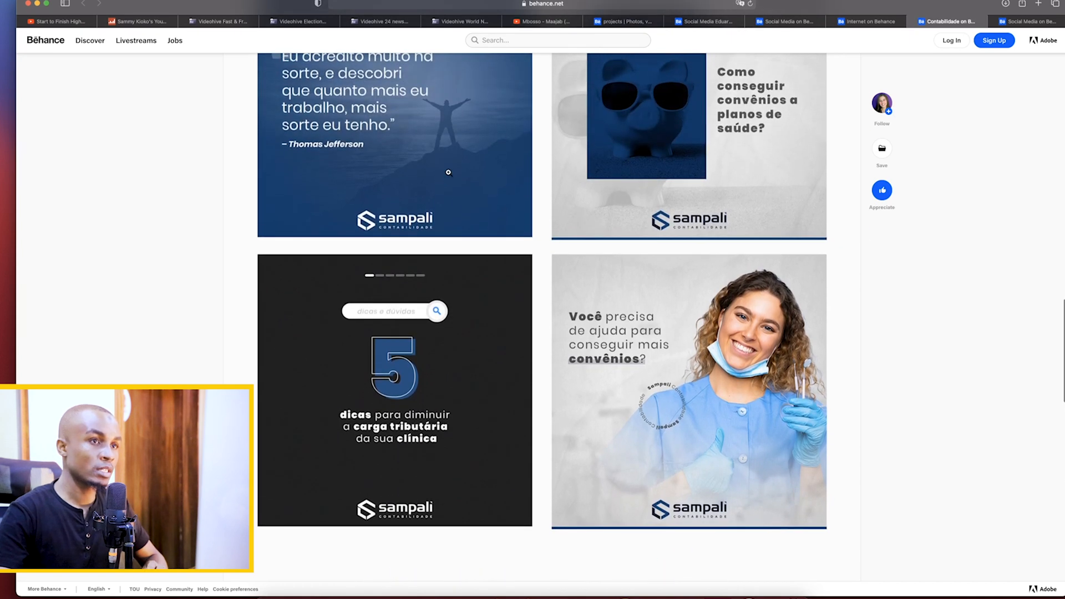
{"action": "scroll", "coordinate": [448, 173], "scroll_direction": "up", "scroll_amount": 1}
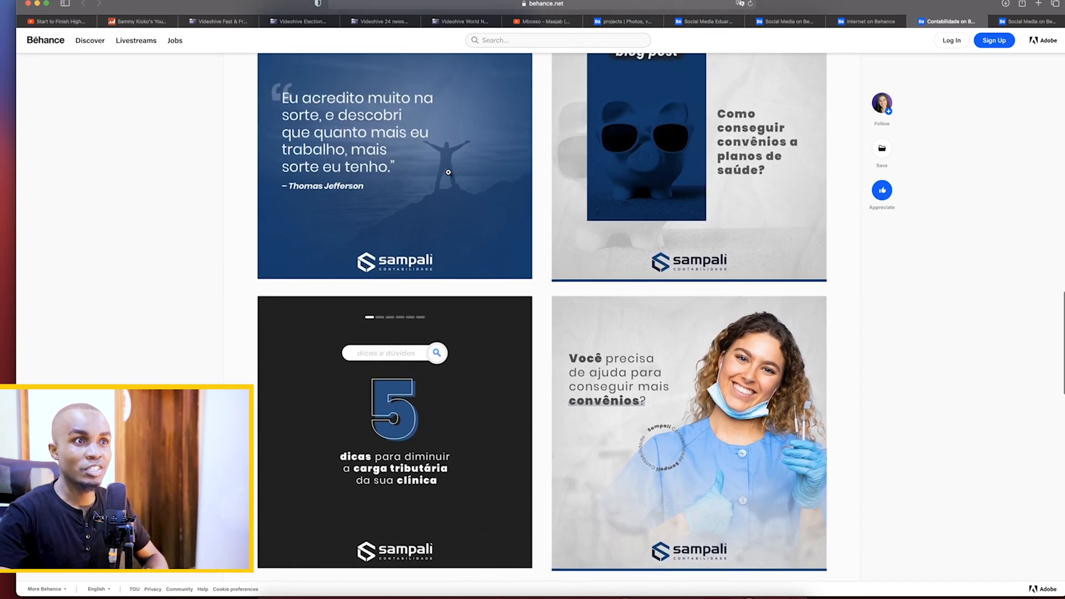
{"action": "scroll", "coordinate": [449, 172], "scroll_direction": "up", "scroll_amount": 1}
{"action": "scroll", "coordinate": [449, 173], "scroll_direction": "up", "scroll_amount": 1}
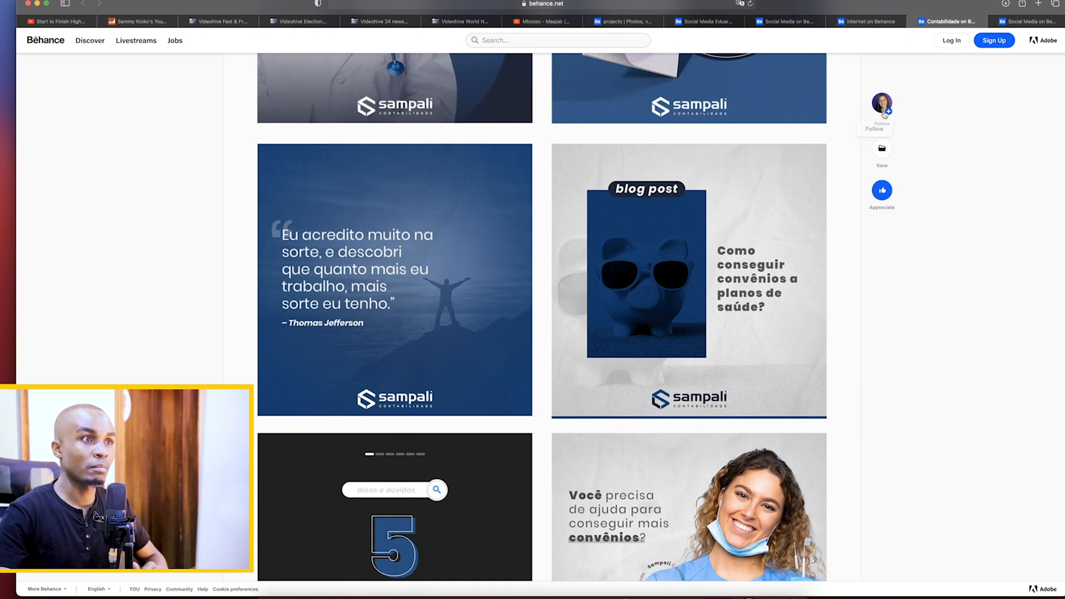
{"action": "mouse_move", "coordinate": [880, 114]}
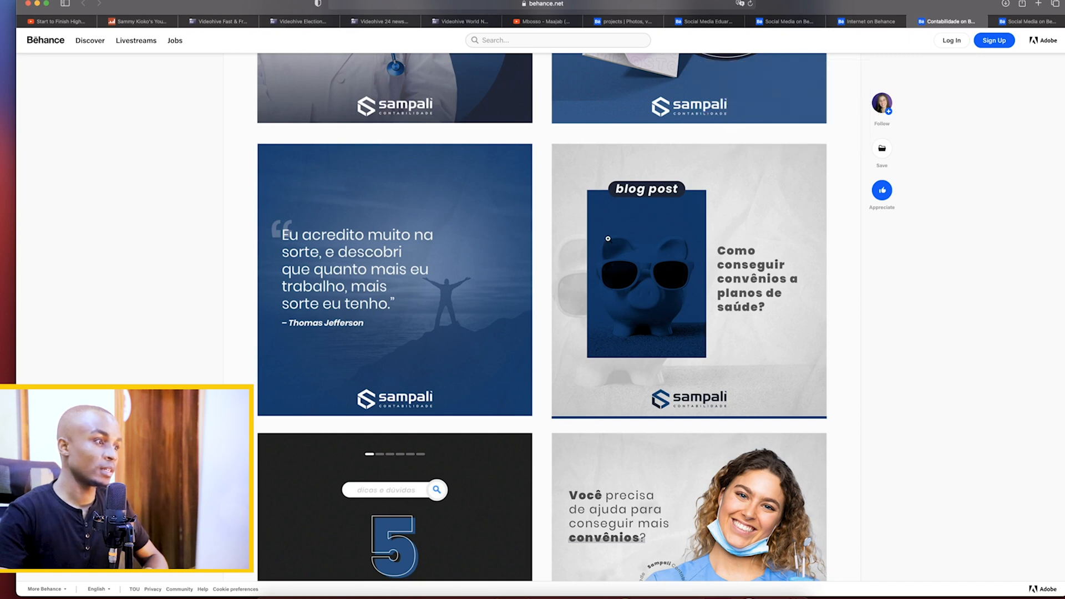
{"action": "scroll", "coordinate": [608, 238], "scroll_direction": "up", "scroll_amount": 5}
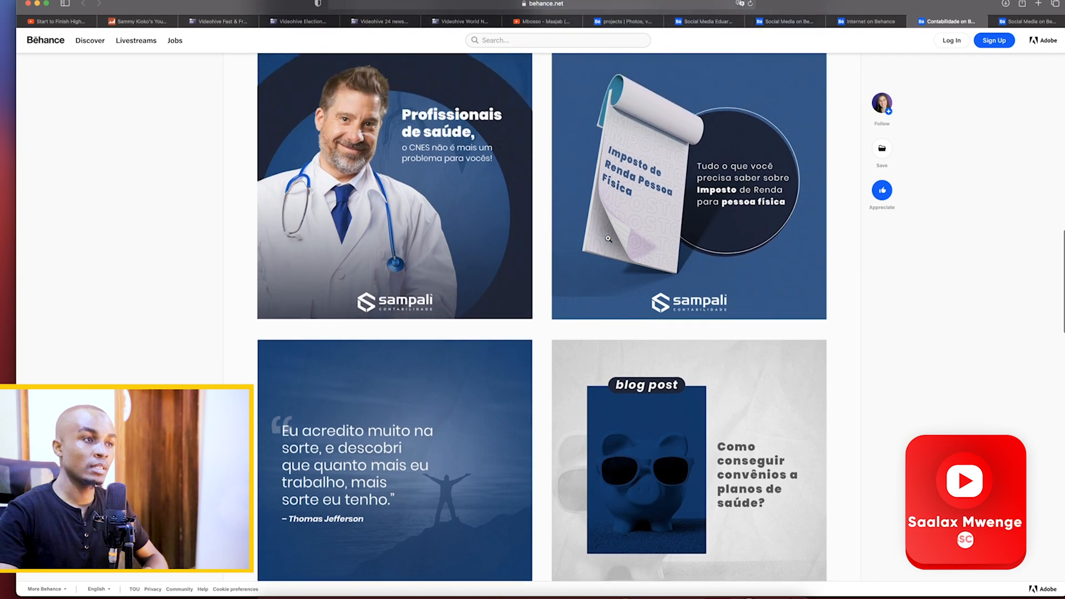
{"action": "scroll", "coordinate": [609, 238], "scroll_direction": "up", "scroll_amount": 3}
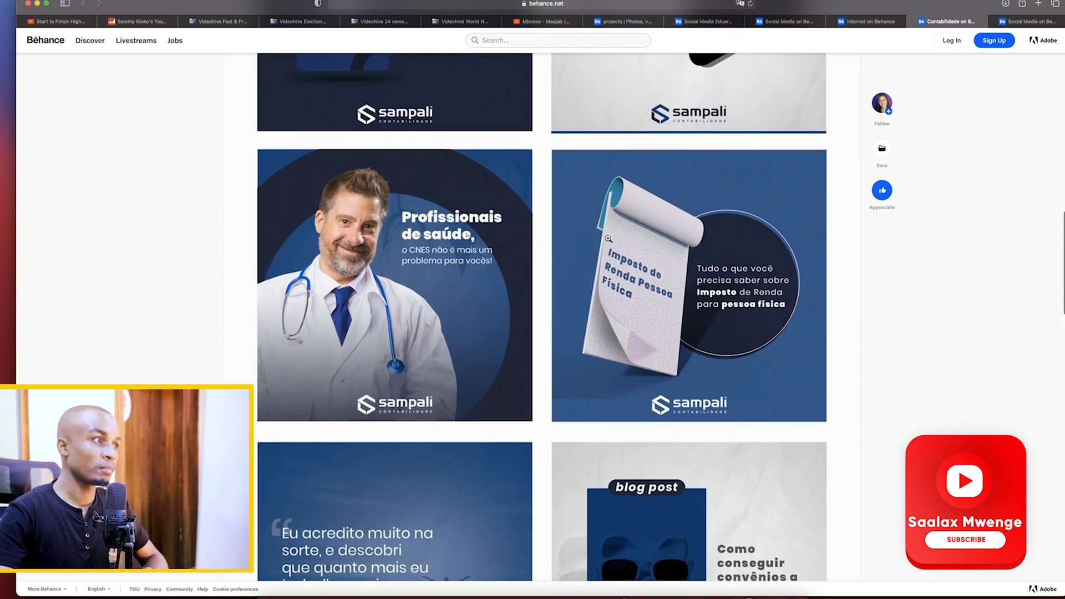
{"action": "scroll", "coordinate": [608, 238], "scroll_direction": "up", "scroll_amount": 1}
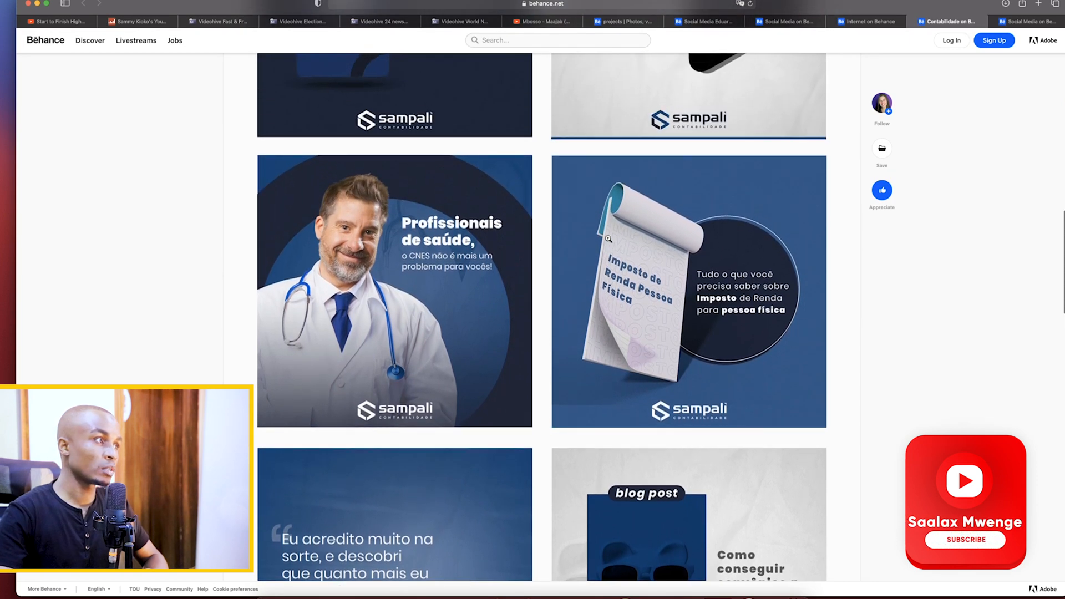
Switch to the União Mundial social media project and examine its cover and the upper rows of square posts
{"action": "left_click", "coordinate": [1029, 23]}
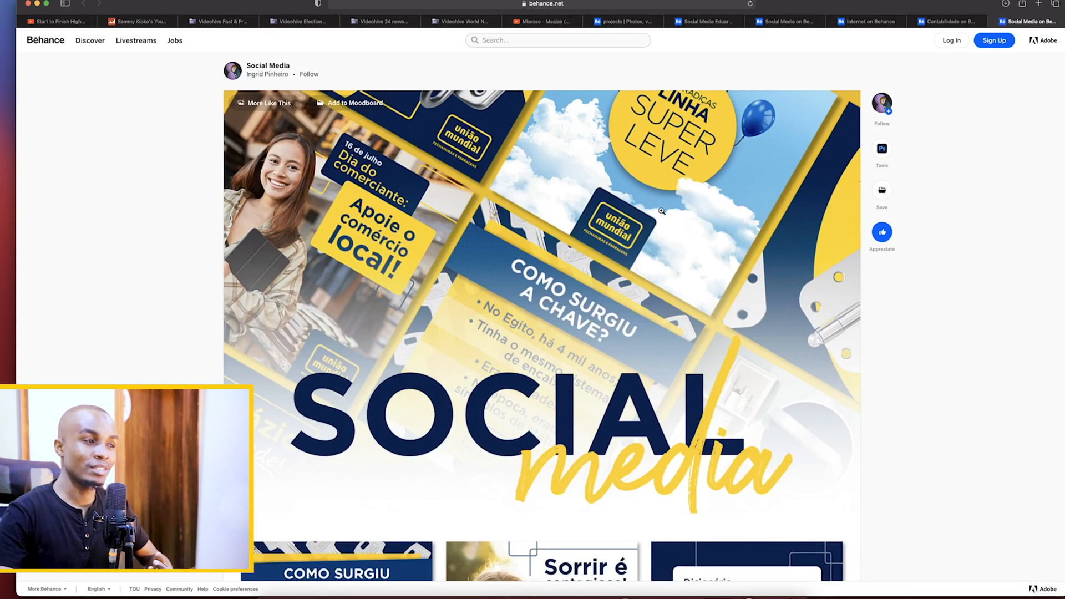
{"action": "scroll", "coordinate": [661, 212], "scroll_direction": "down", "scroll_amount": 6}
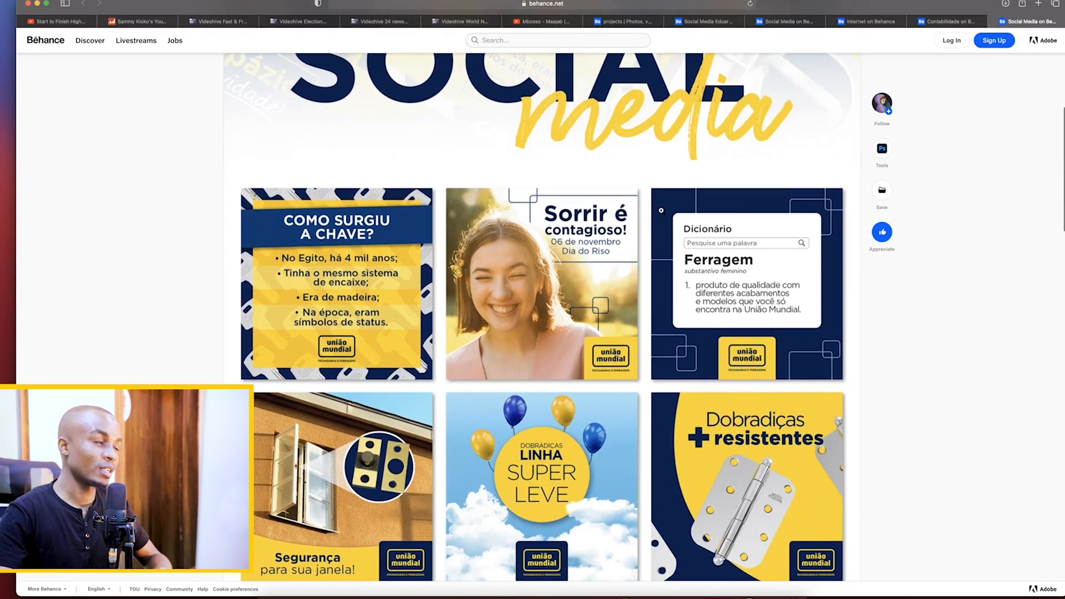
{"action": "scroll", "coordinate": [662, 210], "scroll_direction": "down", "scroll_amount": 1}
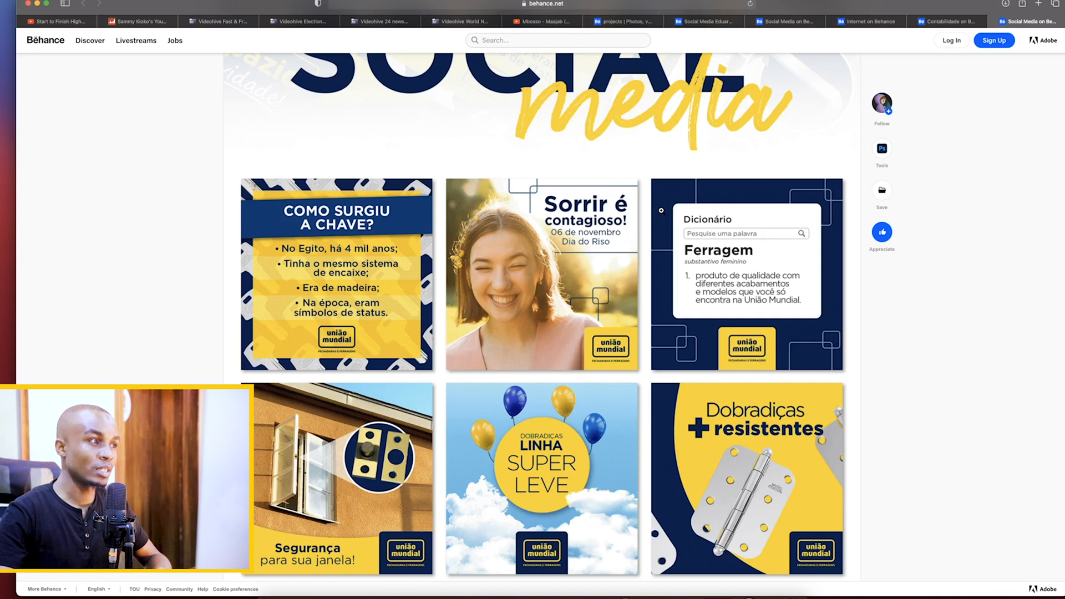
{"action": "scroll", "coordinate": [661, 210], "scroll_direction": "down", "scroll_amount": 2}
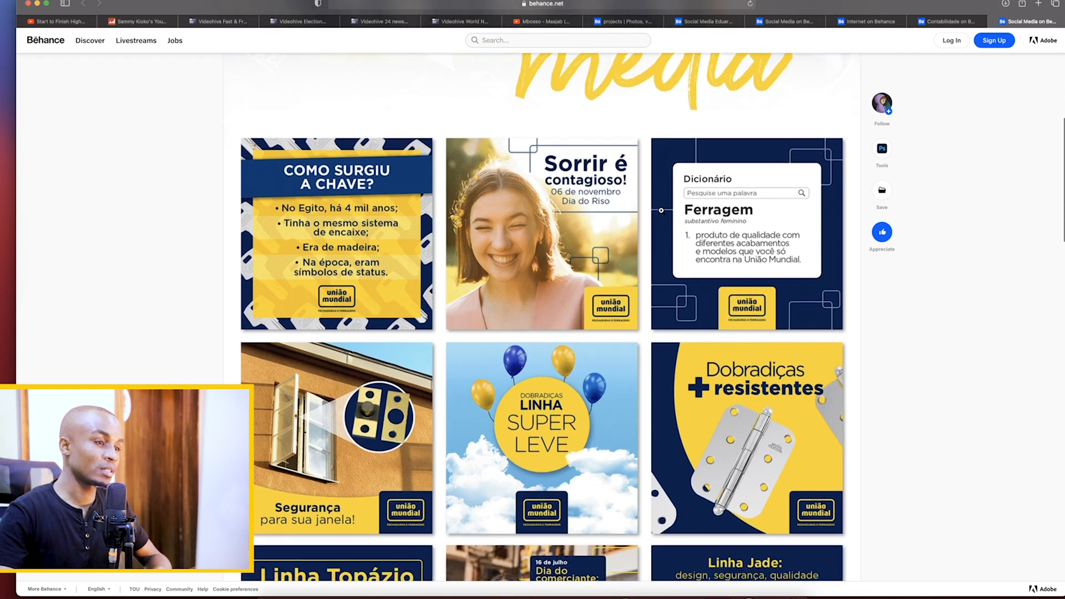
{"action": "scroll", "coordinate": [661, 210], "scroll_direction": "down", "scroll_amount": 1}
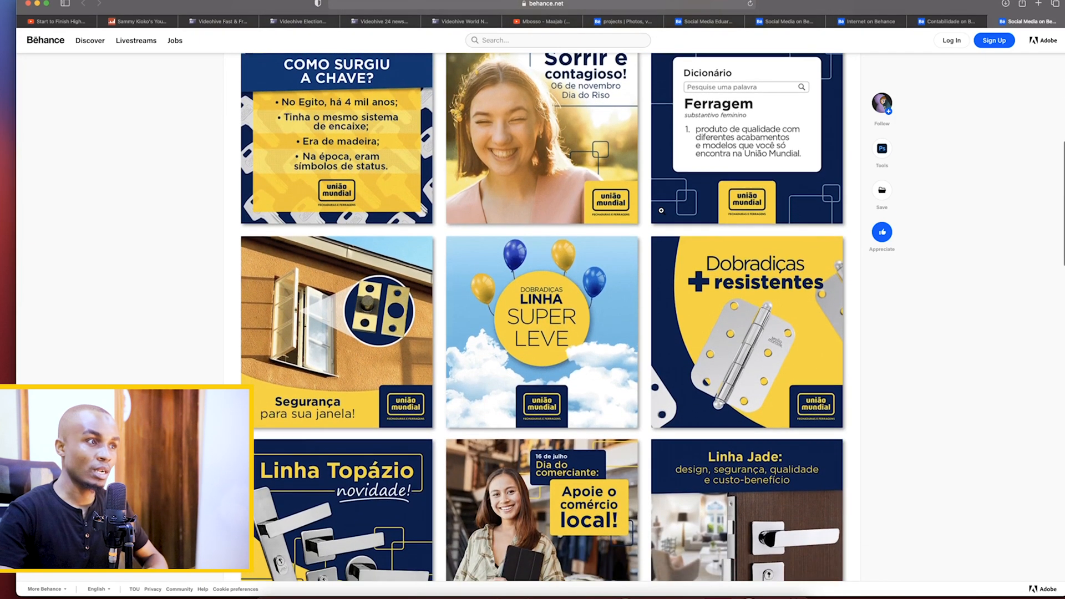
{"action": "scroll", "coordinate": [662, 211], "scroll_direction": "down", "scroll_amount": 2}
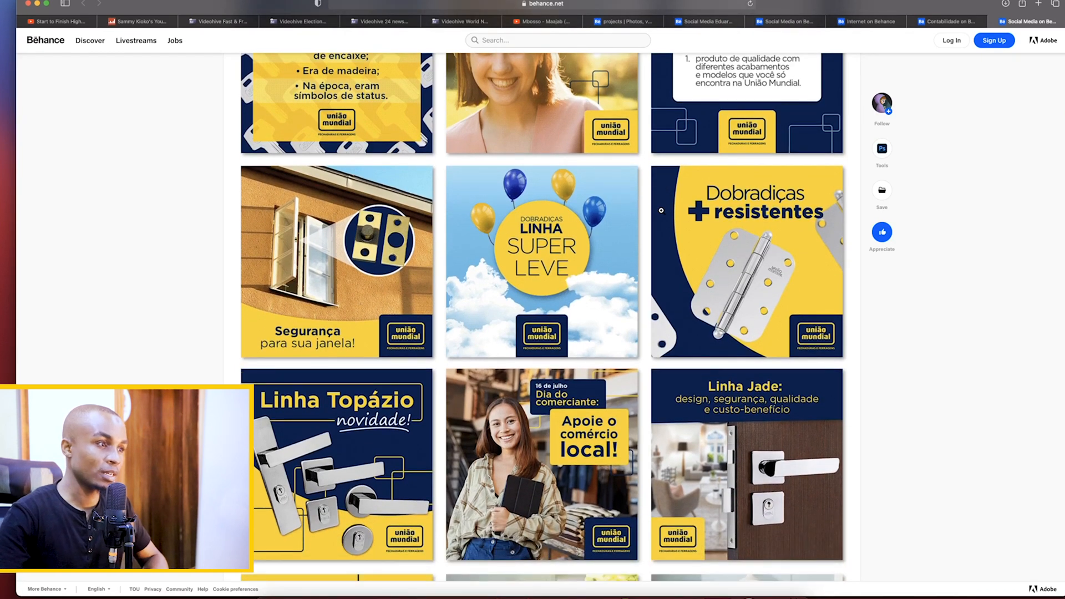
{"action": "scroll", "coordinate": [662, 211], "scroll_direction": "down", "scroll_amount": 1}
{"action": "scroll", "coordinate": [661, 211], "scroll_direction": "down", "scroll_amount": 2}
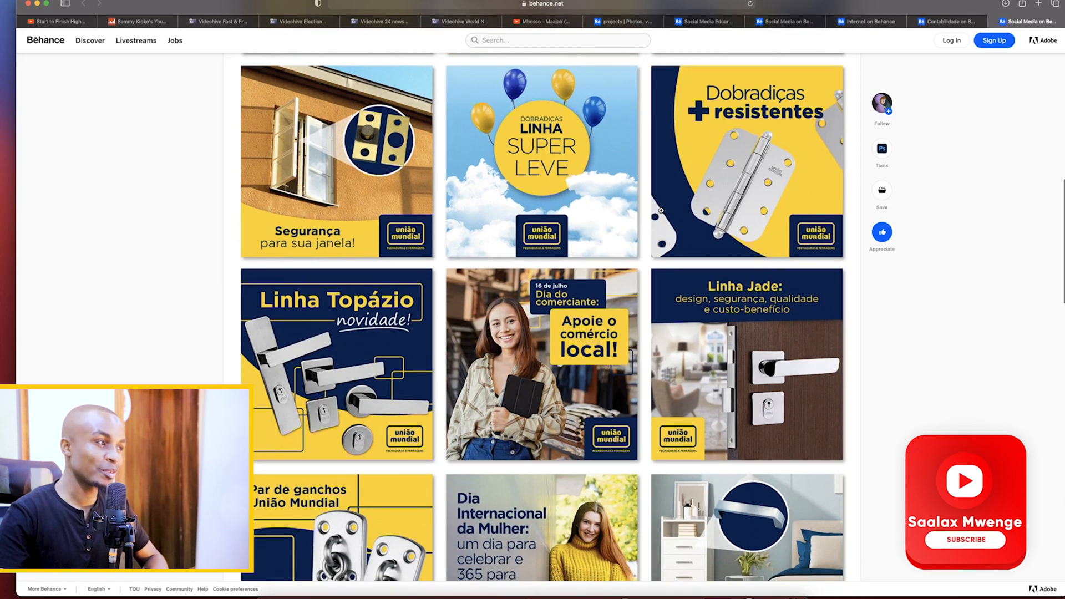
Review the remaining União Mundial square posts and the three story designs at the project's end
{"action": "scroll", "coordinate": [661, 211], "scroll_direction": "down", "scroll_amount": 3}
{"action": "scroll", "coordinate": [661, 210], "scroll_direction": "down", "scroll_amount": 5}
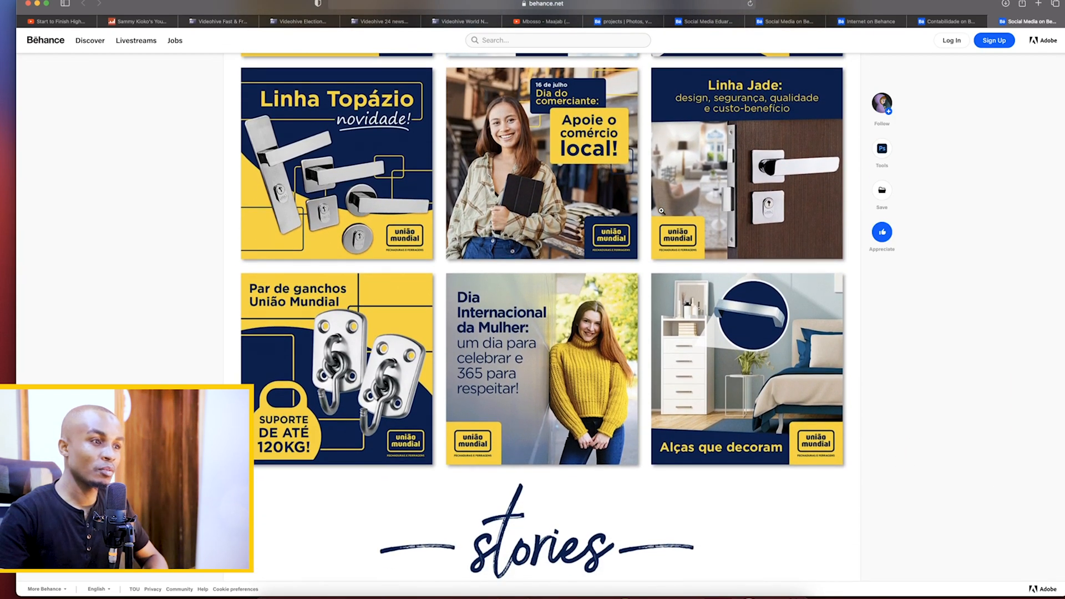
{"action": "scroll", "coordinate": [662, 210], "scroll_direction": "down", "scroll_amount": 1}
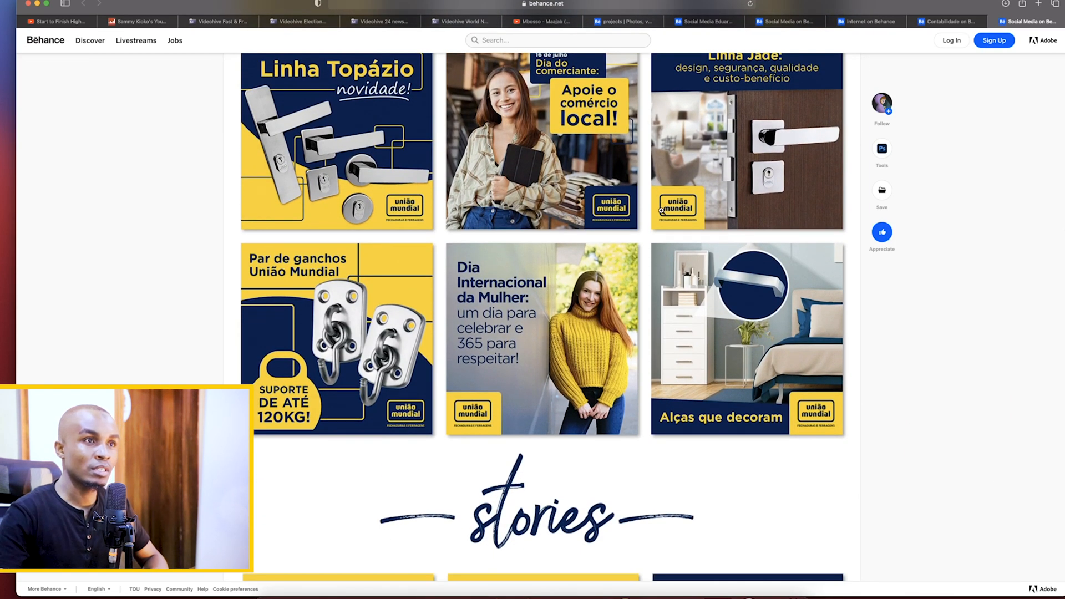
{"action": "scroll", "coordinate": [662, 210], "scroll_direction": "down", "scroll_amount": 1}
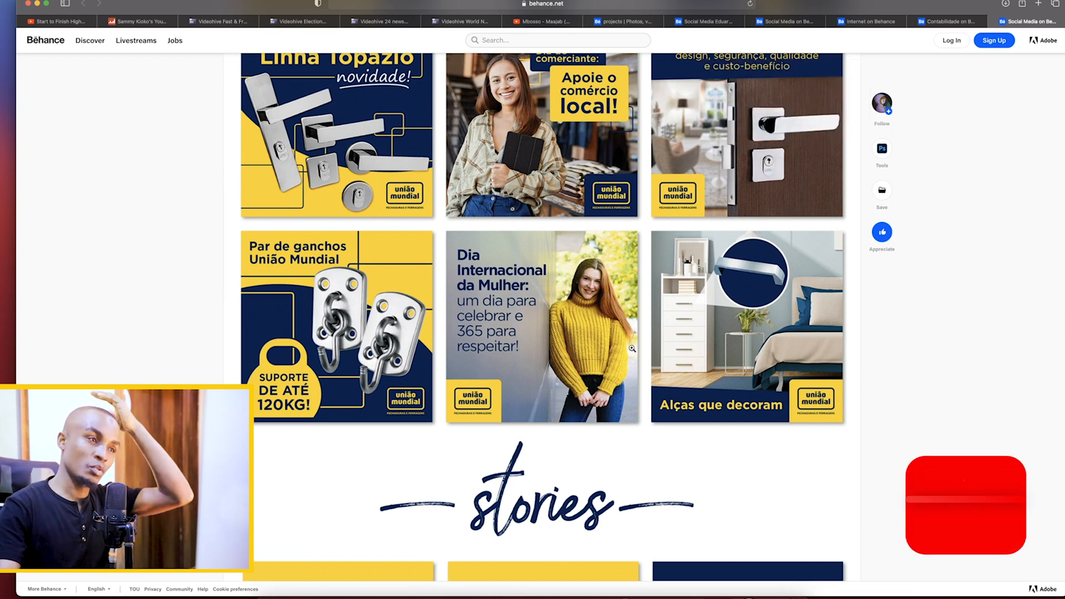
{"action": "scroll", "coordinate": [638, 341], "scroll_direction": "down", "scroll_amount": 10}
{"action": "scroll", "coordinate": [637, 342], "scroll_direction": "up", "scroll_amount": 1}
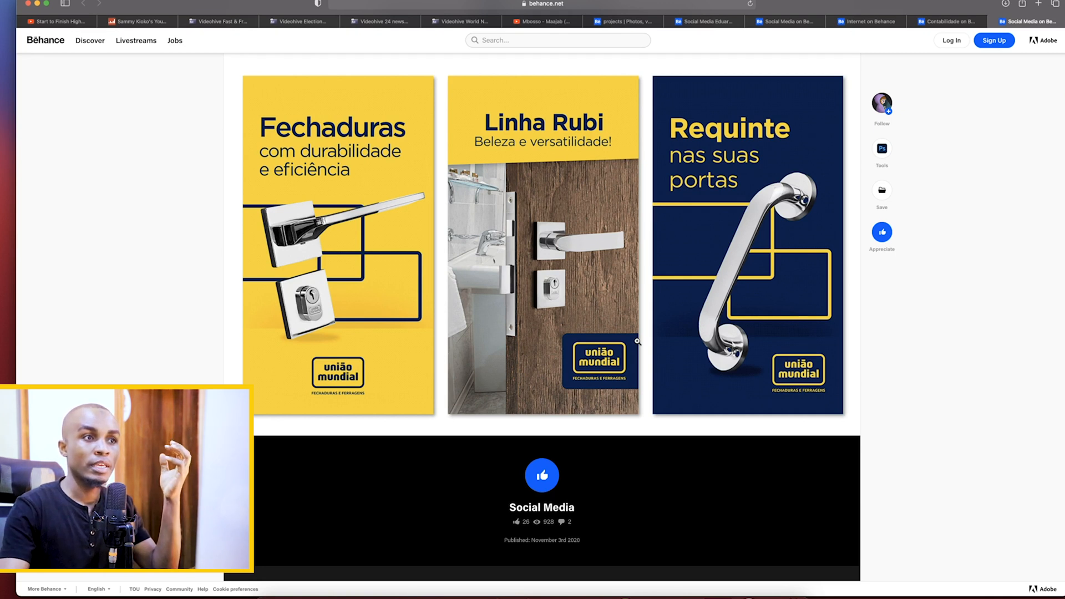
{"action": "mouse_move", "coordinate": [878, 150]}
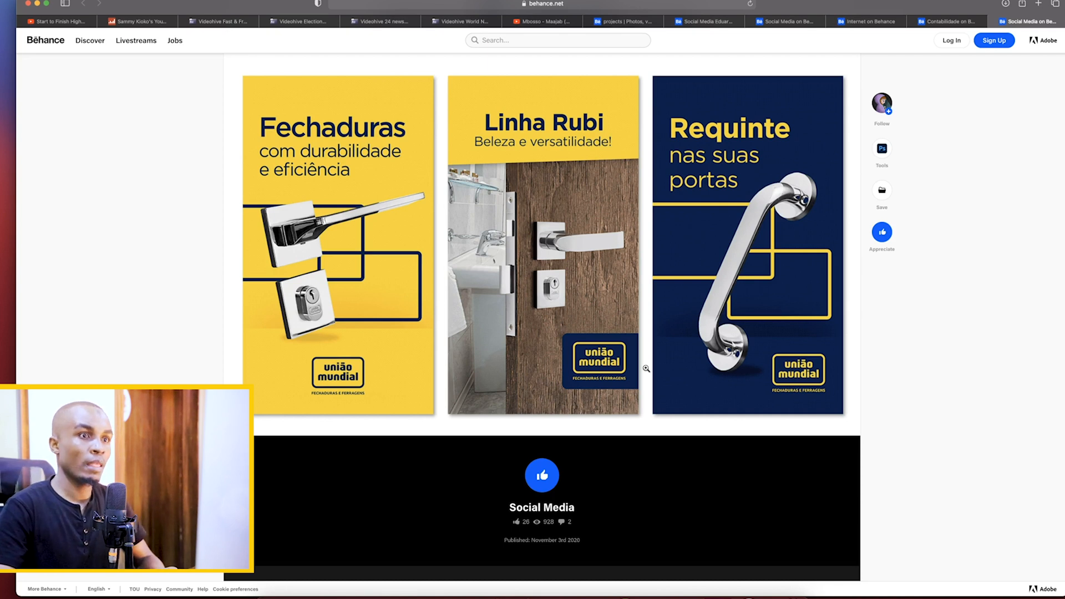
Look past the União Mundial stories to the project footer, and revisit the square posts from the cover downward
{"action": "scroll", "coordinate": [646, 369], "scroll_direction": "down", "scroll_amount": 5}
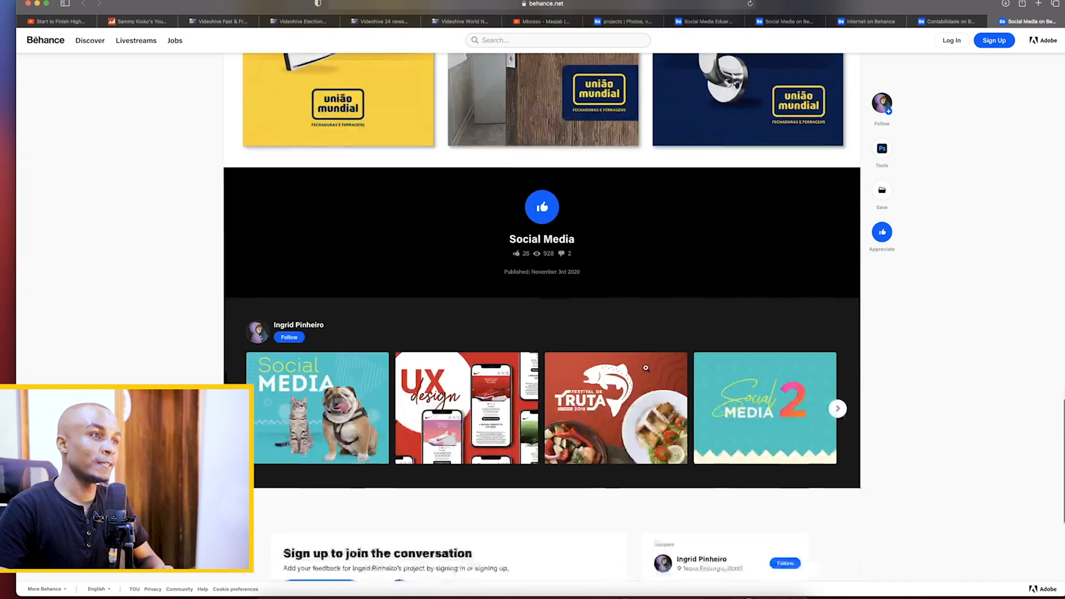
{"action": "scroll", "coordinate": [647, 371], "scroll_direction": "up", "scroll_amount": 7}
{"action": "scroll", "coordinate": [647, 371], "scroll_direction": "up", "scroll_amount": 15}
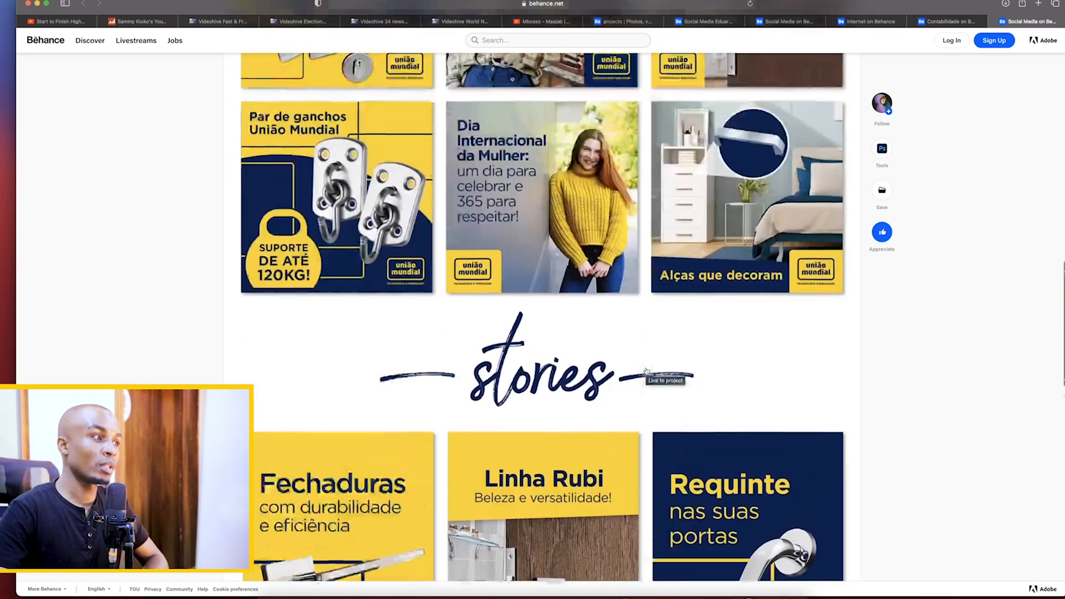
{"action": "scroll", "coordinate": [628, 375], "scroll_direction": "up", "scroll_amount": 4}
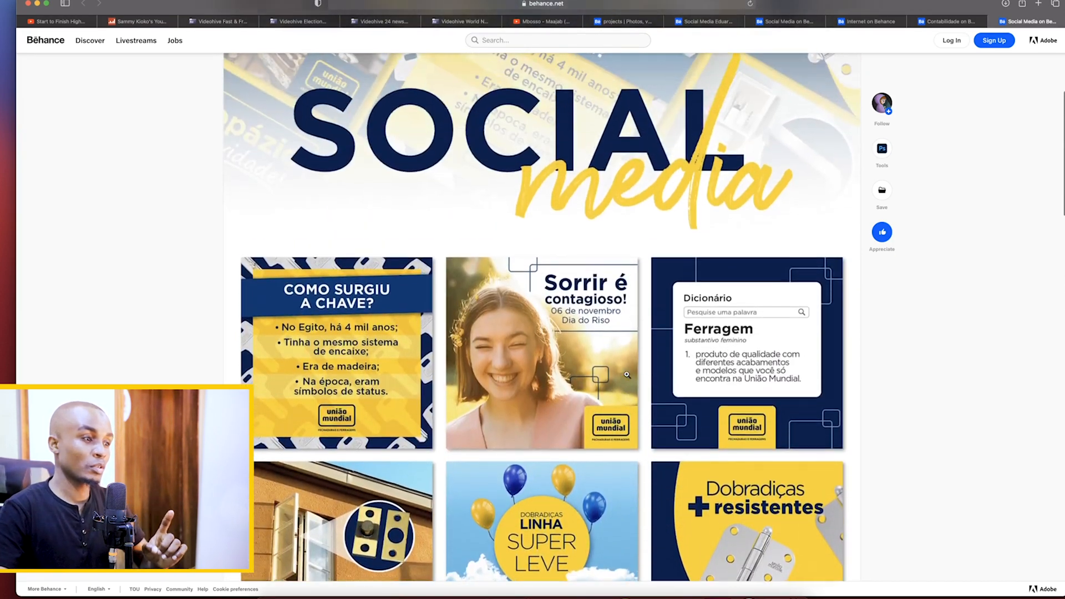
{"action": "scroll", "coordinate": [628, 375], "scroll_direction": "down", "scroll_amount": 5}
{"action": "scroll", "coordinate": [628, 375], "scroll_direction": "down", "scroll_amount": 3}
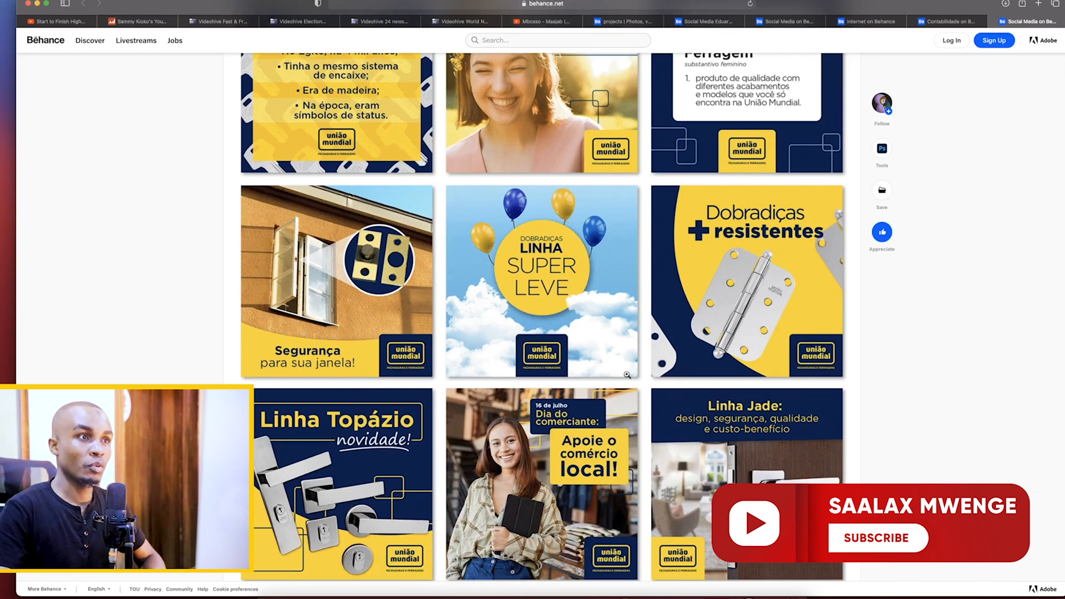
{"action": "scroll", "coordinate": [628, 375], "scroll_direction": "down", "scroll_amount": 3}
Return to the Sampali Contabilidade project and open its artwork in the enlarged full-image view
{"action": "key", "text": "ctrl+shift+Tab"}
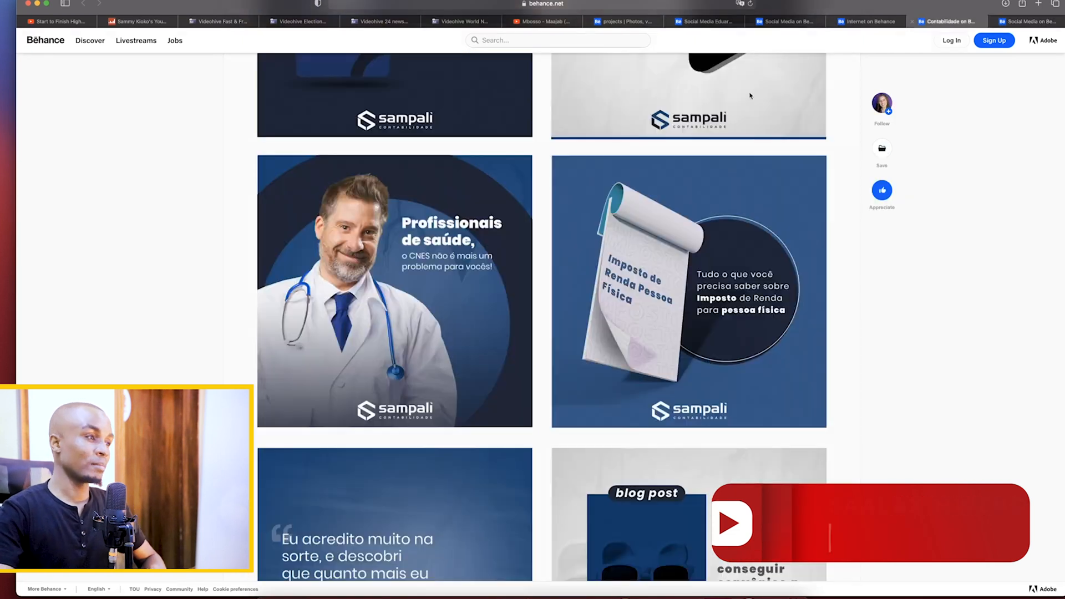
{"action": "mouse_move", "coordinate": [879, 110]}
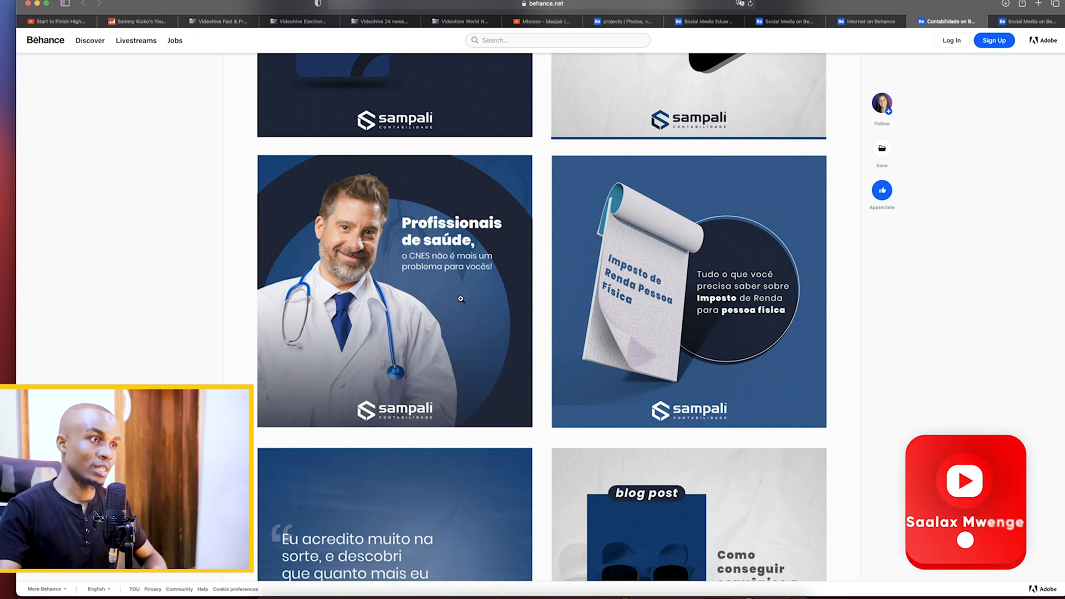
{"action": "left_click", "coordinate": [430, 288]}
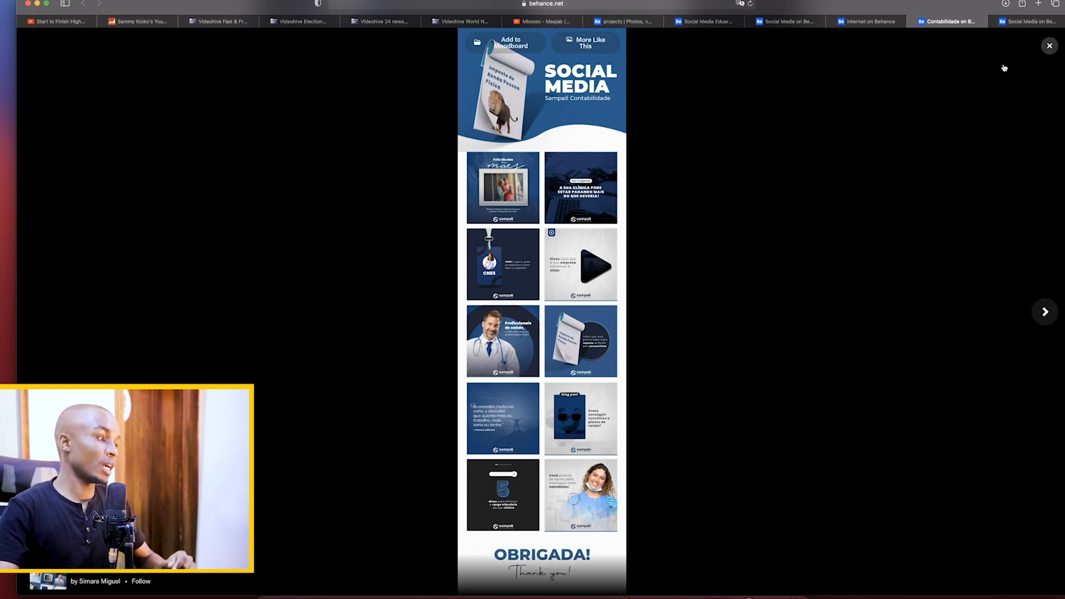
Close the enlarged artwork, switch to Photoshop, and create a 2000 x 2000 px document at 100 pixels/inch in RGB Color
{"action": "left_click", "coordinate": [1049, 47]}
{"action": "left_click", "coordinate": [625, 598]}
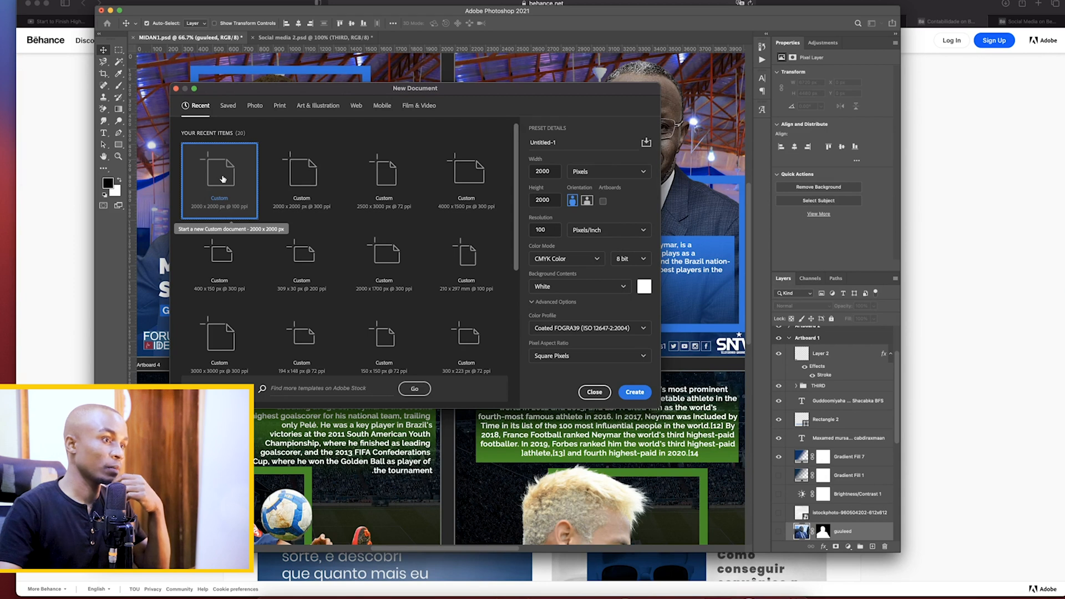
{"action": "left_click", "coordinate": [564, 263]}
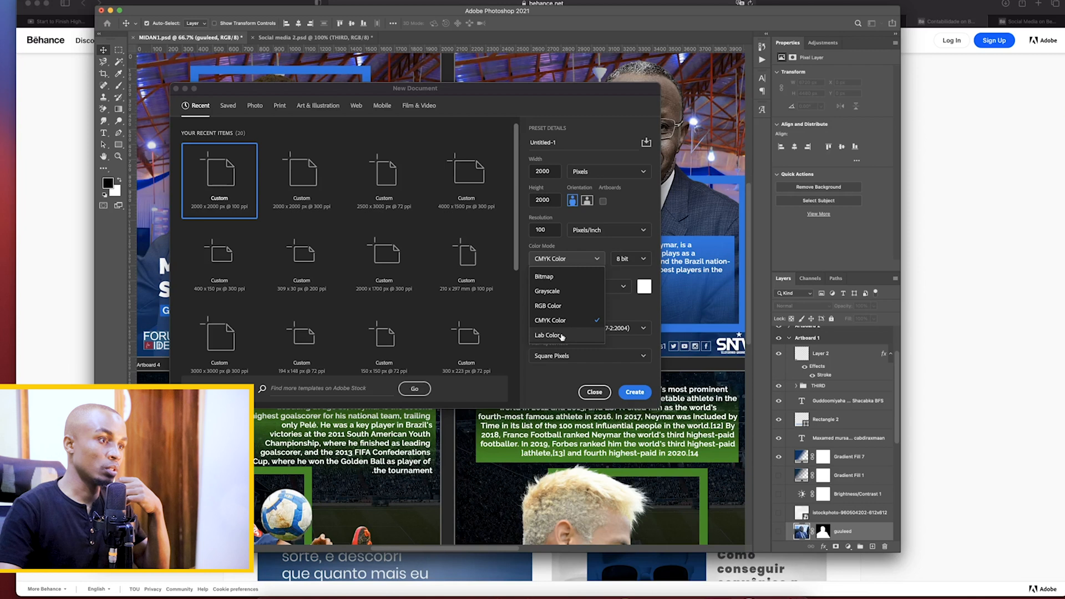
{"action": "left_click", "coordinate": [556, 309]}
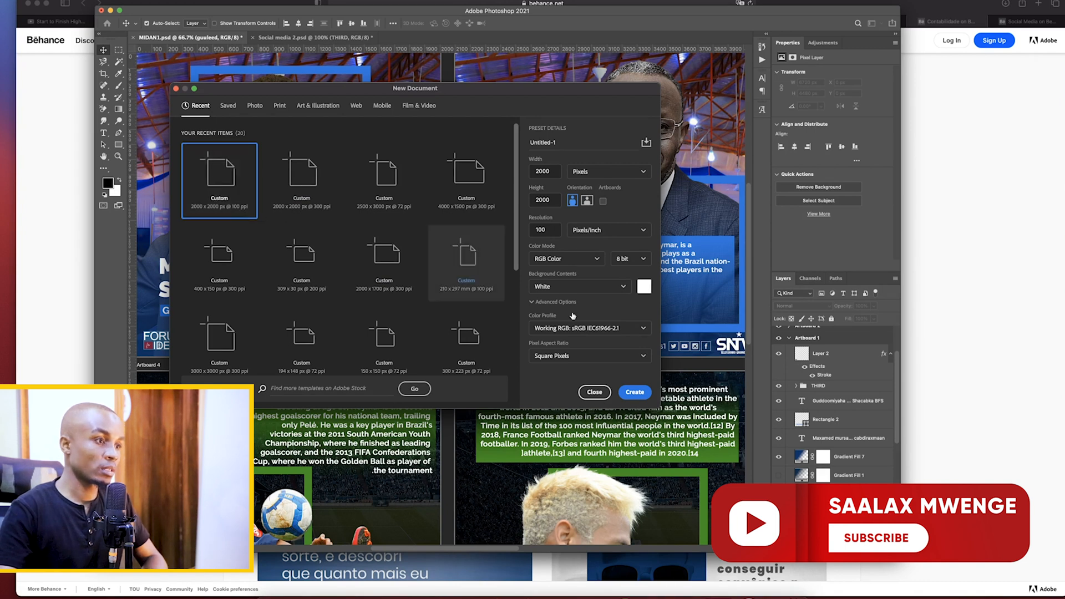
{"action": "key", "text": "Return"}
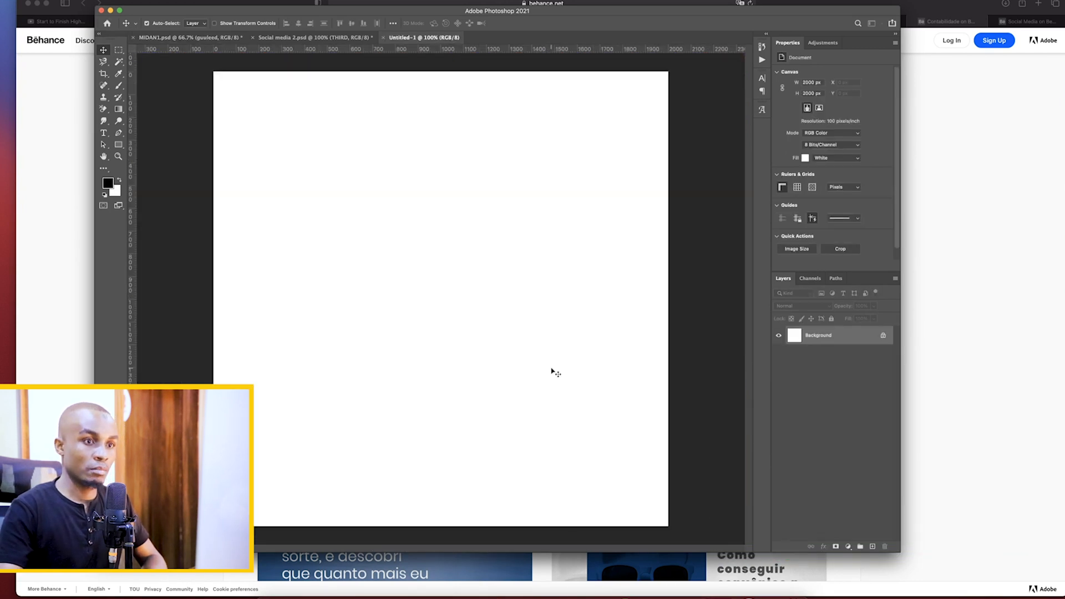
Unlock the background layer, and check the Sampali reference posts before returning to the new document
{"action": "left_click", "coordinate": [883, 336]}
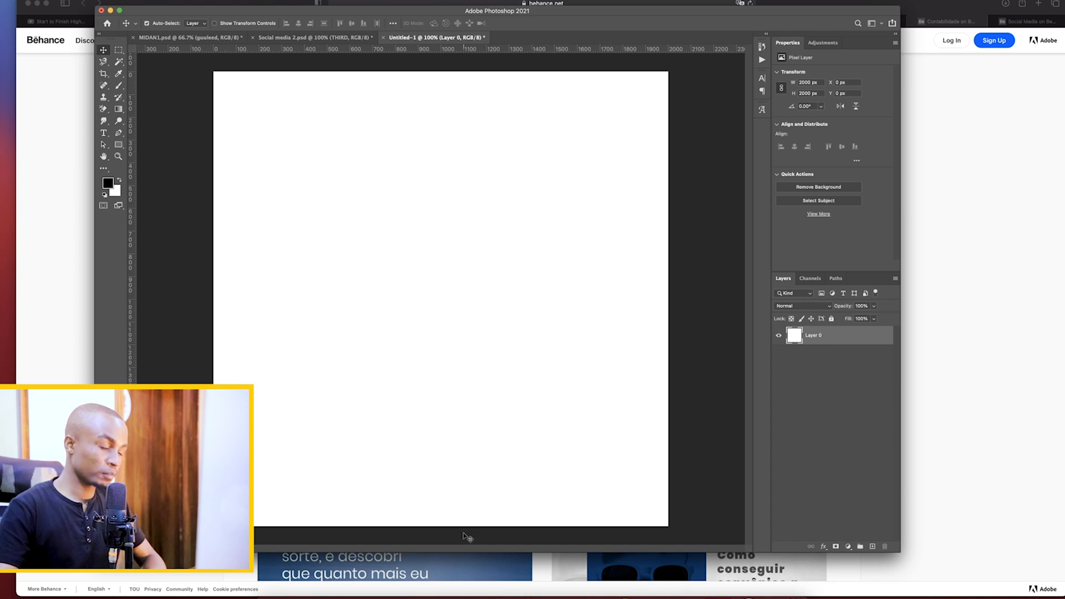
{"action": "left_click", "coordinate": [542, 574]}
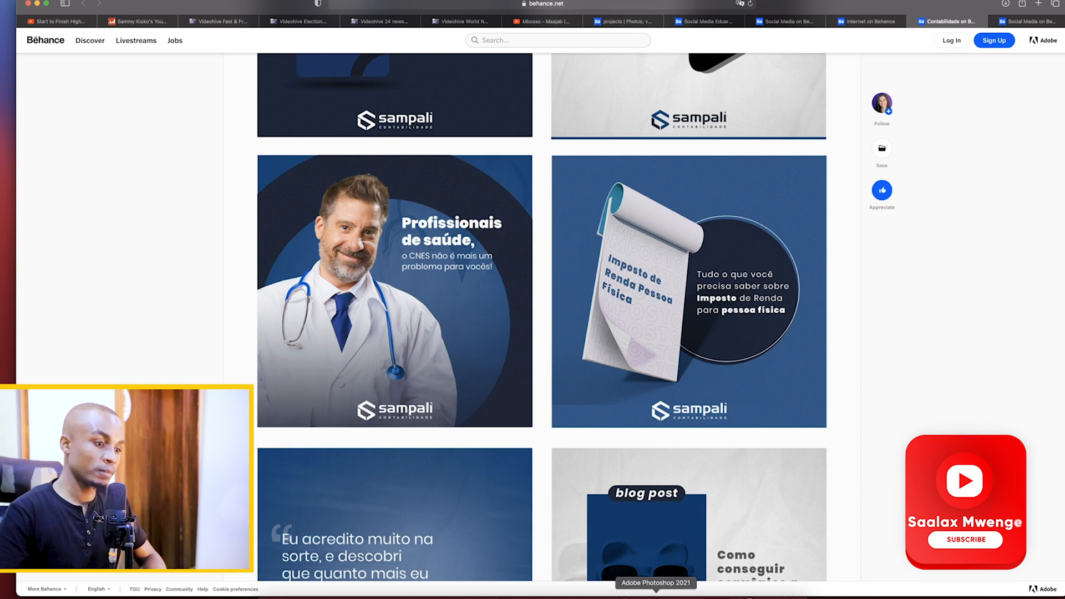
{"action": "left_click", "coordinate": [656, 595]}
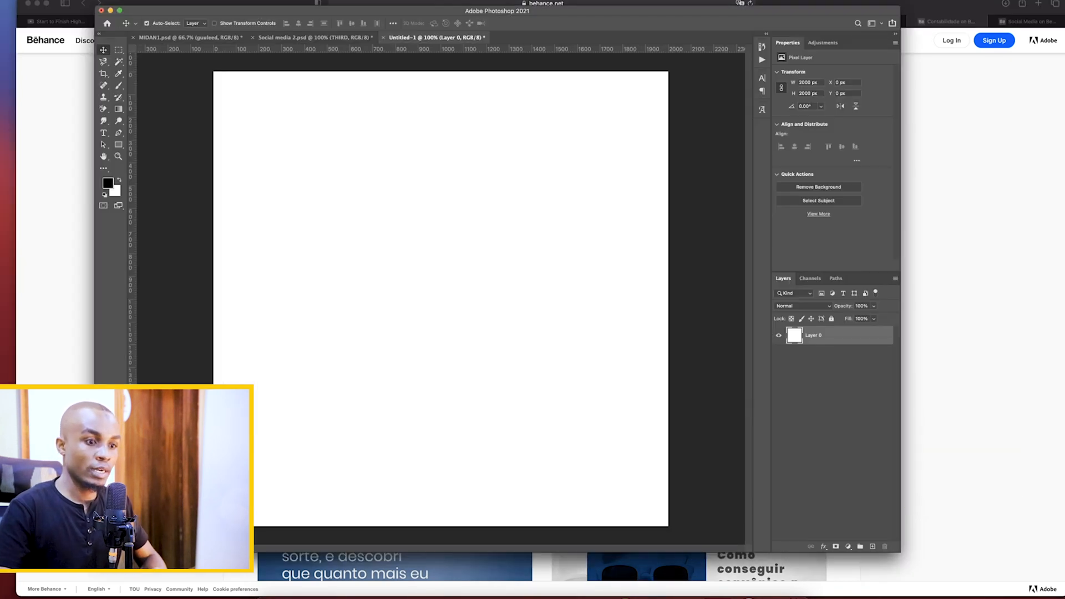
Add a solid color fill layer in dark navy (#102752) above the white base layer
{"action": "left_click", "coordinate": [849, 547]}
{"action": "left_click", "coordinate": [846, 510]}
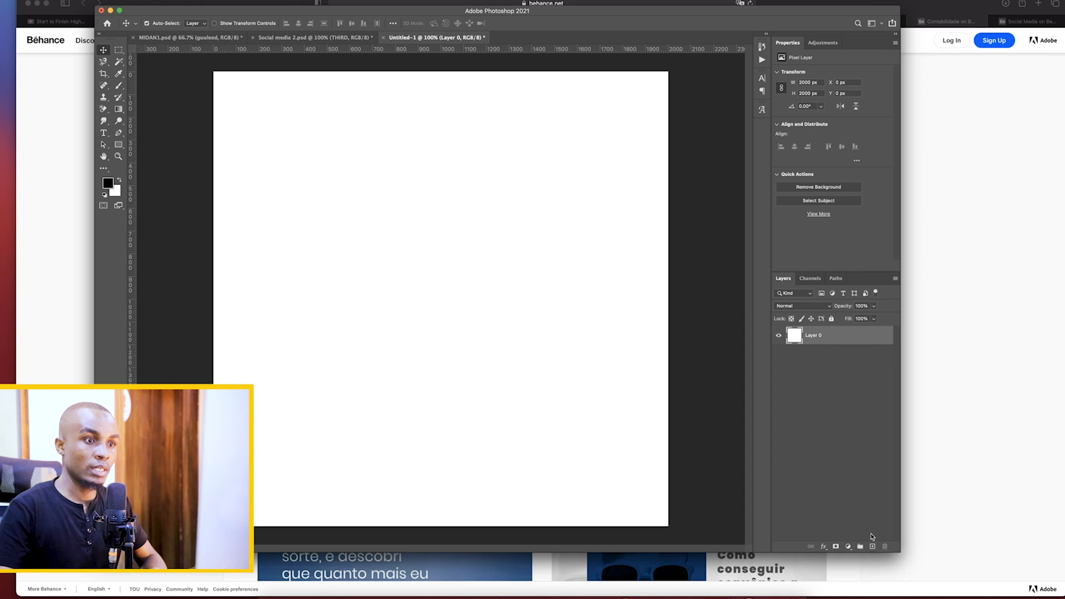
{"action": "left_click", "coordinate": [873, 547]}
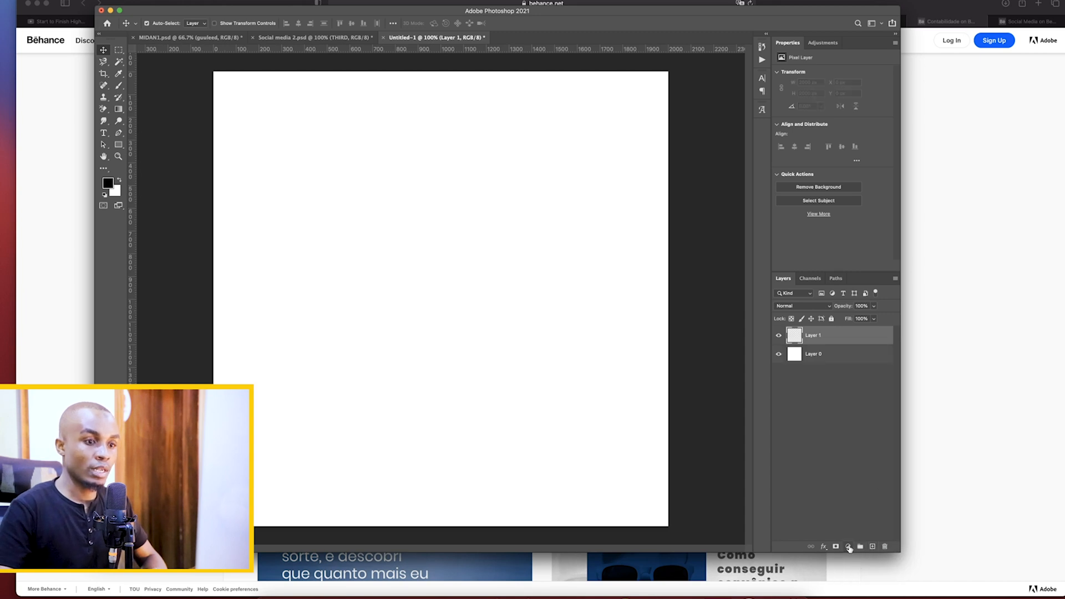
{"action": "left_click", "coordinate": [849, 547]}
{"action": "left_click", "coordinate": [864, 528]}
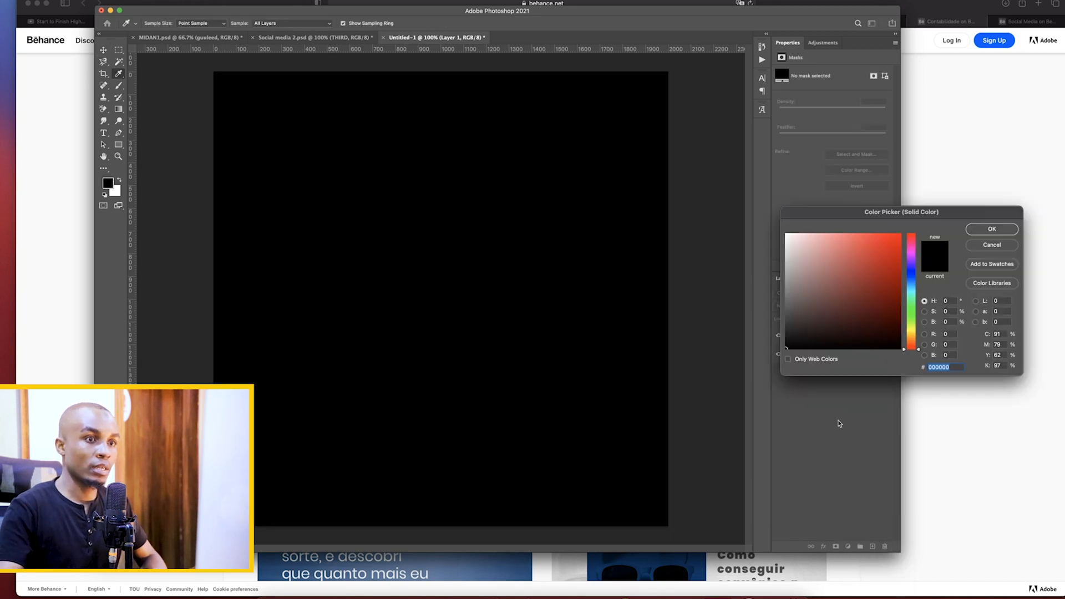
{"action": "left_click_drag", "start_coordinate": [891, 278], "coordinate": [885, 304]}
{"action": "left_click", "coordinate": [992, 229]}
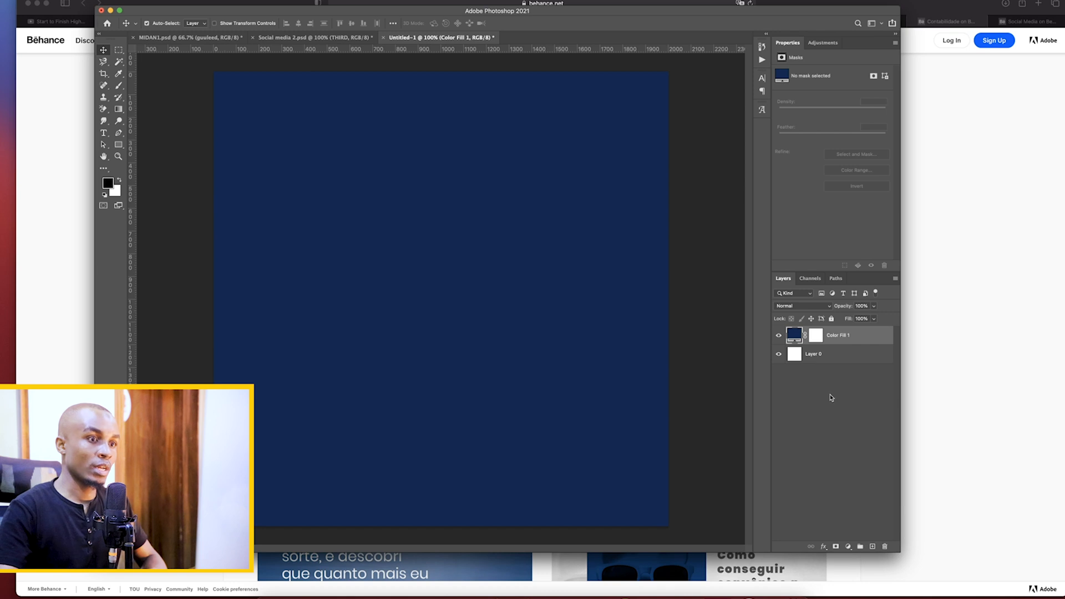
Consult the Sampali posts, and draw a white circle about 1227 px across on the navy canvas with the Ellipse tool
{"action": "left_click", "coordinate": [553, 564]}
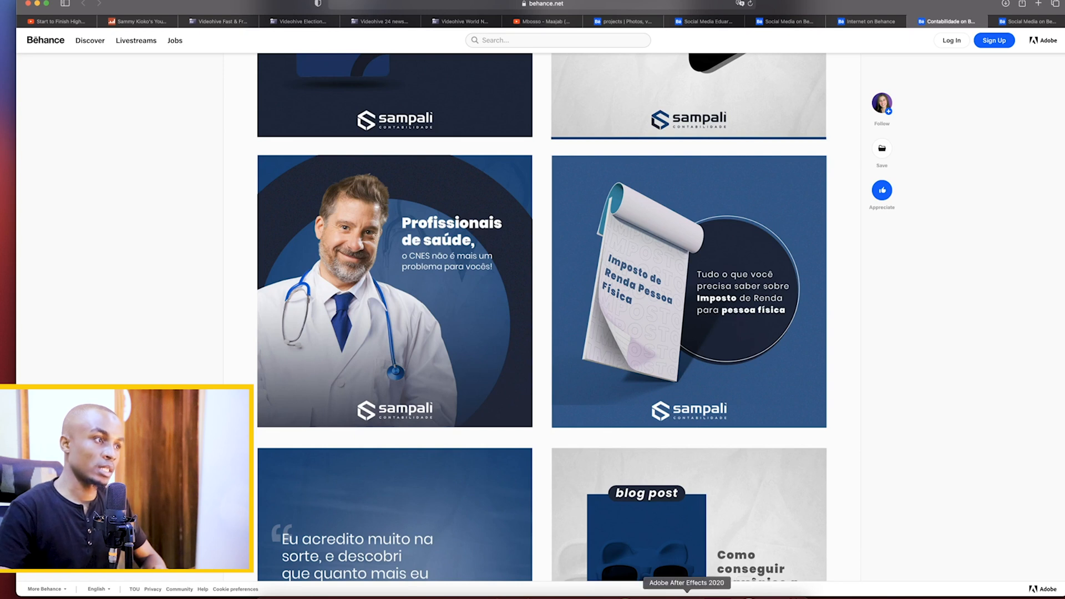
{"action": "left_click", "coordinate": [655, 598]}
{"action": "left_click", "coordinate": [119, 145]}
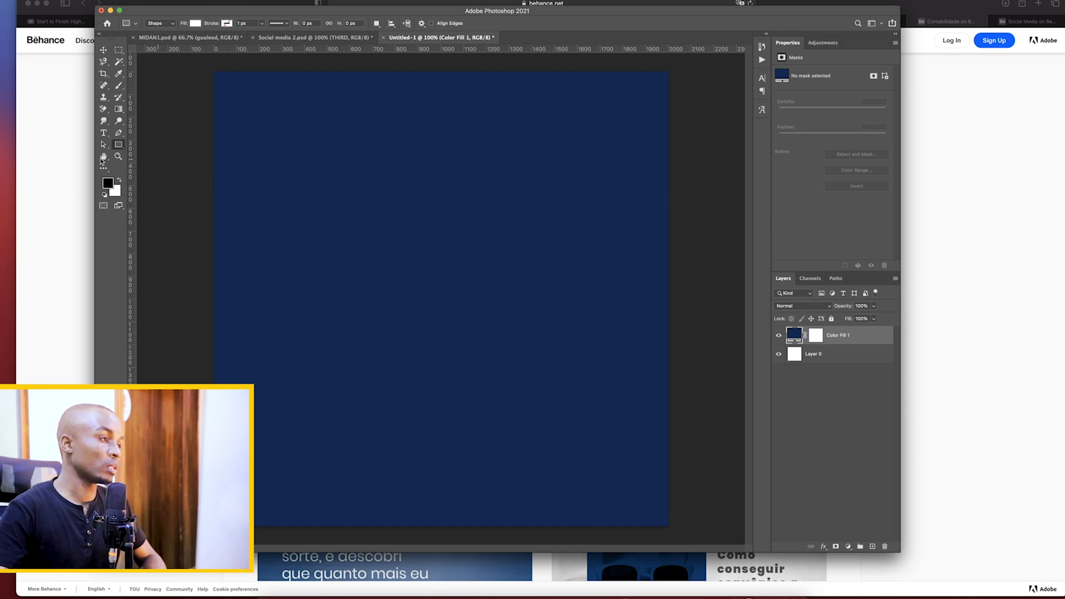
{"action": "key", "text": "shift+u"}
{"action": "key", "text": "shift+u"}
{"action": "left_click_drag", "start_coordinate": [339, 191], "coordinate": [617, 492]}
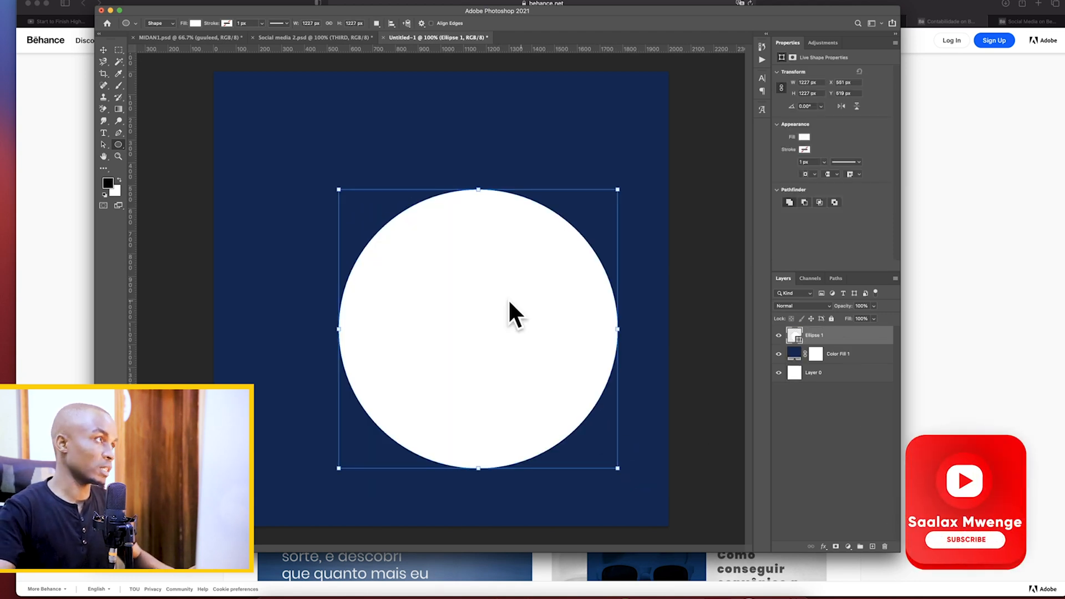
{"action": "left_click", "coordinate": [105, 50]}
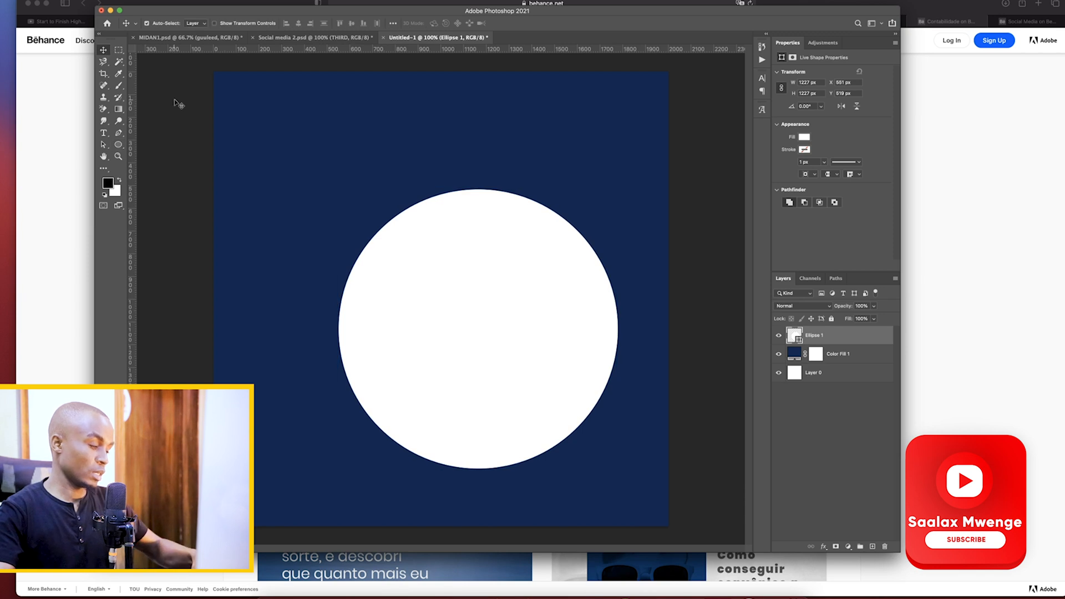
Enlarge the white circle to about 1524 px across and shift it toward the canvas center
{"action": "key", "text": "super+t"}
{"action": "left_click_drag", "start_coordinate": [337, 189], "coordinate": [256, 126]}
{"action": "left_click_drag", "start_coordinate": [481, 285], "coordinate": [481, 289]}
{"action": "key", "text": "Return"}
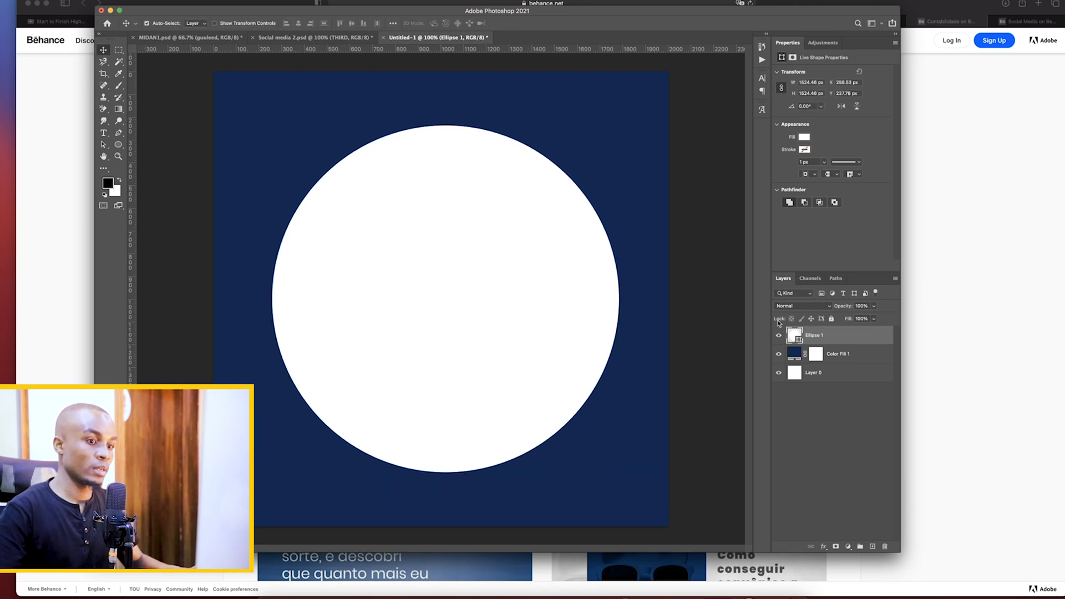
Compare with the circle in the Sampali posts, and scale the white circle down to about 1395 px across
{"action": "left_click", "coordinate": [890, 561]}
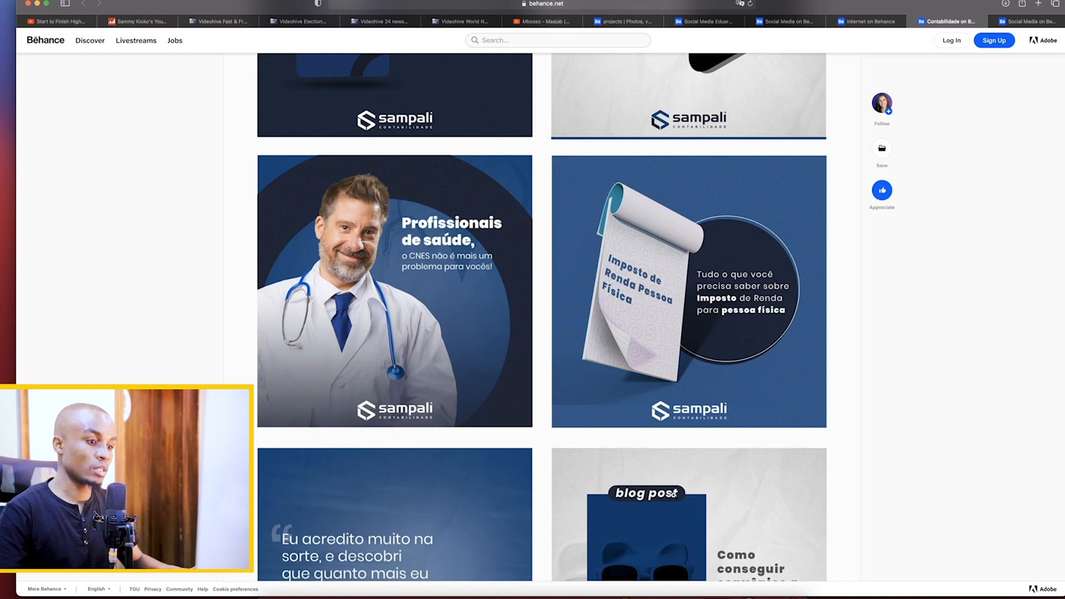
{"action": "left_click", "coordinate": [656, 596]}
{"action": "key", "text": "super+t"}
{"action": "left_click_drag", "start_coordinate": [445, 125], "coordinate": [446, 155]}
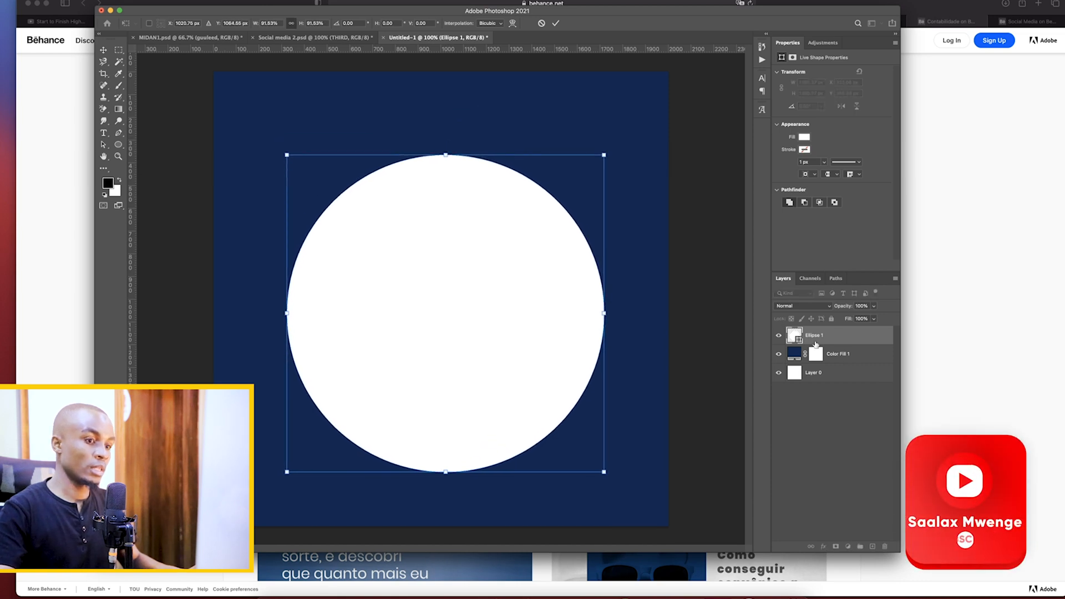
{"action": "key", "text": "Return"}
Recheck the Sampali reference and center the white circle on the canvas
{"action": "key", "text": "super+Tab"}
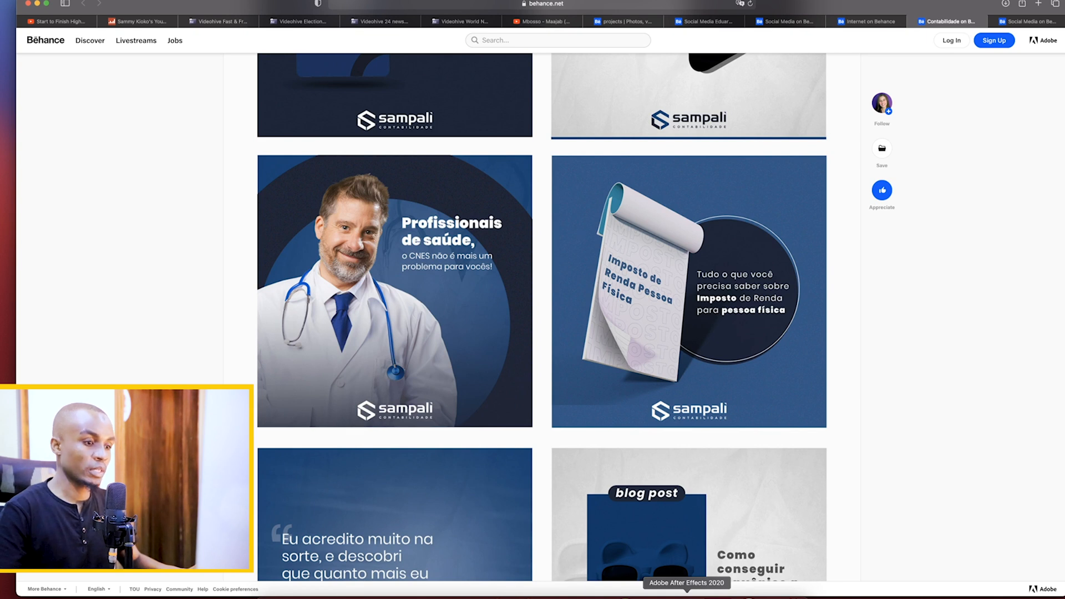
{"action": "left_click", "coordinate": [657, 595]}
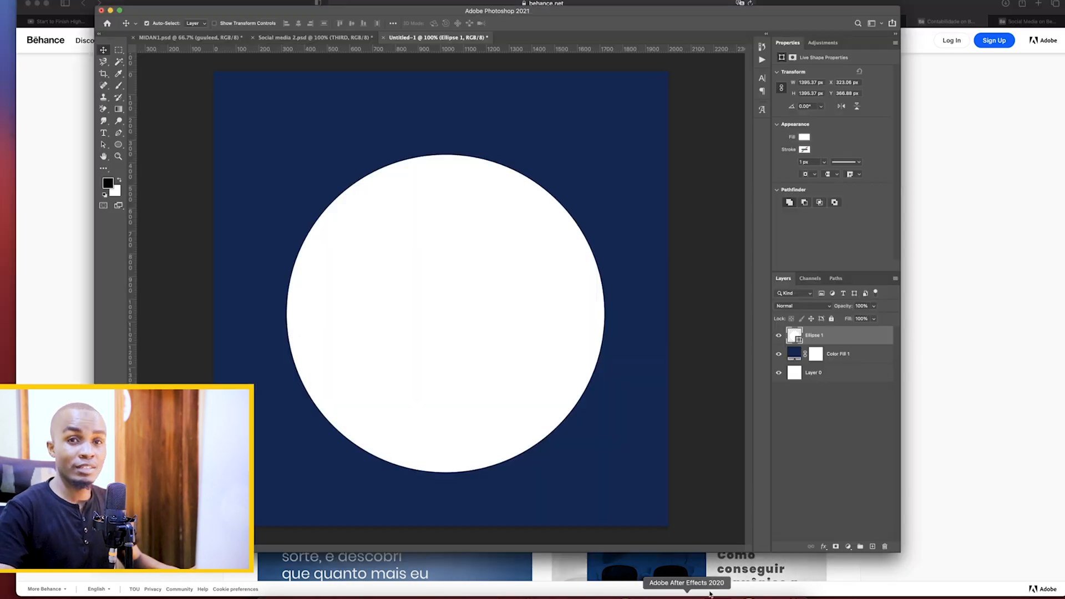
{"action": "mouse_move", "coordinate": [505, 345]}
{"action": "left_mouse_down"}
{"action": "mouse_move", "coordinate": [505, 325]}
{"action": "mouse_move", "coordinate": [523, 332]}
{"action": "mouse_move", "coordinate": [499, 331]}
{"action": "left_mouse_up"}
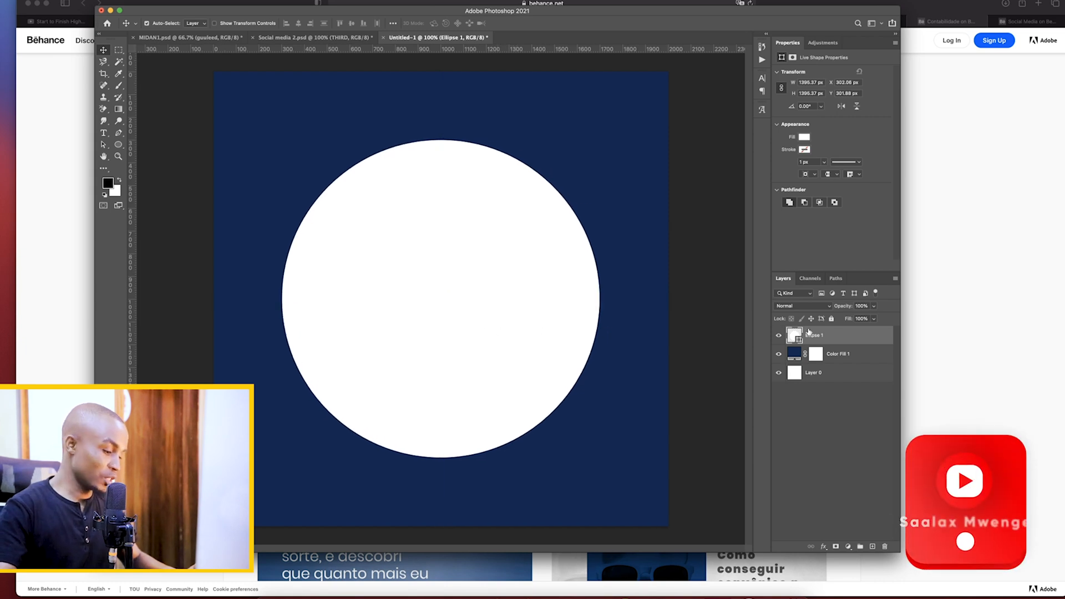
Duplicate the white circle and fill the lower of the two circles with near-black from the recent colors
{"action": "key", "text": "super+j"}
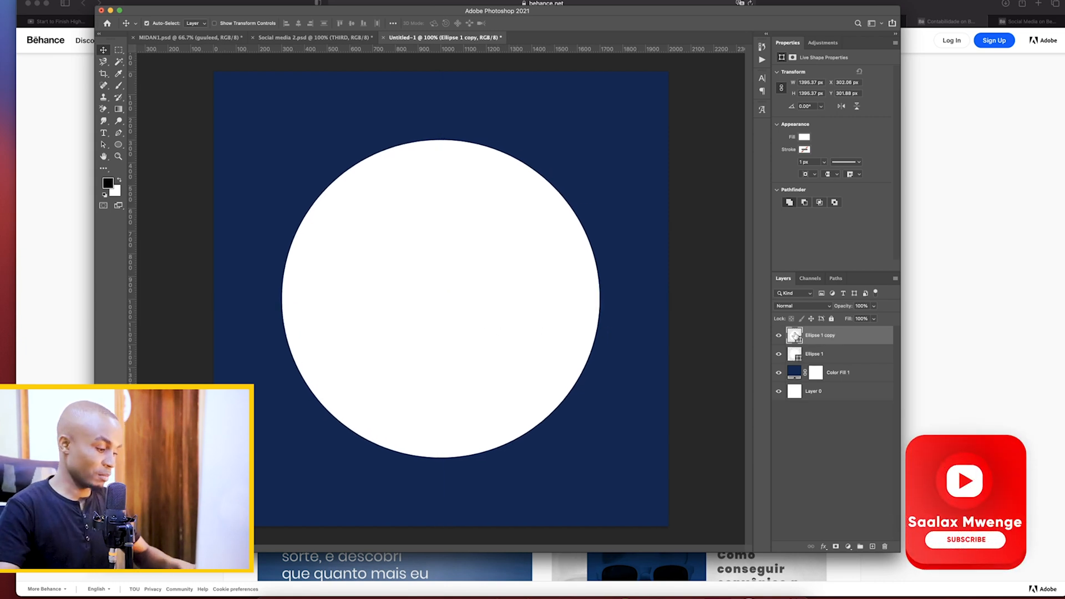
{"action": "key", "text": "super+t"}
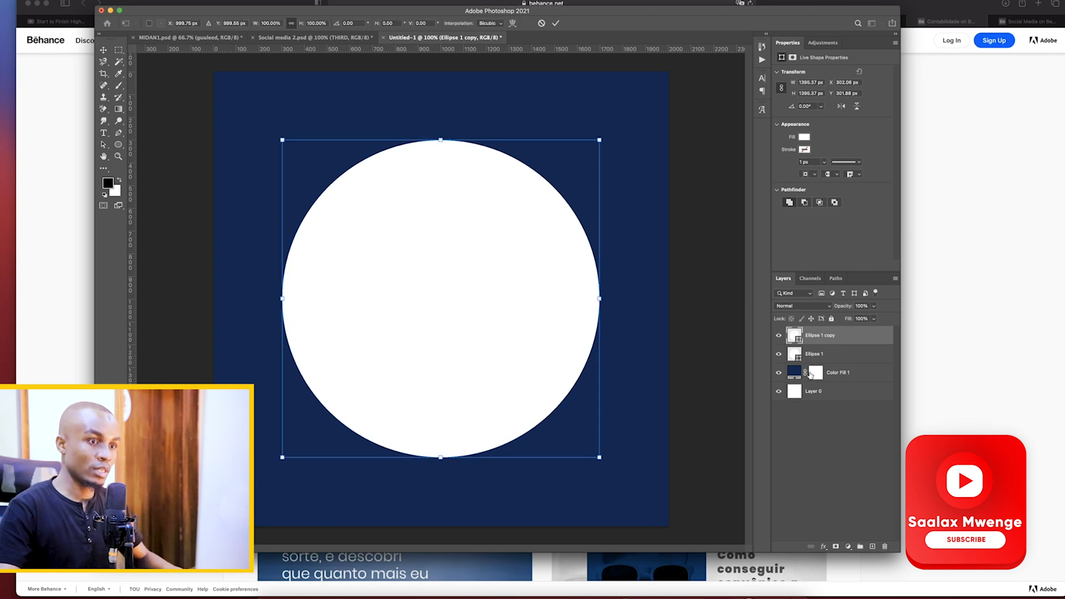
{"action": "left_click", "coordinate": [822, 353]}
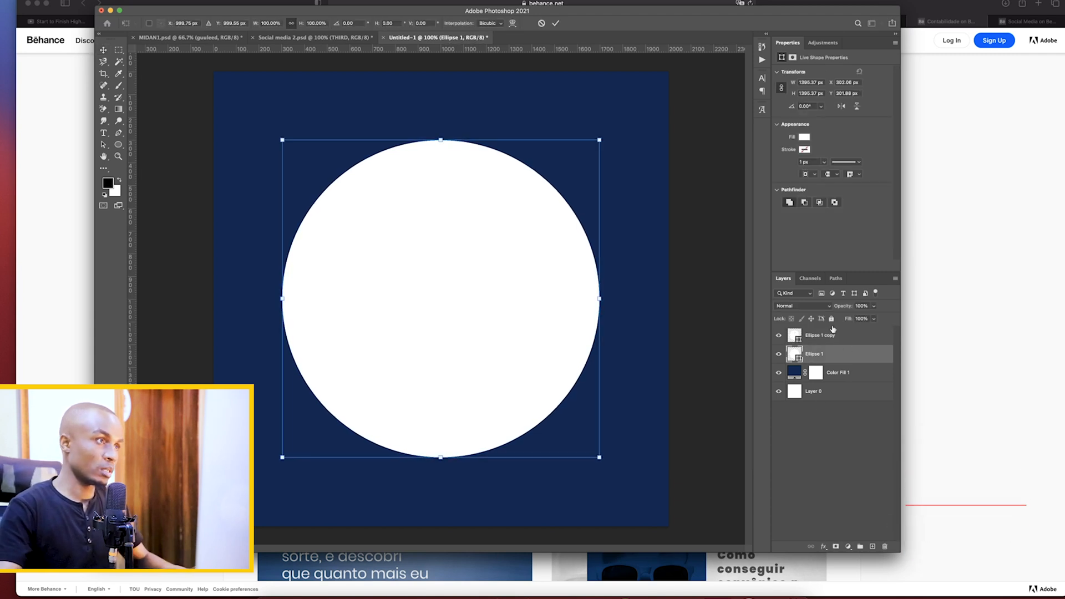
{"action": "key", "text": "Return"}
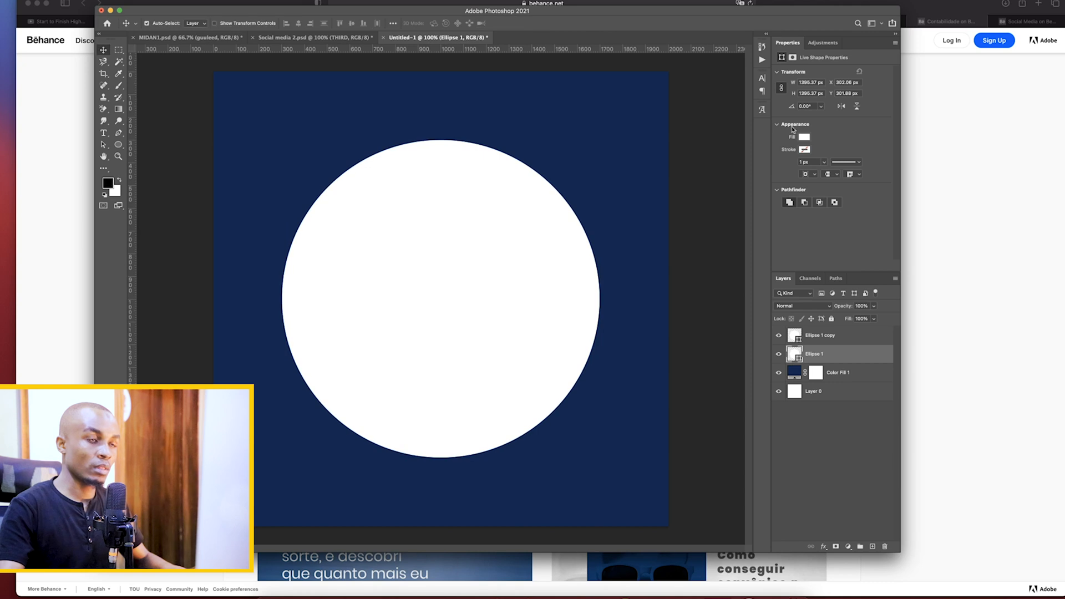
{"action": "left_click", "coordinate": [805, 137]}
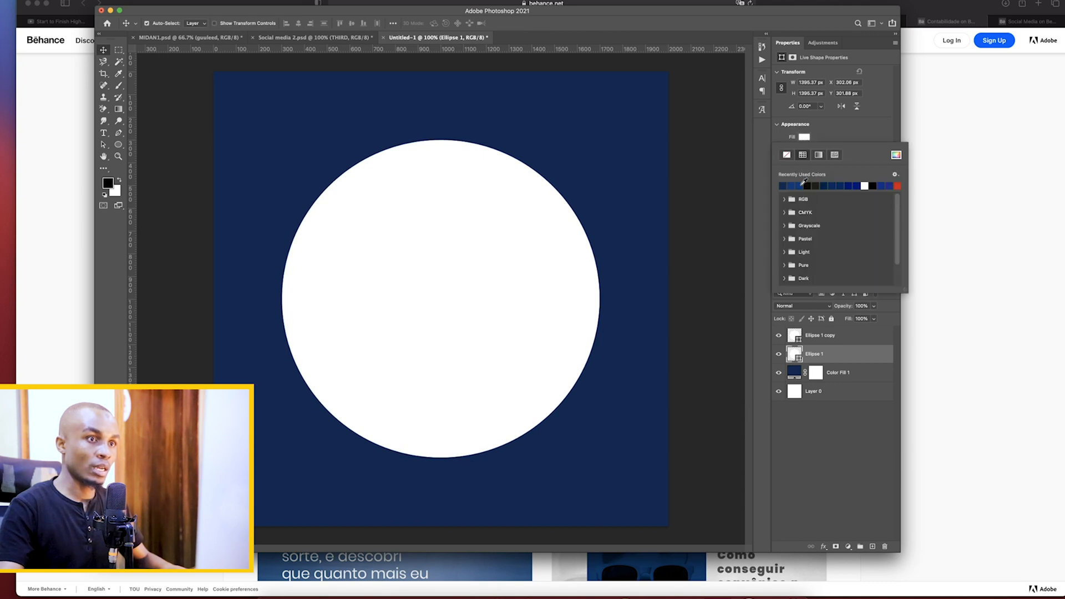
{"action": "left_click", "coordinate": [808, 185]}
{"action": "key", "text": "Return"}
Scale the lower near-black circle to about 2000 px across so it spans the full canvas around the white circle
{"action": "key", "text": "super+t"}
{"action": "left_click_drag", "start_coordinate": [436, 470], "coordinate": [459, 527]}
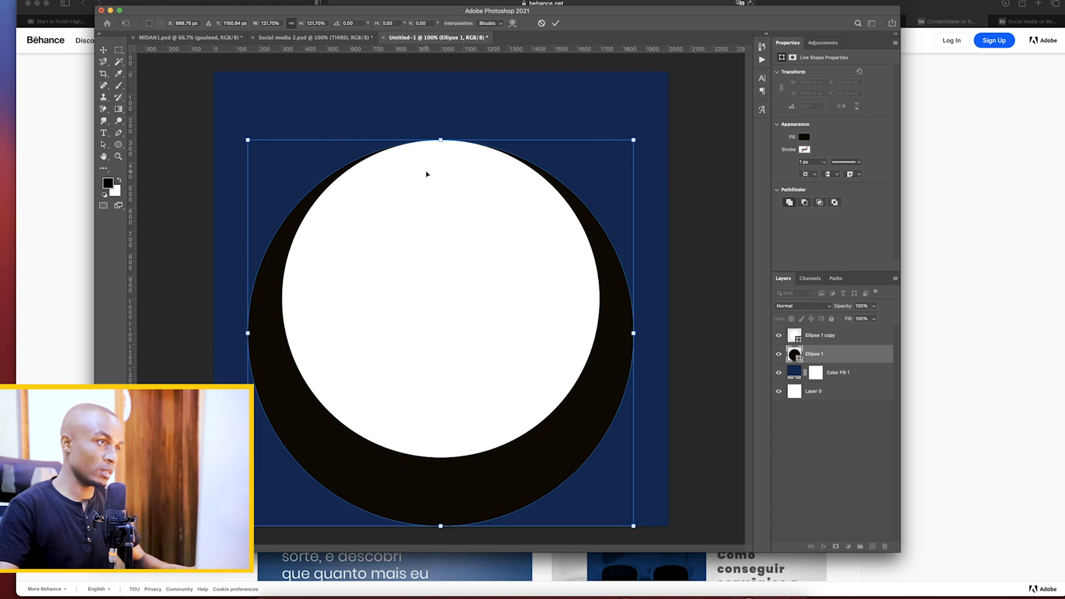
{"action": "left_click_drag", "start_coordinate": [440, 139], "coordinate": [440, 69]}
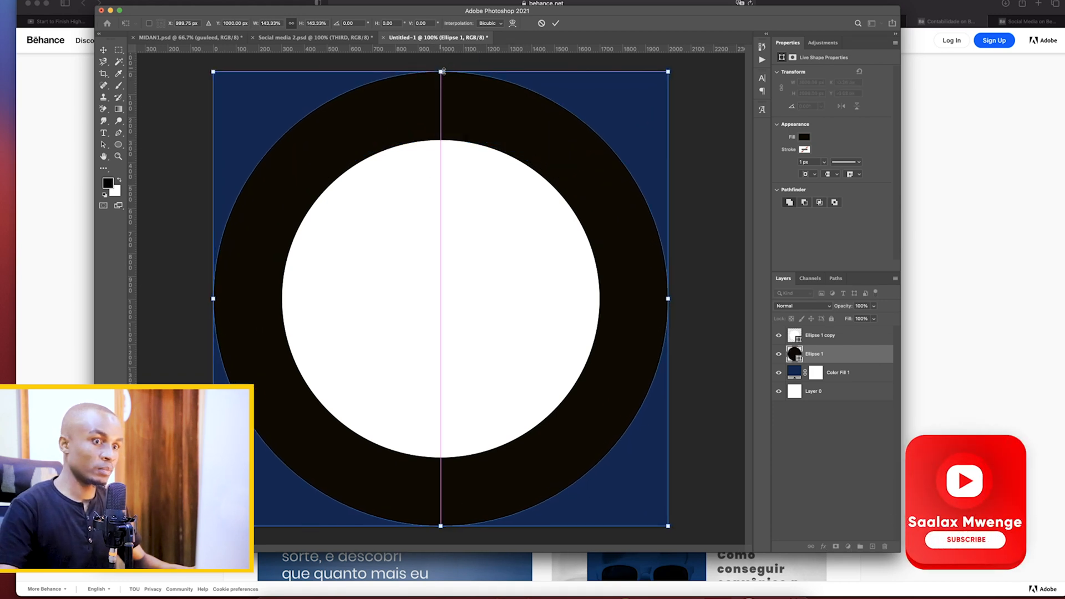
{"action": "key", "text": "Return"}
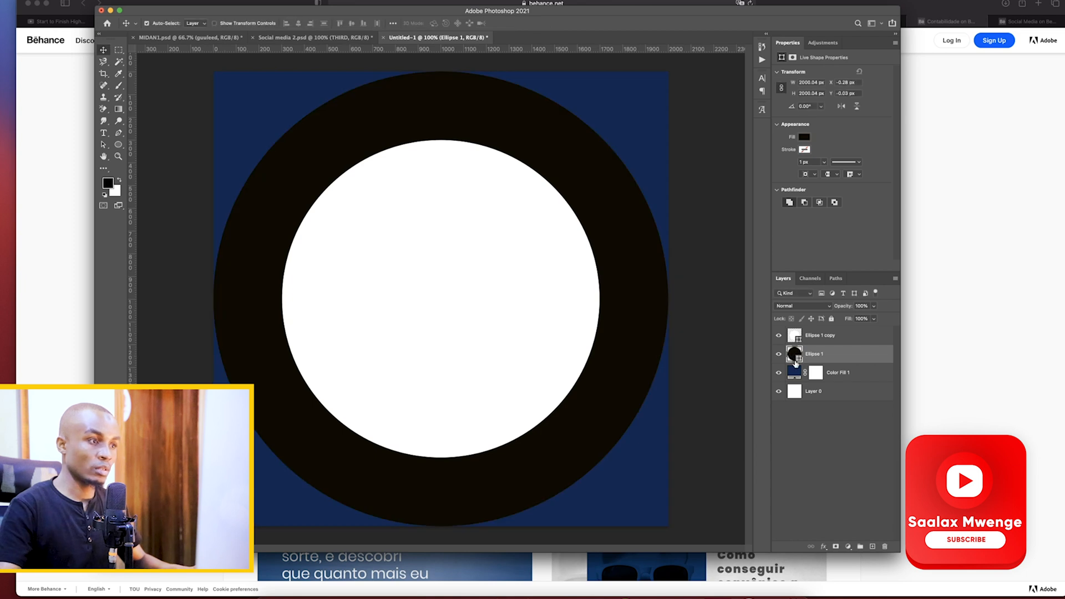
Recolor the large lower circle with the background's dark navy (#102752)
{"action": "double_click", "coordinate": [795, 373]}
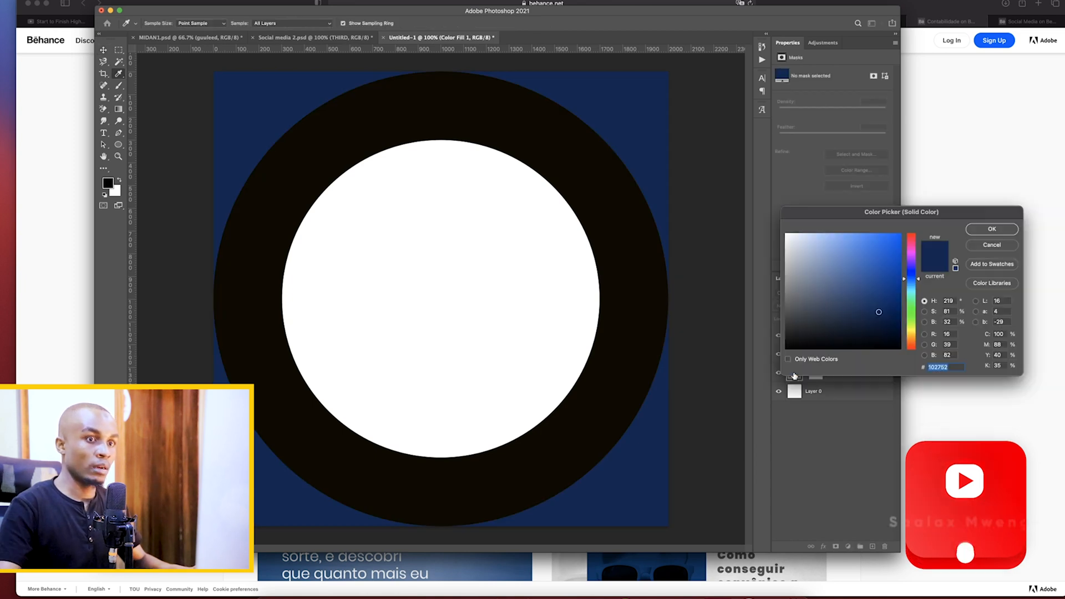
{"action": "left_click", "coordinate": [989, 229]}
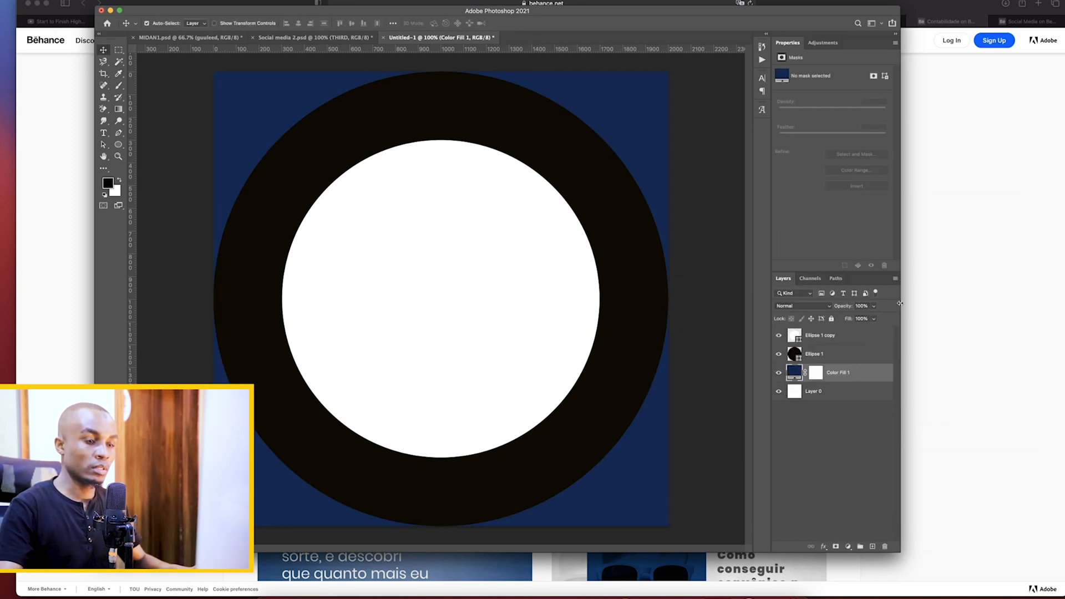
{"action": "left_click", "coordinate": [793, 358]}
{"action": "left_click", "coordinate": [805, 137]}
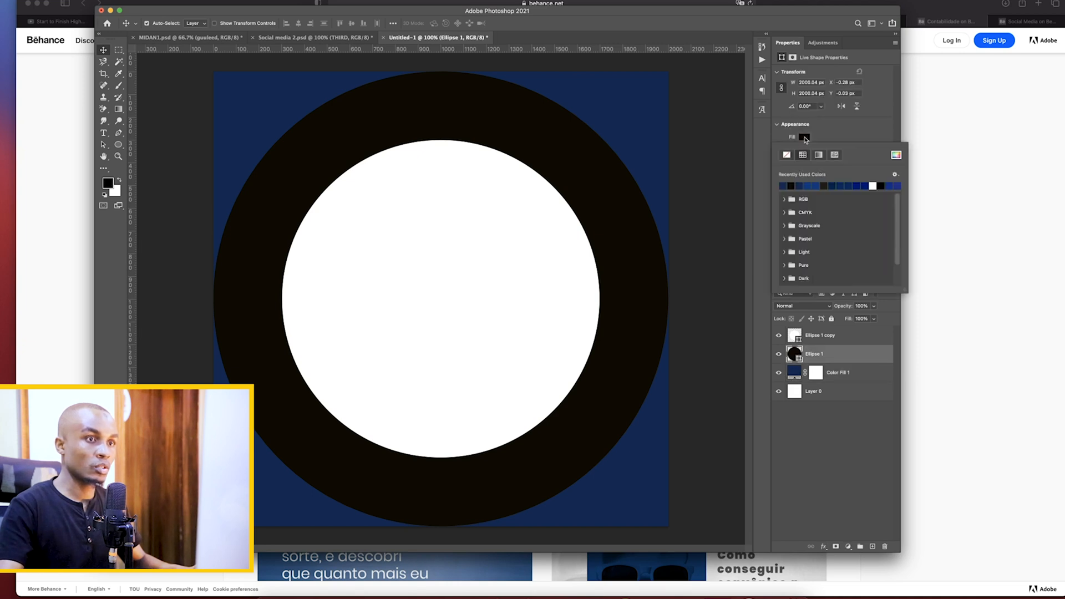
{"action": "left_click", "coordinate": [784, 186]}
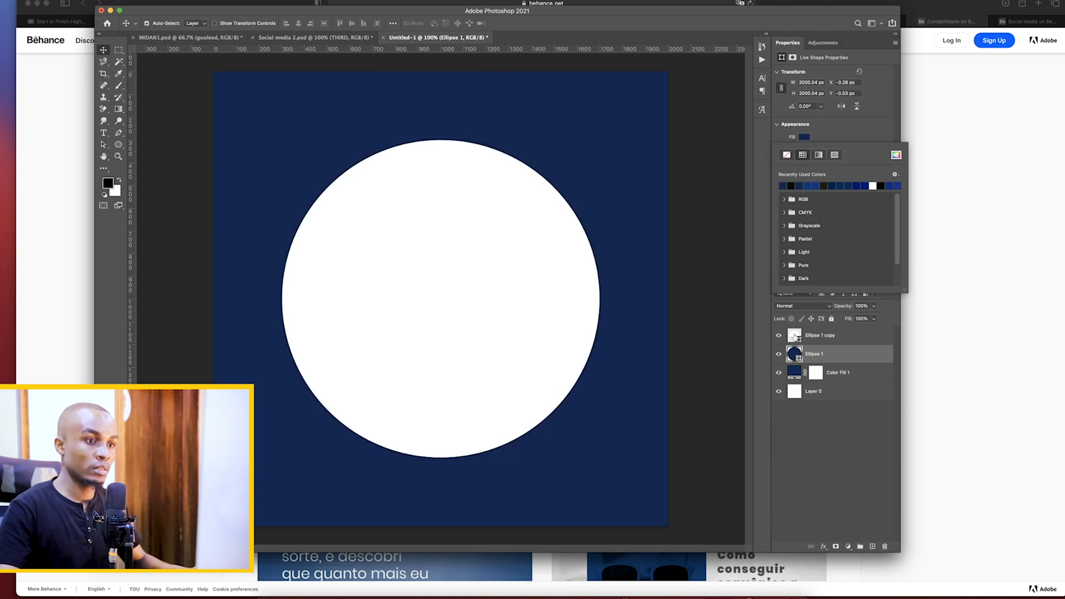
{"action": "left_click", "coordinate": [805, 439]}
Change the background color fill to a brighter medium blue and deselect the layers
{"action": "double_click", "coordinate": [797, 378]}
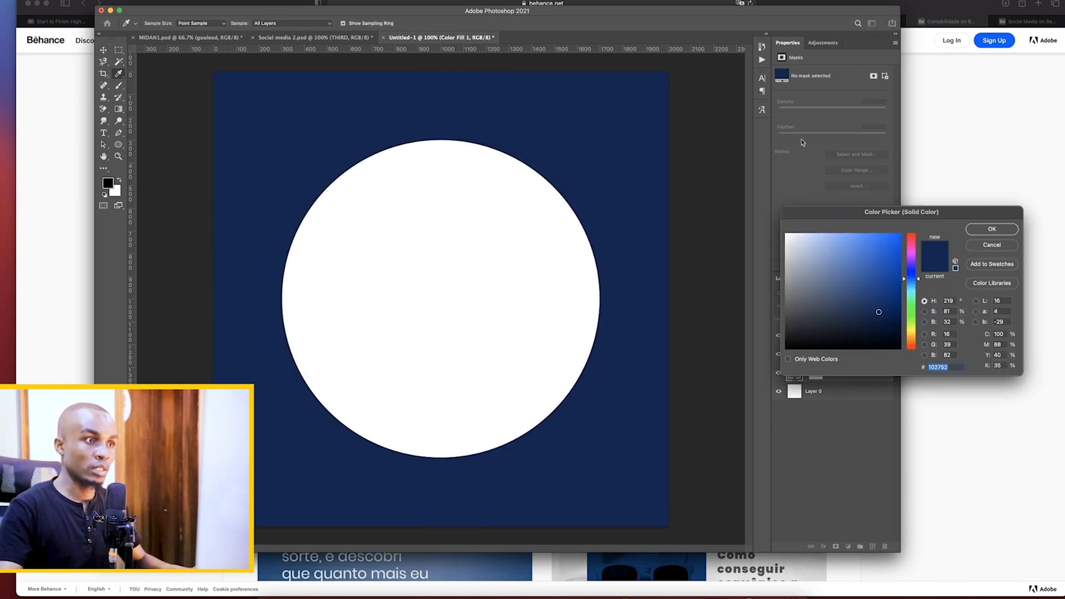
{"action": "mouse_move", "coordinate": [867, 300]}
{"action": "left_mouse_down"}
{"action": "mouse_move", "coordinate": [854, 278]}
{"action": "mouse_move", "coordinate": [880, 267]}
{"action": "left_mouse_up"}
{"action": "left_click", "coordinate": [976, 230]}
{"action": "left_click", "coordinate": [790, 436]}
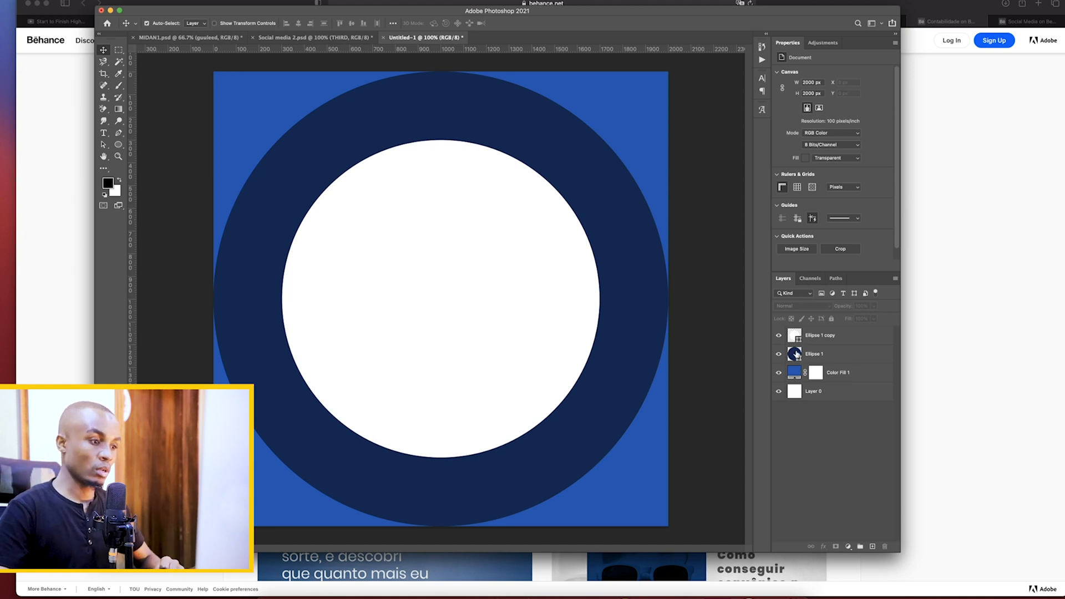
Check the doctor post on Behance and, back in Photoshop, give the white circle a Gradient Overlay using the green preset gradient
{"action": "left_click", "coordinate": [553, 573]}
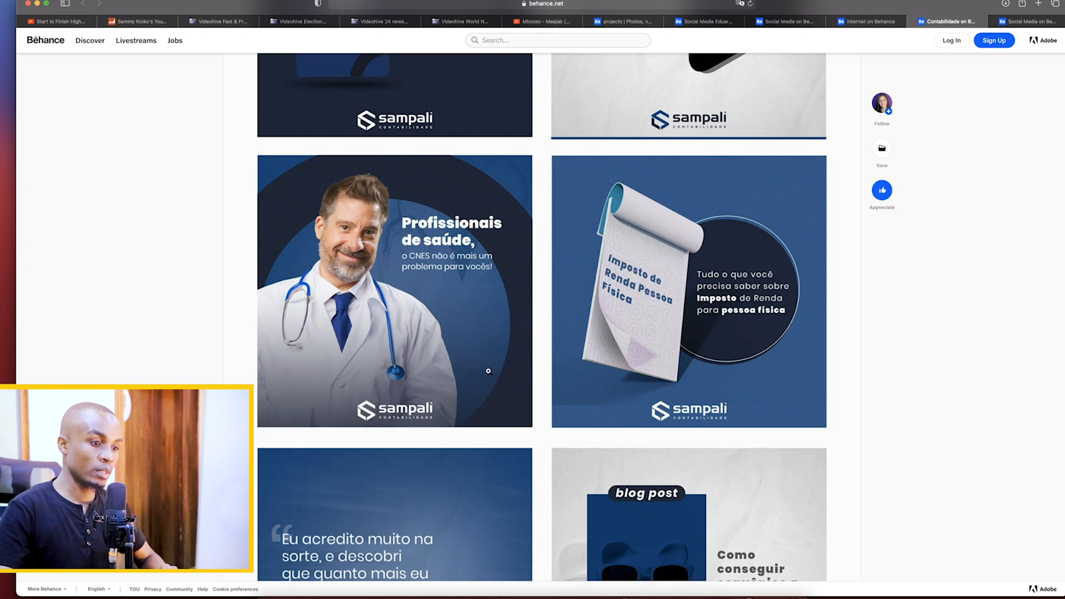
{"action": "left_click", "coordinate": [656, 595]}
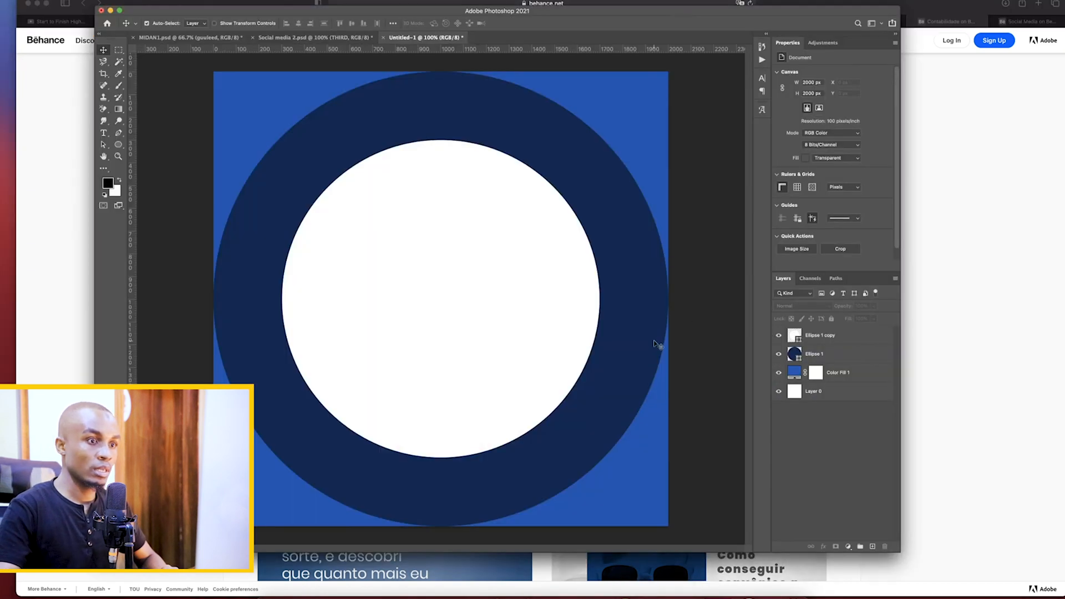
{"action": "left_click", "coordinate": [795, 340]}
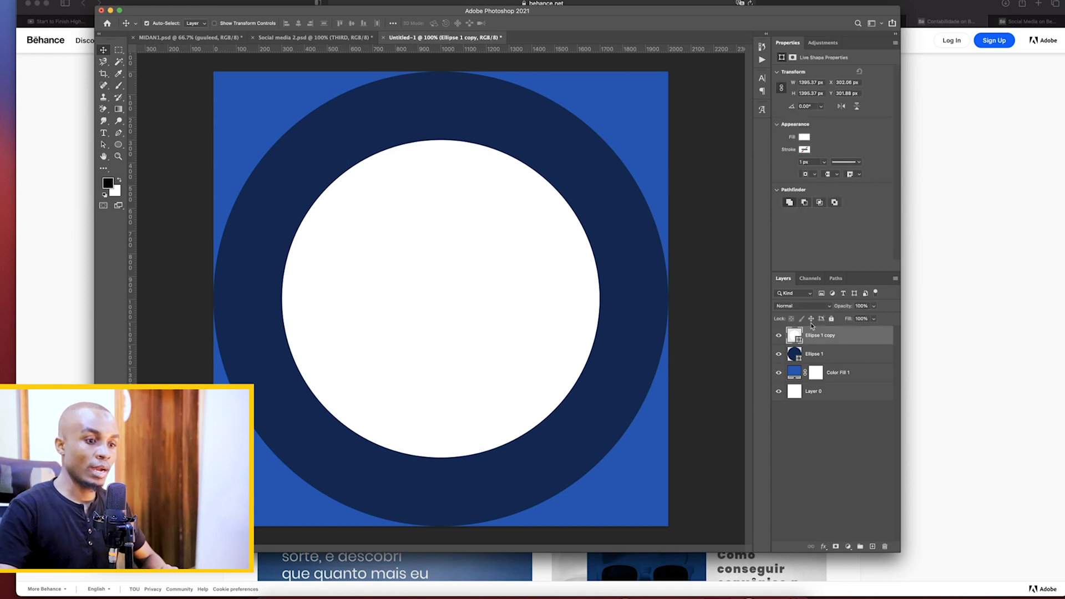
{"action": "left_click", "coordinate": [823, 550]}
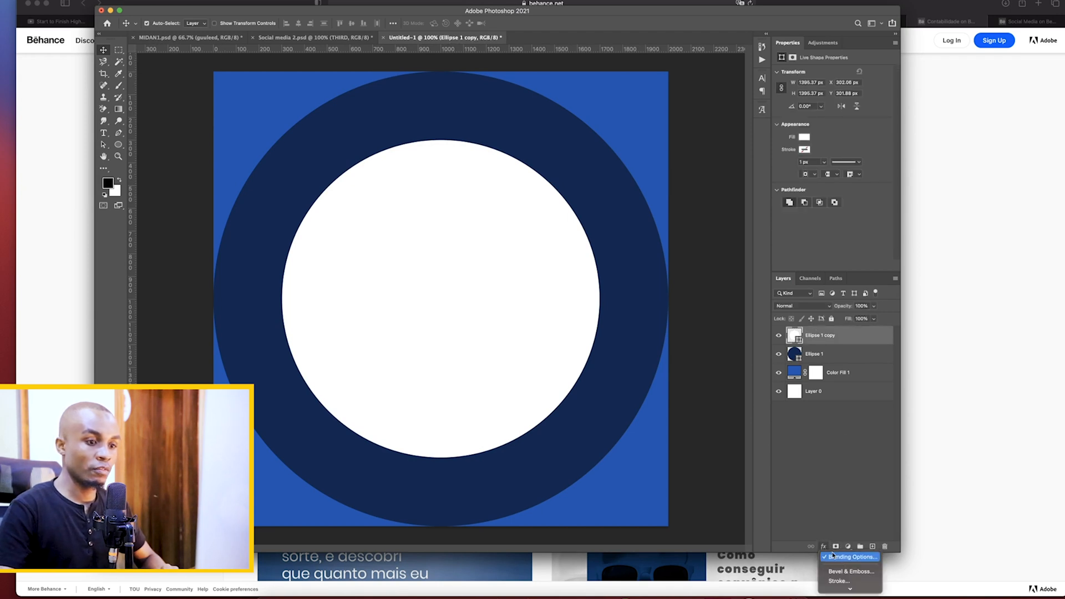
{"action": "left_click", "coordinate": [845, 560]}
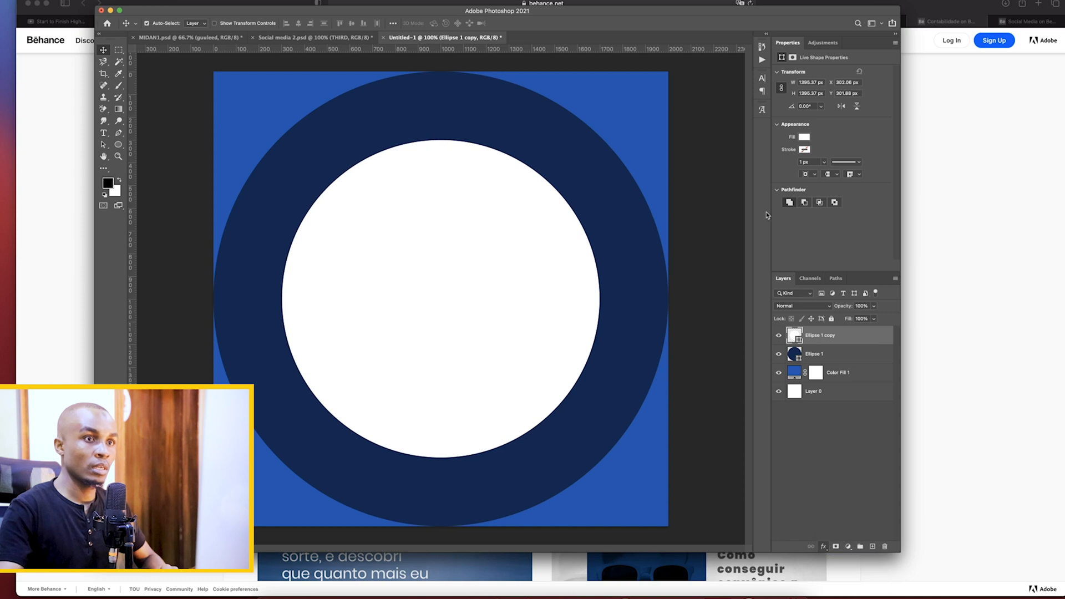
{"action": "left_click", "coordinate": [914, 169]}
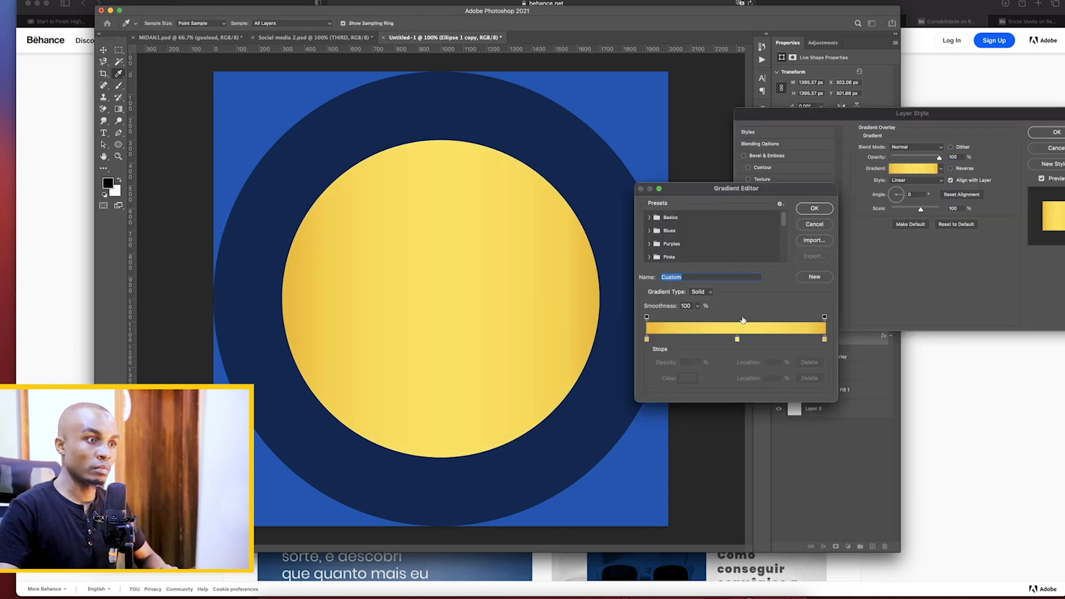
{"action": "left_click", "coordinate": [647, 340]}
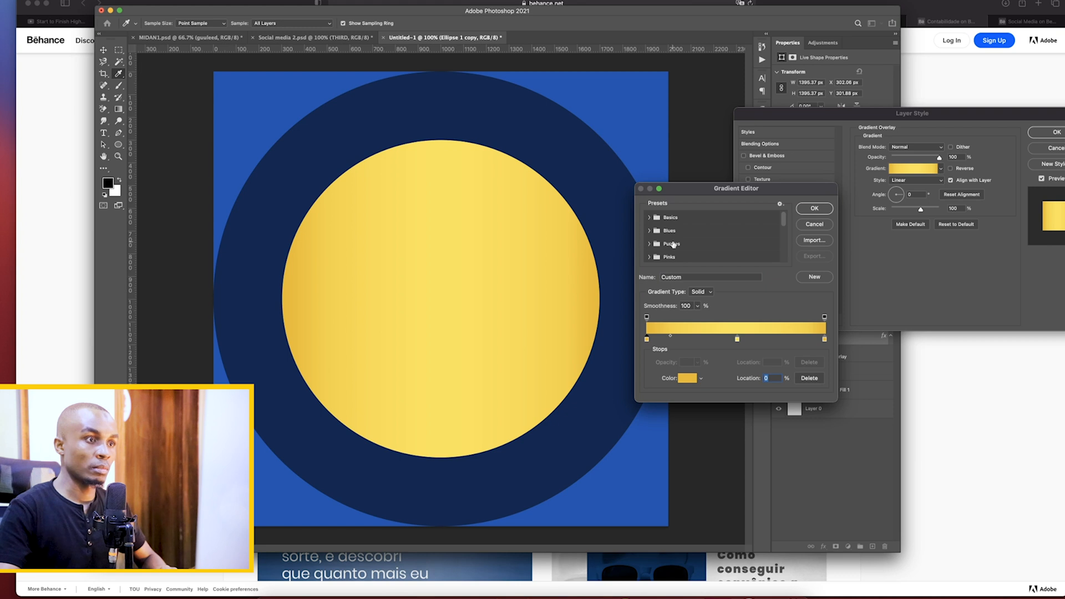
{"action": "scroll", "coordinate": [672, 244], "scroll_direction": "down", "scroll_amount": 5}
{"action": "left_click", "coordinate": [667, 255]}
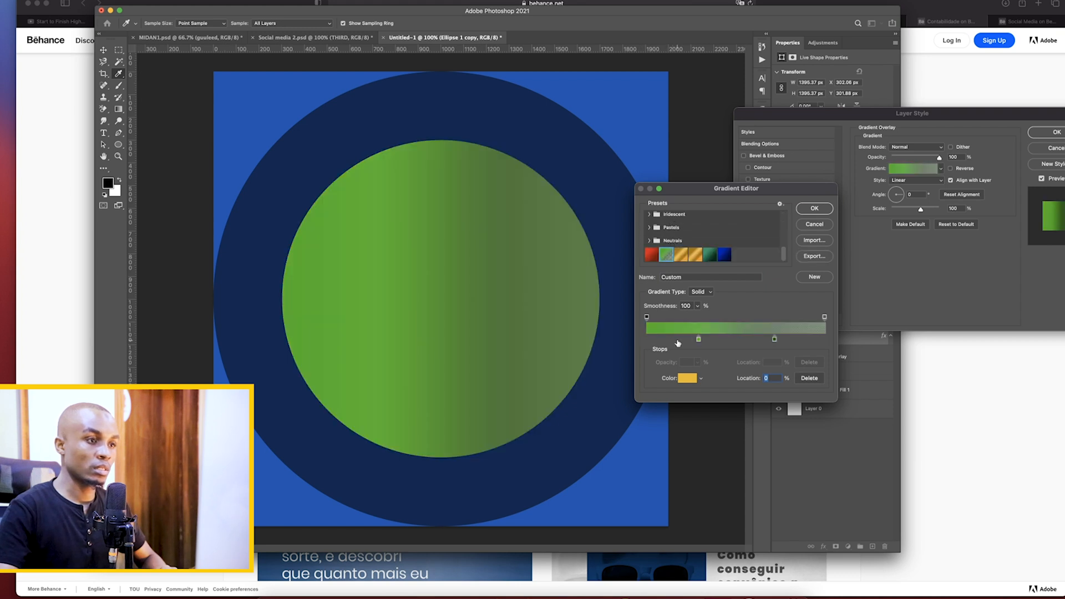
Move the gradient's starting color stop to 0% and recolor it light blue (#72c0dd)
{"action": "left_click_drag", "start_coordinate": [699, 339], "coordinate": [647, 341]}
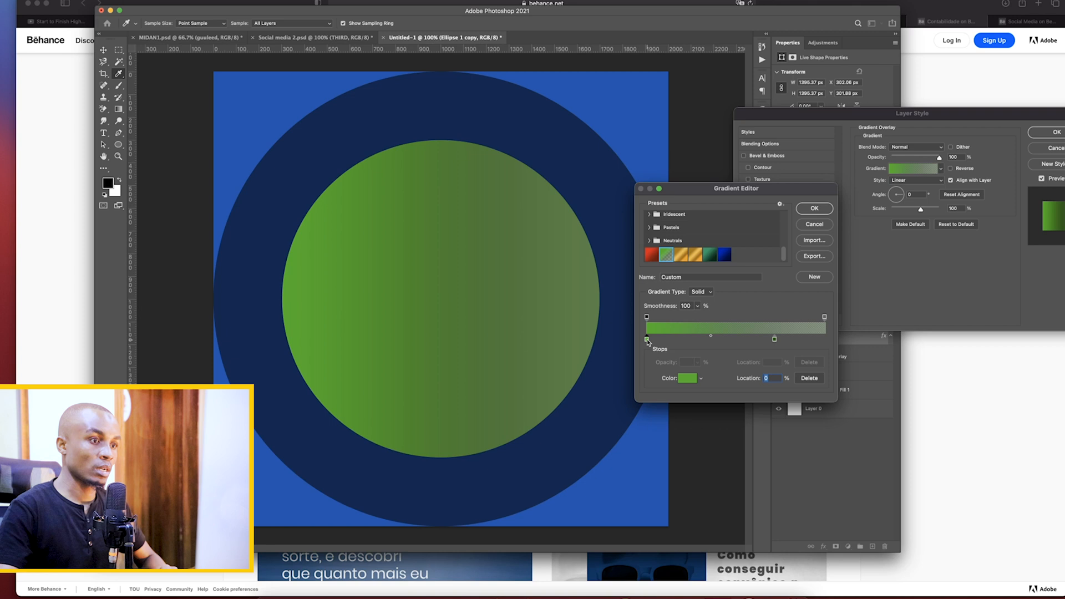
{"action": "left_click", "coordinate": [687, 378]}
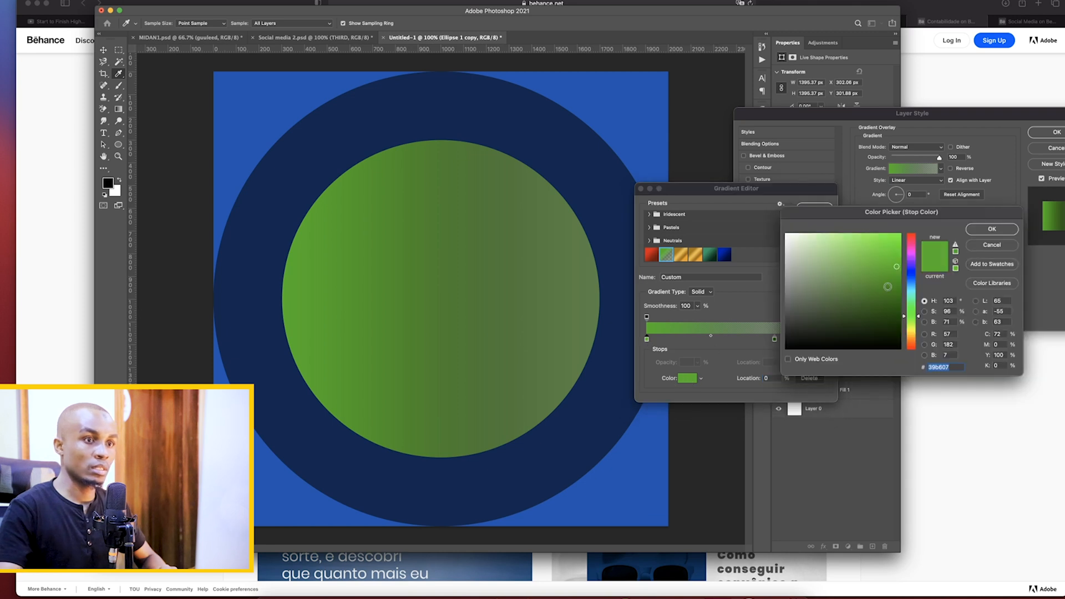
{"action": "left_click_drag", "start_coordinate": [913, 289], "coordinate": [913, 285]}
{"action": "left_click", "coordinate": [842, 249]}
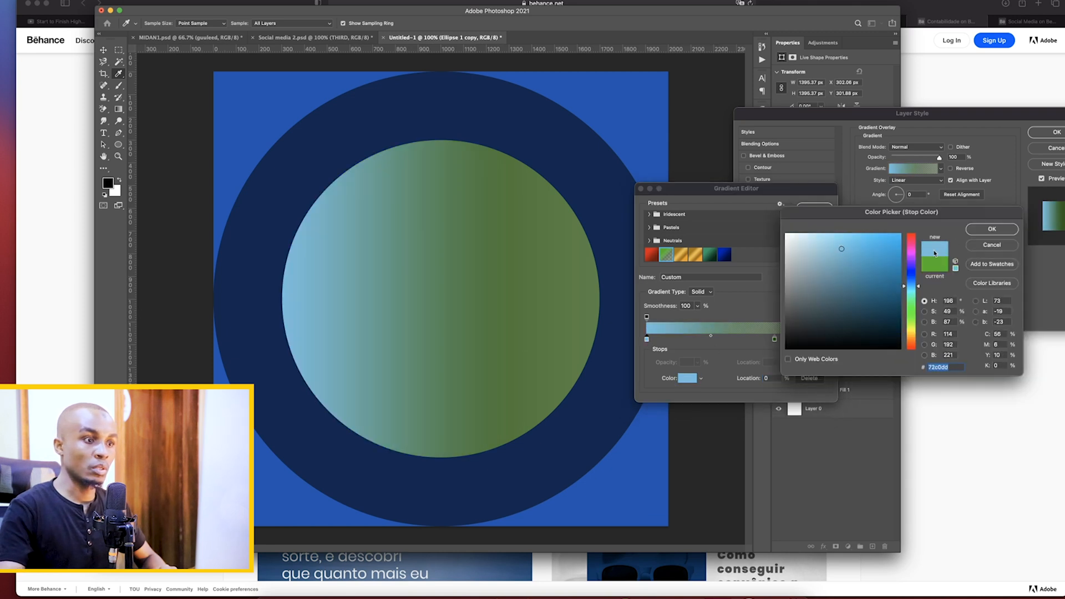
{"action": "left_click", "coordinate": [990, 230]}
Move the gradient's ending color stop to 100% and recolor it medium blue (#1276b5)
{"action": "left_click_drag", "start_coordinate": [775, 340], "coordinate": [824, 340]}
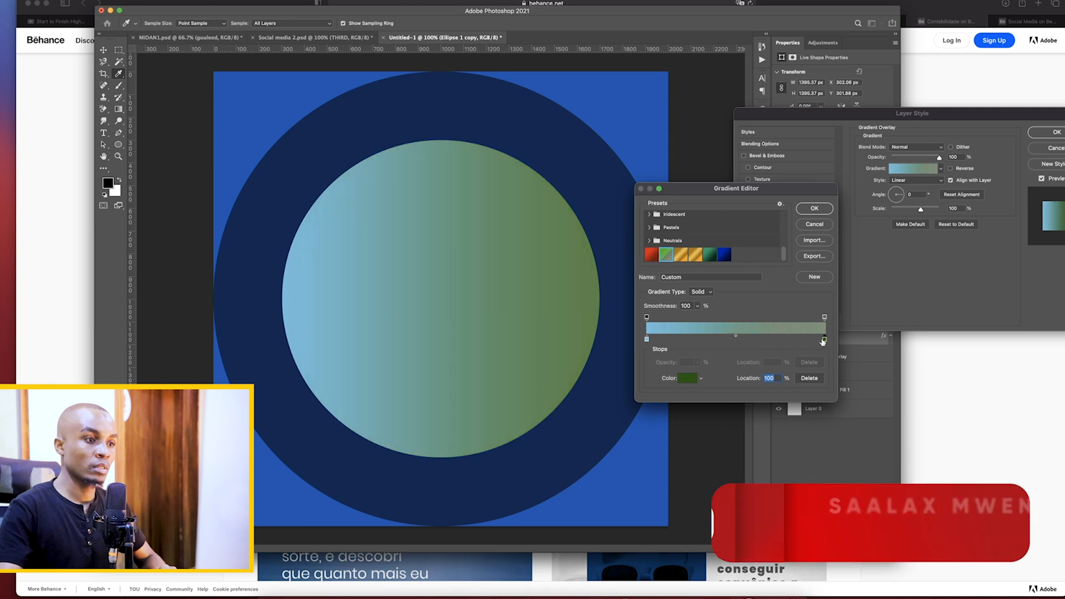
{"action": "left_click", "coordinate": [688, 380]}
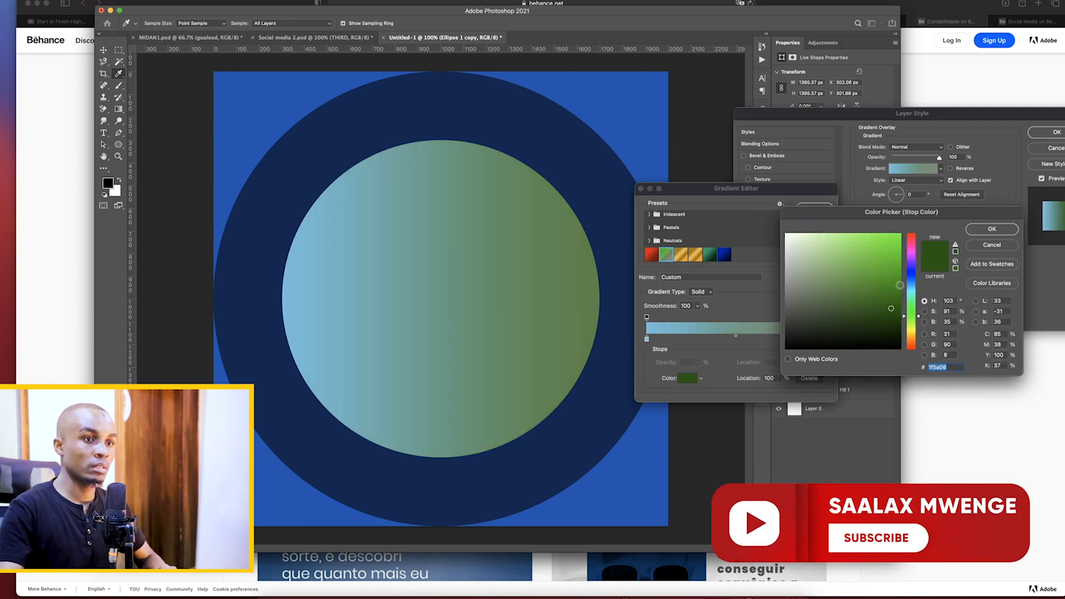
{"action": "left_click", "coordinate": [911, 277]}
{"action": "left_click", "coordinate": [890, 267]}
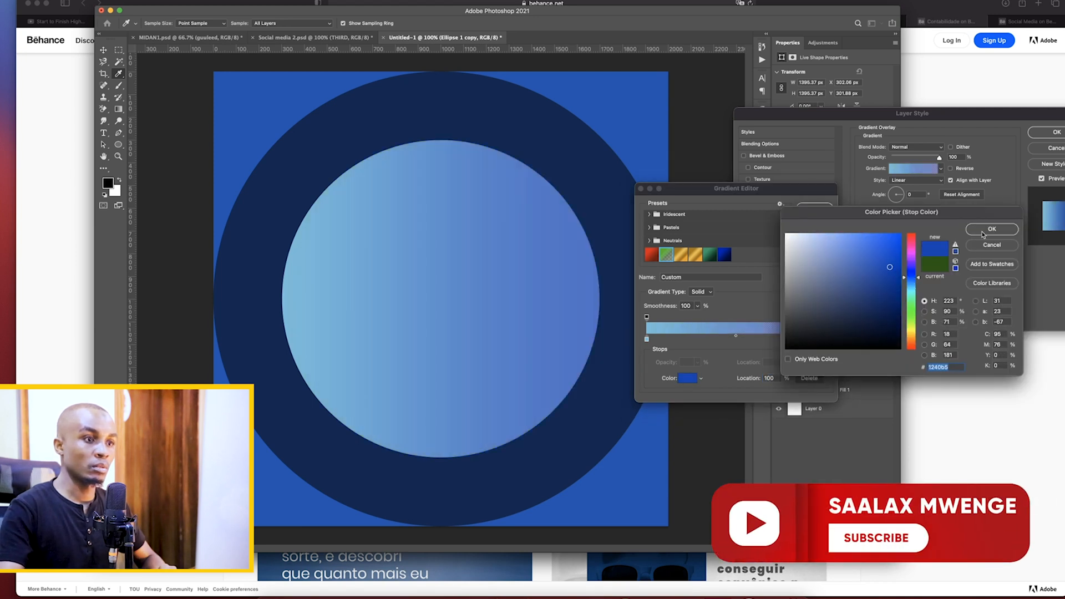
{"action": "left_click", "coordinate": [984, 230]}
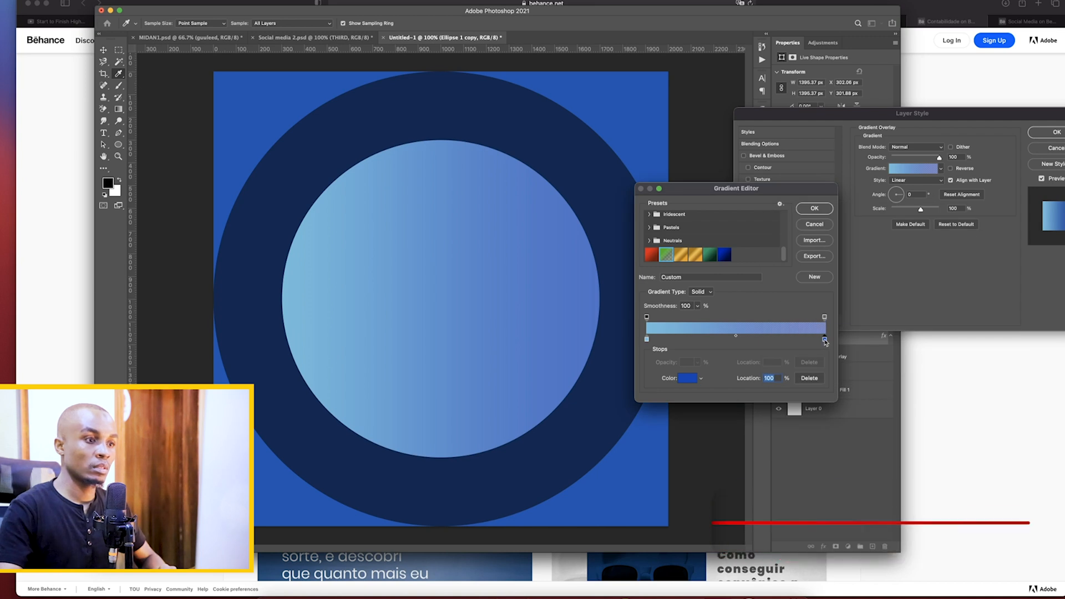
{"action": "left_click", "coordinate": [689, 381]}
{"action": "left_click", "coordinate": [910, 292]}
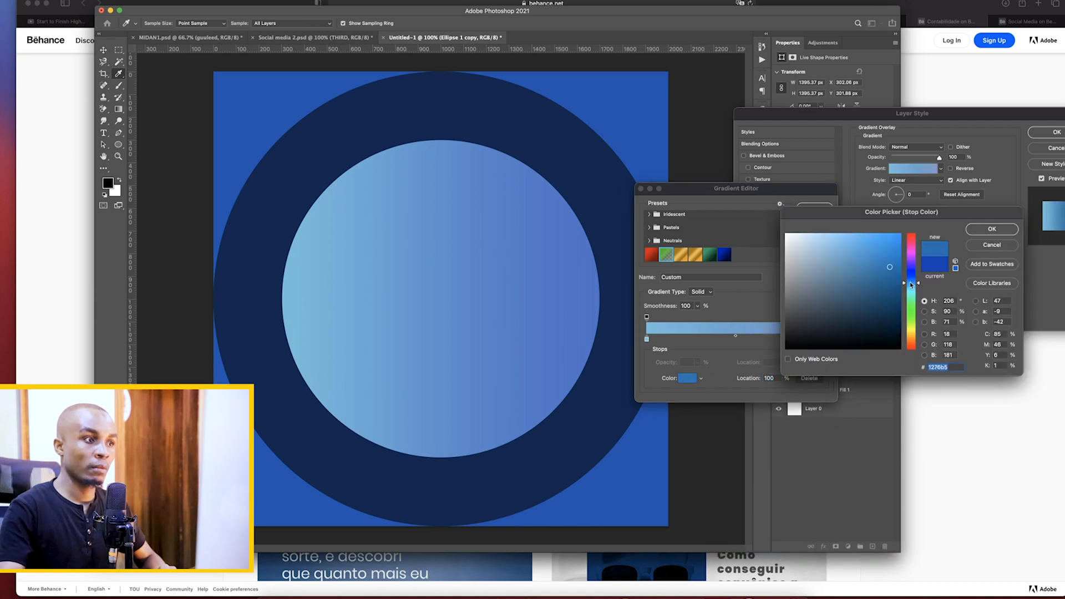
{"action": "left_click", "coordinate": [992, 228]}
Set the opacity stop at the gradient's 100% end to 0% and accept the edited gradient
{"action": "left_click", "coordinate": [826, 317]}
{"action": "left_click", "coordinate": [697, 362]}
{"action": "left_click_drag", "start_coordinate": [699, 373], "coordinate": [666, 373]}
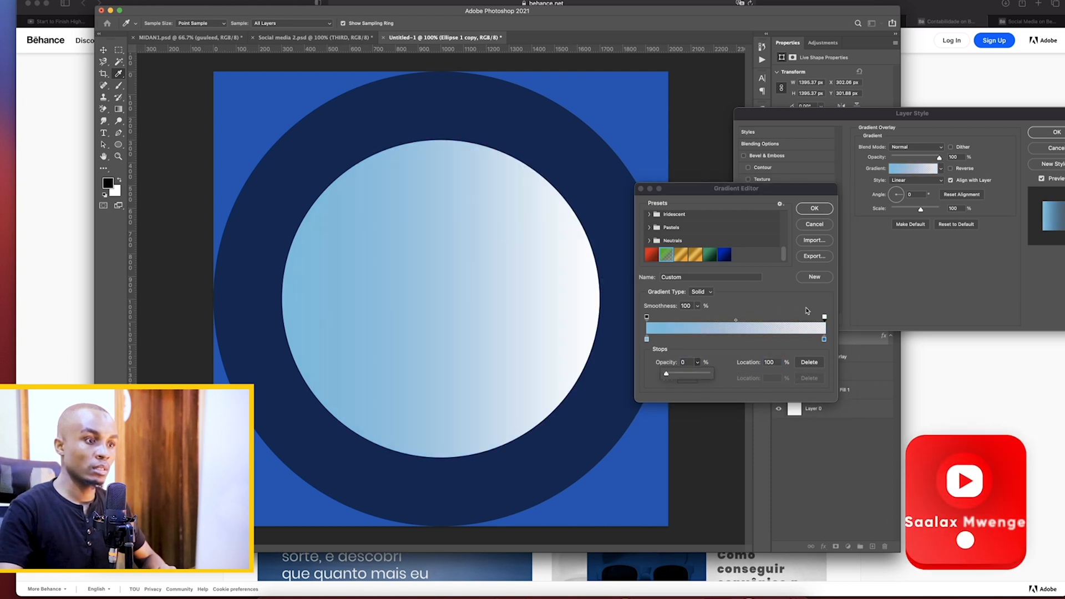
{"action": "left_click", "coordinate": [768, 336]}
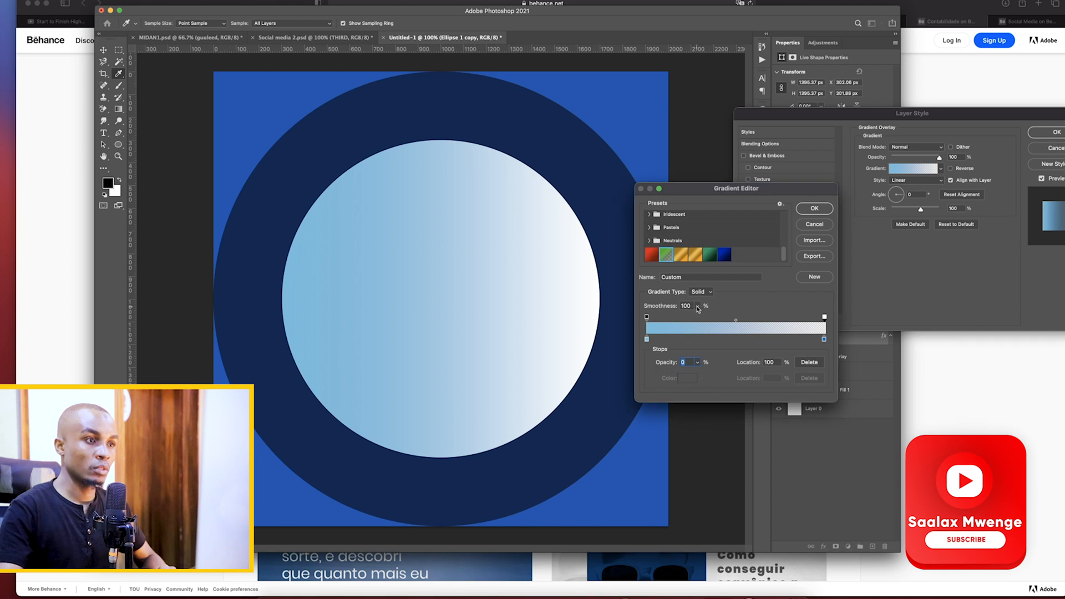
{"action": "left_click", "coordinate": [814, 211]}
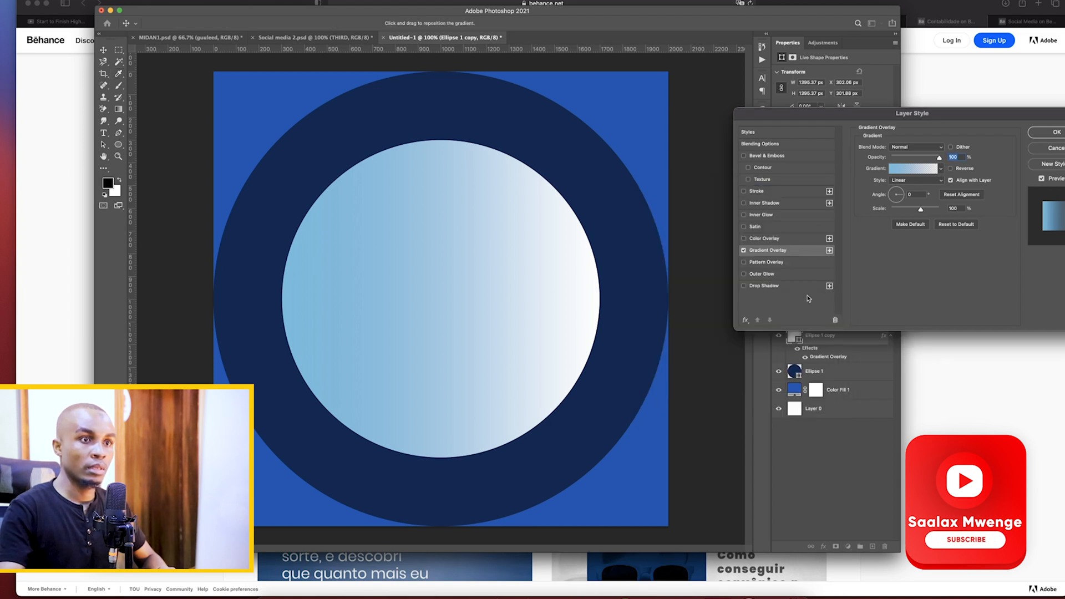
Set the Gradient Overlay angle to 60° and apply the layer style to the inner circle
{"action": "left_click_drag", "start_coordinate": [905, 197], "coordinate": [874, 198]}
{"action": "type", "text": "60"}
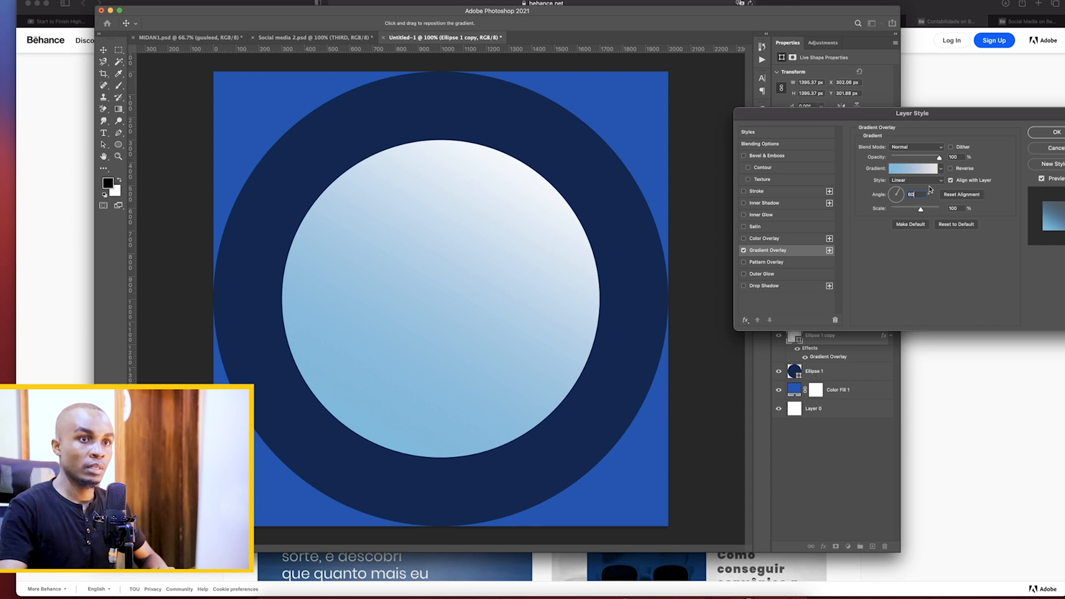
{"action": "left_click", "coordinate": [1047, 134]}
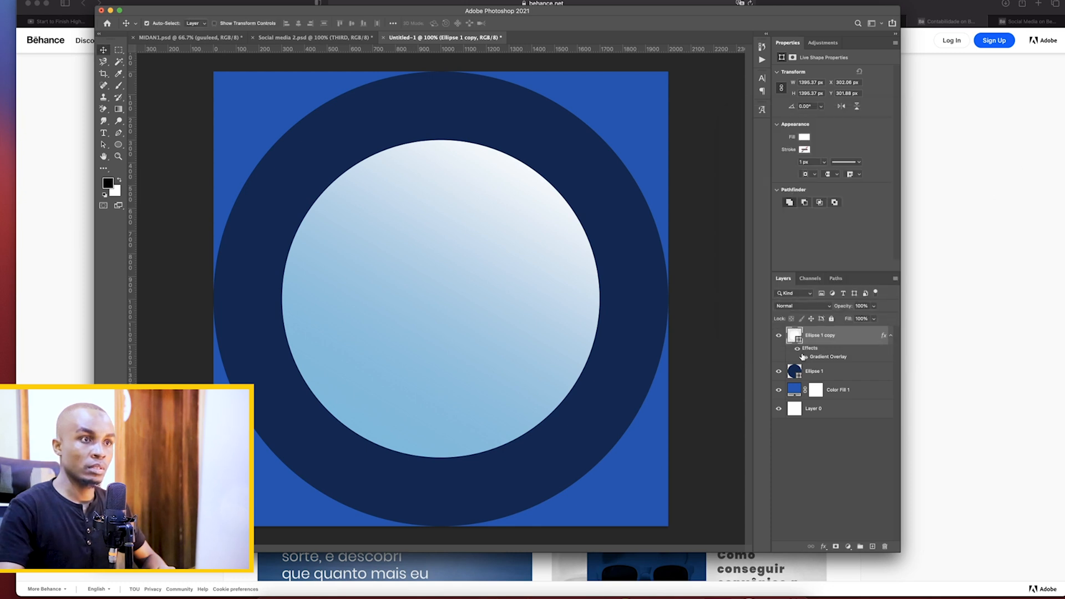
Remove the white fill from the inner circle so it has no fill color
{"action": "left_click", "coordinate": [804, 138]}
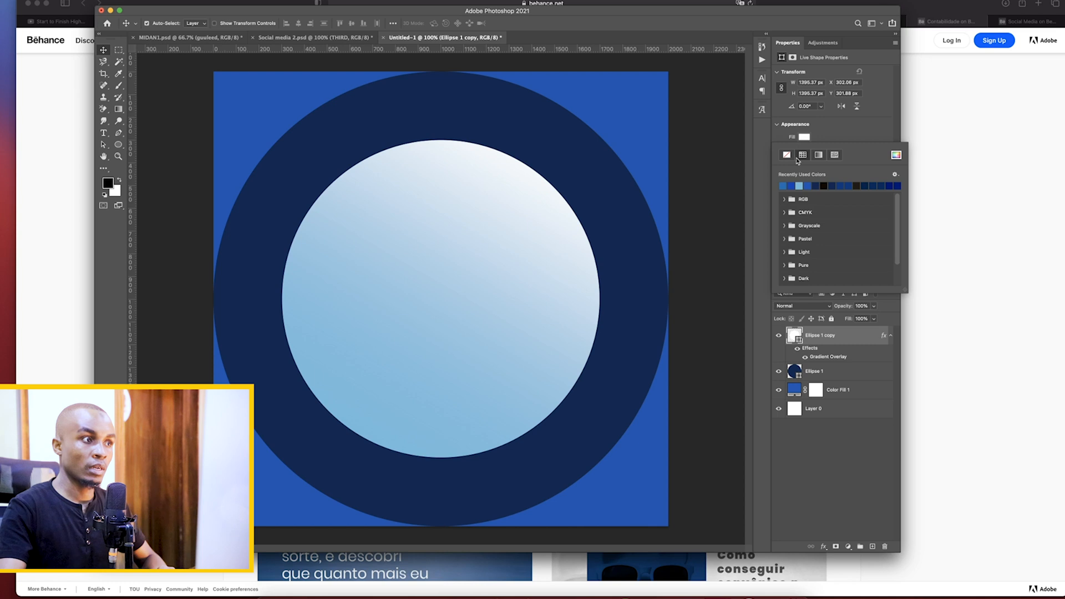
{"action": "left_click", "coordinate": [788, 156]}
{"action": "left_click", "coordinate": [841, 139]}
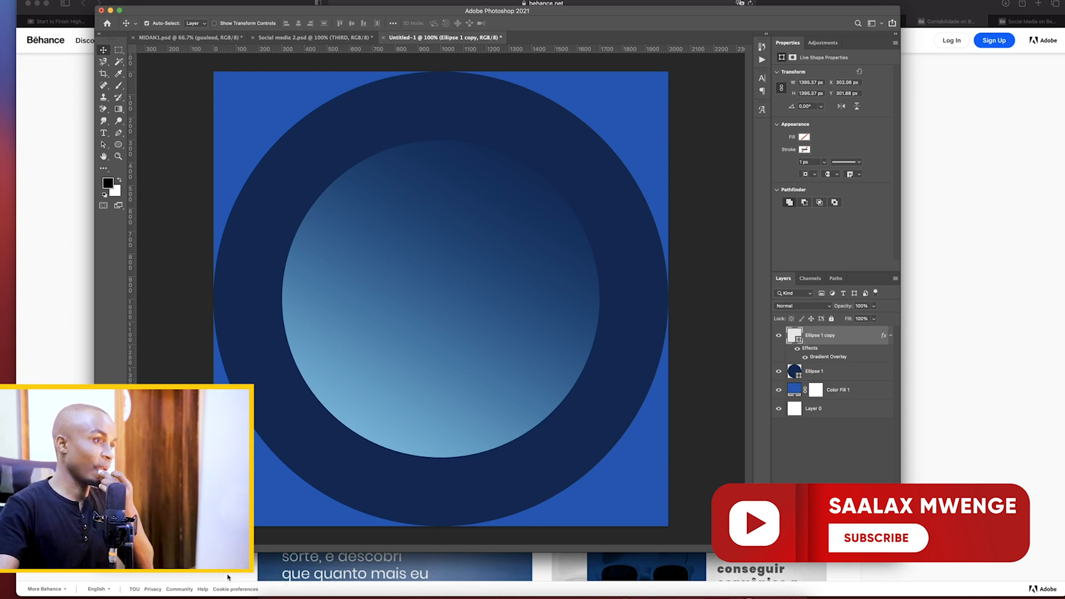
Switch to Safari and open the Pixabay website in a new tab
{"action": "left_click", "coordinate": [332, 594]}
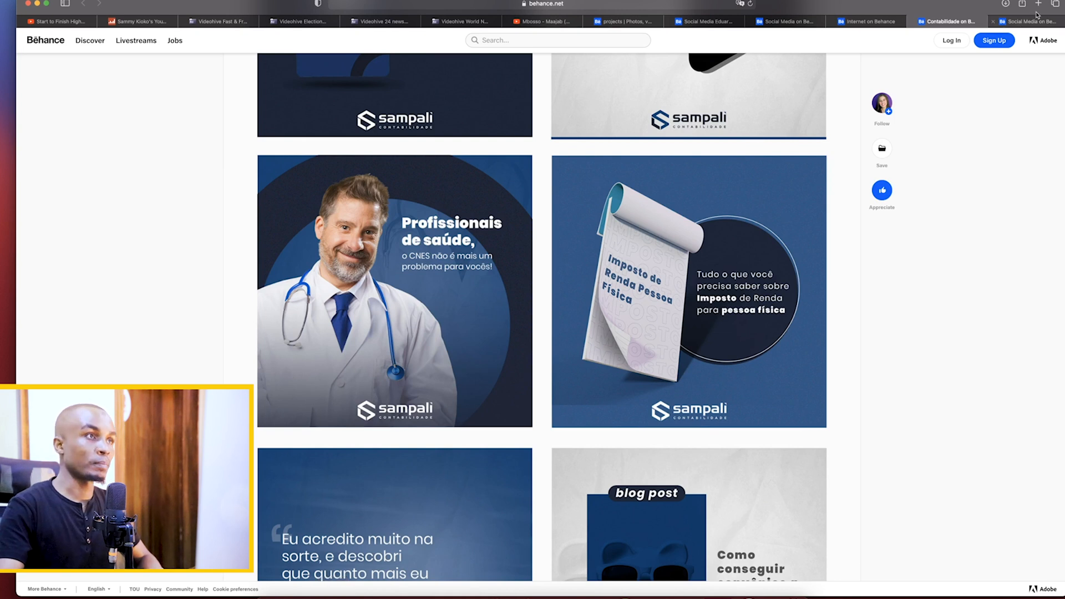
{"action": "key", "text": "super+t"}
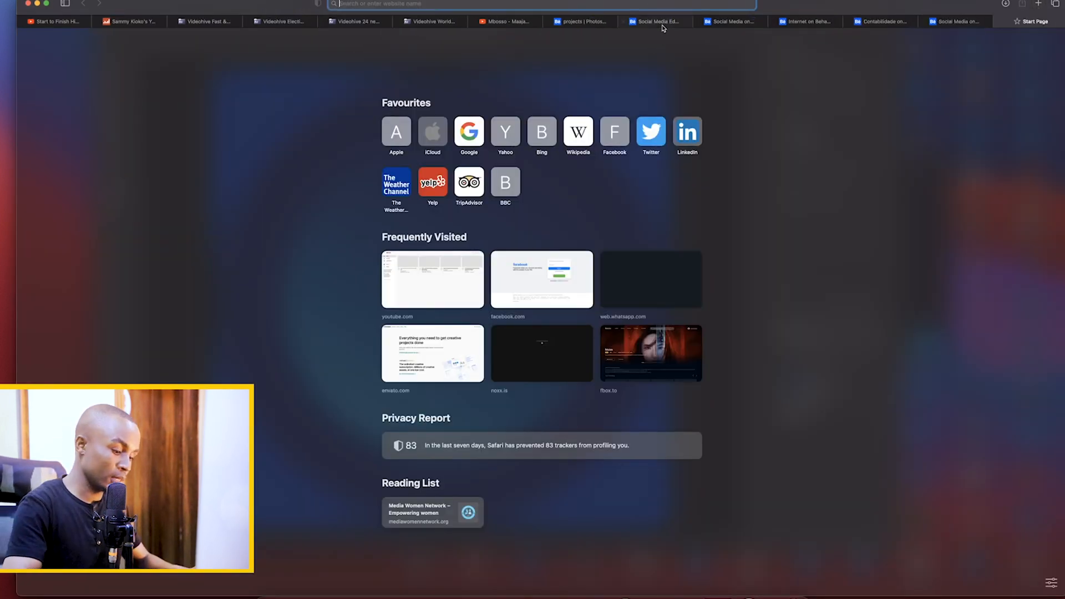
{"action": "type", "text": "pixa"}
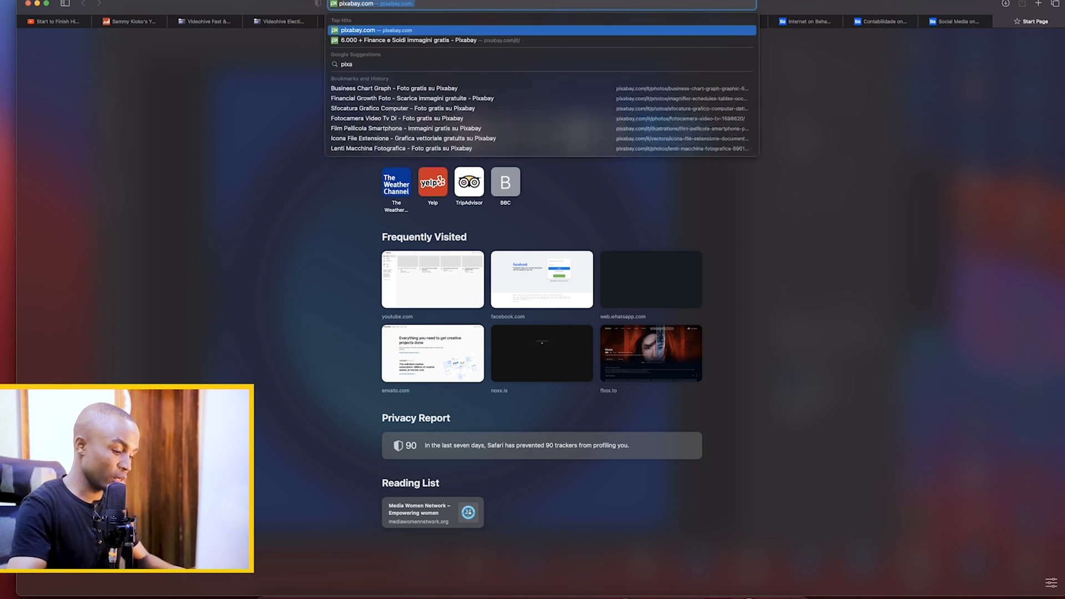
{"action": "type", "text": "bay"}
{"action": "key", "text": "Return"}
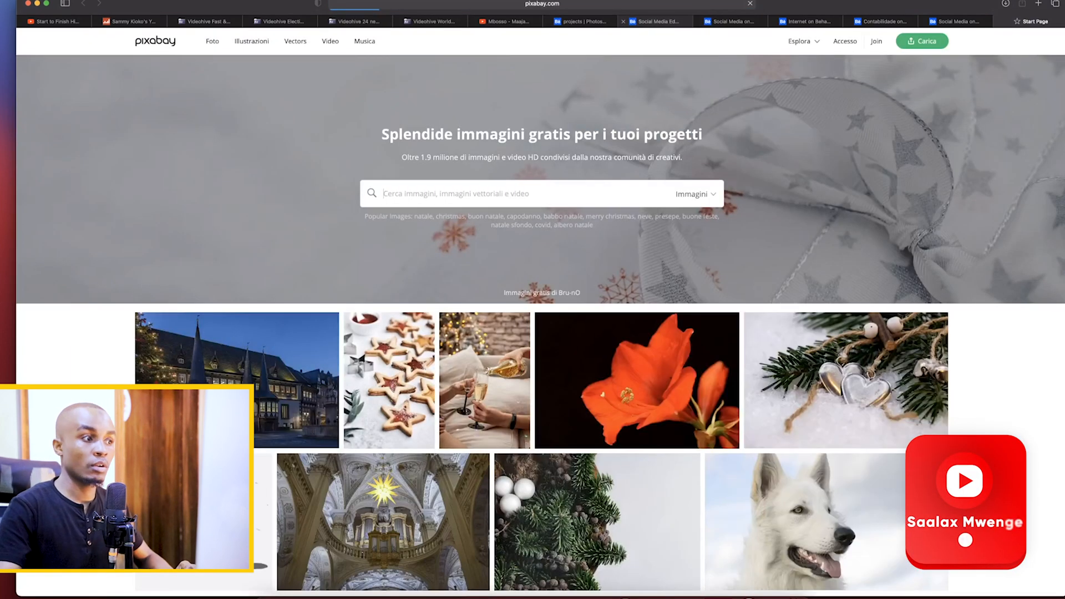
Search Pixabay for "medical" images
{"action": "left_click", "coordinate": [629, 193]}
{"action": "type", "text": "medica"}
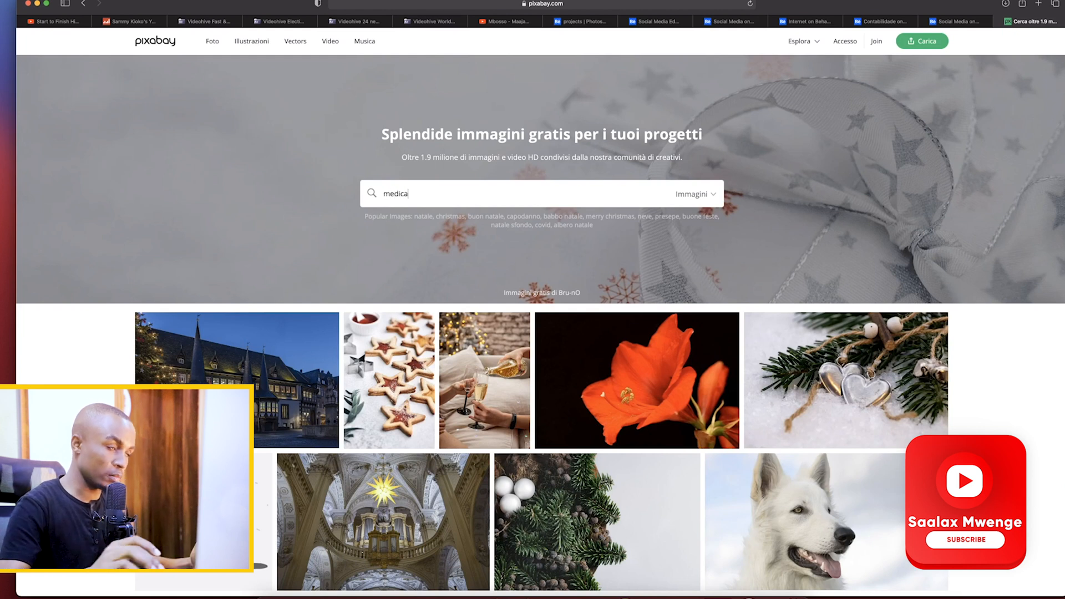
{"action": "type", "text": "l"}
{"action": "key", "text": "Return"}
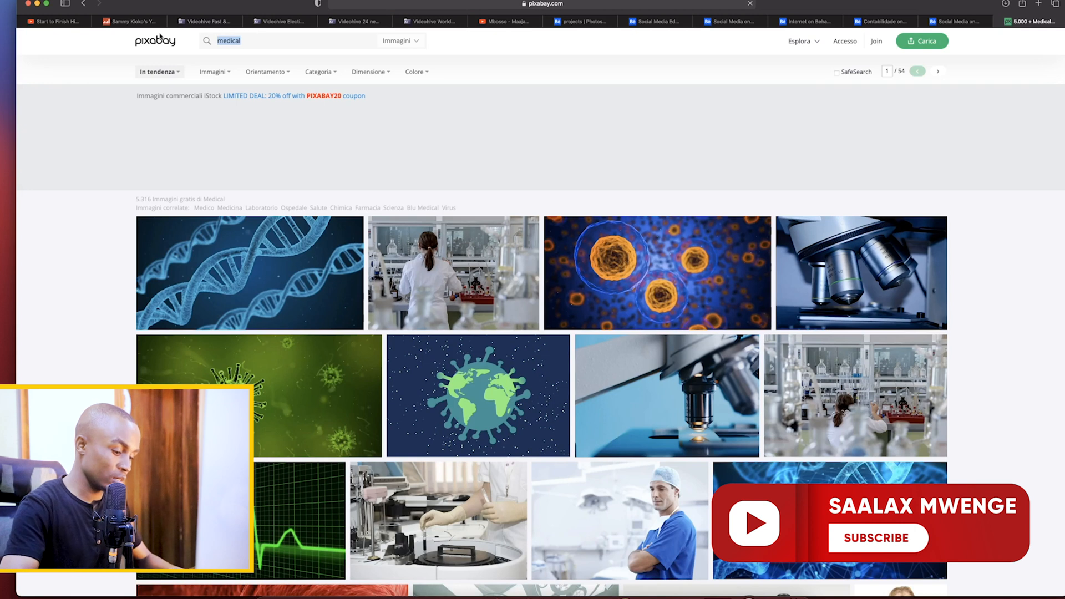
Search Pixabay for "garden" images
{"action": "type", "text": "g"}
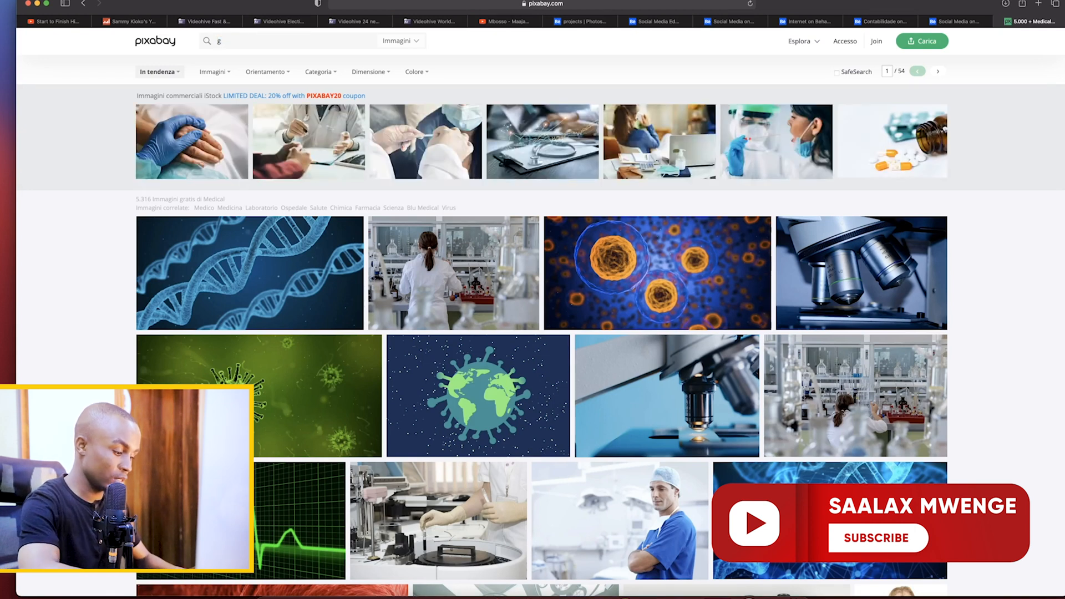
{"action": "type", "text": "arden"}
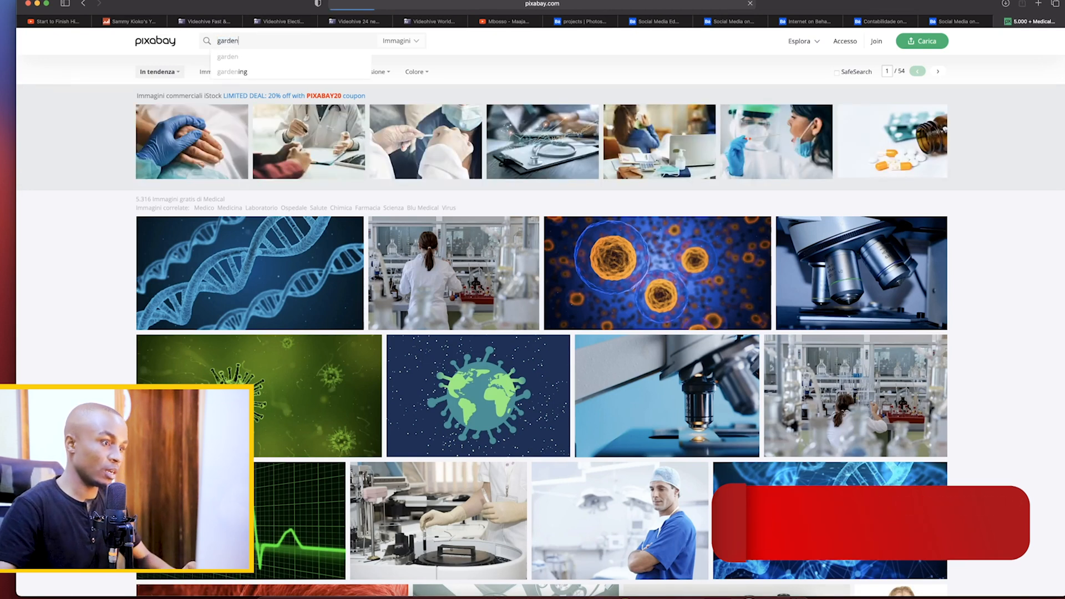
{"action": "key", "text": "Return"}
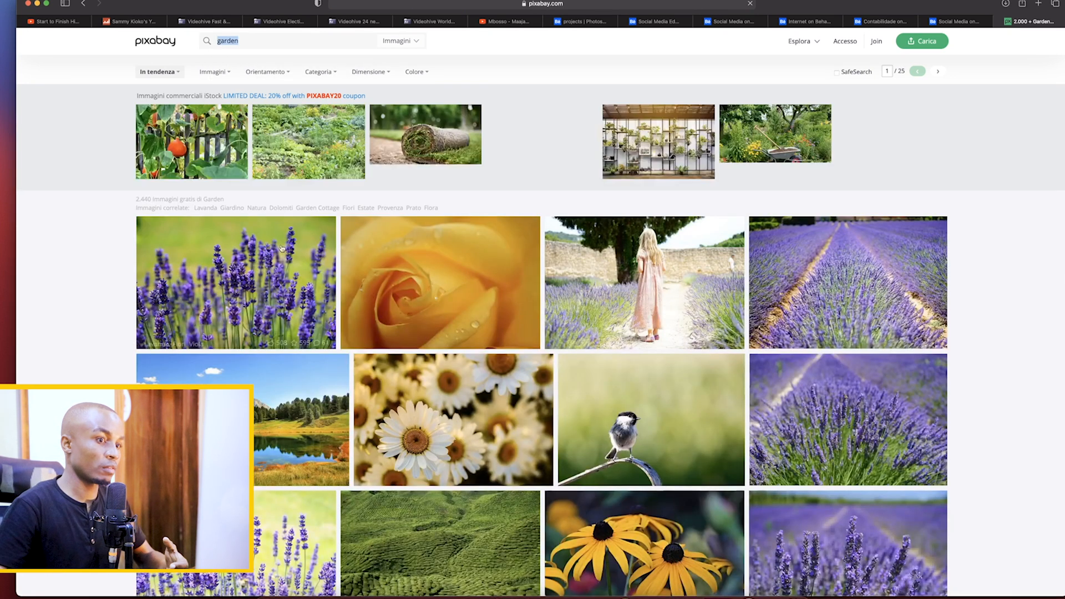
Download the white daisy photo from the Pixabay garden results as a 1920×1275 JPG, completing the robot check
{"action": "left_click", "coordinate": [455, 397]}
{"action": "left_click", "coordinate": [777, 154]}
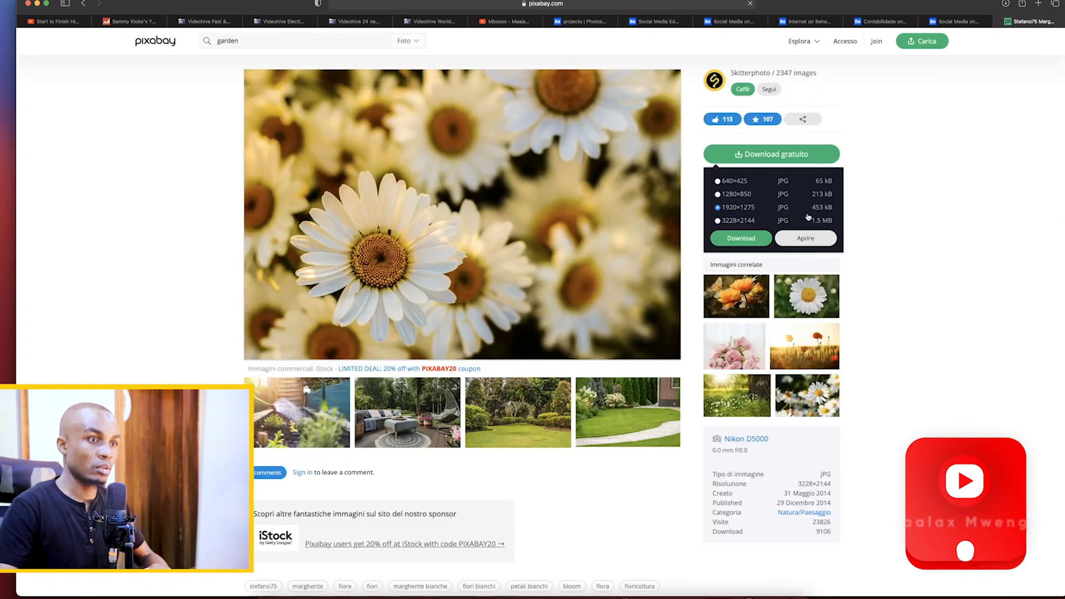
{"action": "left_click", "coordinate": [742, 238]}
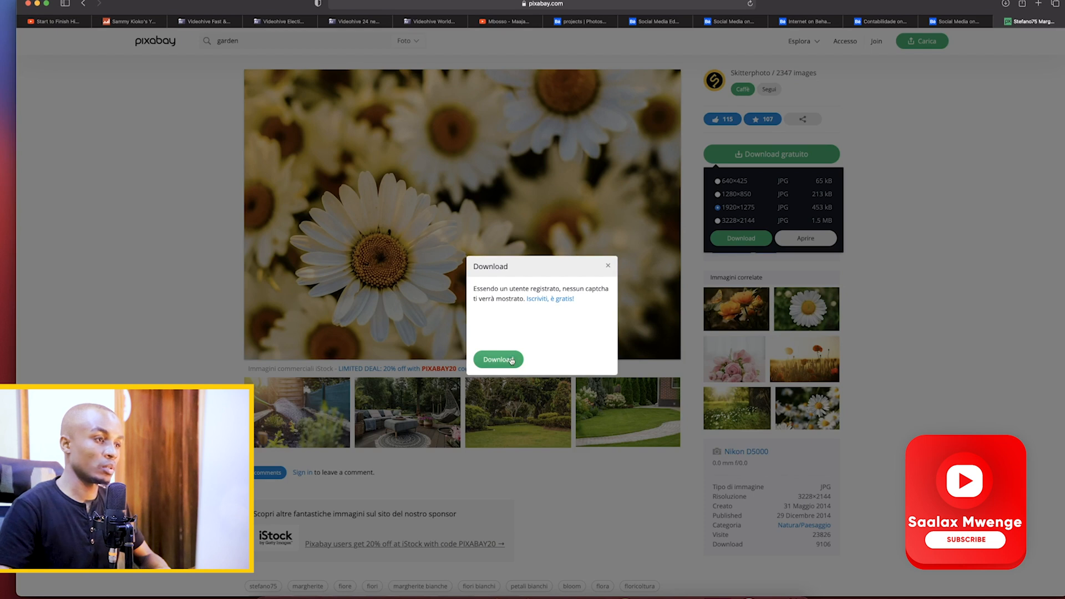
{"action": "left_click", "coordinate": [512, 361]}
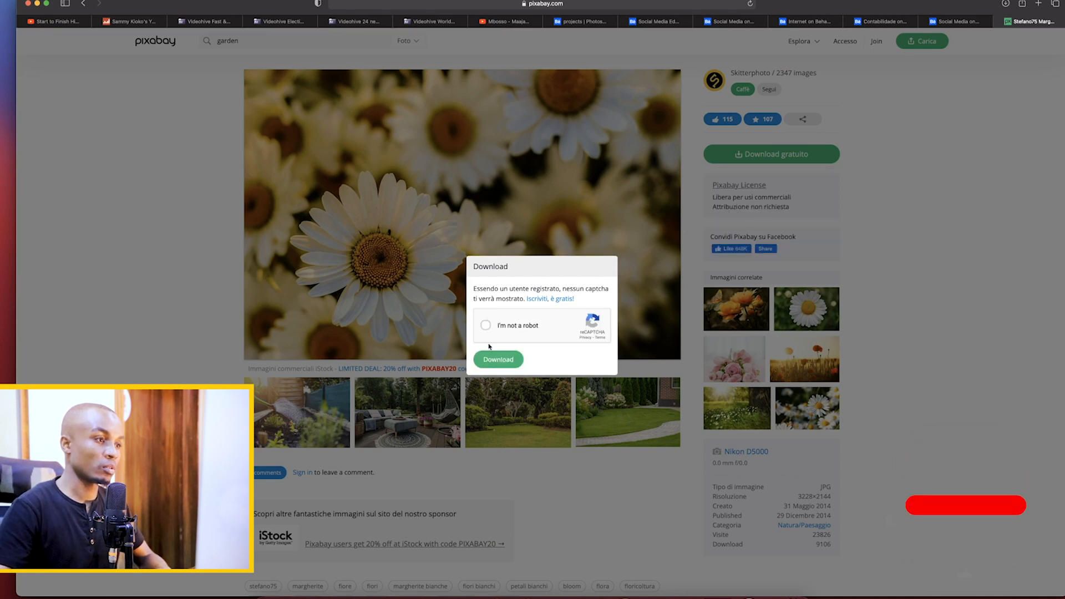
{"action": "left_click", "coordinate": [486, 325]}
{"action": "left_click", "coordinate": [508, 359]}
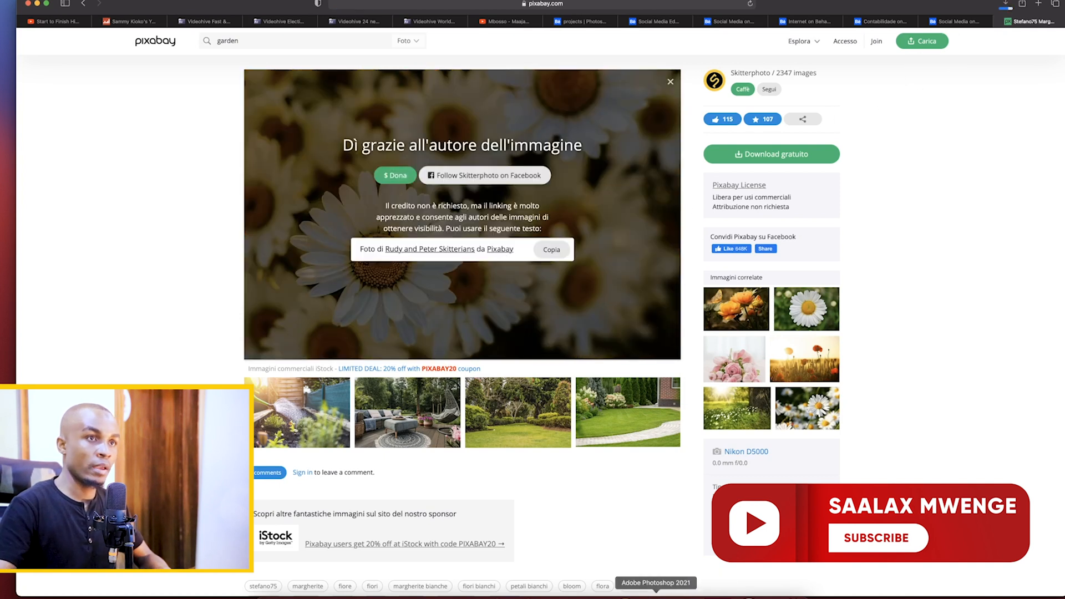
Switch to Photoshop and place oxeye-583413_1920.jpg from the Downloads folder into the Untitled-1 document
{"action": "left_click", "coordinate": [657, 597]}
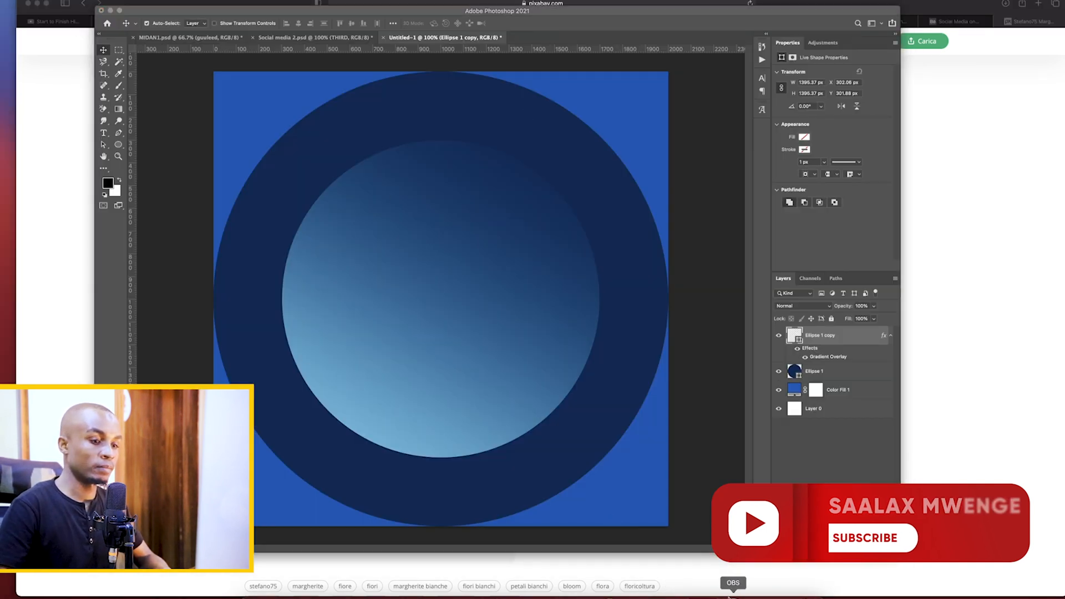
{"action": "left_click", "coordinate": [765, 597]}
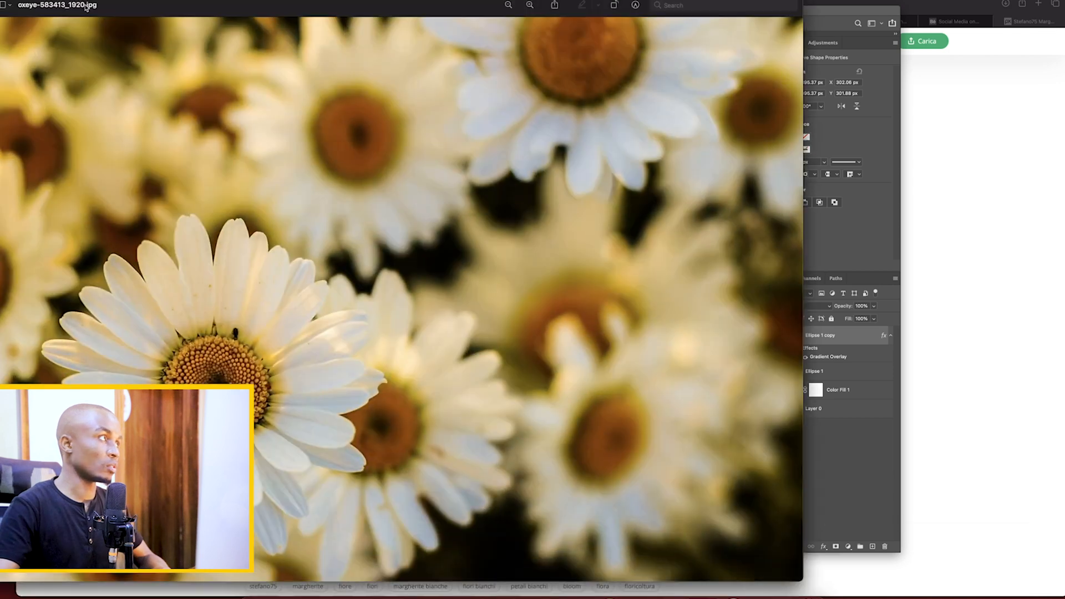
{"action": "key", "text": "super+m"}
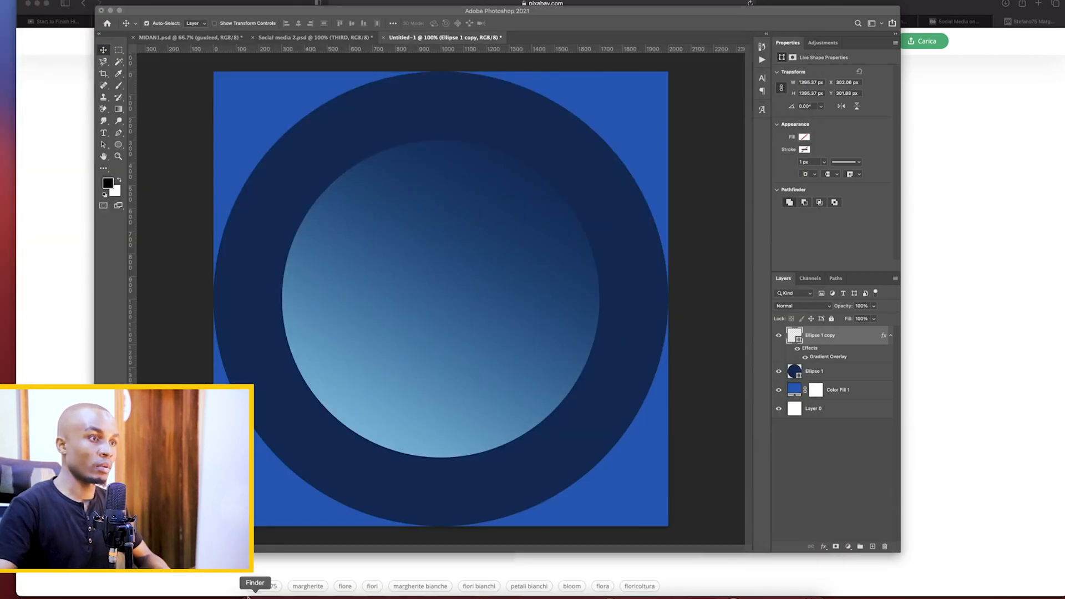
{"action": "left_click", "coordinate": [257, 597]}
{"action": "left_click", "coordinate": [564, 259]}
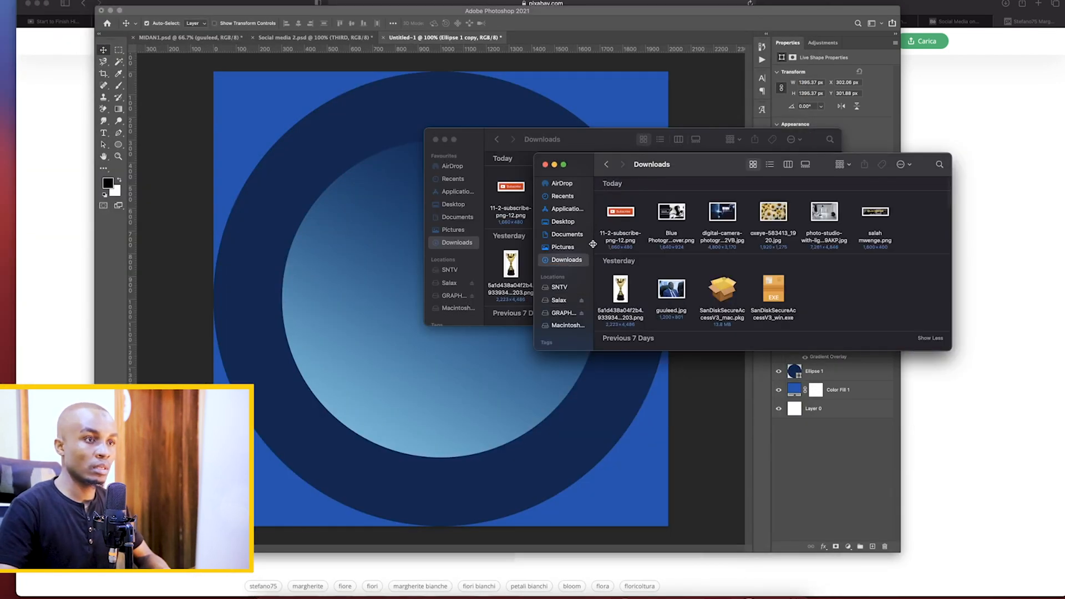
{"action": "left_click_drag", "start_coordinate": [775, 224], "coordinate": [335, 330]}
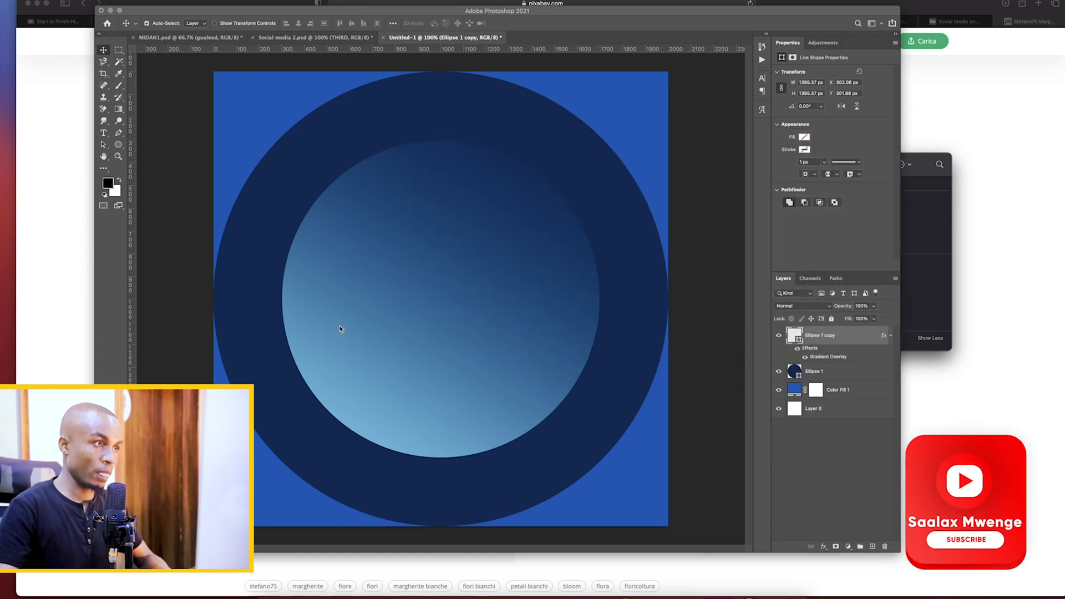
Scale the placed daisy photo to match the inner circle's height and commit the placement
{"action": "left_click_drag", "start_coordinate": [440, 149], "coordinate": [440, 140]}
{"action": "left_click_drag", "start_coordinate": [441, 450], "coordinate": [441, 457]}
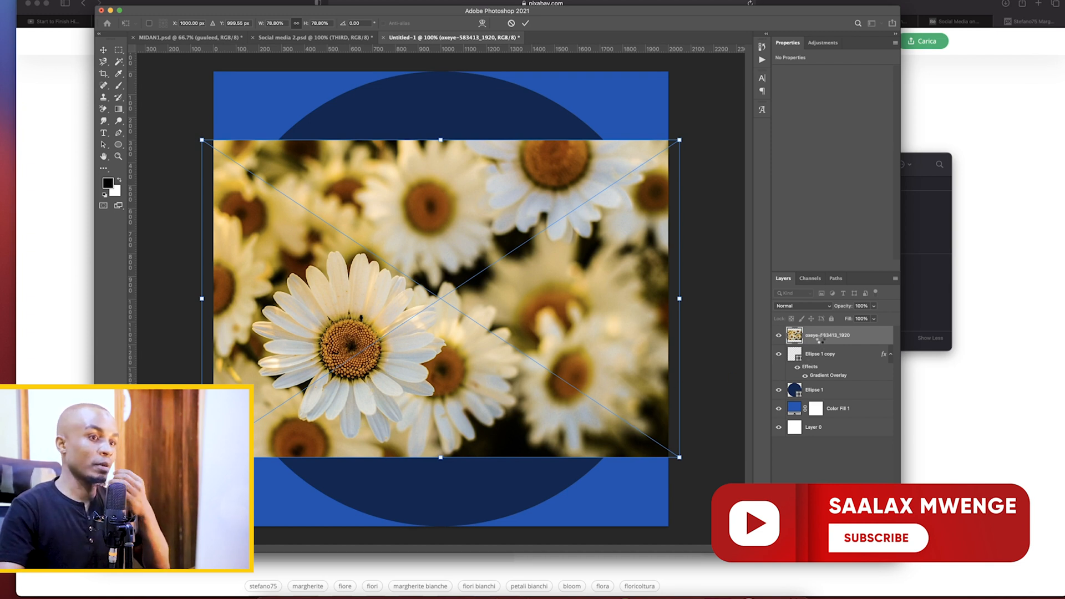
{"action": "key", "text": "Return"}
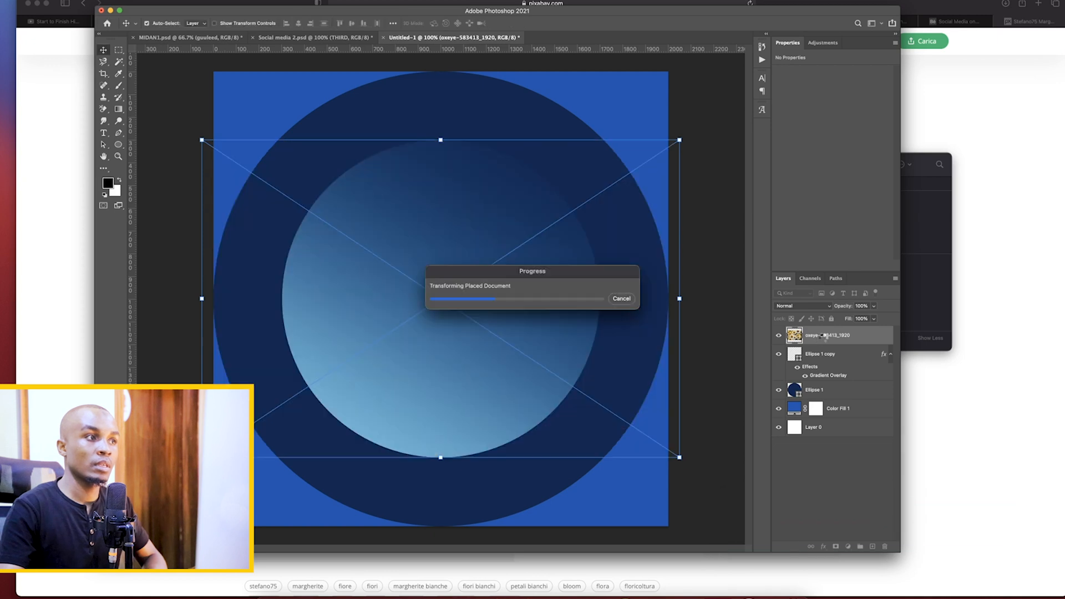
Try clipping the daisy photo to the inner circle layer Ellipse 1 copy, and release the clipping mask
{"action": "right_click", "coordinate": [830, 339]}
{"action": "left_click", "coordinate": [849, 366]}
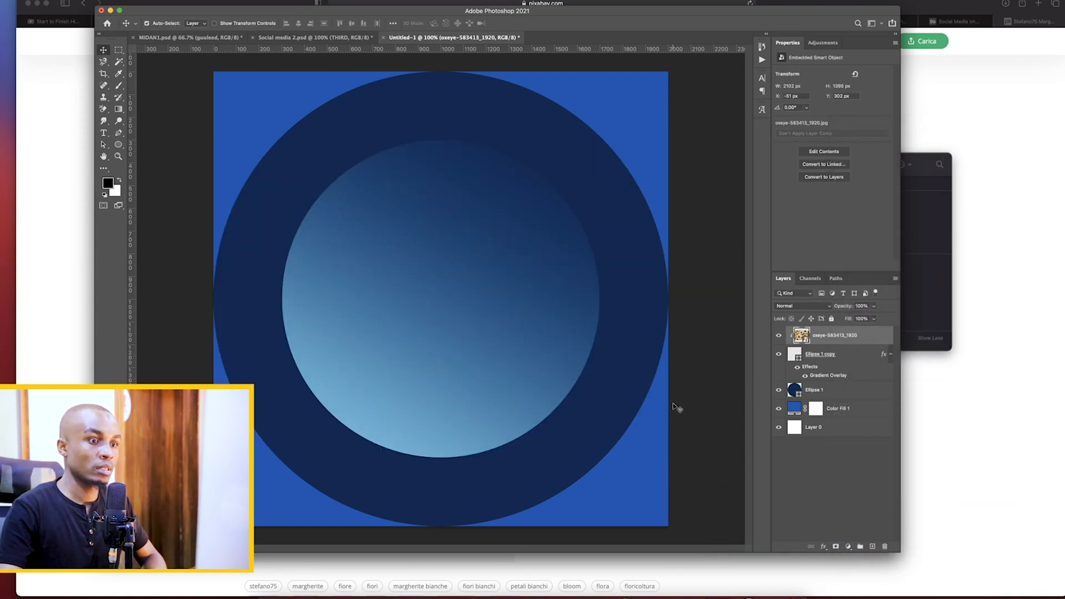
{"action": "key", "text": "super+alt+g"}
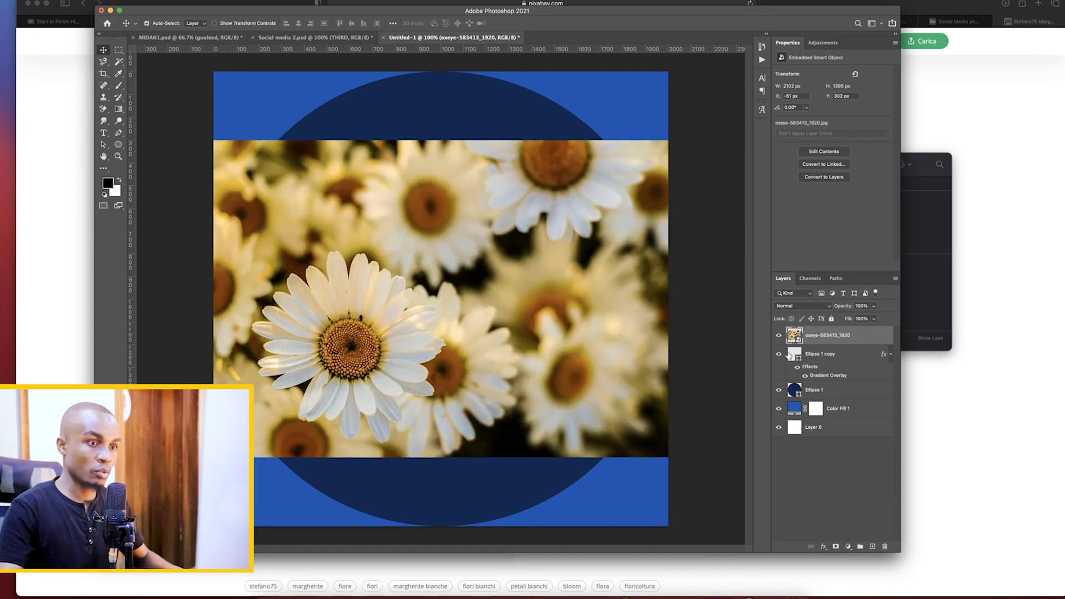
Place the daisy photo layer beneath Ellipse 1 copy and try clipping the circle to the photo, releasing the mask again
{"action": "left_click_drag", "start_coordinate": [830, 339], "coordinate": [830, 383]}
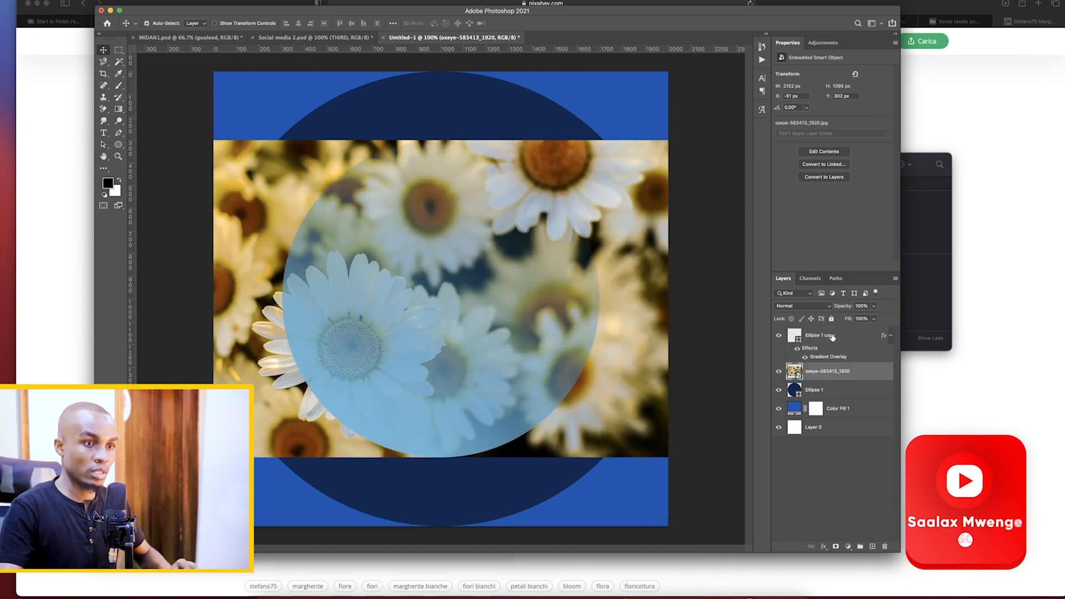
{"action": "right_click", "coordinate": [833, 336]}
{"action": "left_click", "coordinate": [886, 343]}
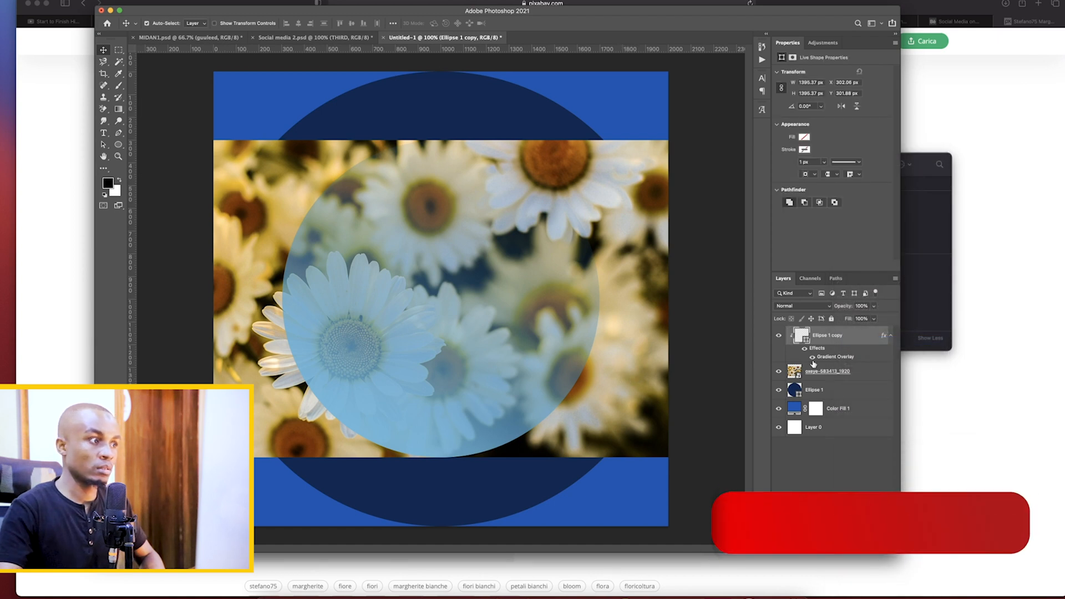
{"action": "right_click", "coordinate": [842, 337]}
{"action": "left_click", "coordinate": [865, 343]}
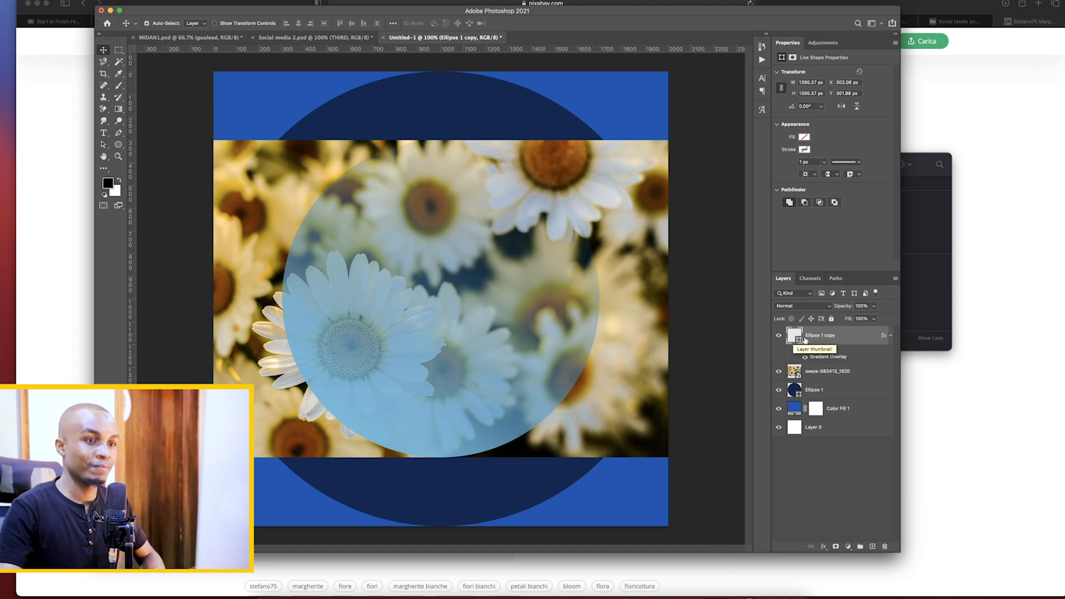
Collapse the effects of Ellipse 1 copy, try rasterizing the layer, and undo the rasterization
{"action": "left_click", "coordinate": [891, 336]}
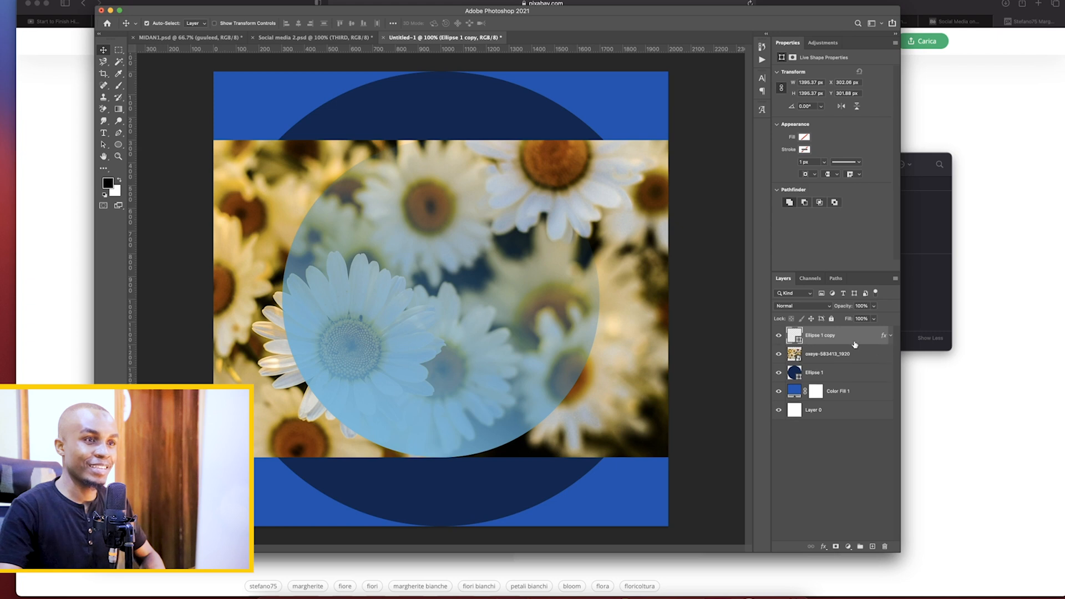
{"action": "right_click", "coordinate": [841, 340]}
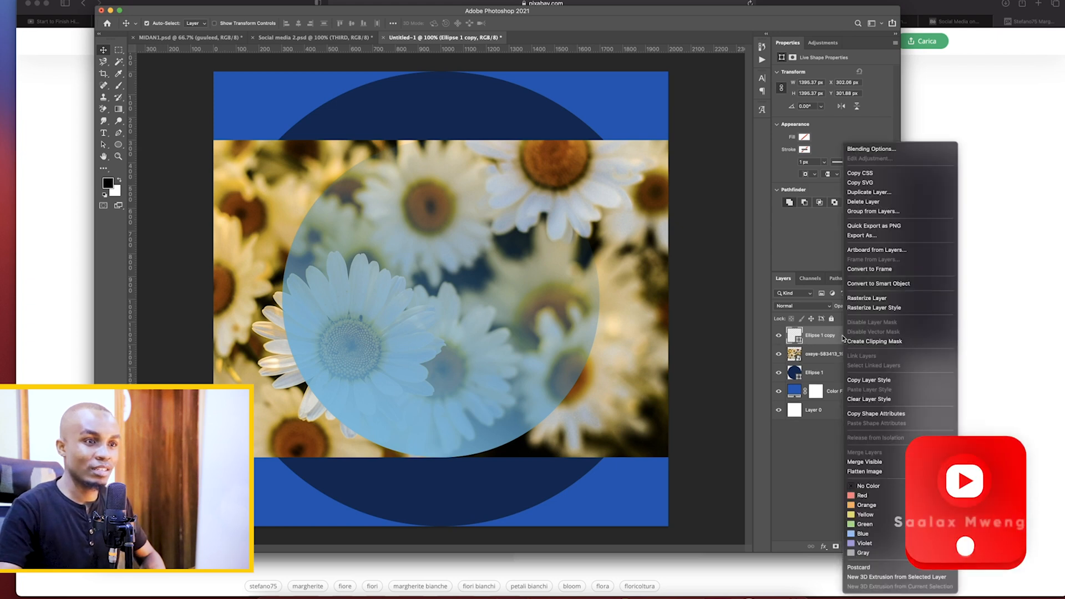
{"action": "left_click", "coordinate": [867, 300]}
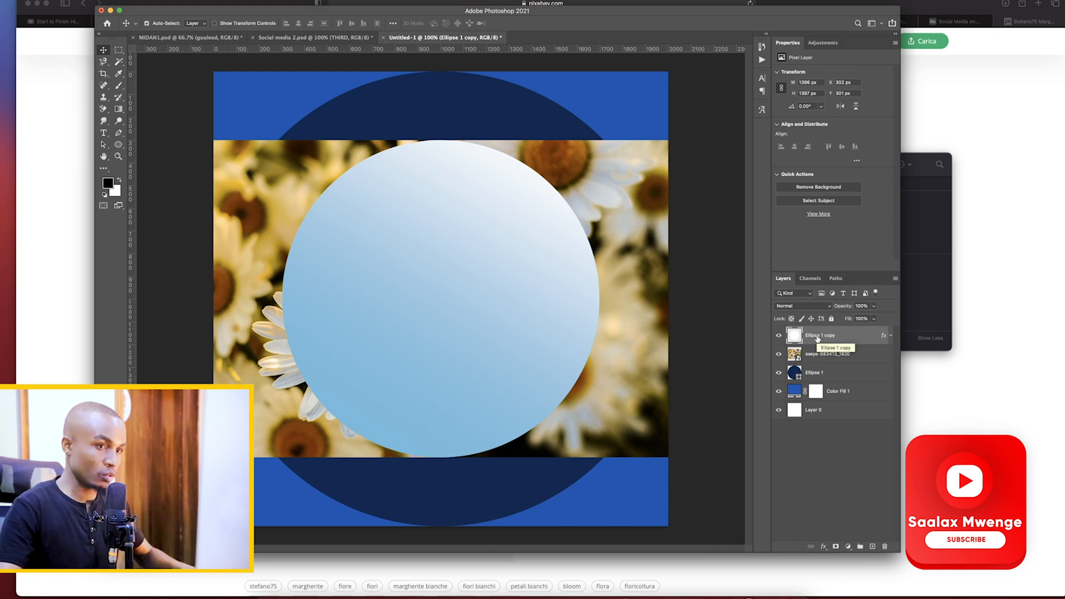
{"action": "key", "text": "super+z"}
Convert Ellipse 1 copy to a smart object, load its outline as a selection, and deselect
{"action": "right_click", "coordinate": [837, 335]}
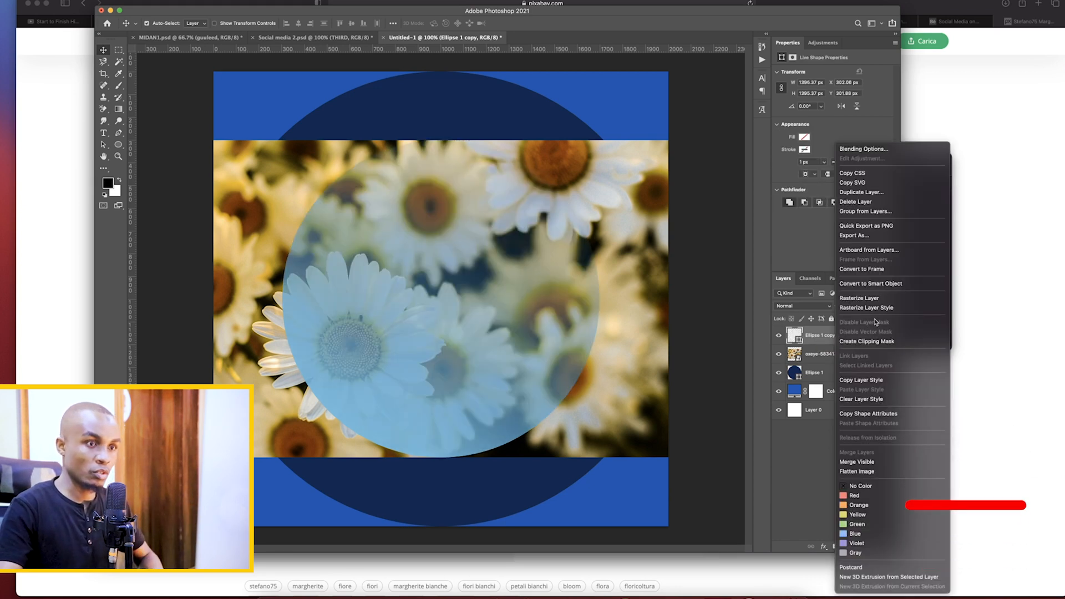
{"action": "left_click", "coordinate": [870, 284]}
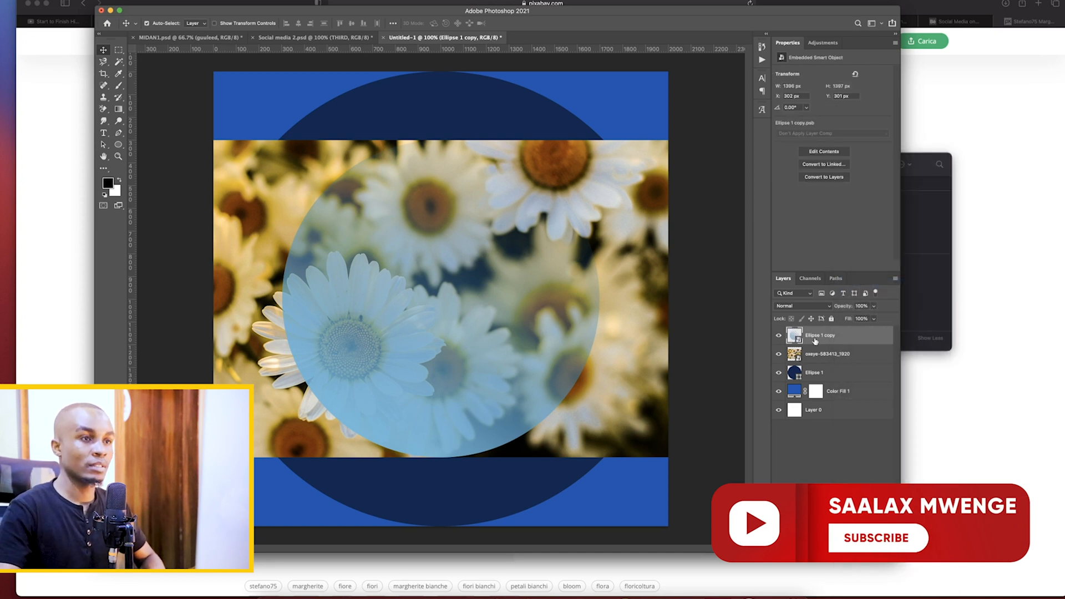
{"action": "right_click", "coordinate": [840, 339]}
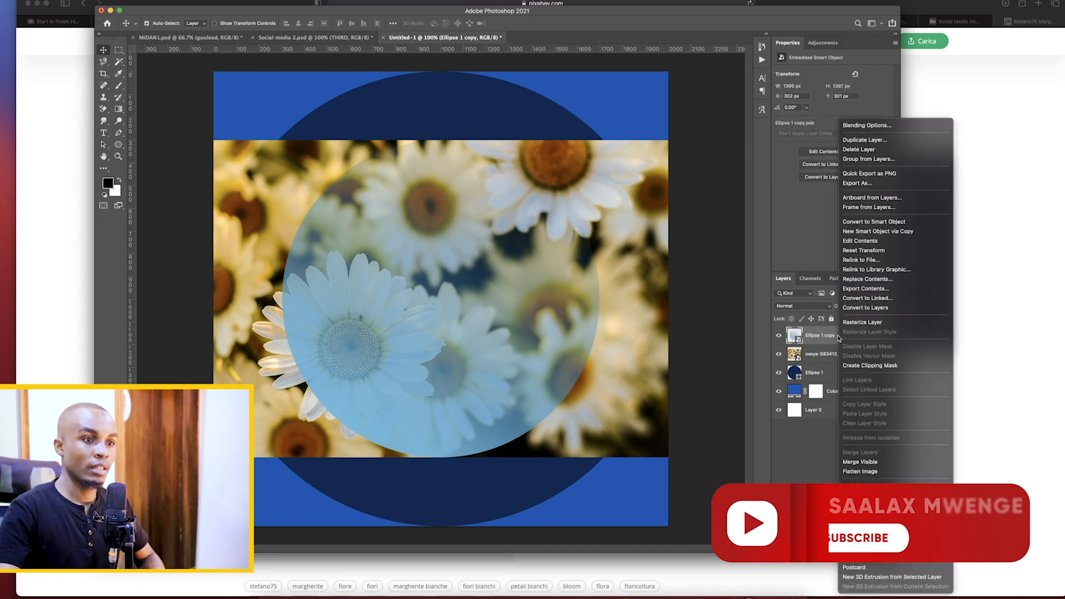
{"action": "left_click", "coordinate": [819, 342]}
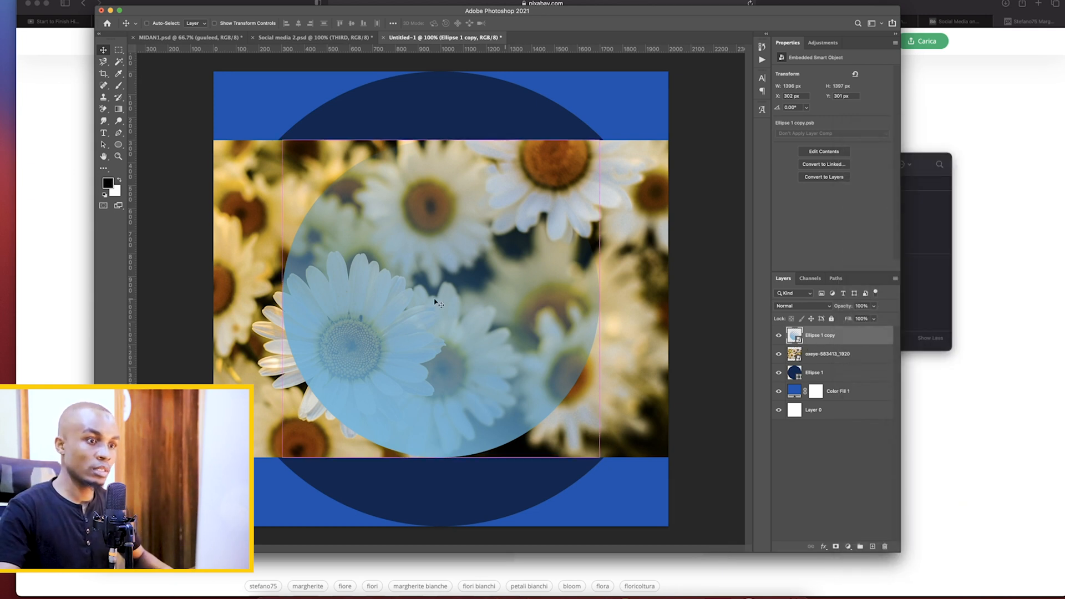
{"action": "left_click", "coordinate": [793, 335], "text": "super"}
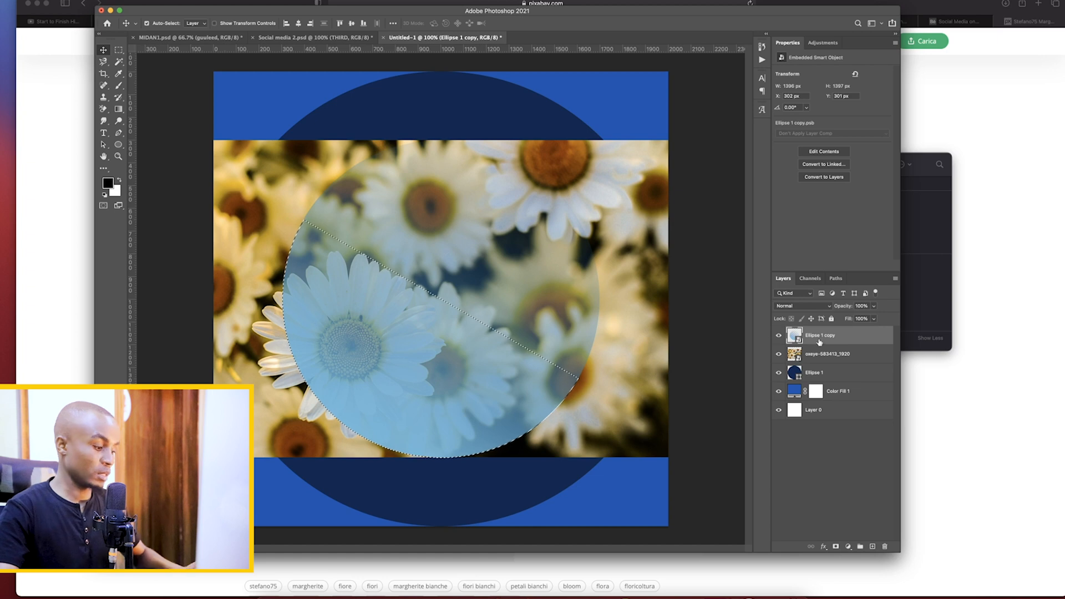
{"action": "key", "text": "super+d"}
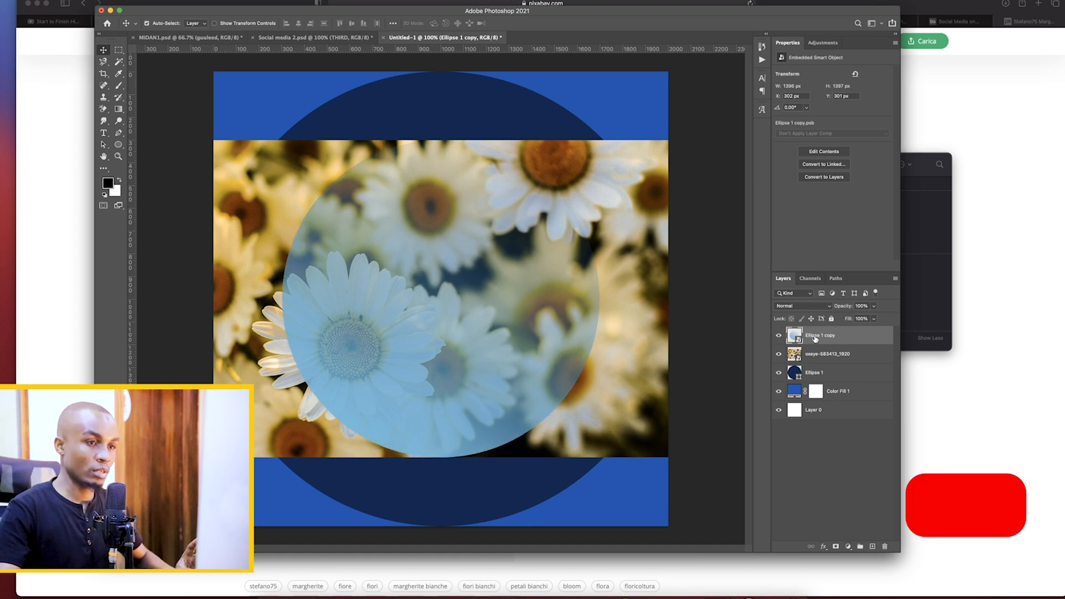
Try clipping the circle to the daisy photo, then move the photo above Ellipse 1 copy and clip it to the circle
{"action": "right_click", "coordinate": [837, 339]}
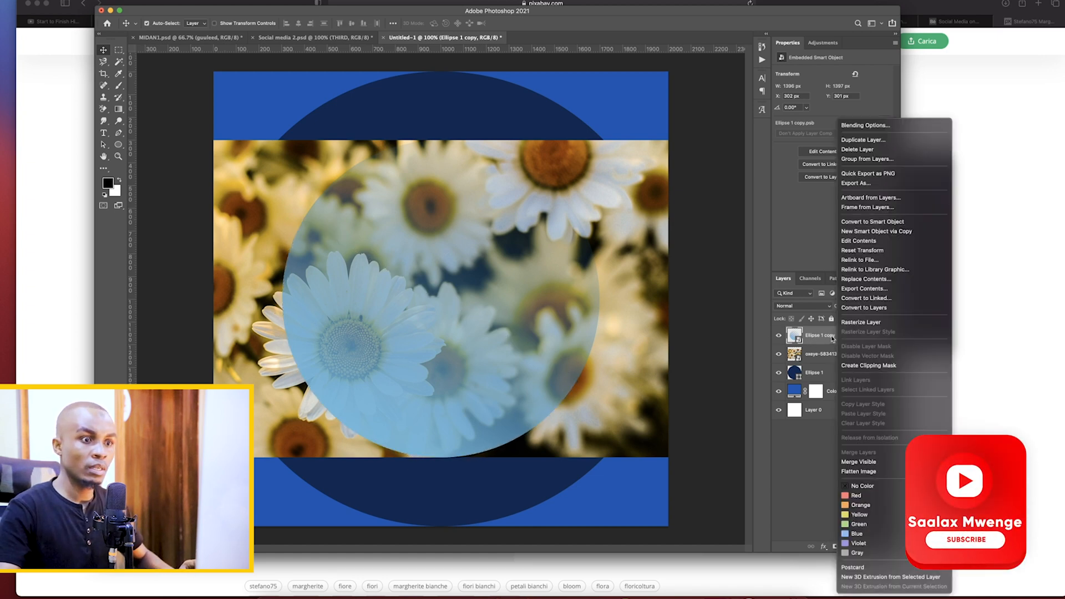
{"action": "left_click", "coordinate": [871, 366]}
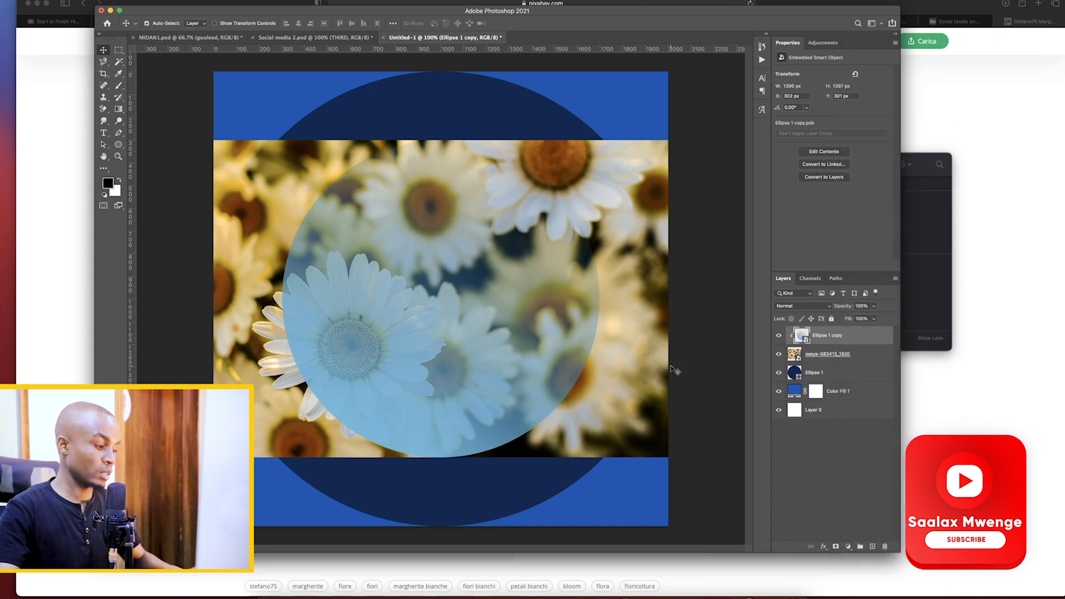
{"action": "left_click_drag", "start_coordinate": [827, 354], "coordinate": [828, 337]}
{"action": "right_click", "coordinate": [828, 336]}
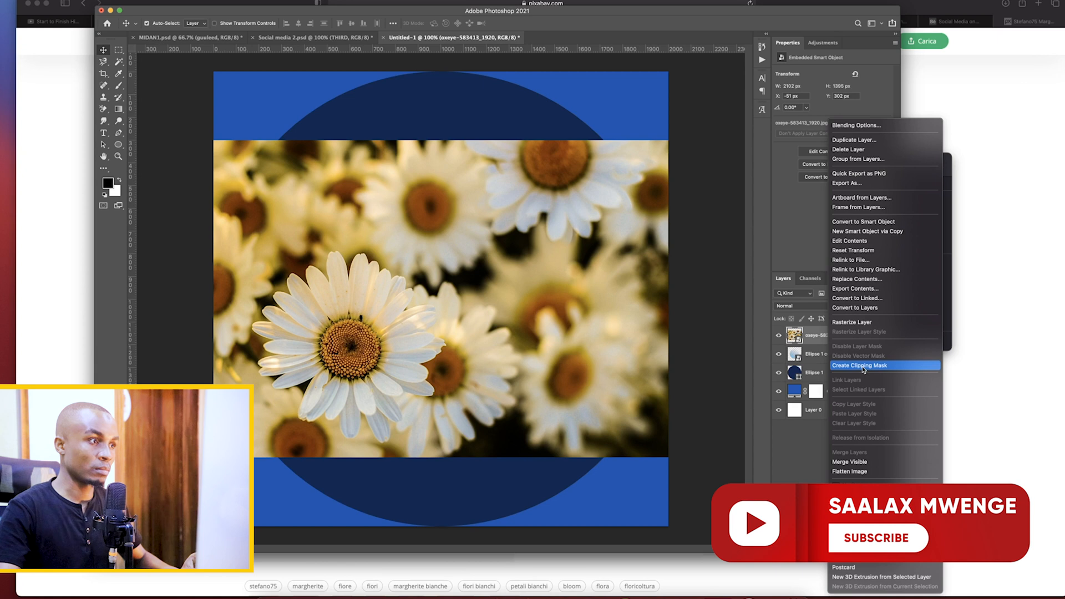
{"action": "left_click", "coordinate": [849, 435]}
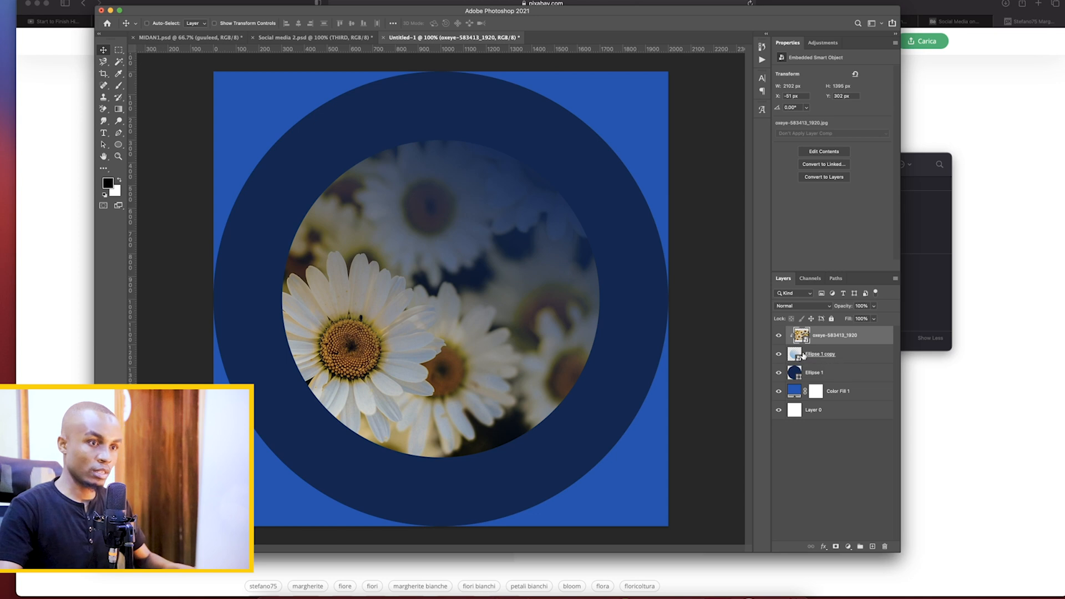
Undo the smart object conversion of Ellipse 1 copy, delete the daisy photo layer, and deselect all layers
{"action": "key", "text": "super+bracketleft"}
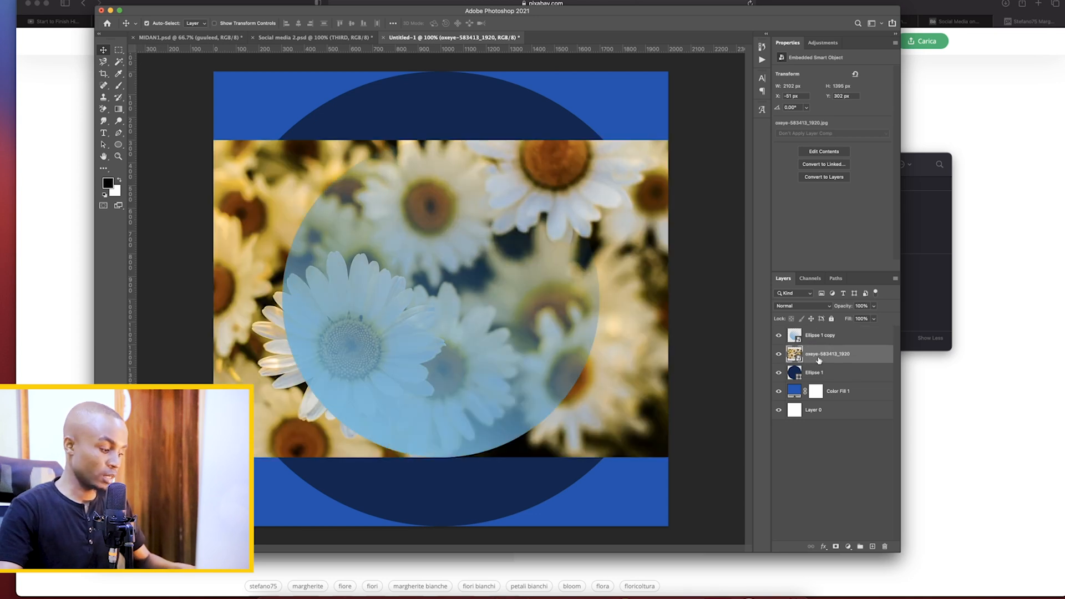
{"action": "key", "text": "Delete"}
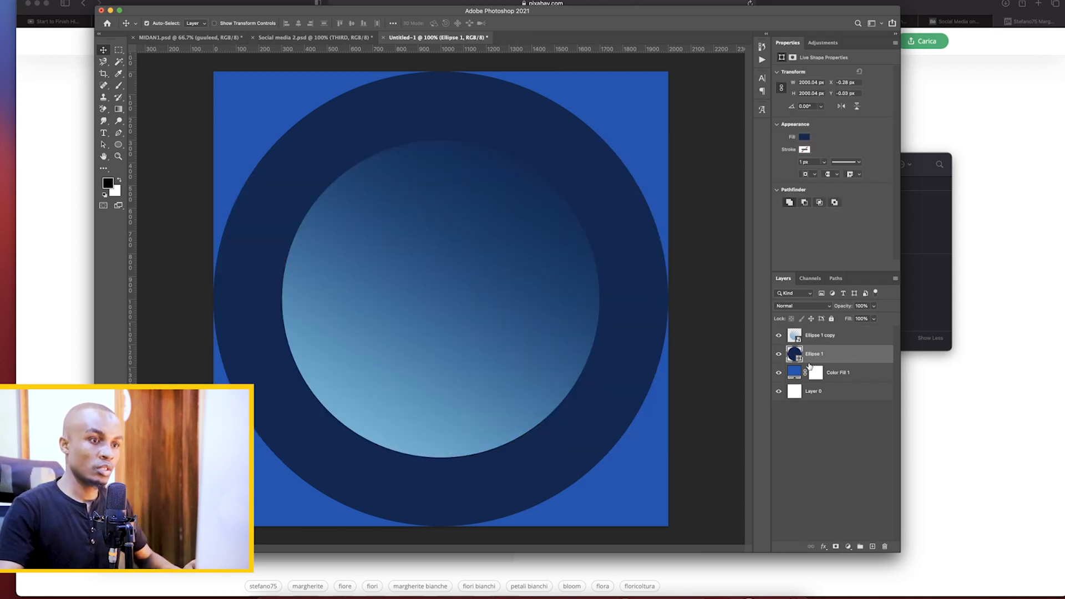
{"action": "left_click", "coordinate": [818, 336]}
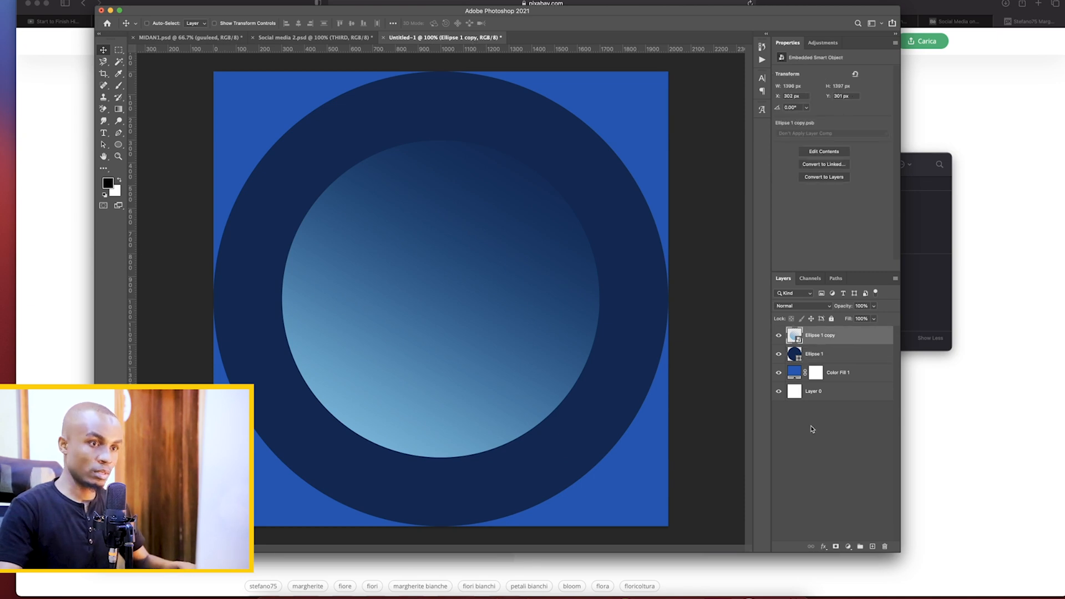
{"action": "key", "text": "super+z"}
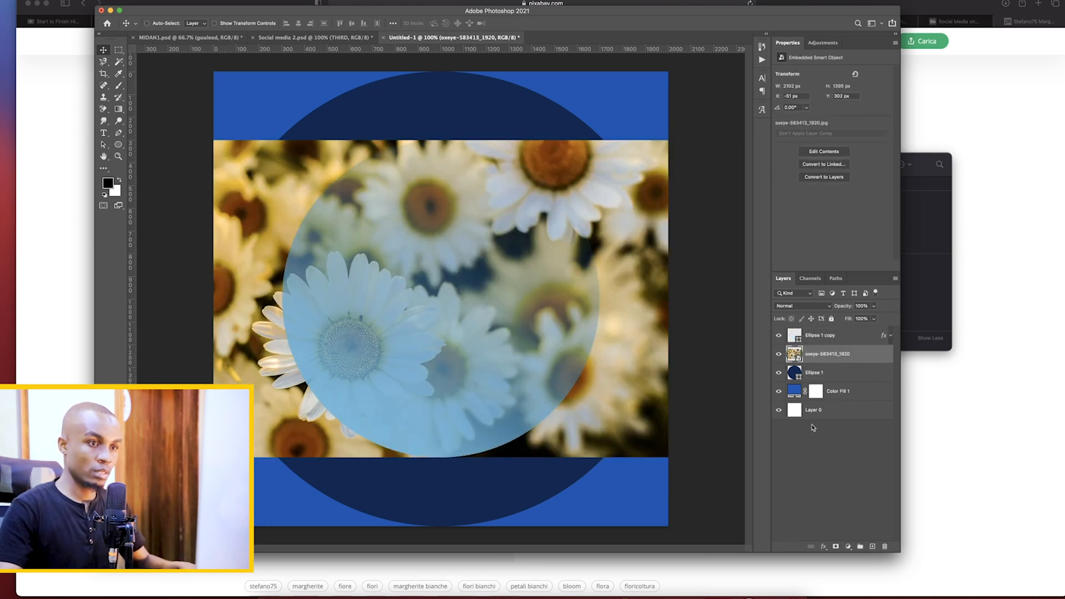
{"action": "key", "text": "Delete"}
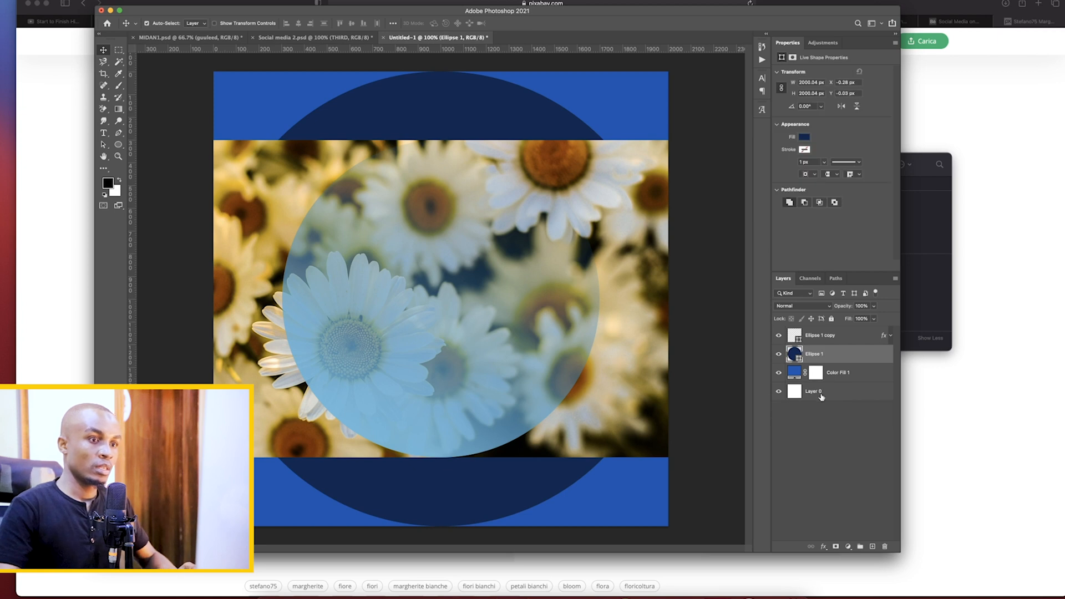
{"action": "left_click", "coordinate": [823, 442]}
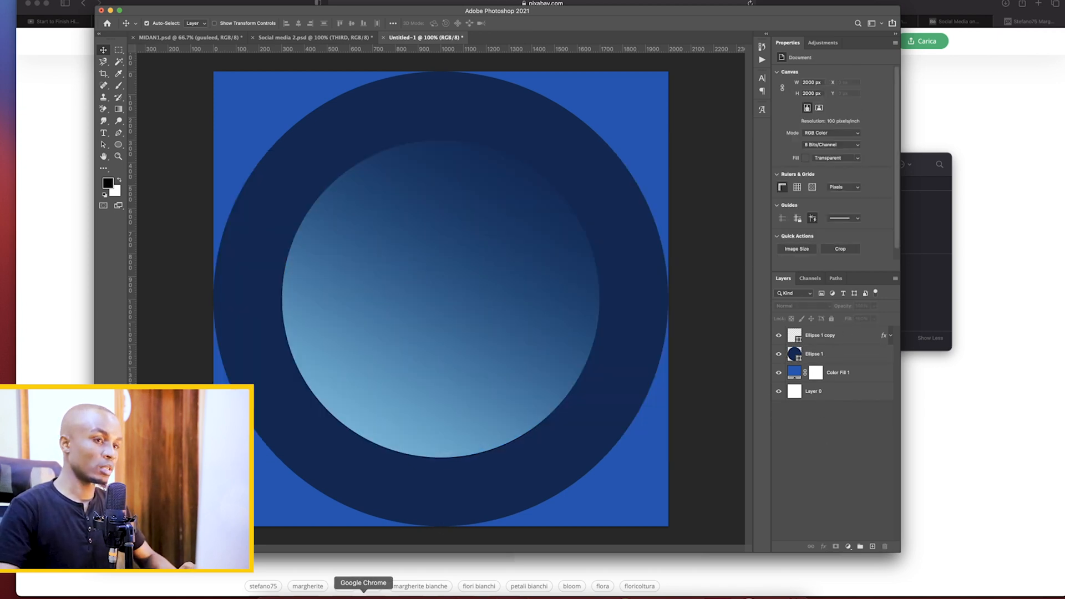
Place oxeye-583413_1920.jpg from Downloads on the canvas over the circles, enlarged to about 2198 px wide
{"action": "left_click", "coordinate": [271, 597]}
{"action": "left_click_drag", "start_coordinate": [773, 213], "coordinate": [433, 290]}
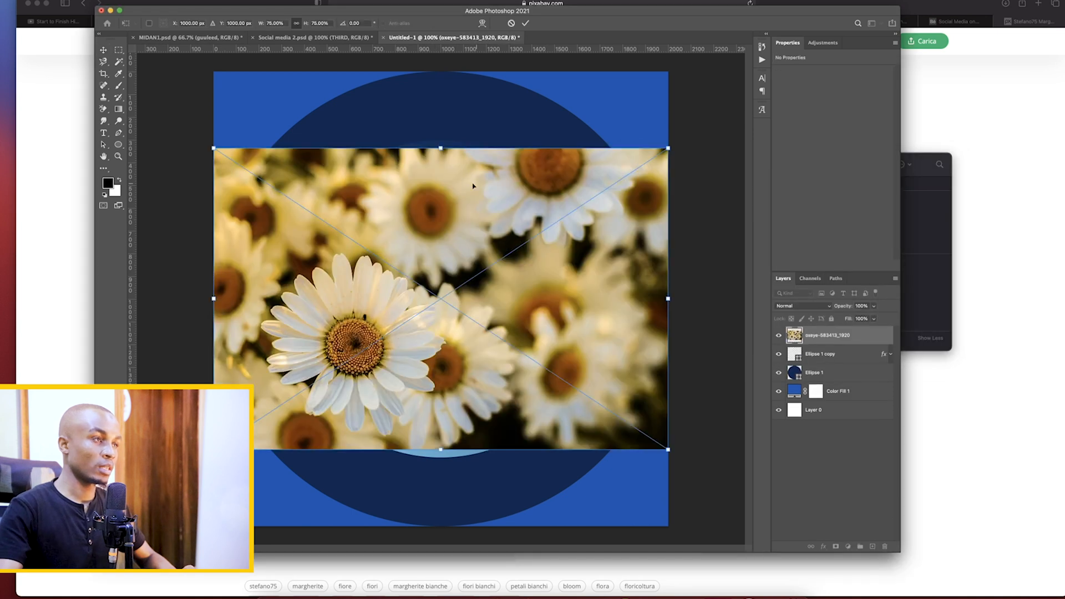
{"action": "left_click_drag", "start_coordinate": [441, 148], "coordinate": [441, 133]}
{"action": "left_click_drag", "start_coordinate": [441, 452], "coordinate": [443, 470]}
{"action": "key", "text": "Return"}
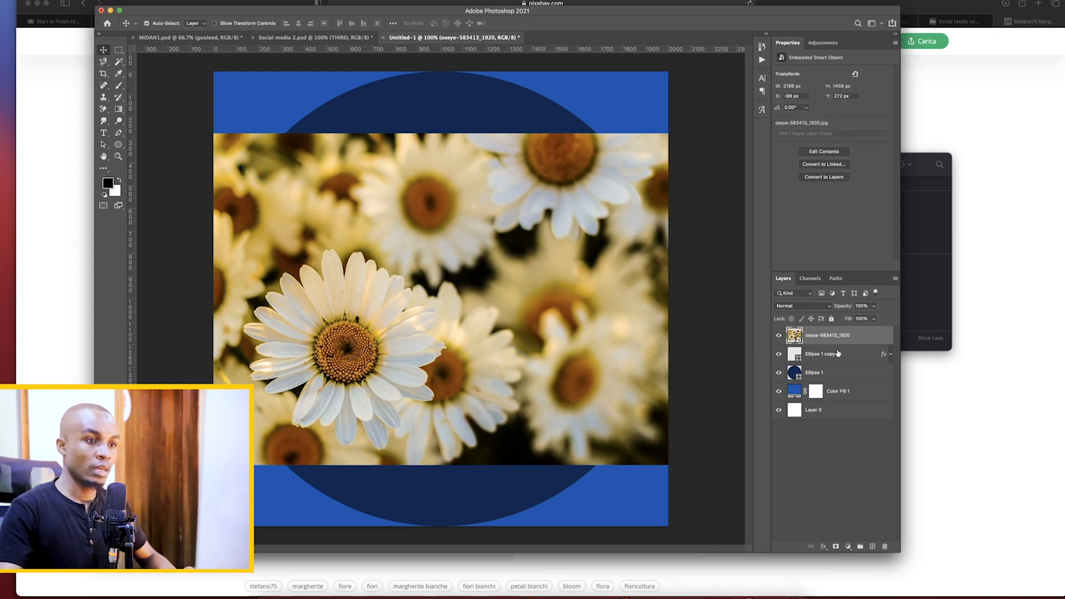
Convert the Ellipse 1 copy layer beneath the daisy photo to a smart object
{"action": "left_click", "coordinate": [819, 355]}
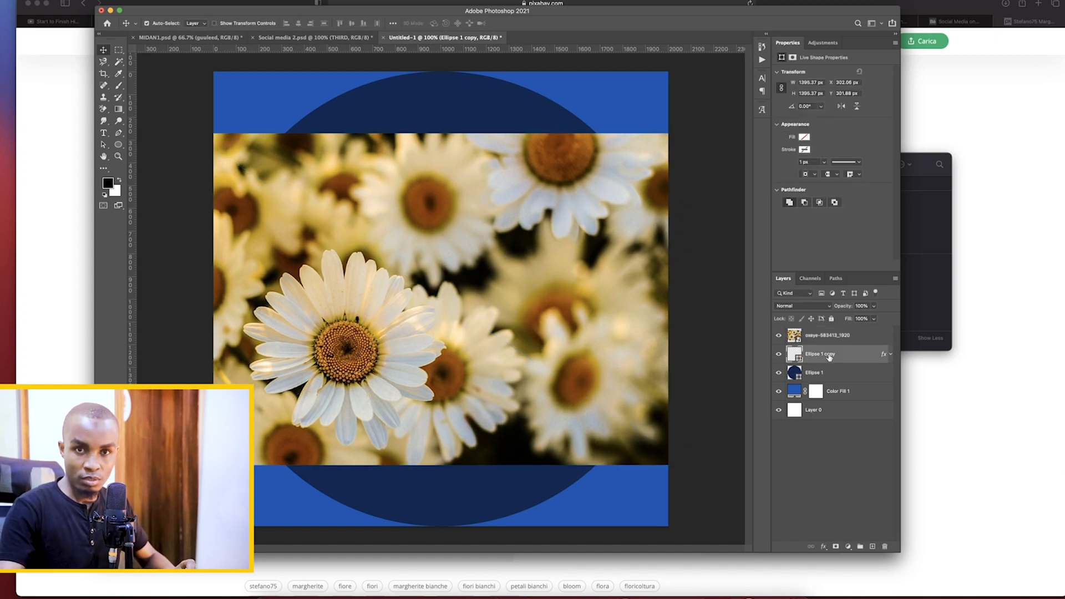
{"action": "right_click", "coordinate": [824, 357]}
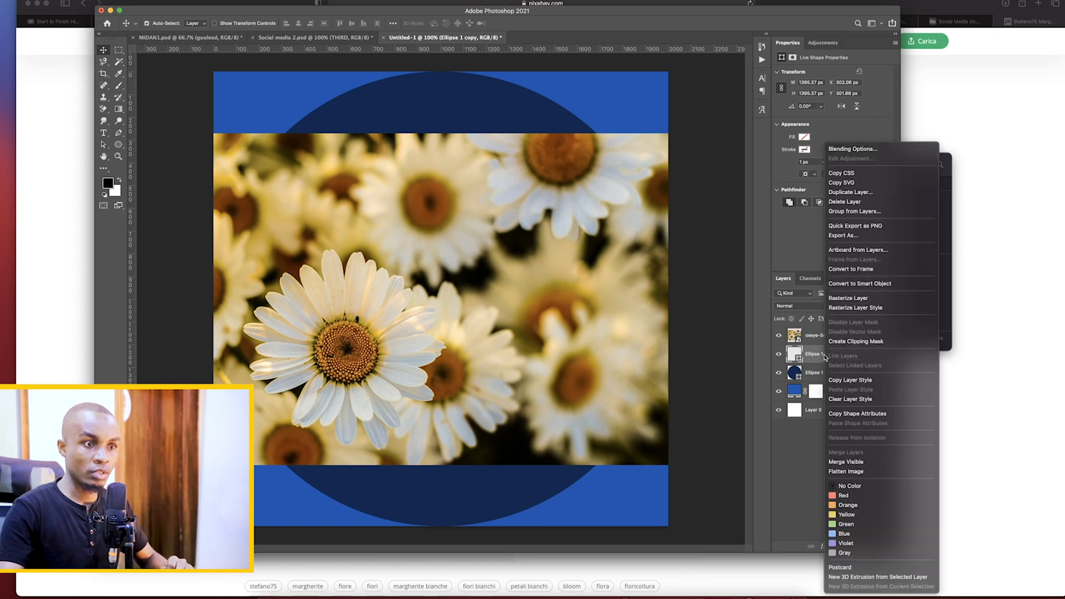
{"action": "left_click", "coordinate": [873, 285]}
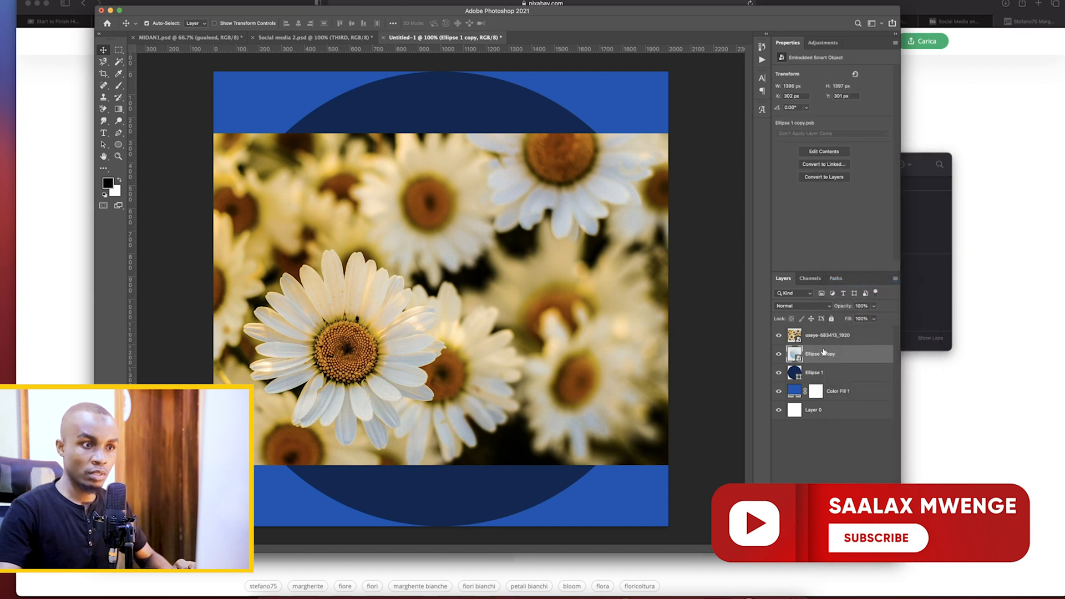
Clip the daisy photo to Ellipse 1 copy and lower the photo's opacity to 47%
{"action": "left_click", "coordinate": [828, 336]}
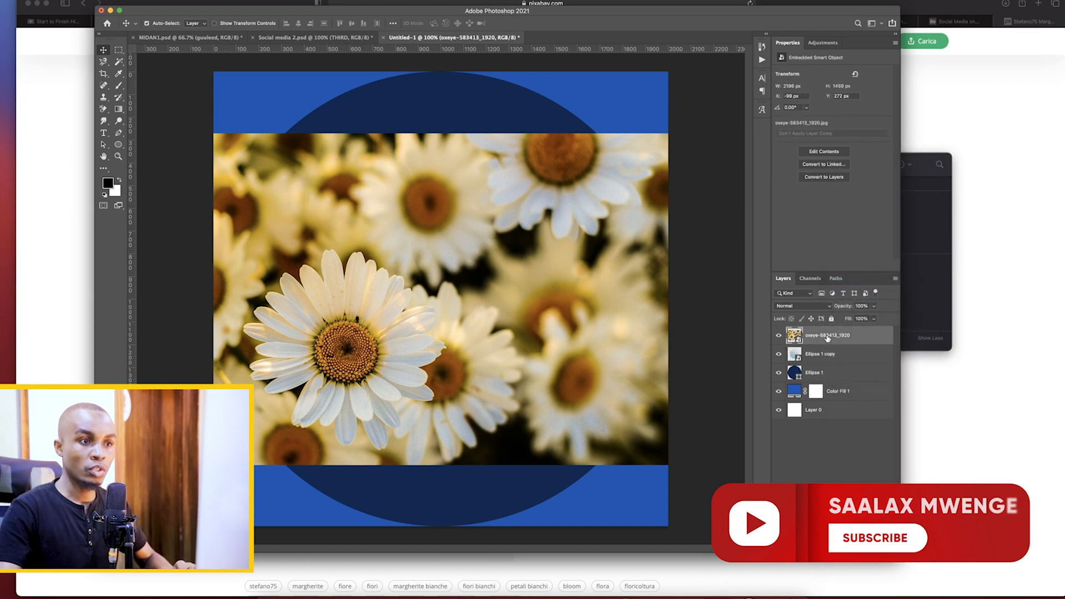
{"action": "right_click", "coordinate": [827, 336]}
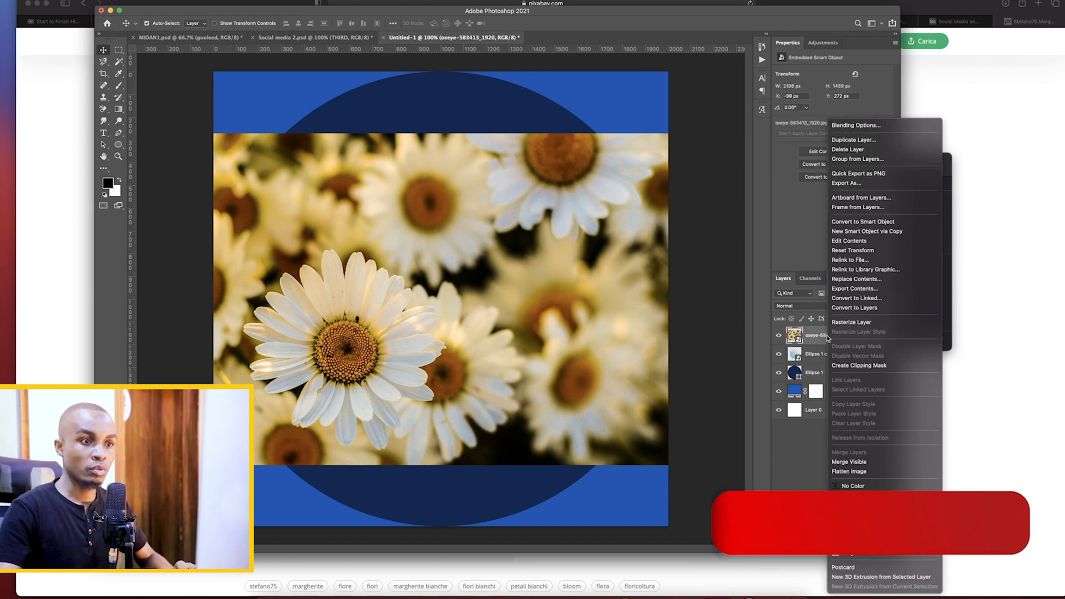
{"action": "left_click", "coordinate": [869, 366]}
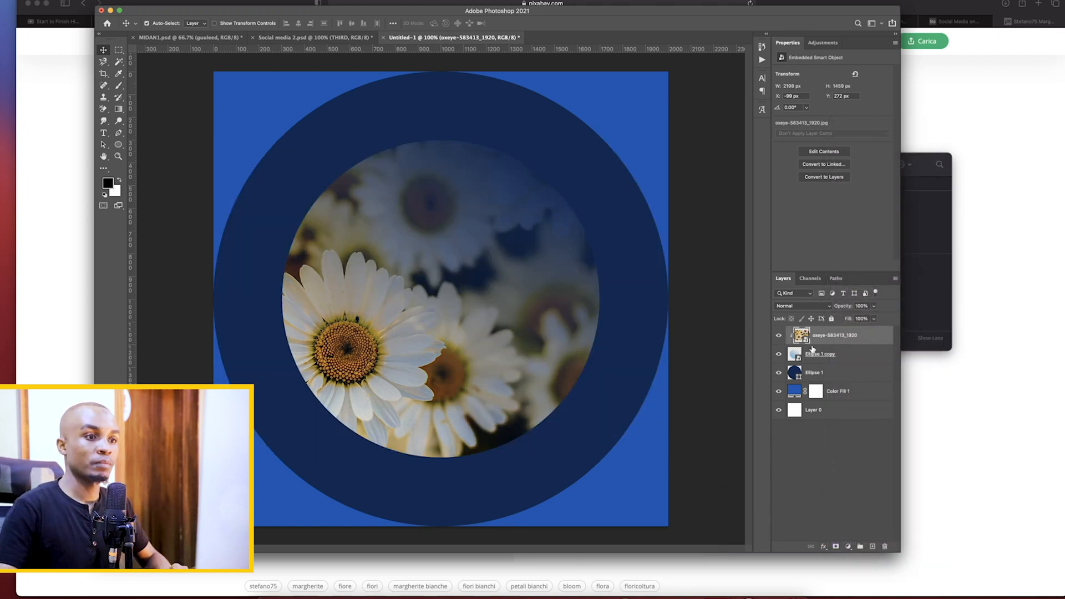
{"action": "left_click", "coordinate": [875, 306]}
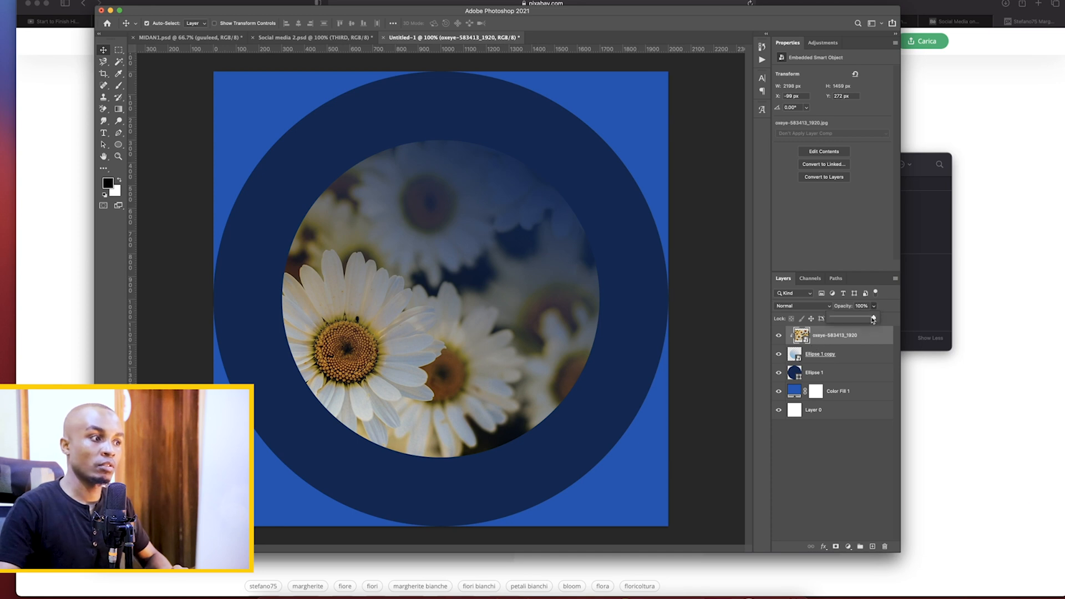
{"action": "left_click_drag", "start_coordinate": [875, 320], "coordinate": [853, 319]}
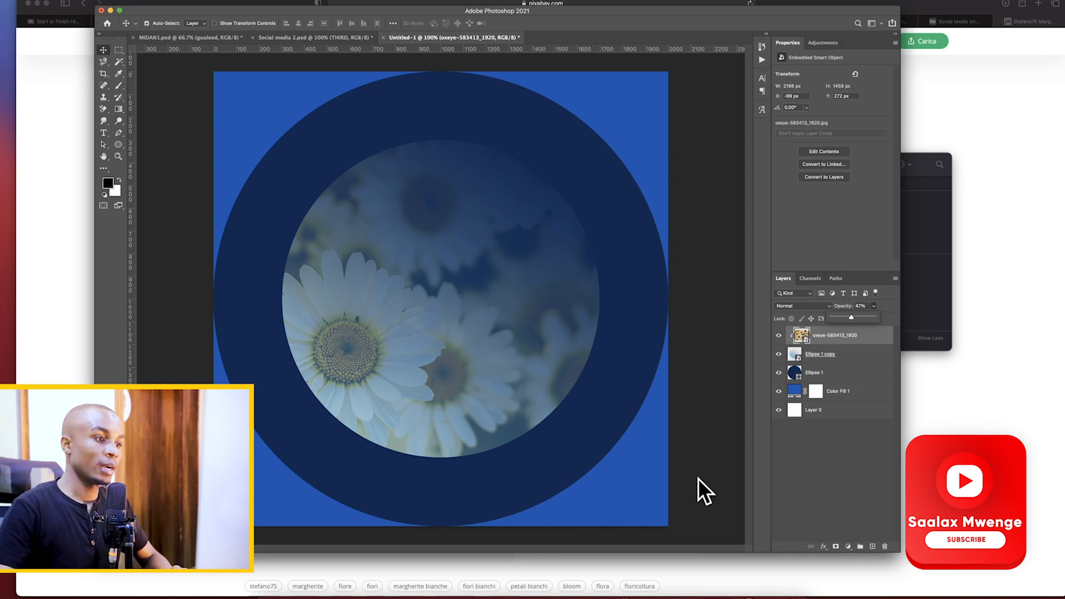
Switch to the browser to review the Sampali Contabilidade posts on Behance, and return to Photoshop
{"action": "left_click", "coordinate": [593, 568]}
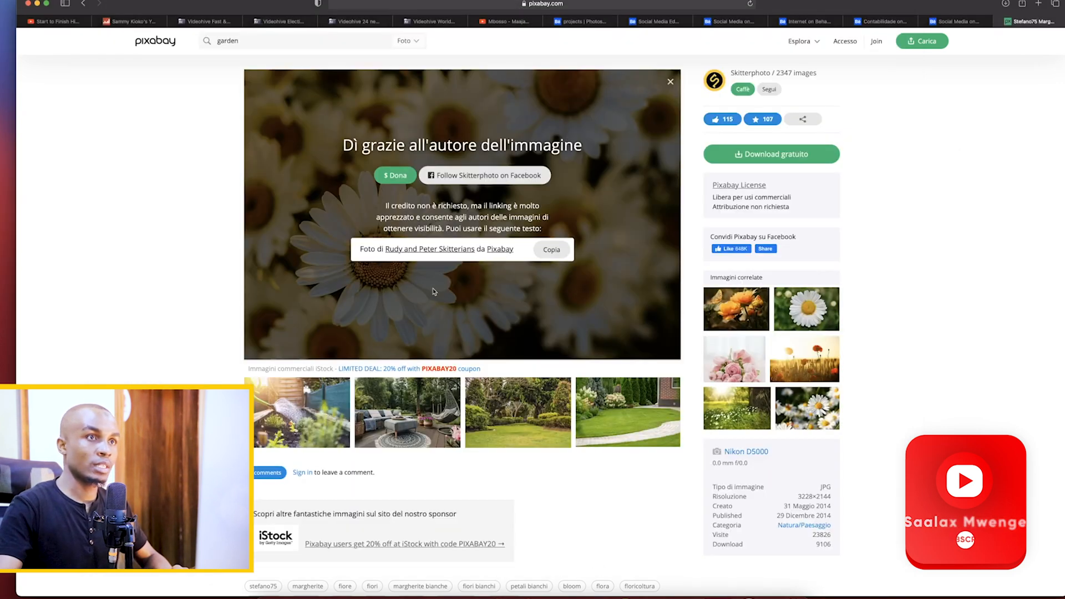
{"action": "left_click", "coordinate": [802, 22]}
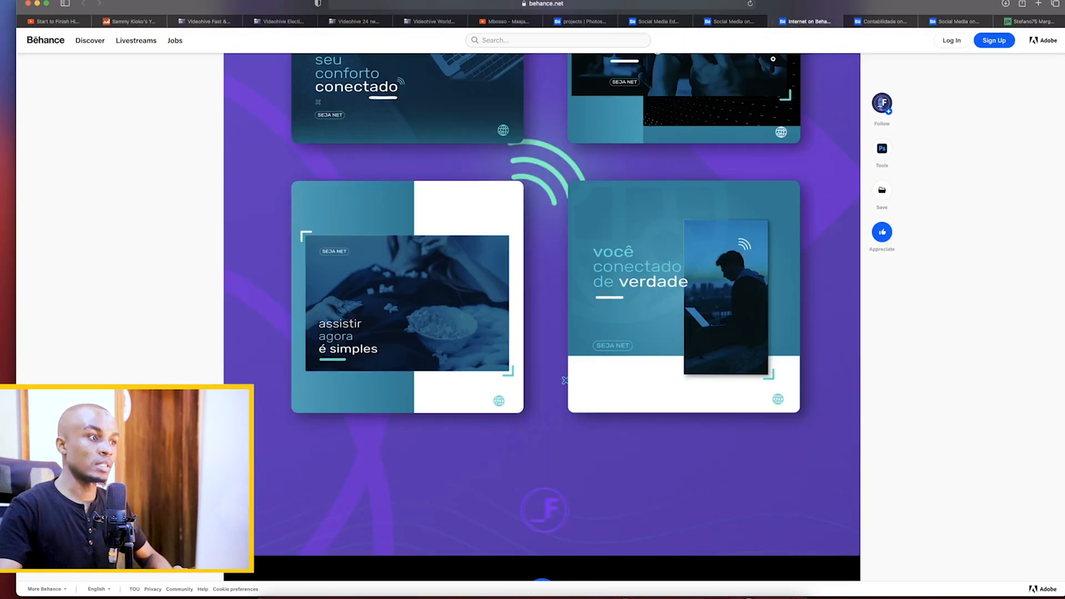
{"action": "left_click", "coordinate": [881, 22]}
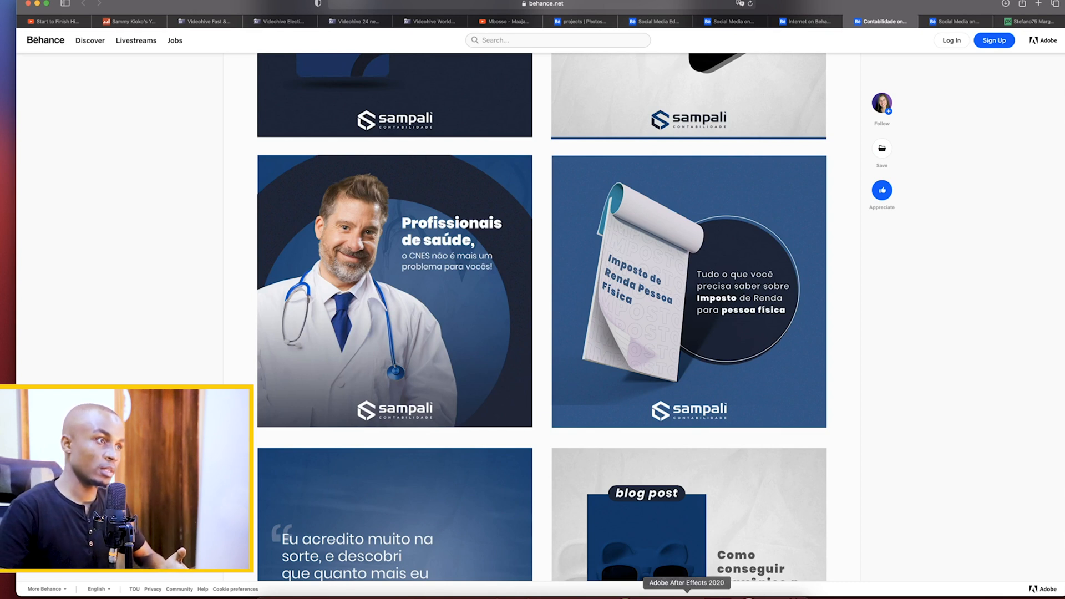
{"action": "left_click", "coordinate": [654, 592]}
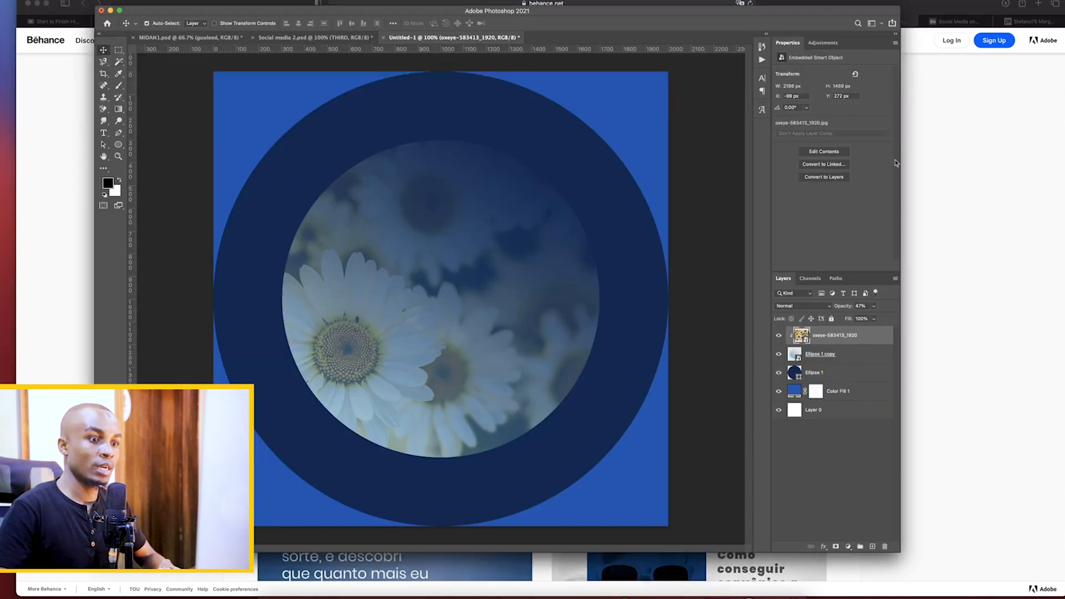
Select the Color Fill 1 layer and look through the Downloads folder for a background photo
{"action": "left_click", "coordinate": [795, 394]}
{"action": "left_click", "coordinate": [271, 595]}
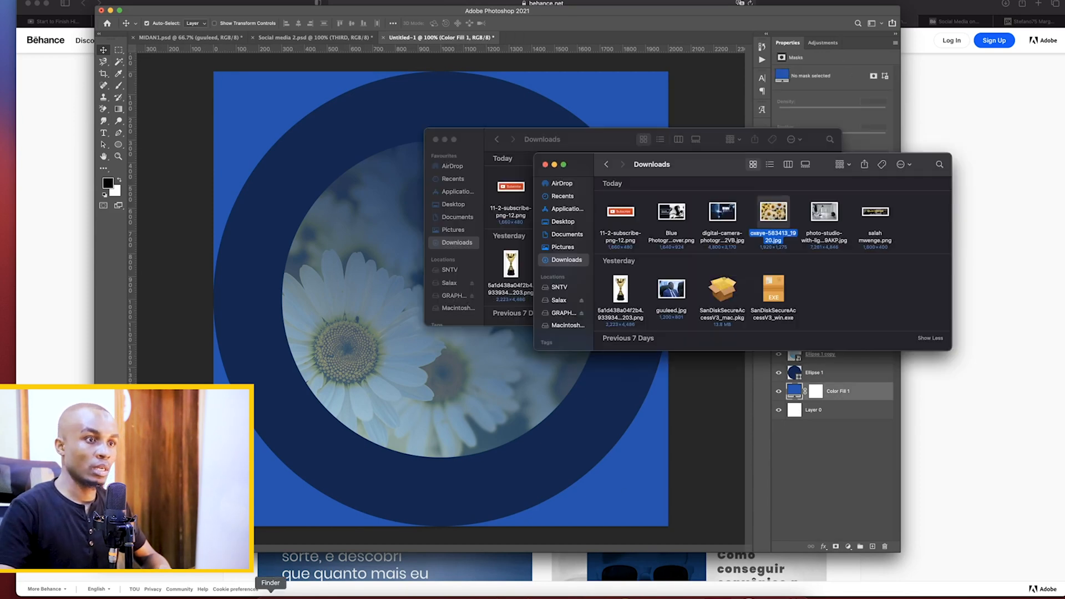
{"action": "left_click", "coordinate": [836, 220]}
Go back to the Pixabay garden results in the browser, open the yellow rose photo, and close the advertisement page
{"action": "left_click", "coordinate": [999, 217]}
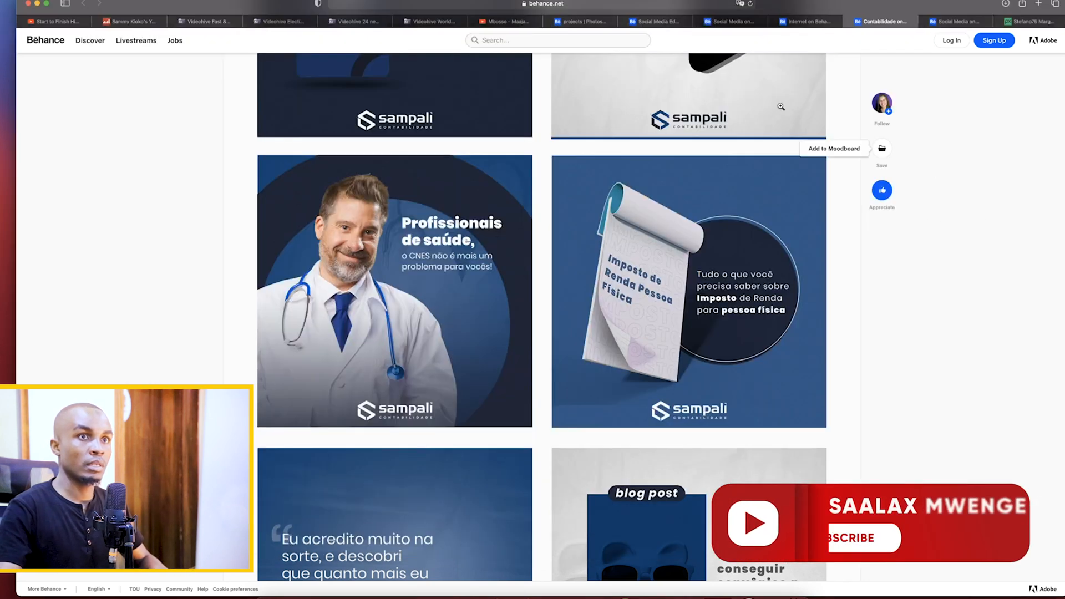
{"action": "left_click", "coordinate": [1030, 22]}
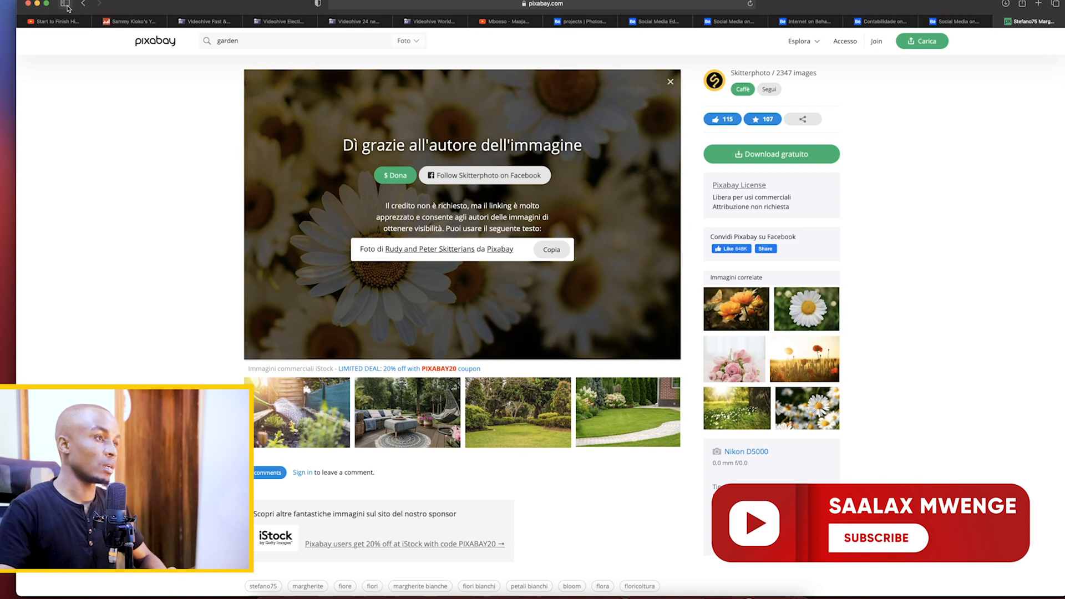
{"action": "left_click", "coordinate": [83, 4]}
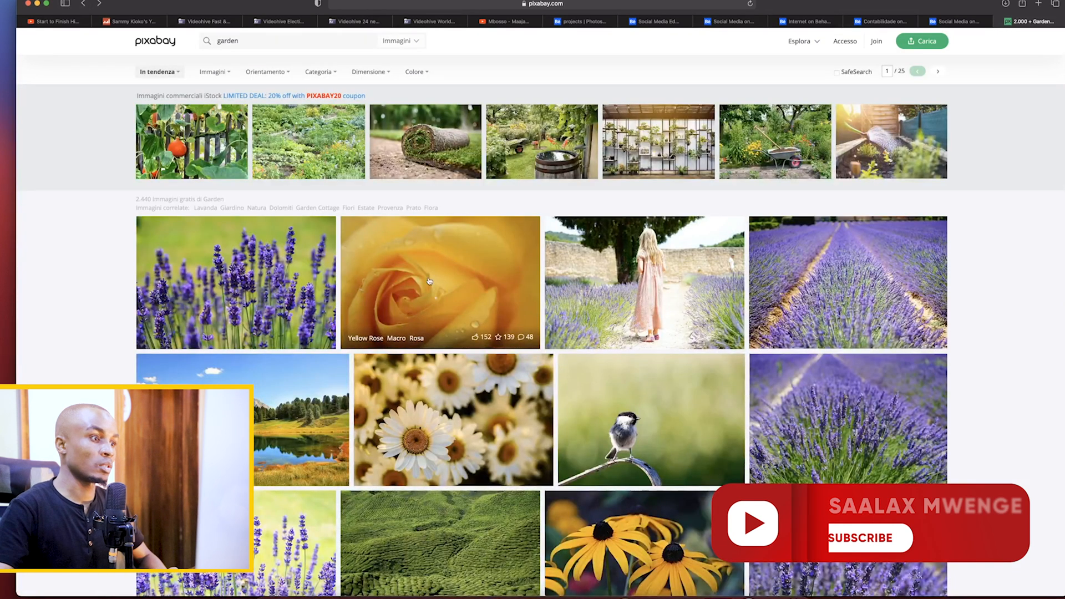
{"action": "left_click", "coordinate": [534, 258]}
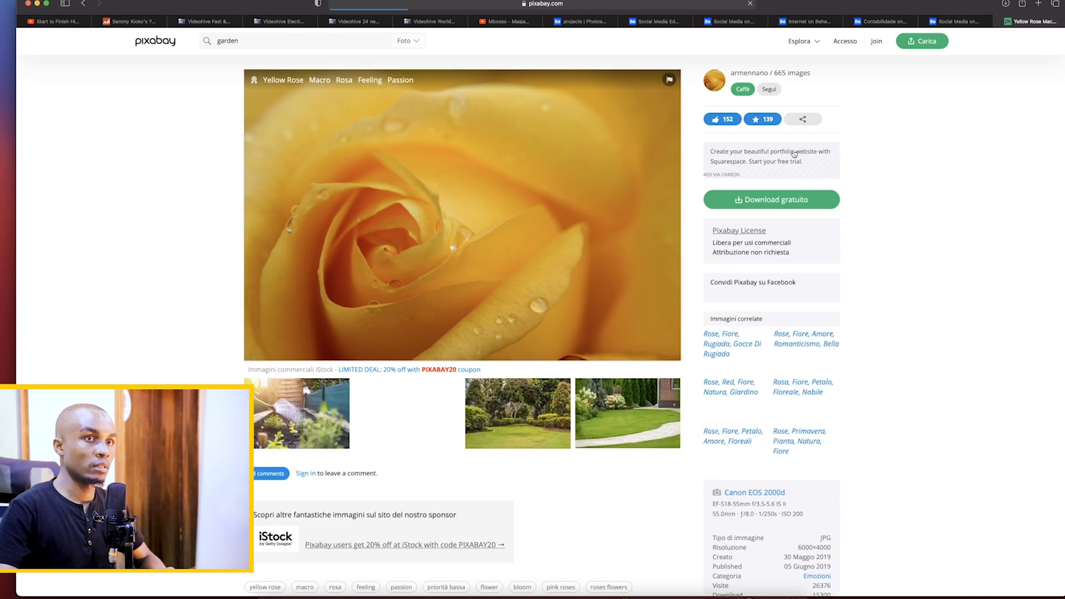
{"action": "left_click", "coordinate": [801, 183]}
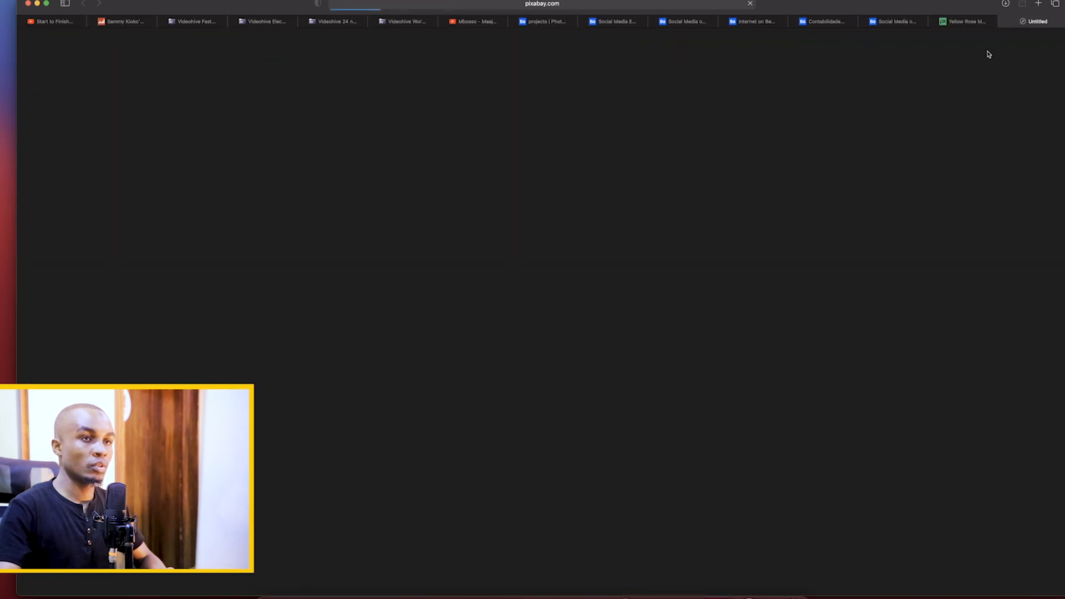
{"action": "left_click", "coordinate": [1004, 22]}
Download the yellow rose photo at 1920×1280, completing the robot check, and close the image preview
{"action": "left_click", "coordinate": [777, 220]}
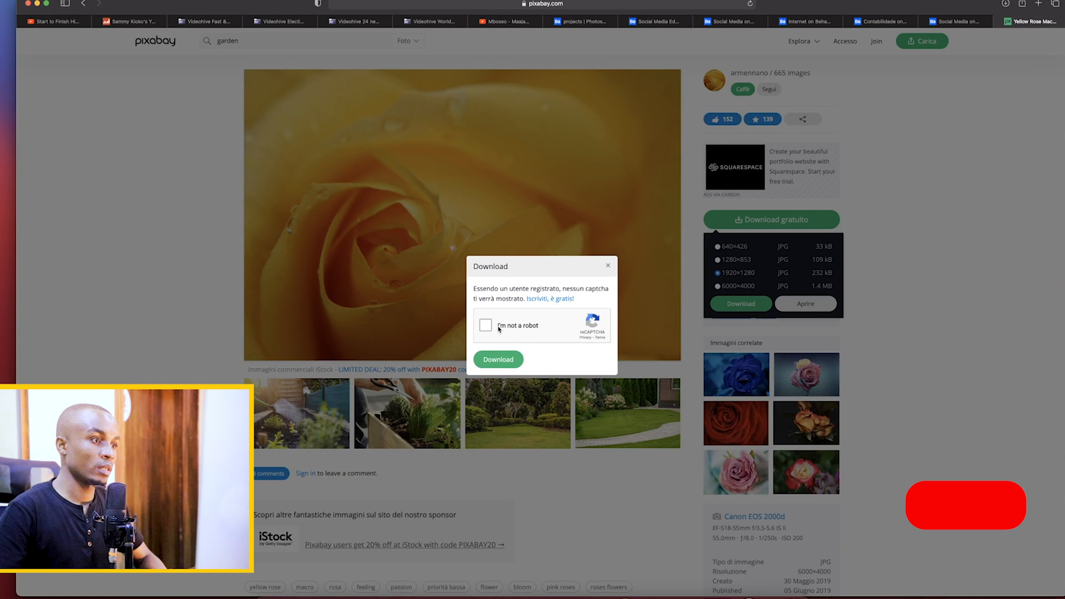
{"action": "left_click", "coordinate": [486, 327]}
{"action": "left_click", "coordinate": [515, 360]}
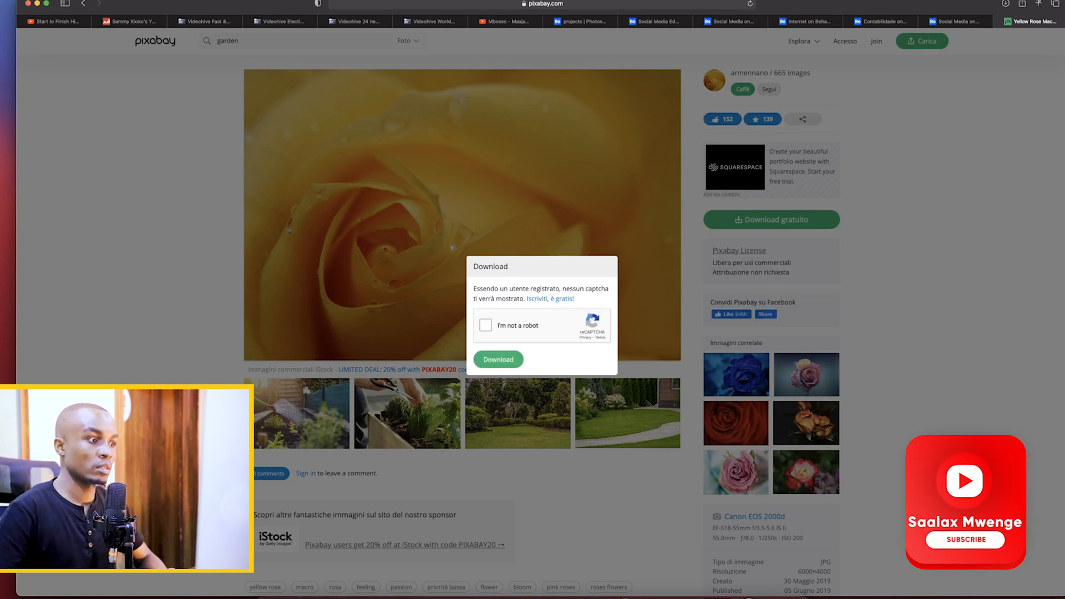
{"action": "left_click", "coordinate": [511, 331]}
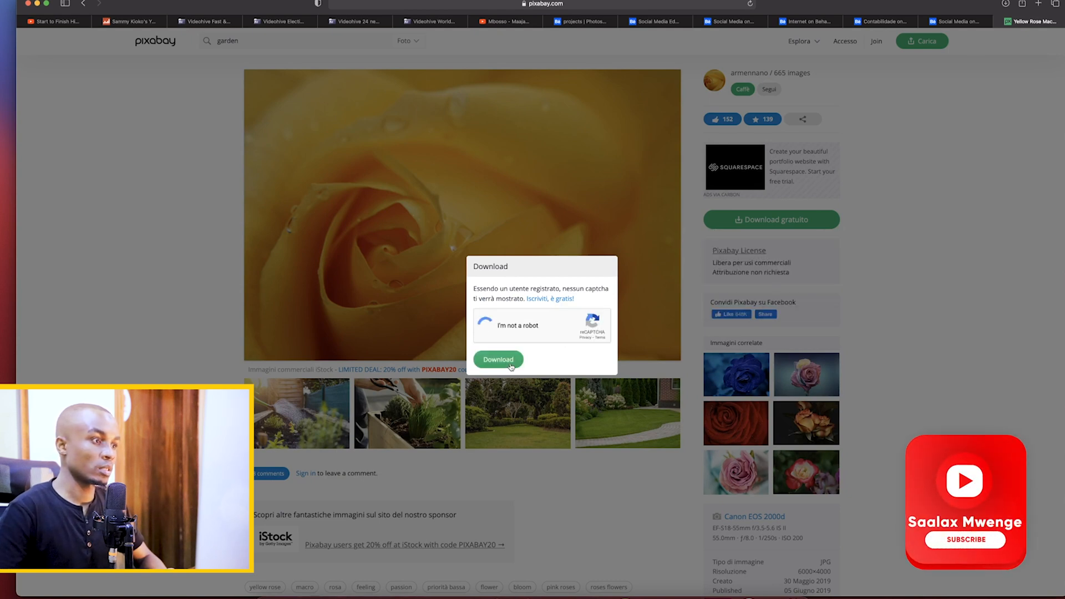
{"action": "left_click", "coordinate": [510, 362]}
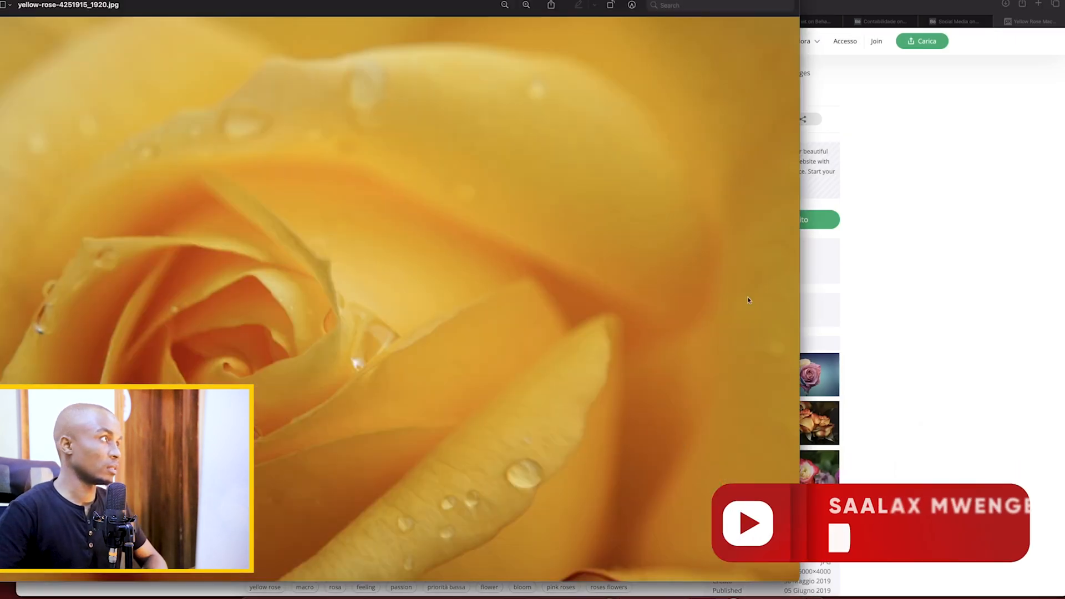
{"action": "key", "text": "super+w"}
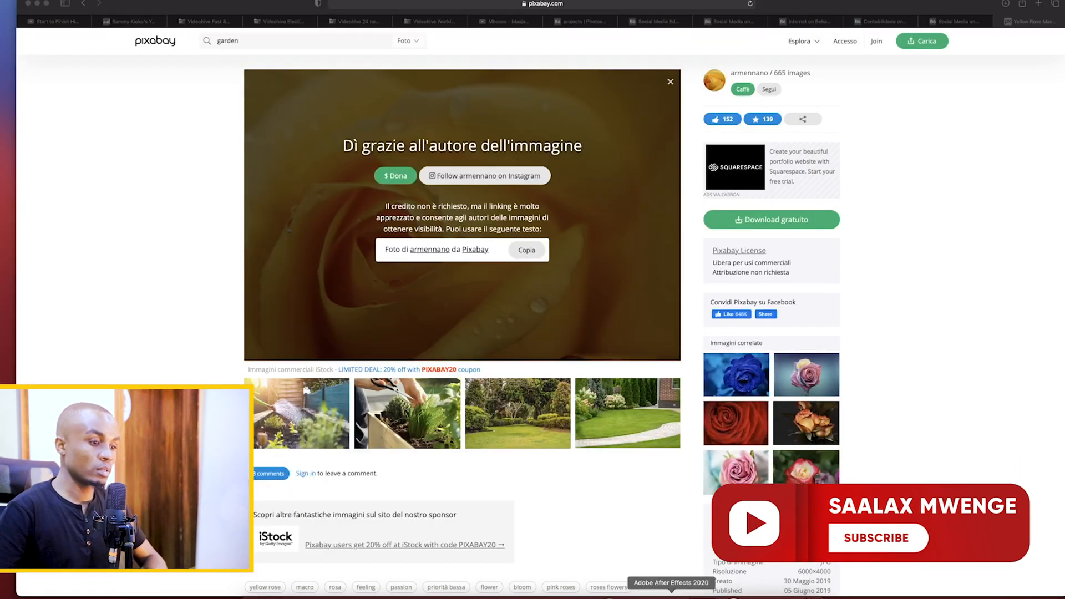
Place the downloaded yellow rose photo above Color Fill 1 in Photoshop, enlarged to about 3272 px wide to cover the canvas
{"action": "left_click", "coordinate": [641, 596]}
{"action": "left_click", "coordinate": [271, 593]}
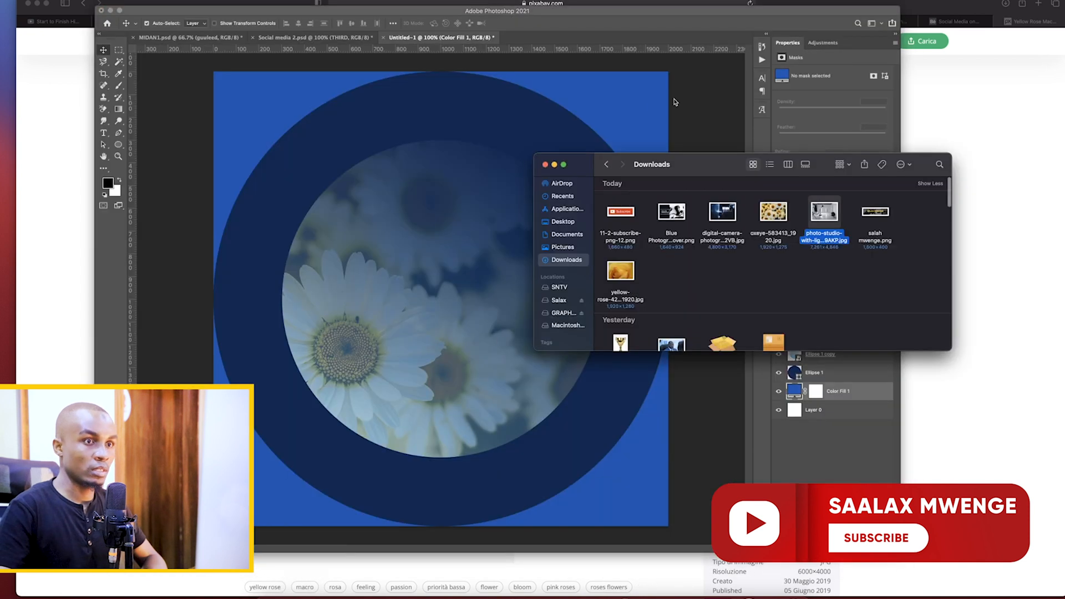
{"action": "left_click_drag", "start_coordinate": [625, 270], "coordinate": [427, 423]}
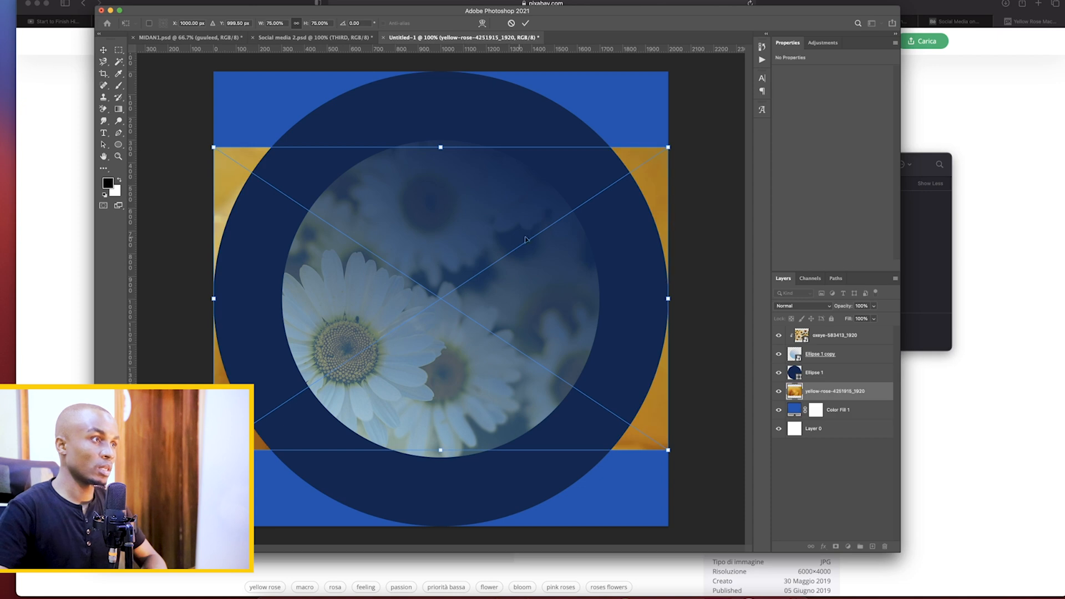
{"action": "left_click_drag", "start_coordinate": [441, 147], "coordinate": [440, 36]}
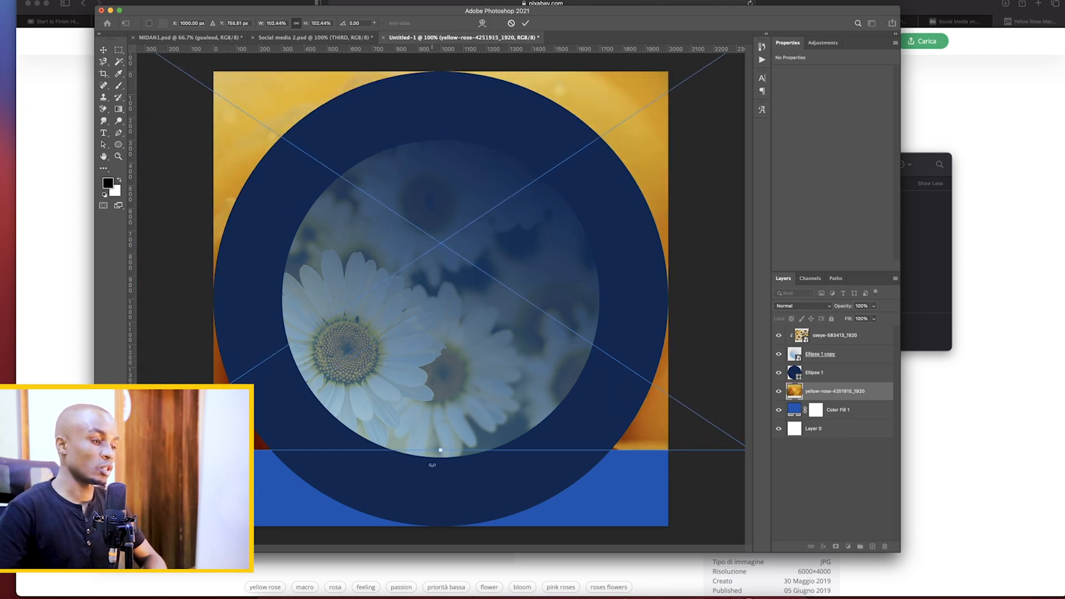
{"action": "left_click_drag", "start_coordinate": [442, 450], "coordinate": [440, 531]}
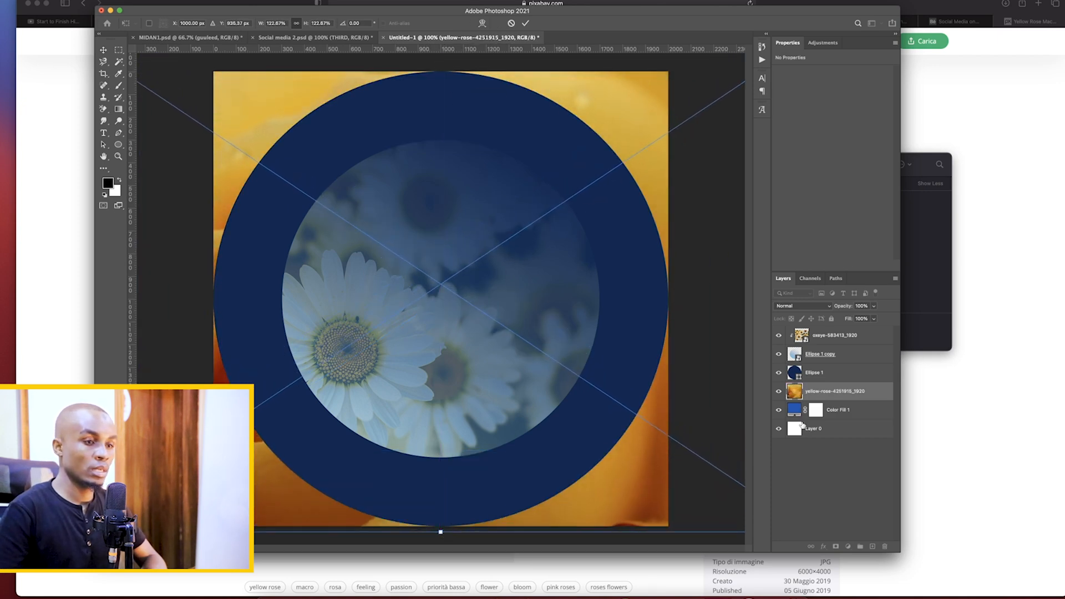
{"action": "key", "text": "Return"}
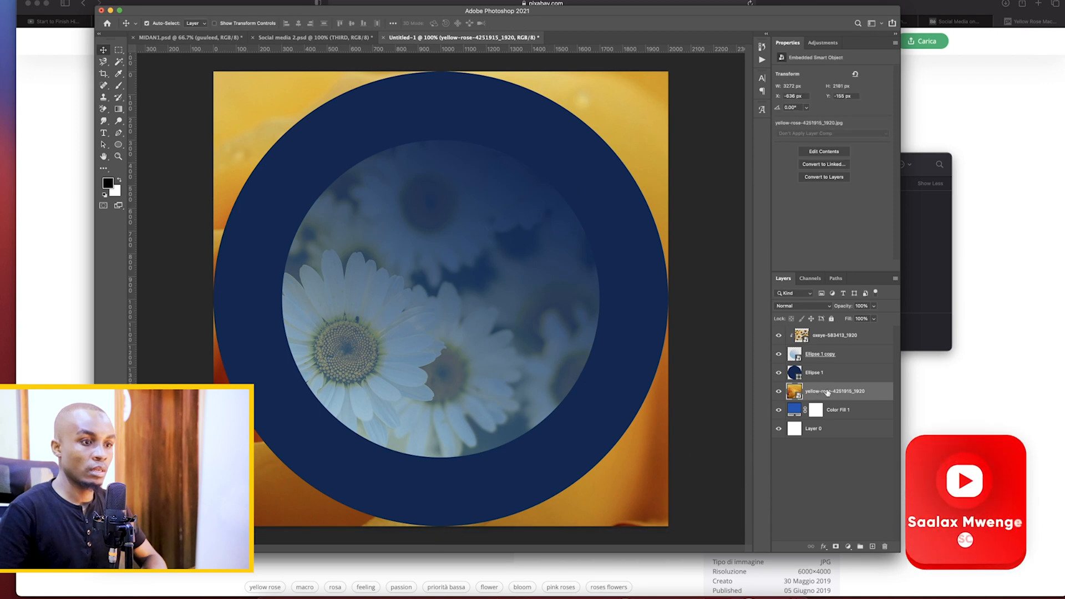
Try clipping the yellow rose photo to the Color Fill 1 layer, and undo the clipping
{"action": "left_click", "coordinate": [840, 487]}
{"action": "right_click", "coordinate": [832, 391]}
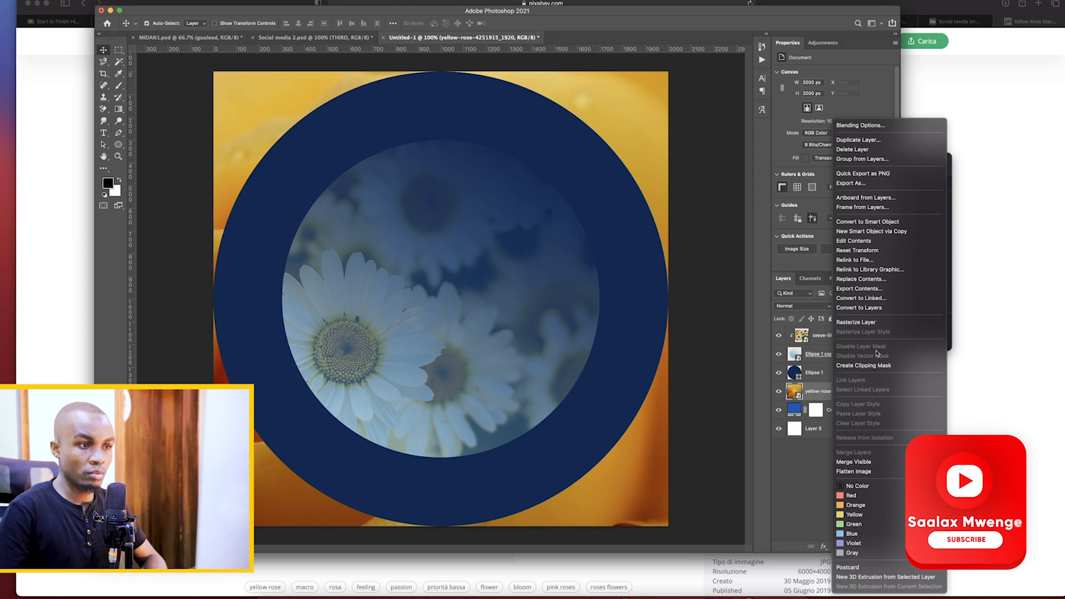
{"action": "left_click", "coordinate": [865, 365]}
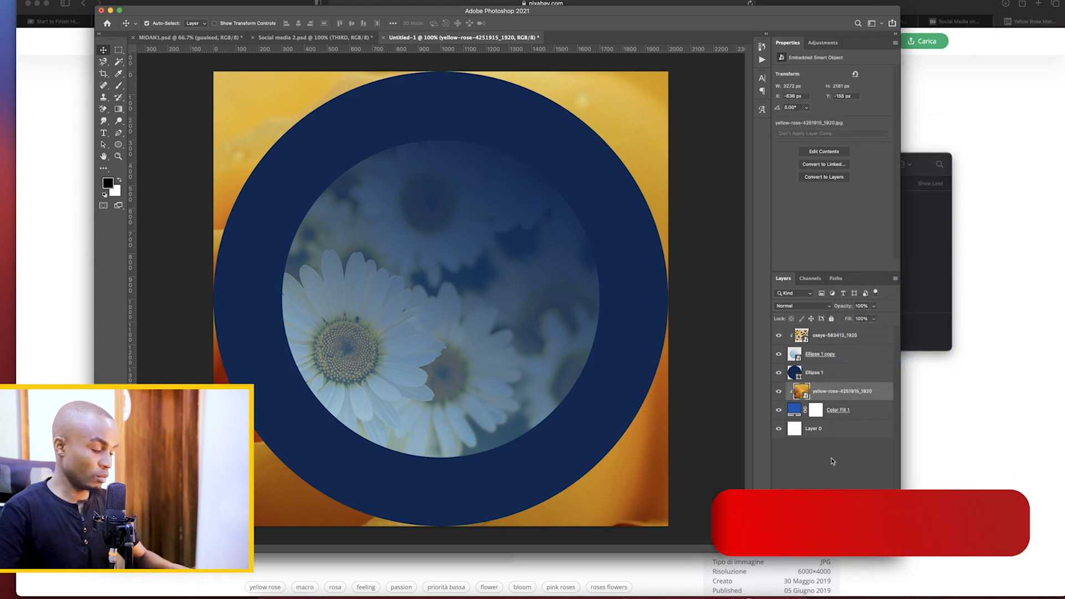
{"action": "key", "text": "super+z"}
Convert the Color Fill 1 layer to a smart object
{"action": "left_click", "coordinate": [798, 414]}
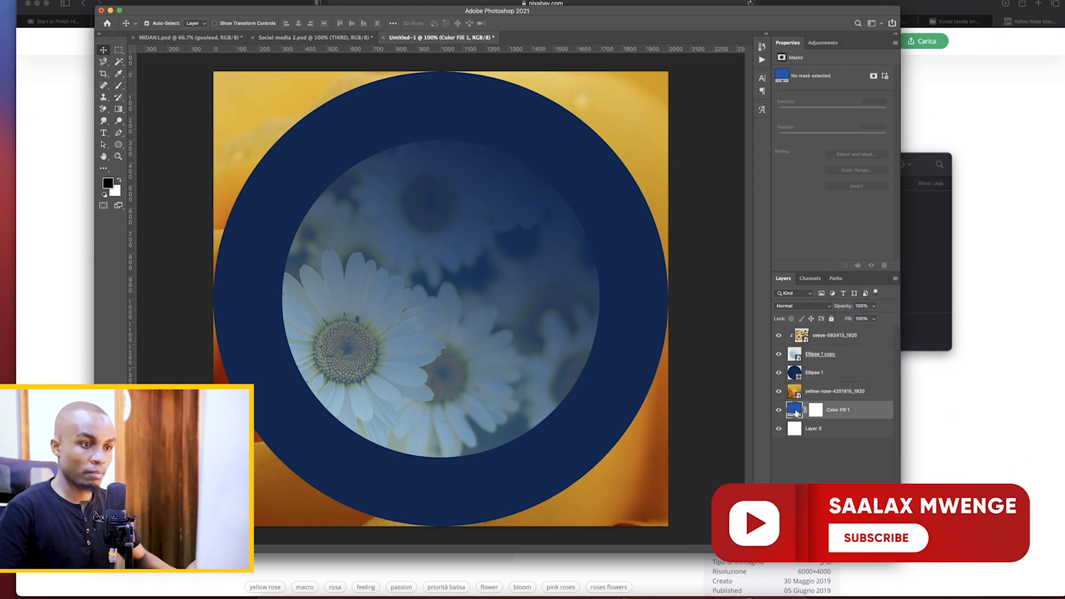
{"action": "right_click", "coordinate": [844, 411]}
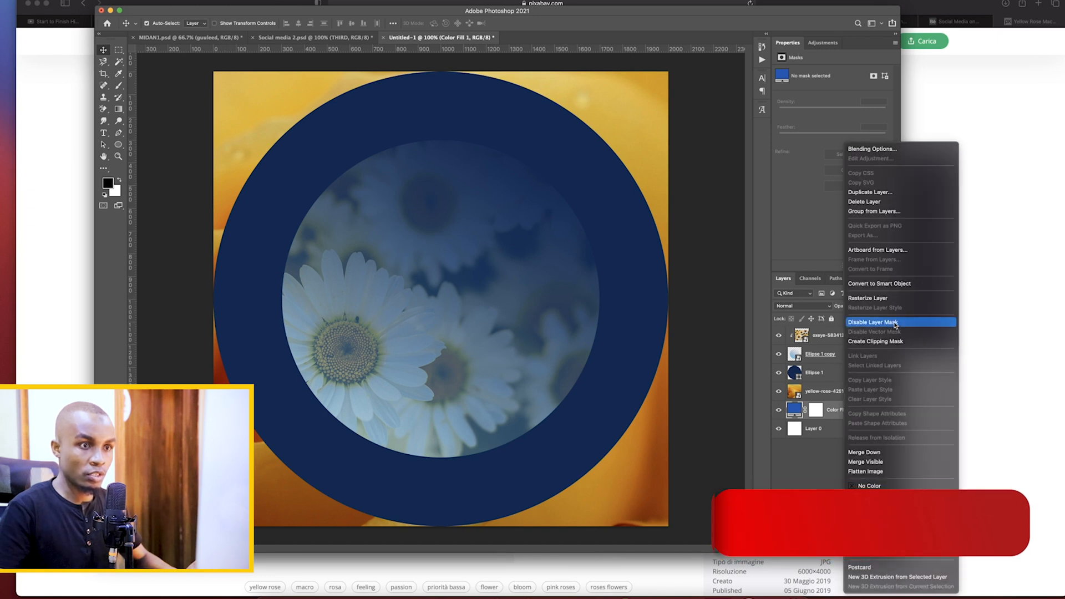
{"action": "left_click", "coordinate": [887, 284]}
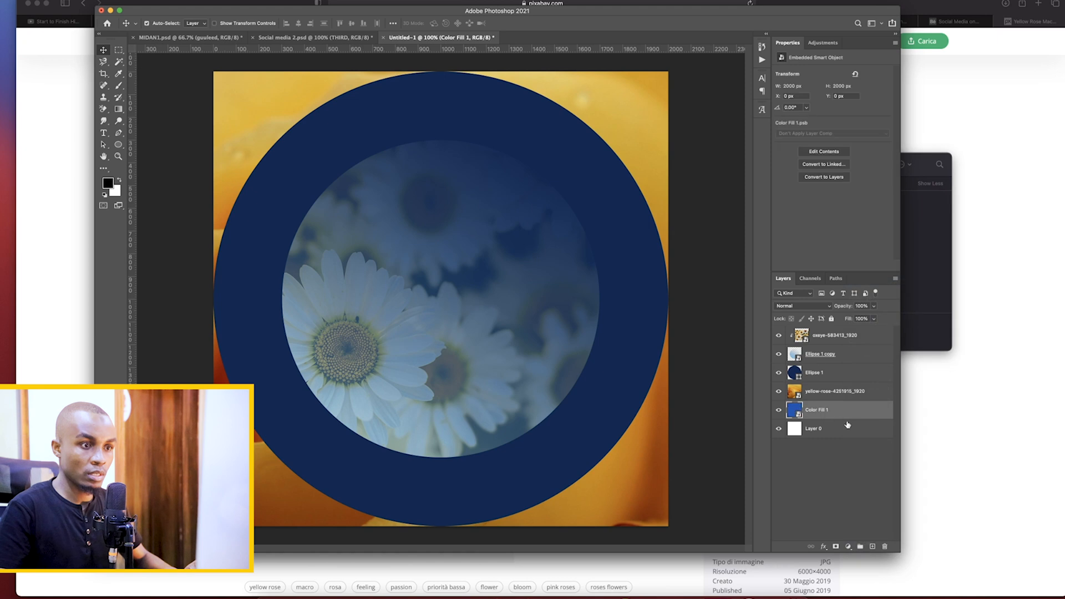
Clip the yellow rose photo to the Color Fill 1 layer and lower its opacity to about 49%
{"action": "right_click", "coordinate": [832, 390]}
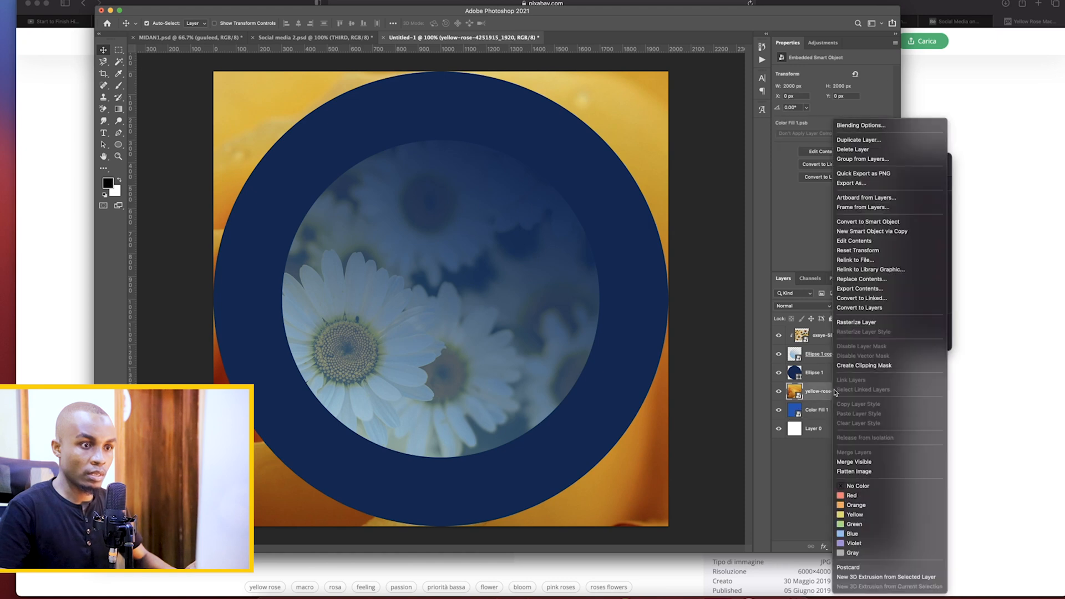
{"action": "left_click", "coordinate": [886, 366]}
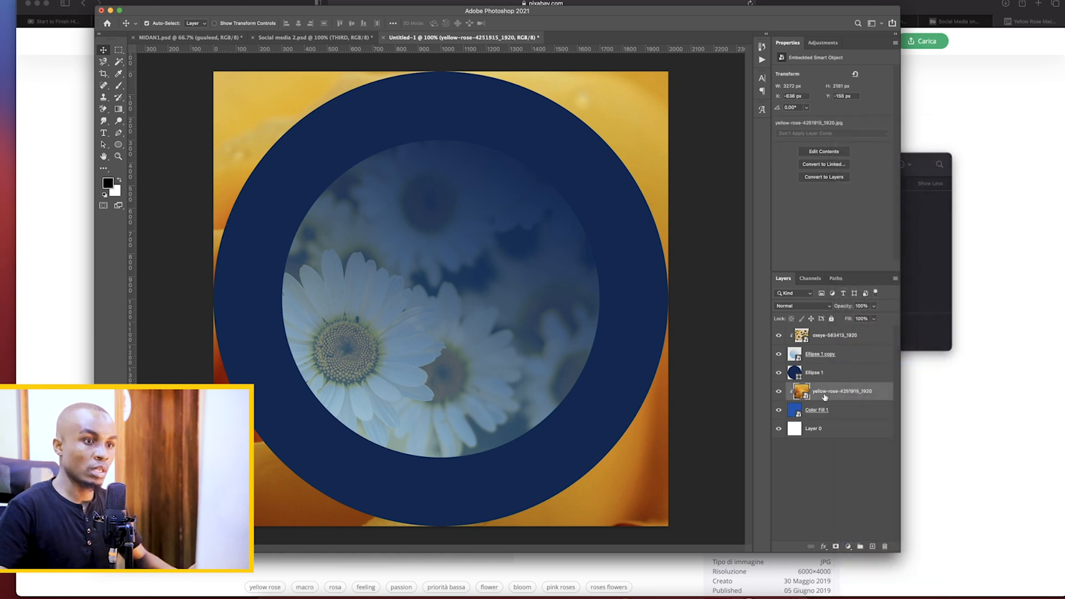
{"action": "left_click", "coordinate": [874, 306]}
{"action": "left_click_drag", "start_coordinate": [876, 318], "coordinate": [858, 319]}
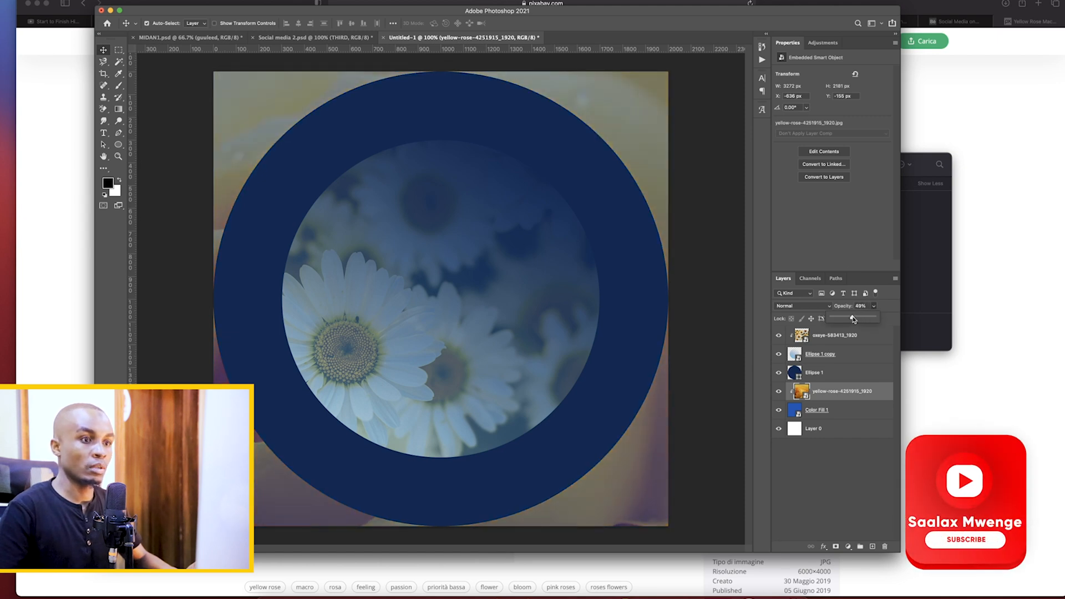
{"action": "left_click", "coordinate": [832, 527]}
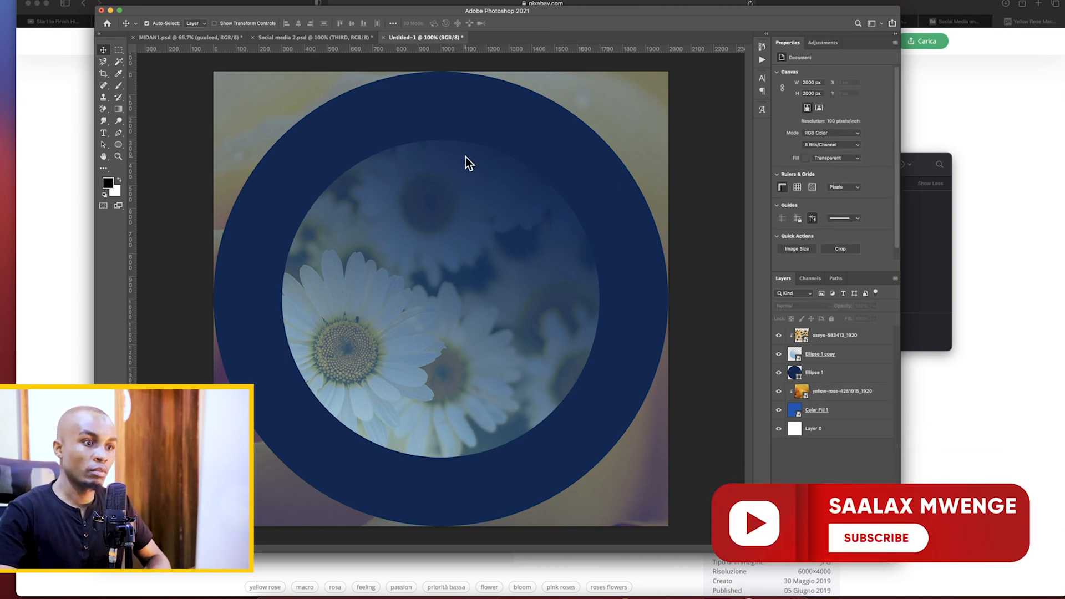
Change the fill of the Ellipse 1 circle to the more saturated dark blue #07255d and deselect all layers
{"action": "double_click", "coordinate": [794, 373]}
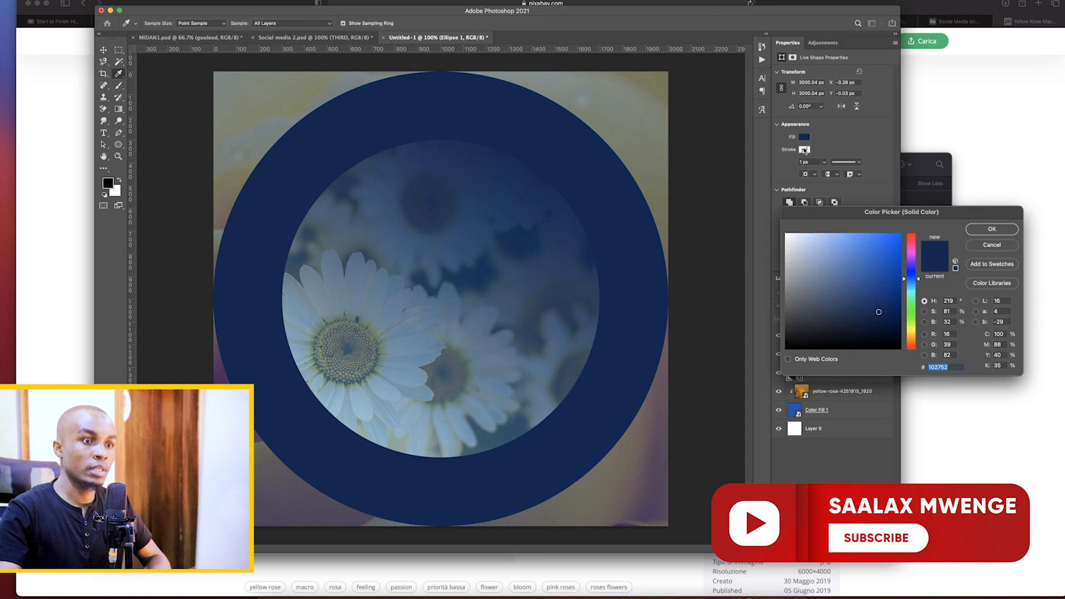
{"action": "left_click", "coordinate": [891, 305]}
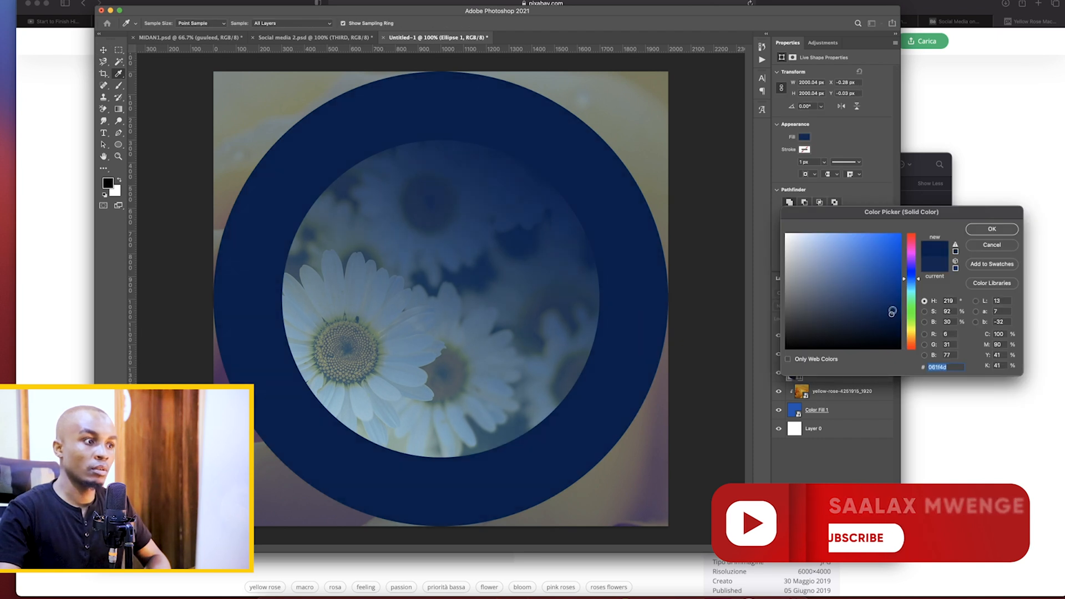
{"action": "left_click", "coordinate": [983, 230]}
{"action": "left_click", "coordinate": [794, 357]}
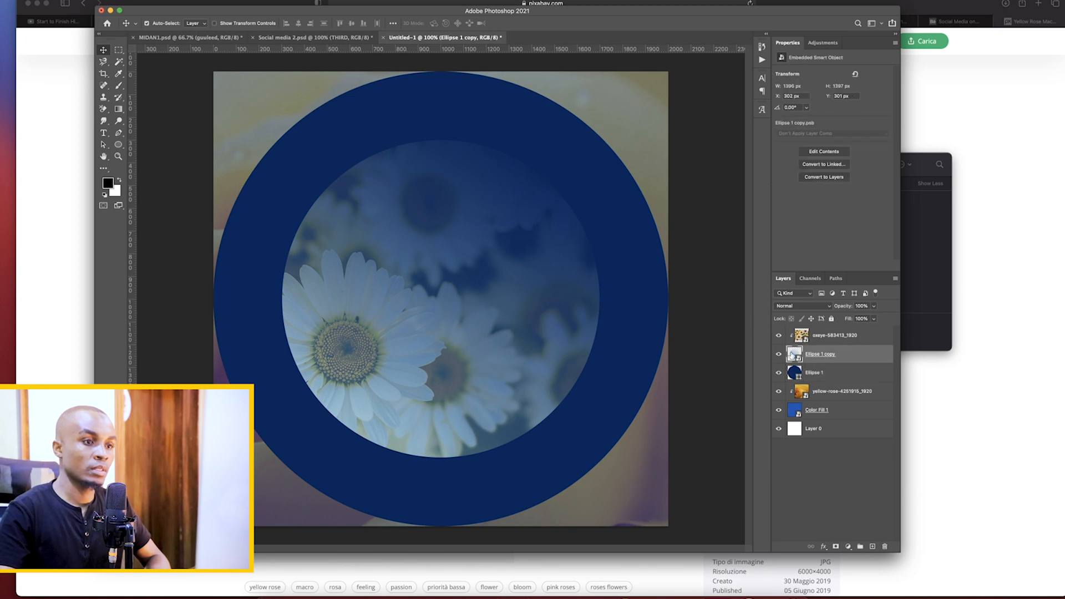
{"action": "left_click", "coordinate": [838, 486]}
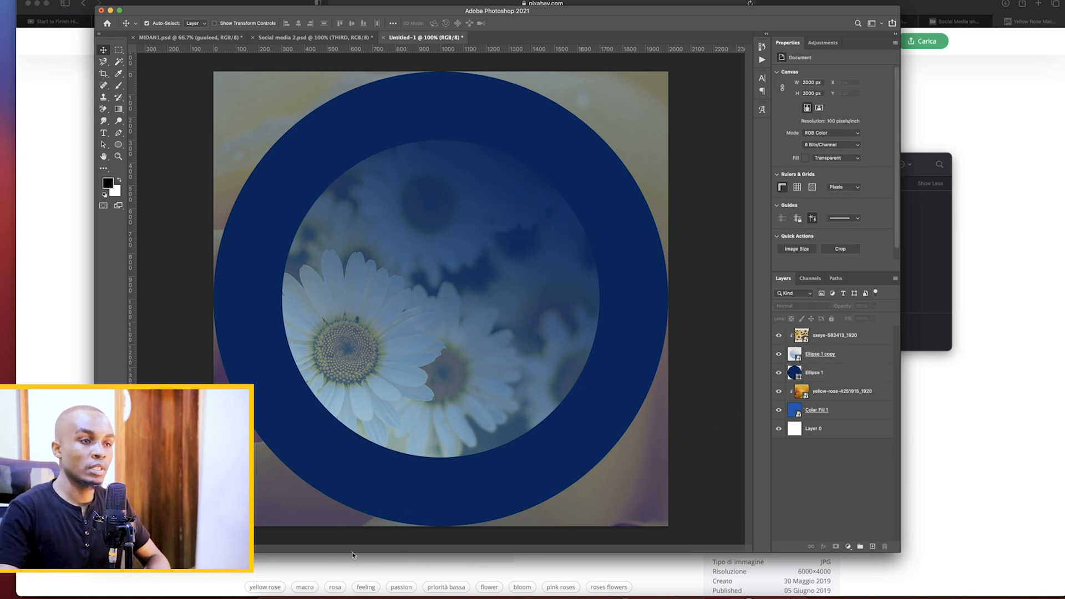
Switch to Finder, open the portrait shoot folder on the external drive, and browse to the photos of the woman in a yellow headscarf
{"action": "left_click", "coordinate": [923, 255]}
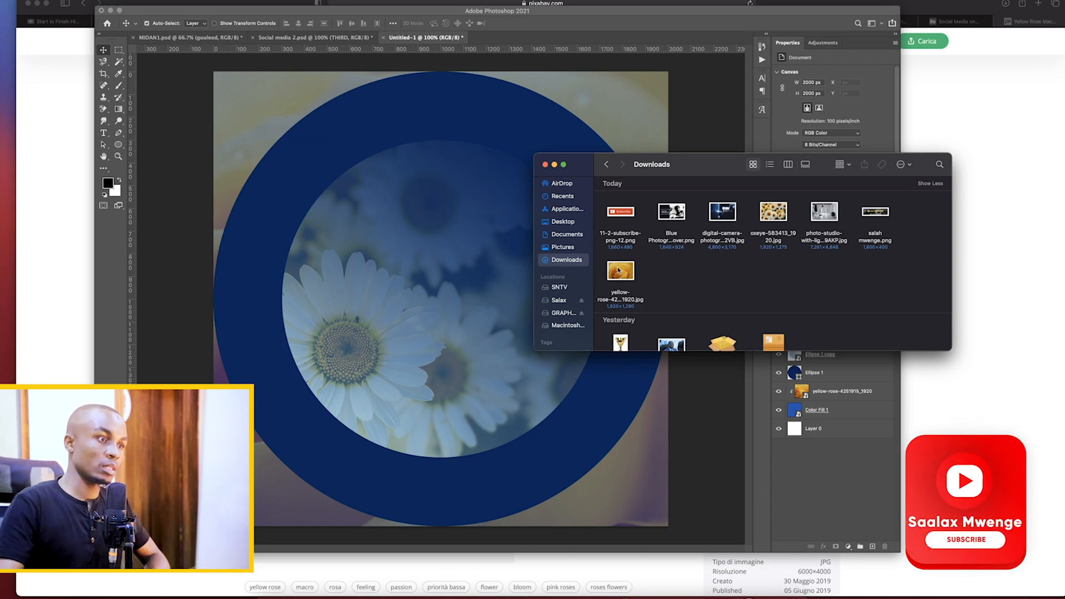
{"action": "left_click", "coordinate": [559, 300]}
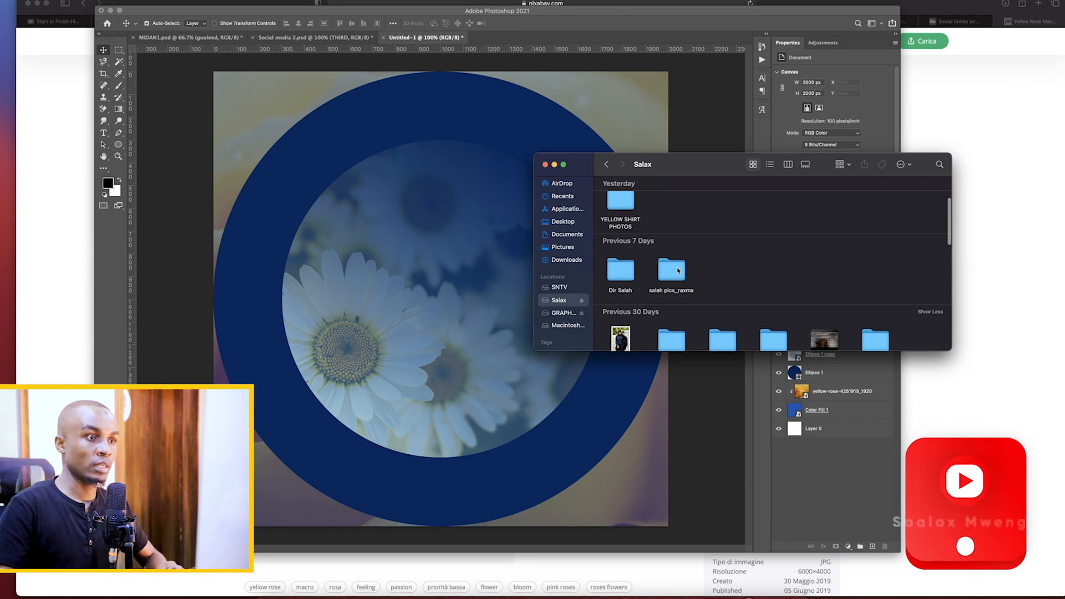
{"action": "double_click", "coordinate": [672, 272]}
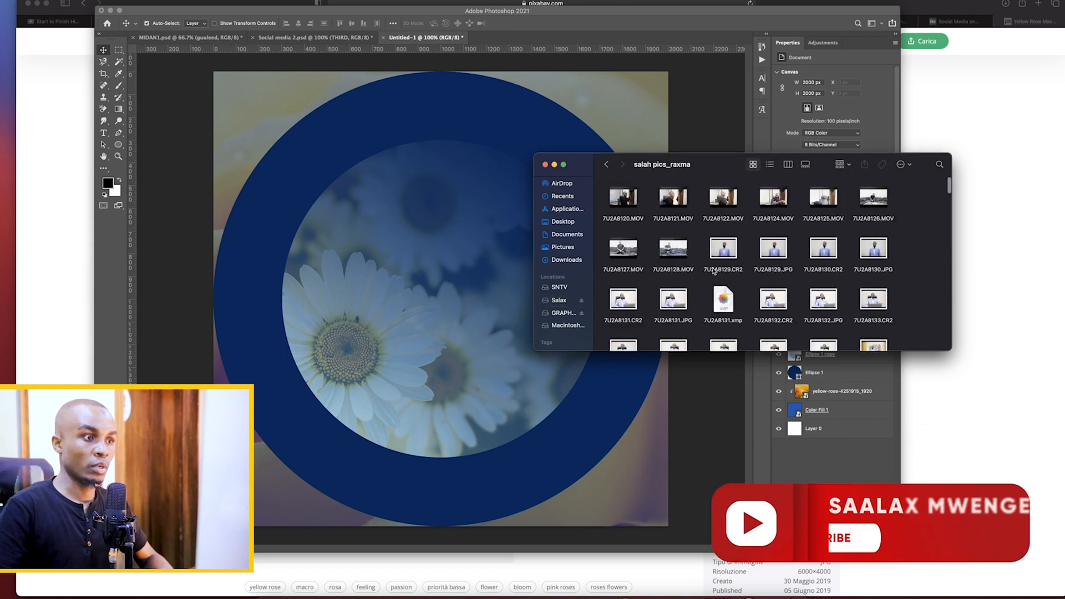
{"action": "scroll", "coordinate": [681, 278], "scroll_direction": "down", "scroll_amount": 3}
{"action": "scroll", "coordinate": [681, 269], "scroll_direction": "down", "scroll_amount": 5}
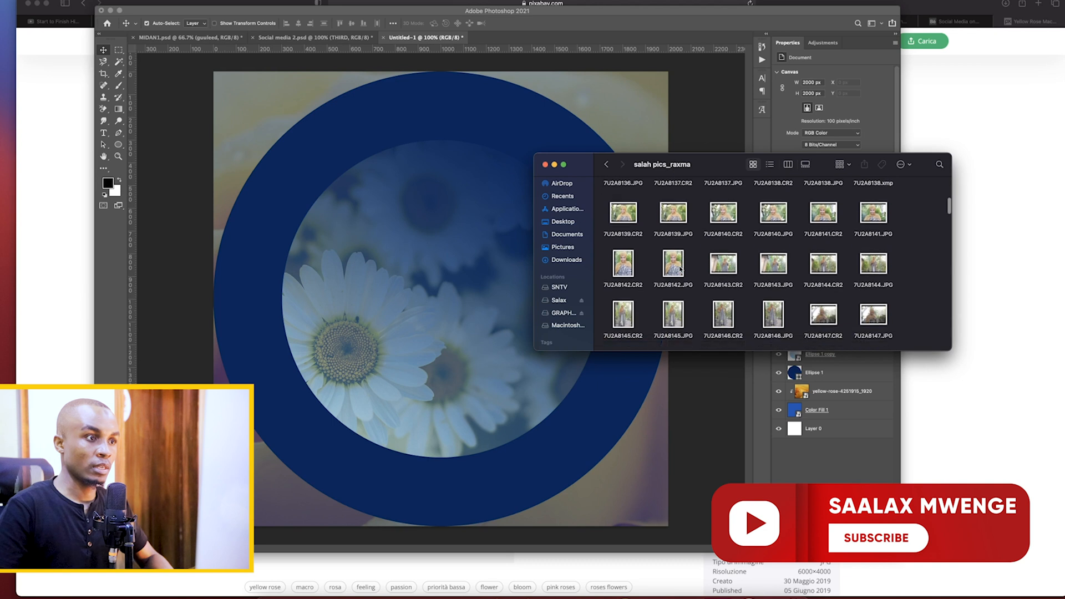
{"action": "scroll", "coordinate": [681, 269], "scroll_direction": "down", "scroll_amount": 10}
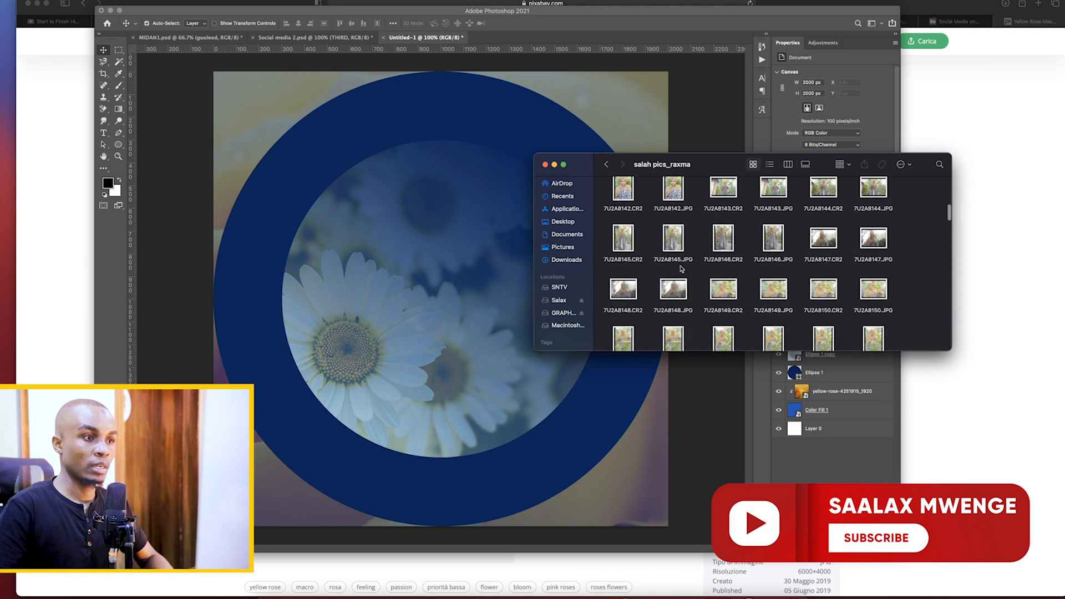
{"action": "scroll", "coordinate": [681, 269], "scroll_direction": "down", "scroll_amount": 12}
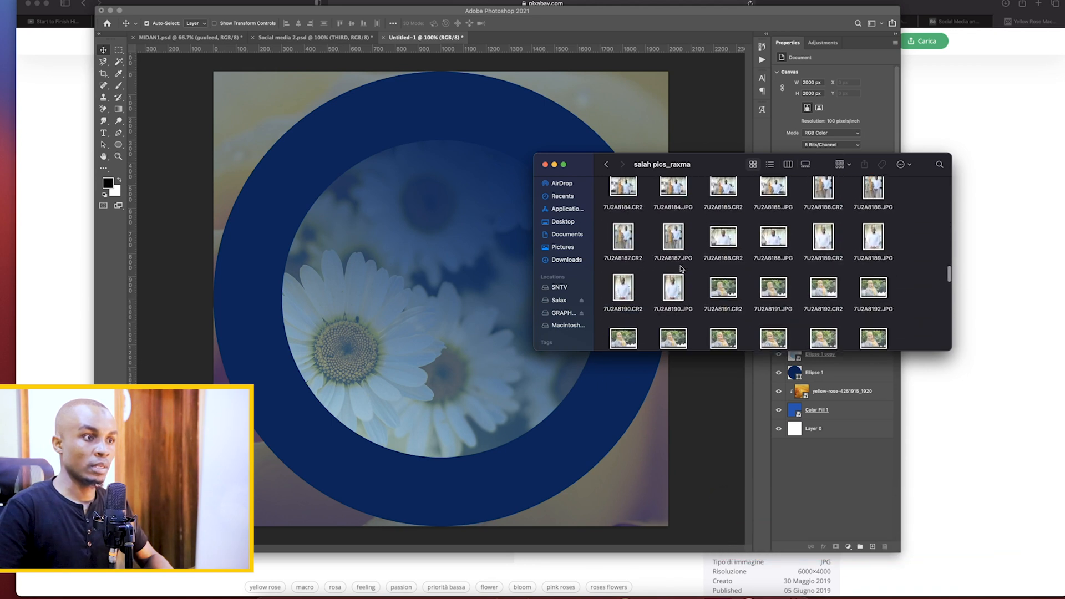
{"action": "scroll", "coordinate": [681, 245], "scroll_direction": "down", "scroll_amount": 3}
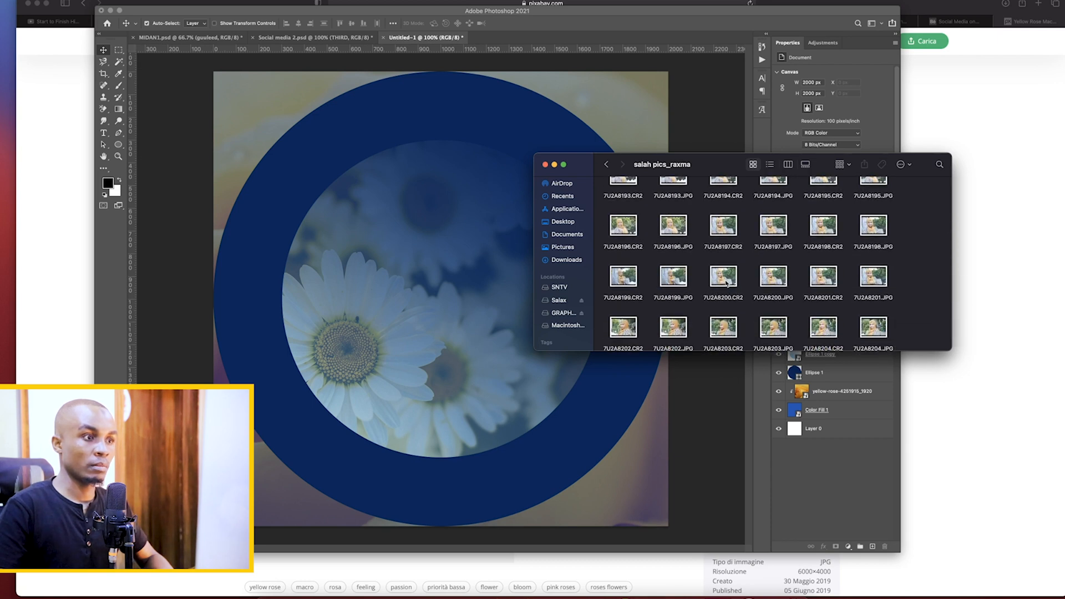
Preview the portraits 7U2A8199.JPG, 7U2A8205.JPG and 7U2A8204.JPG at full size to compare the poses
{"action": "left_click", "coordinate": [678, 282]}
{"action": "key", "text": "space"}
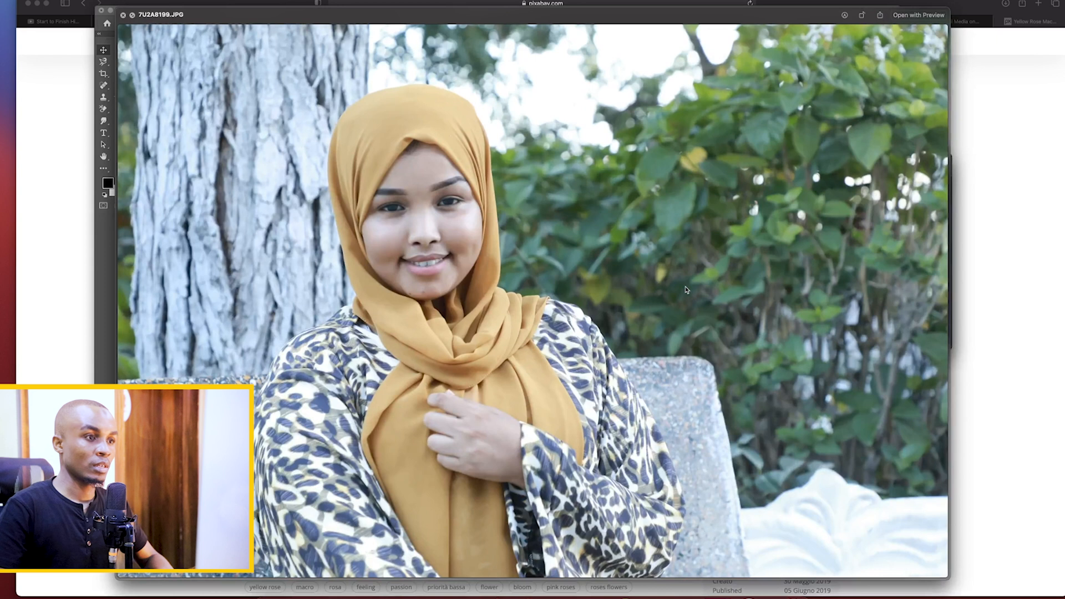
{"action": "key", "text": "space"}
{"action": "scroll", "coordinate": [686, 290], "scroll_direction": "down", "scroll_amount": 2}
{"action": "left_click", "coordinate": [687, 289]}
{"action": "key", "text": "space"}
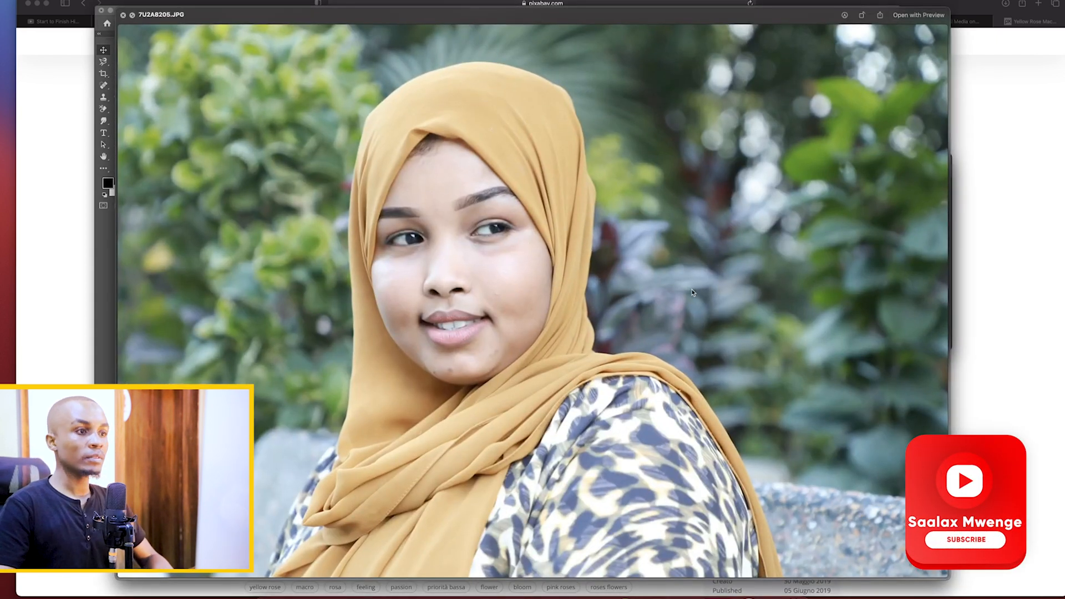
{"action": "key", "text": "space"}
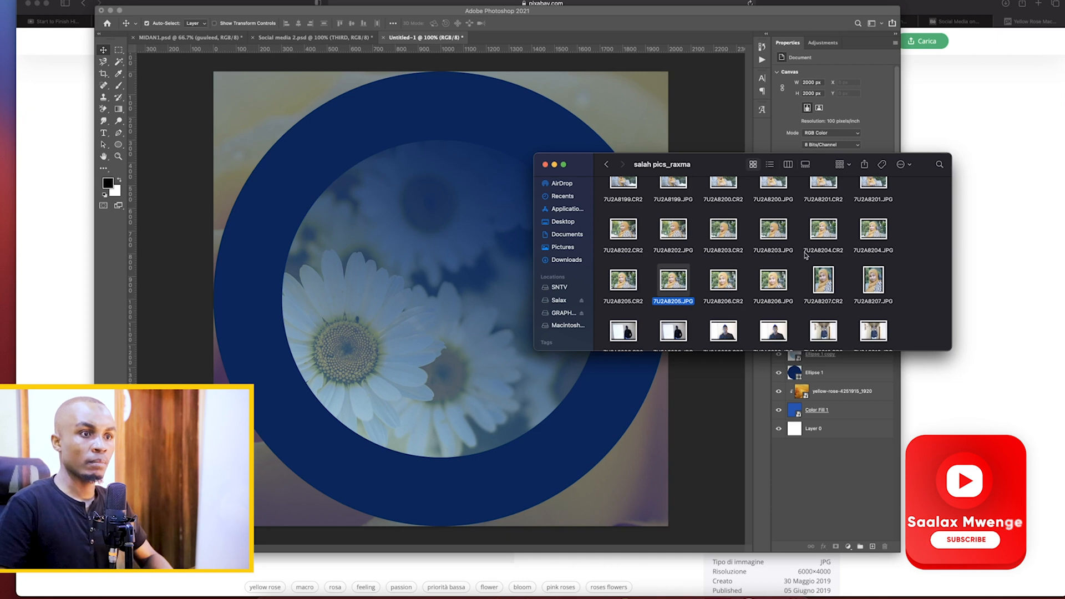
{"action": "left_click", "coordinate": [872, 234]}
{"action": "key", "text": "space"}
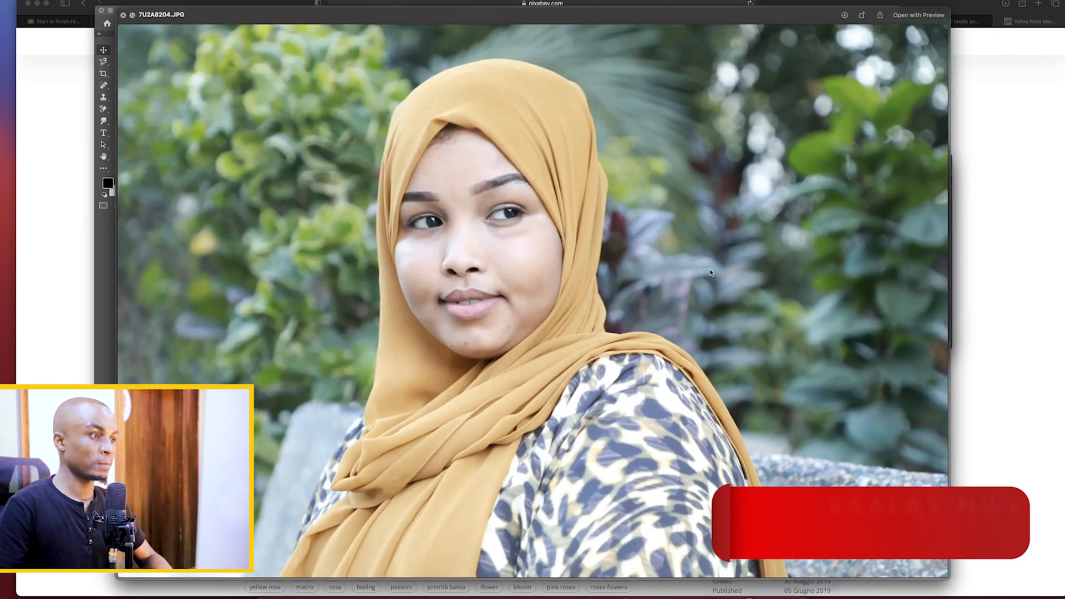
{"action": "key", "text": "space"}
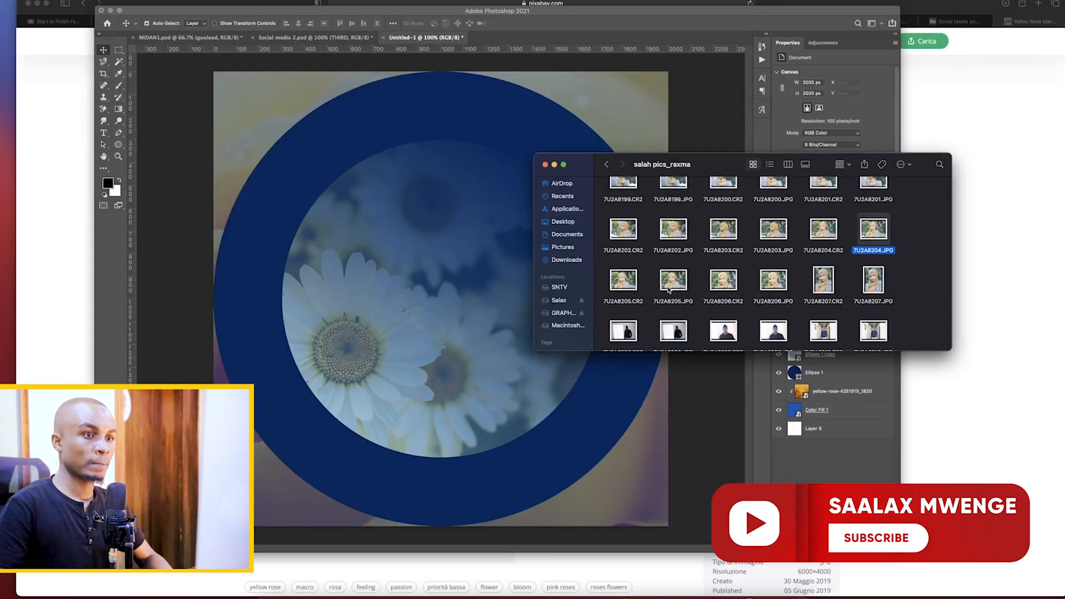
Bring the raw portrait 7U2A8204.CR2 into the Photoshop document through Camera Raw, and turn off its automatic Basic adjustments
{"action": "left_click", "coordinate": [829, 236]}
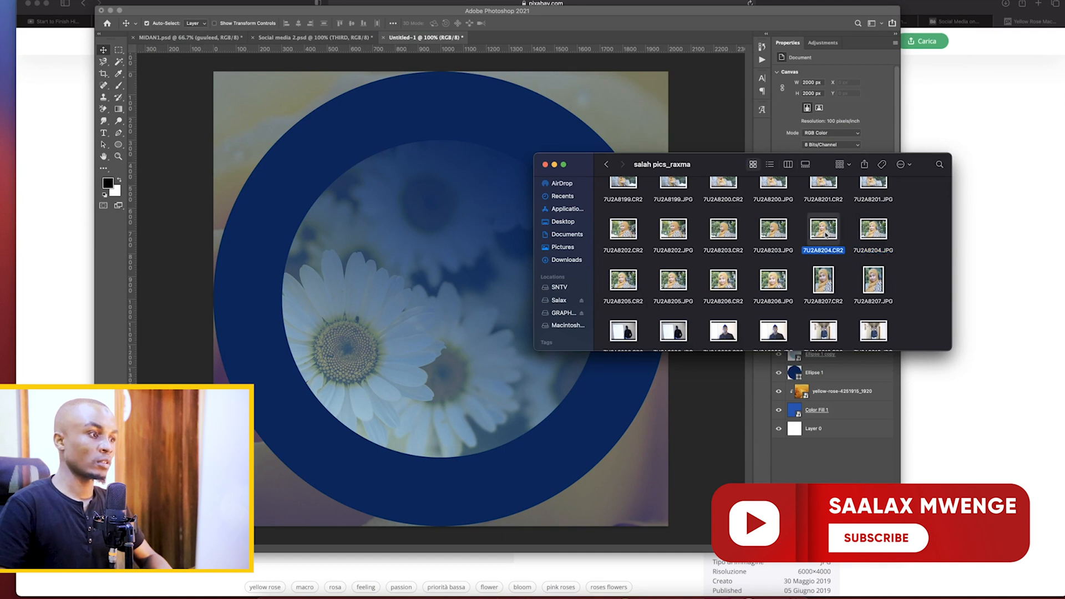
{"action": "left_click", "coordinate": [495, 338]}
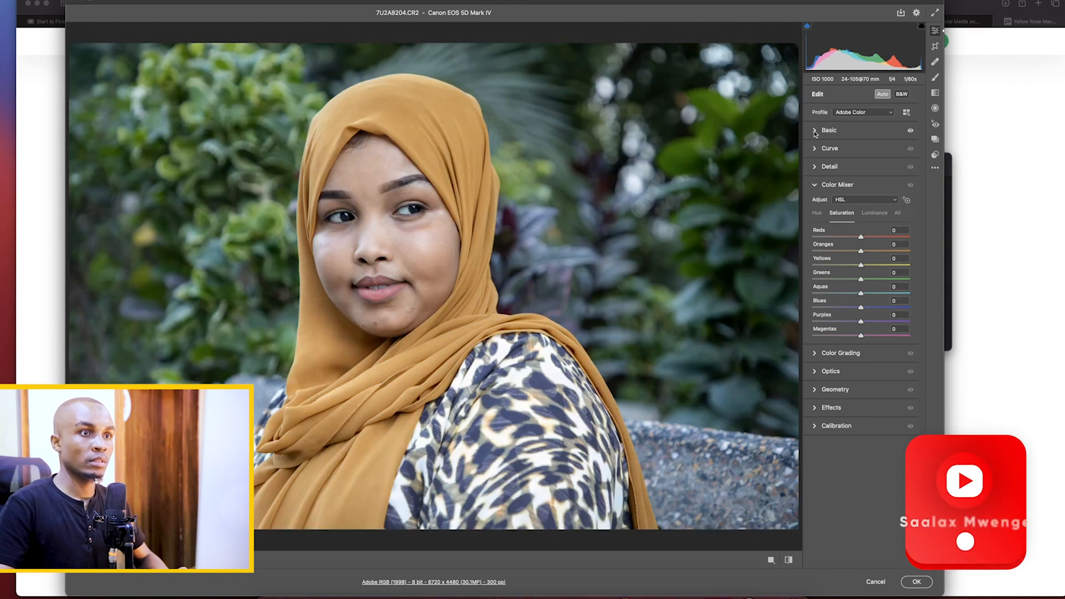
{"action": "left_click", "coordinate": [815, 131]}
{"action": "left_click", "coordinate": [887, 95]}
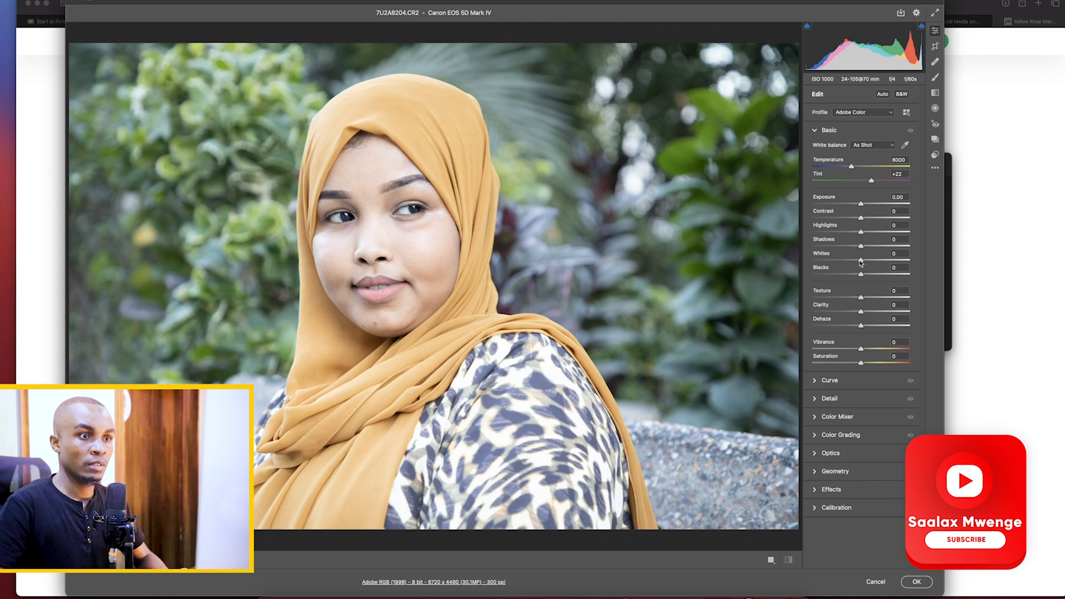
Set the portrait's Highlights to -82, Shadows to +92, Whites to +22 and Blacks to -84 in Camera Raw
{"action": "left_click_drag", "start_coordinate": [862, 247], "coordinate": [830, 234]}
{"action": "left_click_drag", "start_coordinate": [861, 275], "coordinate": [824, 276]}
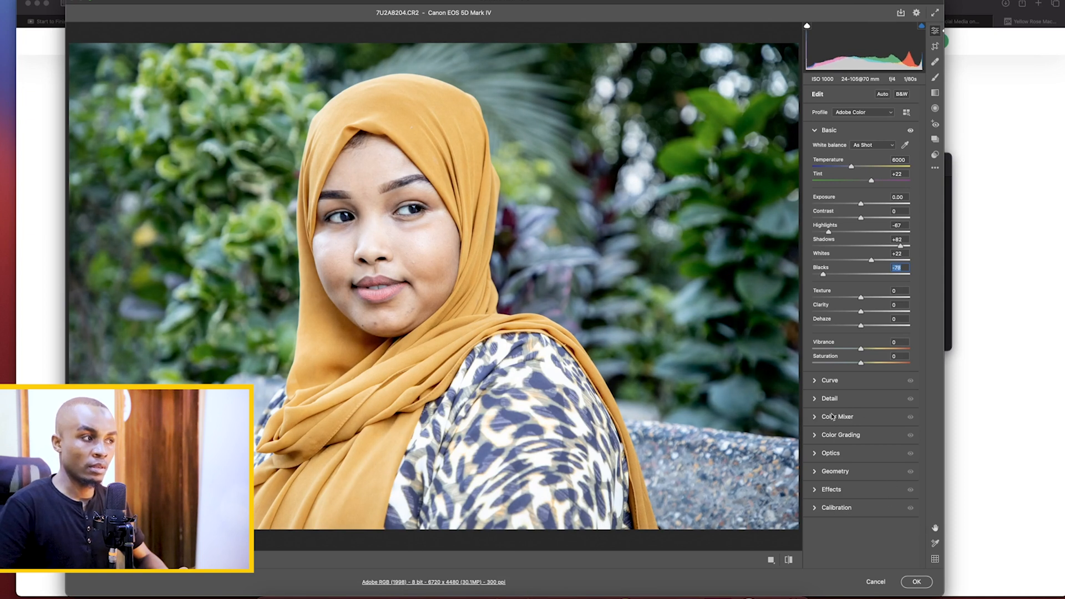
{"action": "left_click_drag", "start_coordinate": [823, 276], "coordinate": [821, 276]}
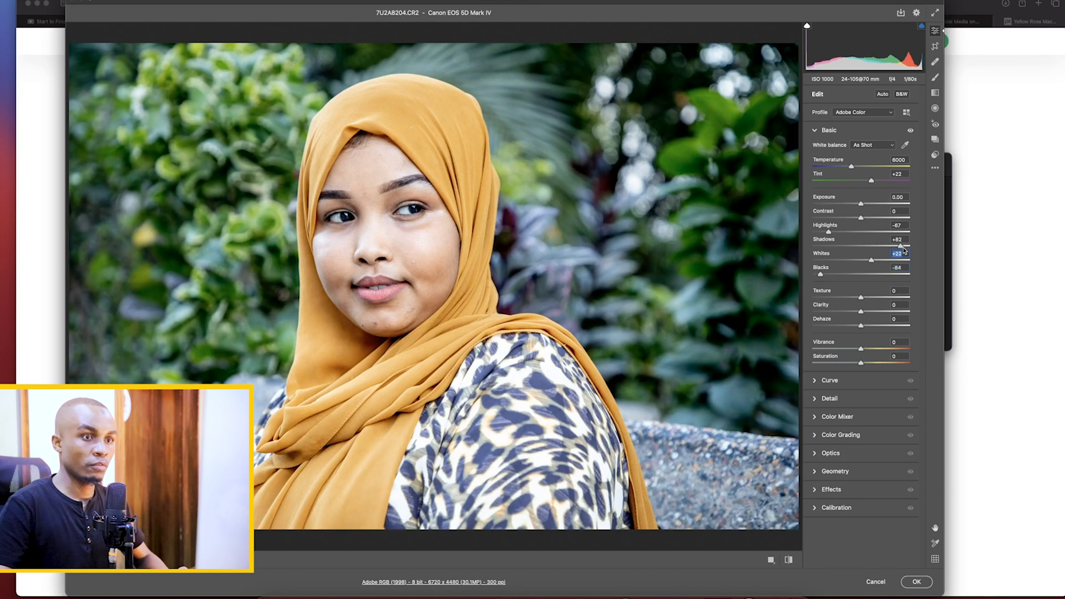
{"action": "left_click", "coordinate": [821, 232]}
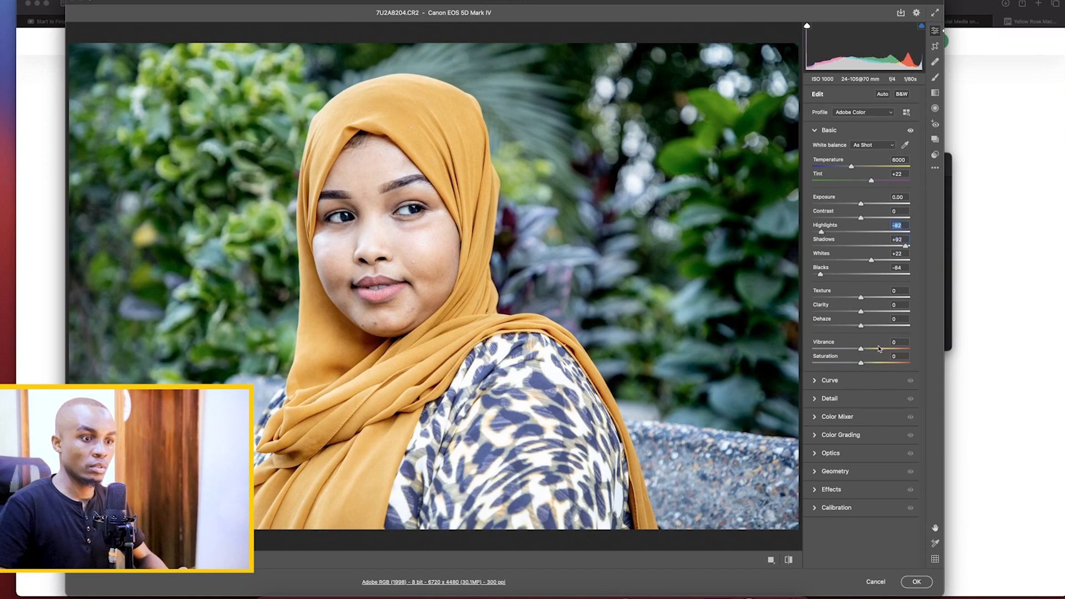
Open the Color Mixer's HSL saturation settings for the portrait
{"action": "left_click", "coordinate": [840, 423]}
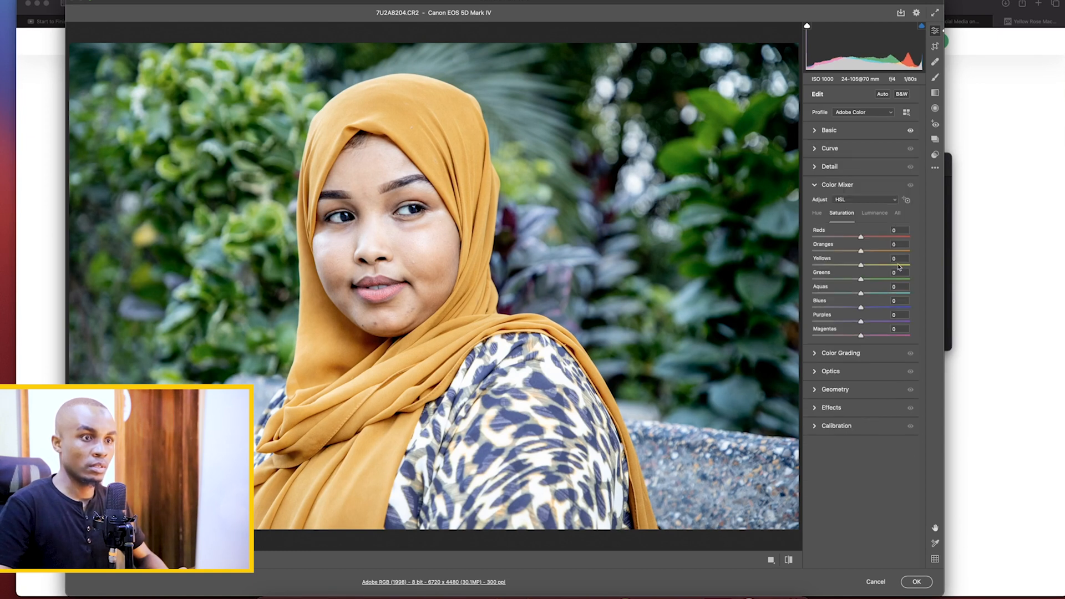
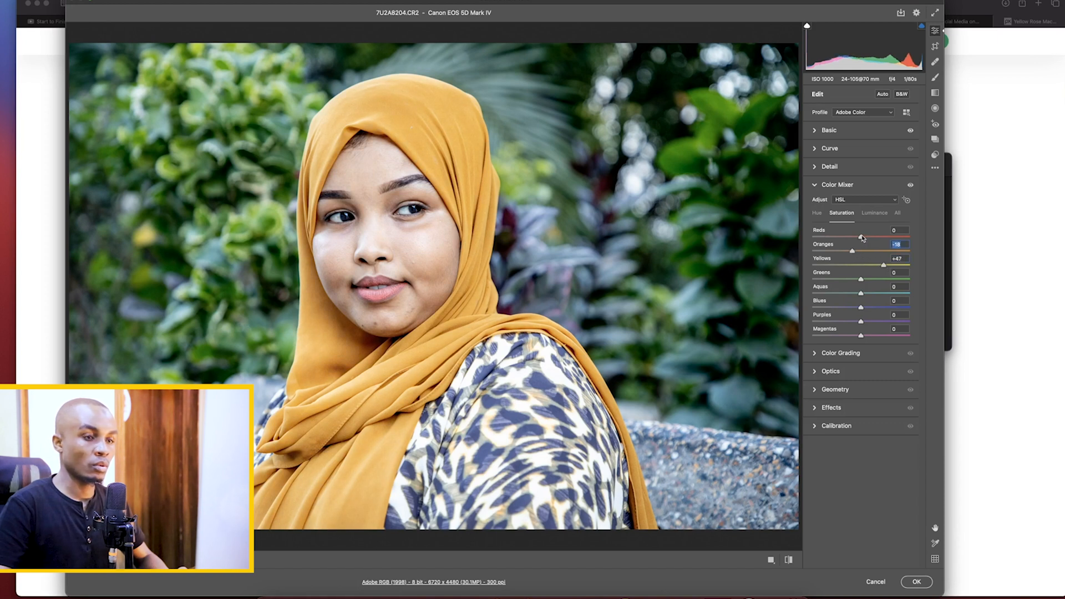
Set the portrait's colour saturation to Reds +10, Oranges -18 and Yellows +47, and place it on the canvas
{"action": "left_click", "coordinate": [862, 280]}
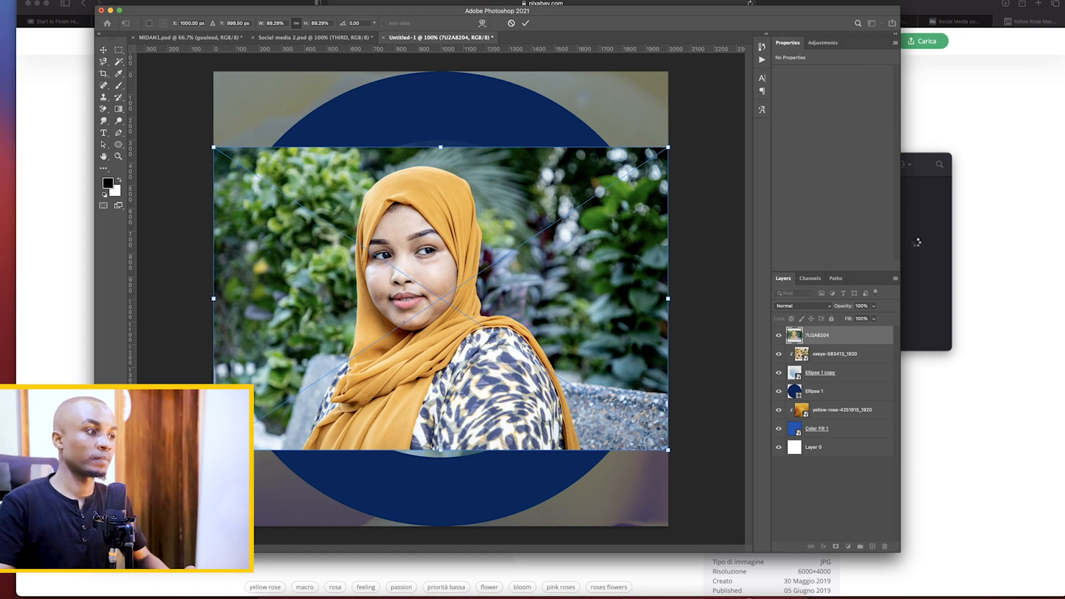
{"action": "key", "text": "Return"}
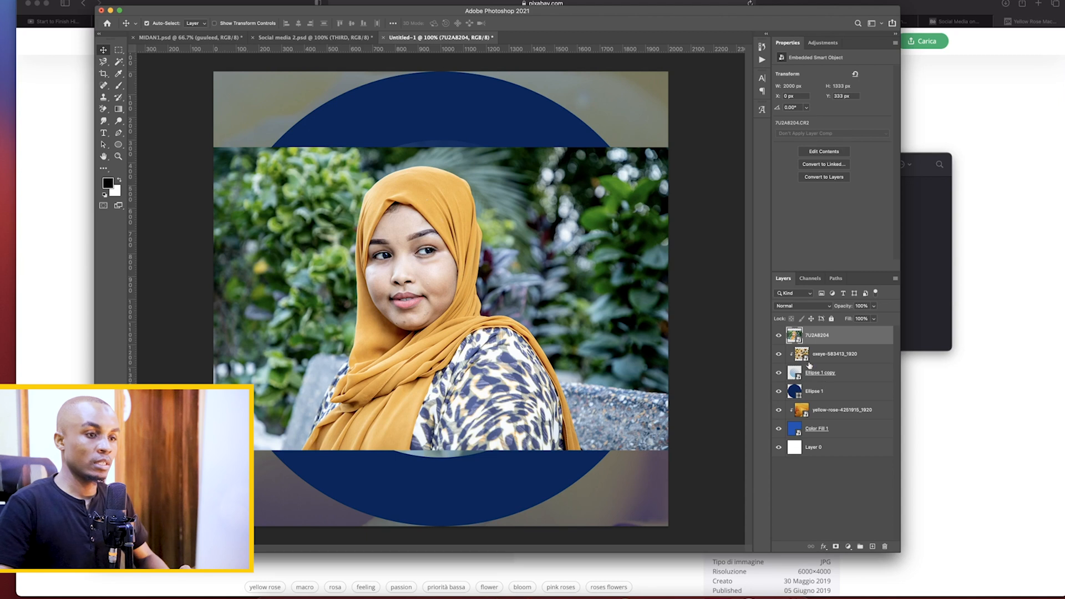
Convert the portrait smart object to a pixel layer with its transforms retained, and remove its background
{"action": "left_click", "coordinate": [825, 177]}
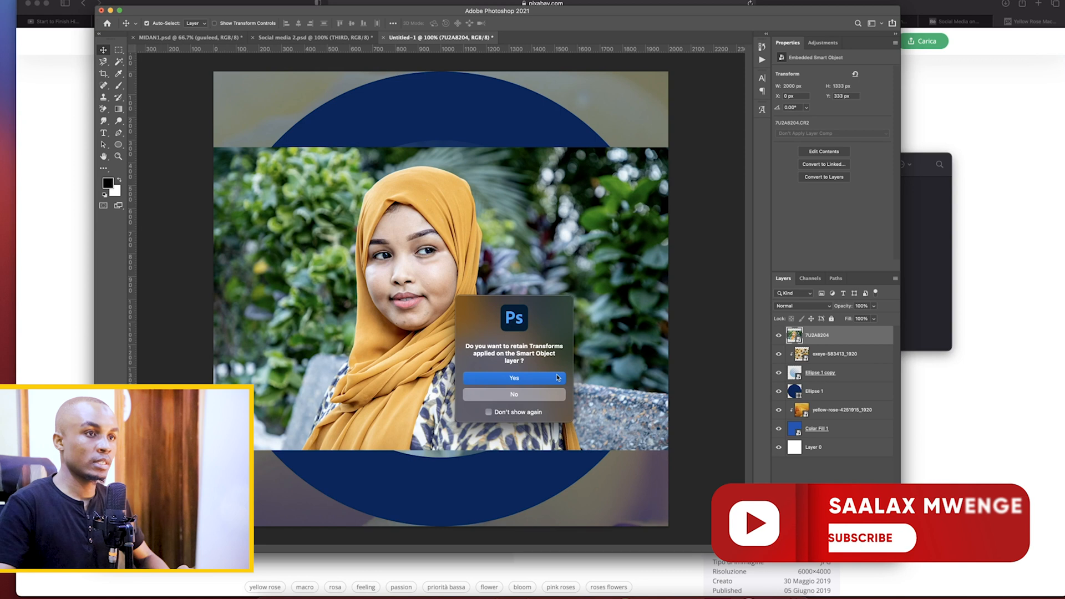
{"action": "key", "text": "Return"}
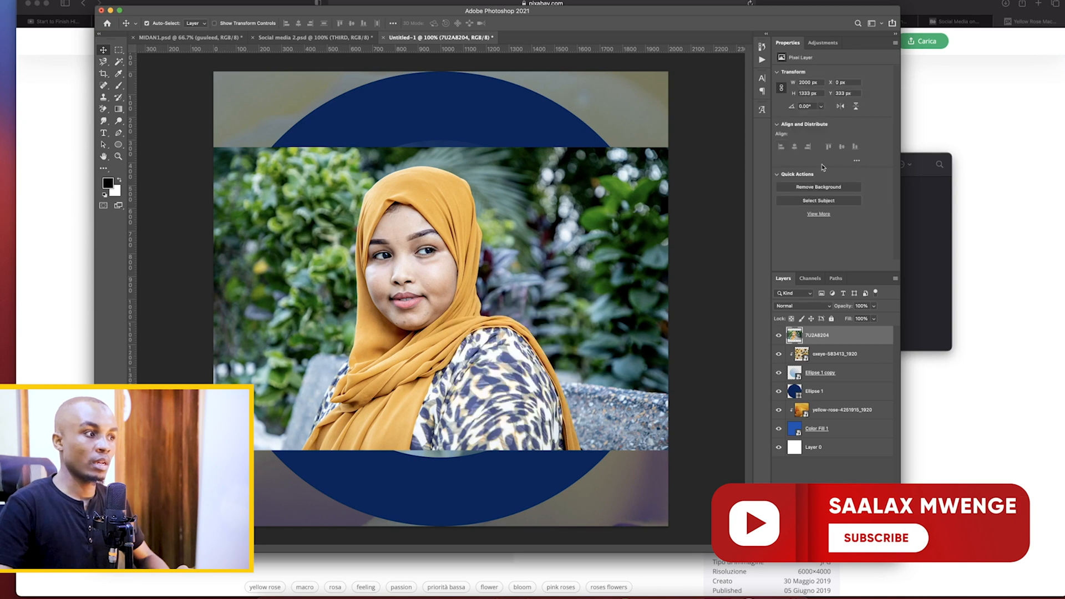
{"action": "left_click", "coordinate": [826, 188]}
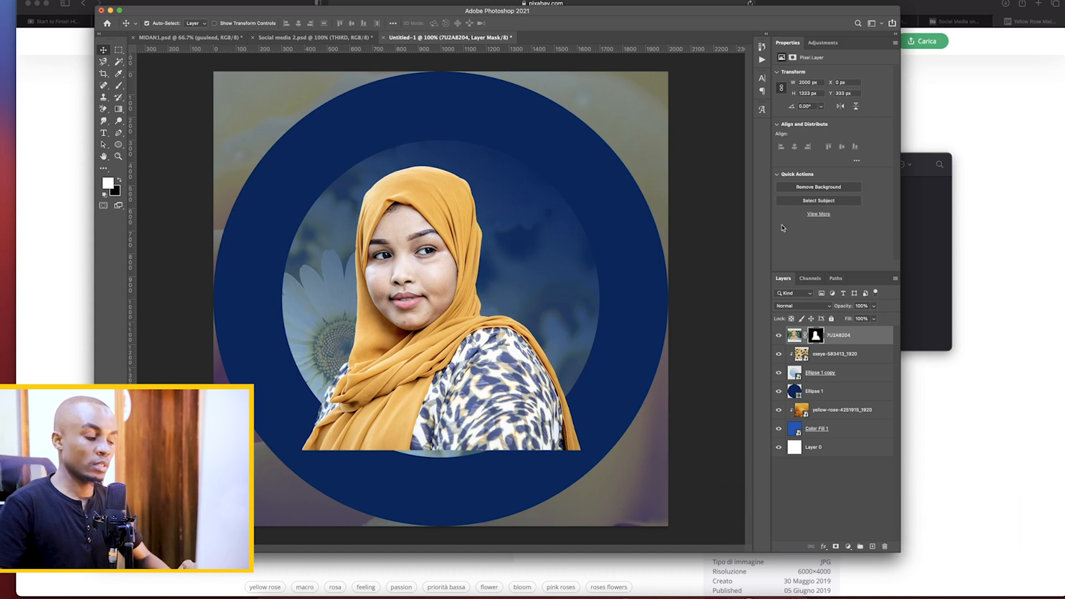
Scale the cut-out portrait to about 150% so it fills the canvas height, and shift it toward the right side of the design
{"action": "left_click", "coordinate": [795, 338]}
{"action": "key", "text": "super+t"}
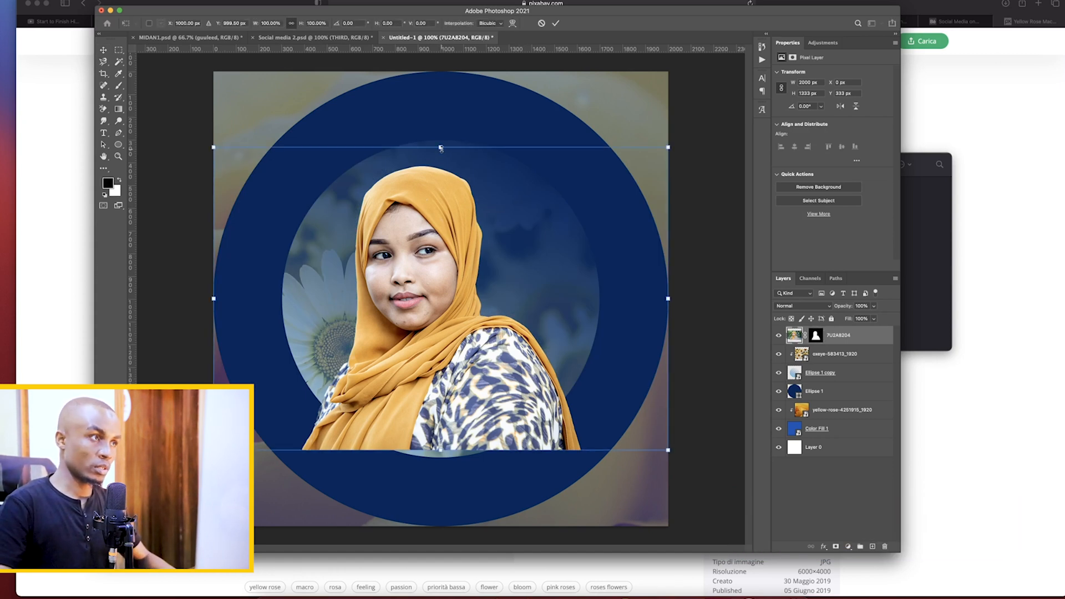
{"action": "left_click_drag", "start_coordinate": [442, 148], "coordinate": [441, 66]}
{"action": "left_click_drag", "start_coordinate": [440, 451], "coordinate": [449, 531]}
{"action": "left_click_drag", "start_coordinate": [426, 394], "coordinate": [534, 400]}
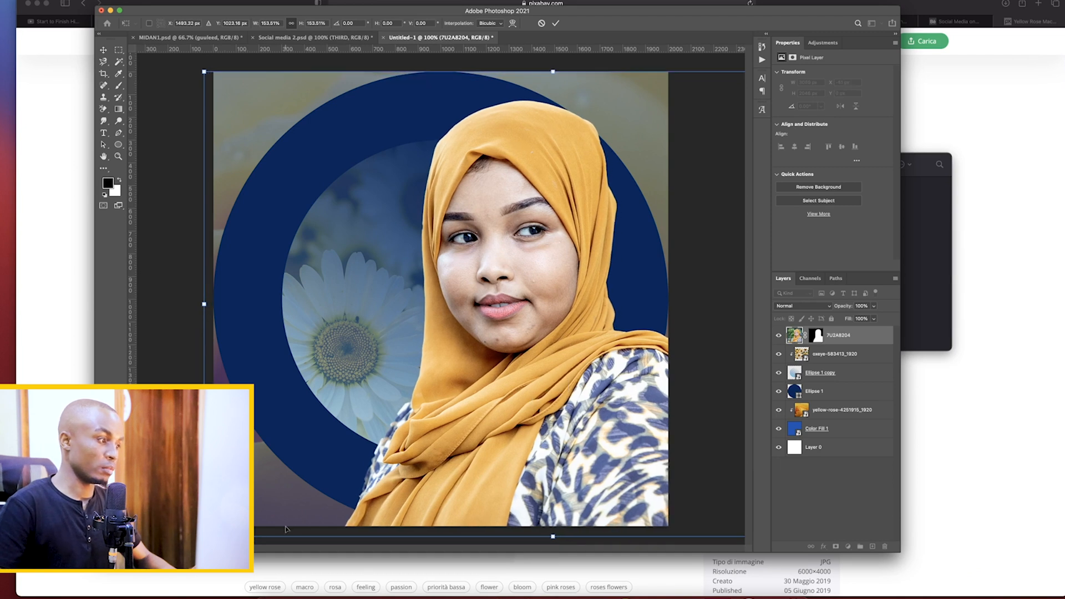
{"action": "left_click_drag", "start_coordinate": [204, 537], "coordinate": [219, 527]}
{"action": "left_click_drag", "start_coordinate": [520, 460], "coordinate": [514, 459]}
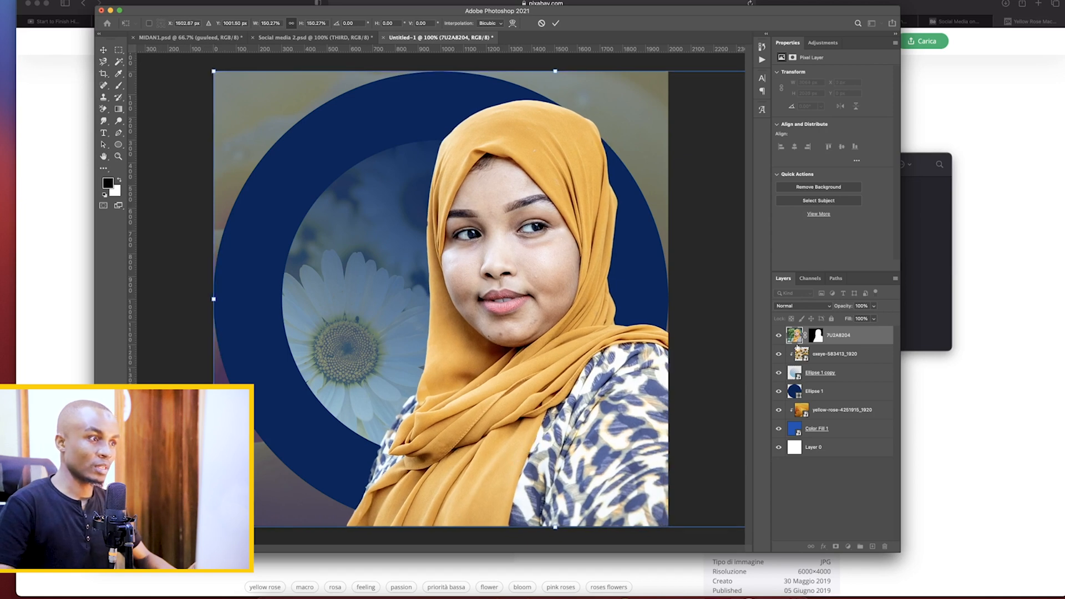
{"action": "key", "text": "Return"}
Check the Sampali post of the doctor on Behance for how the portrait's lower part fades, and return to Photoshop
{"action": "key", "text": "super+Tab"}
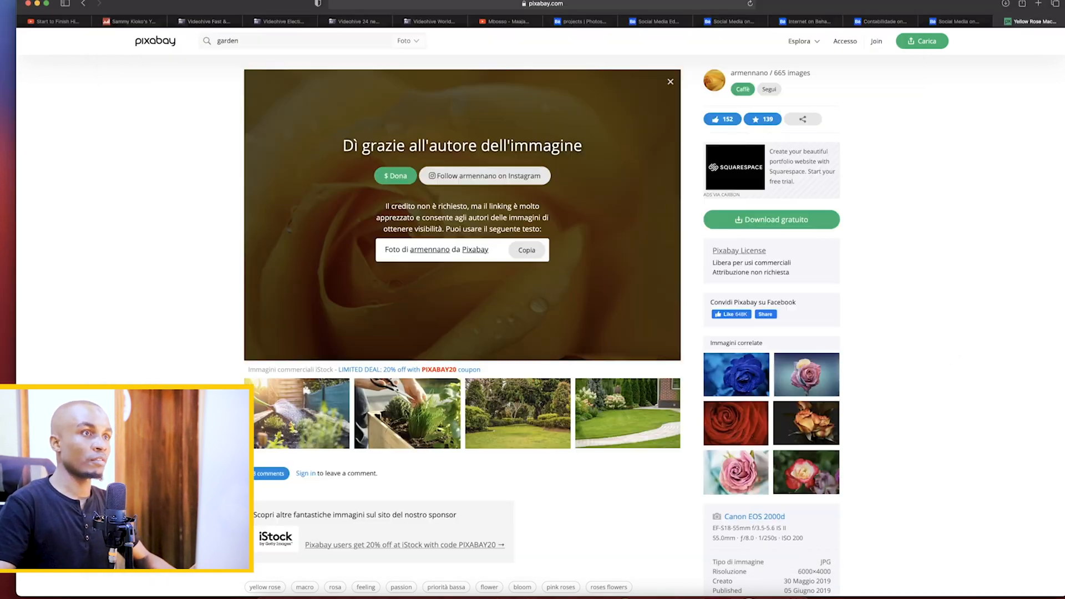
{"action": "left_click", "coordinate": [882, 21]}
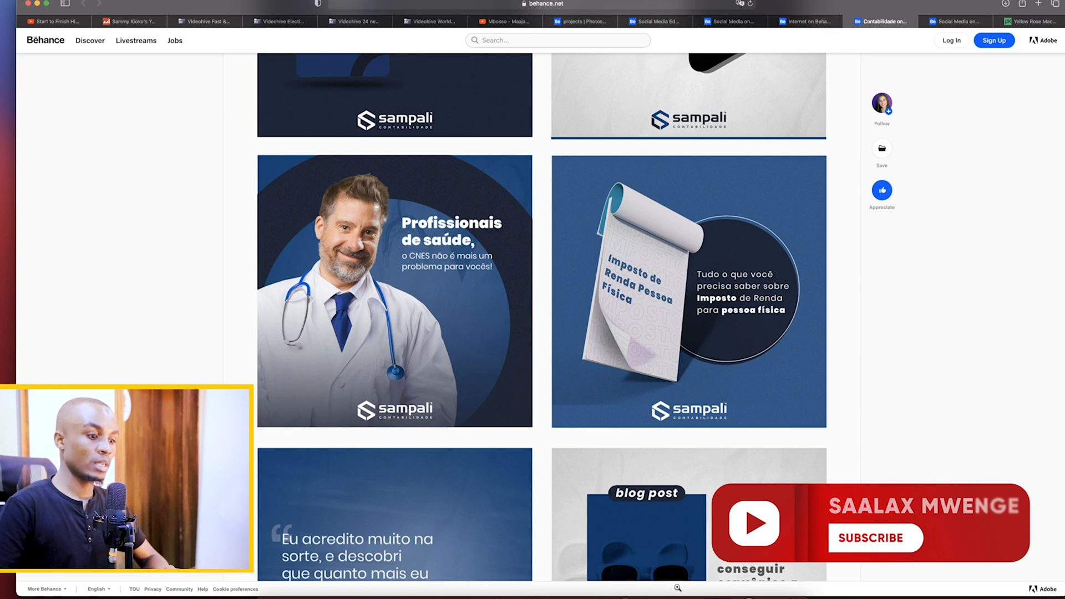
{"action": "left_click", "coordinate": [656, 594]}
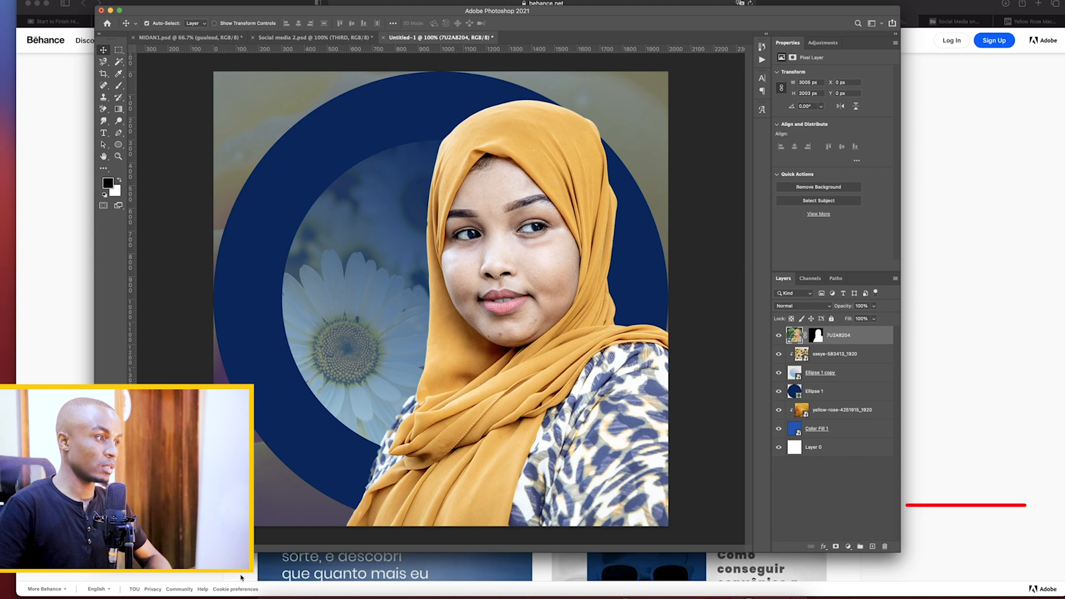
{"action": "left_click", "coordinate": [280, 563]}
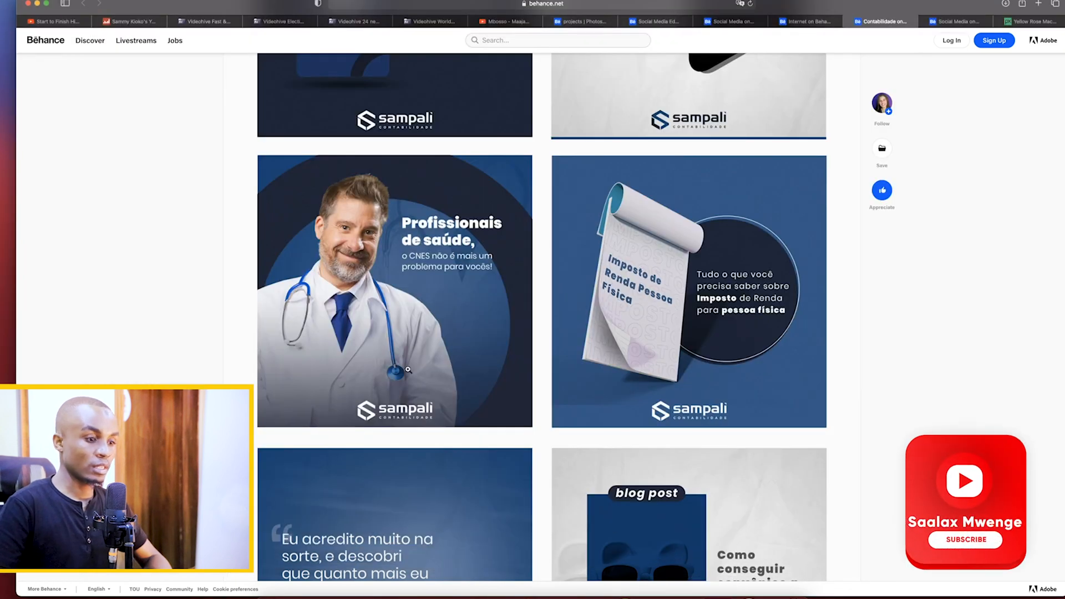
{"action": "left_click", "coordinate": [656, 598]}
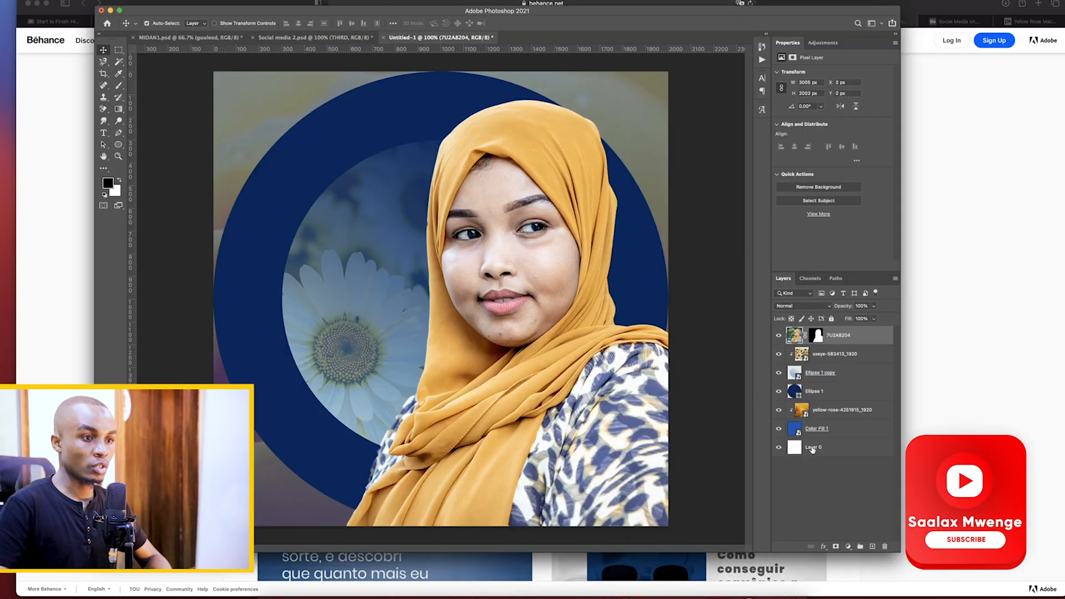
Add a linear color-to-transparent gradient fill layer above the portrait, with its starting color stop set to dark brown #4d390d
{"action": "left_click", "coordinate": [848, 546]}
{"action": "left_click", "coordinate": [867, 567]}
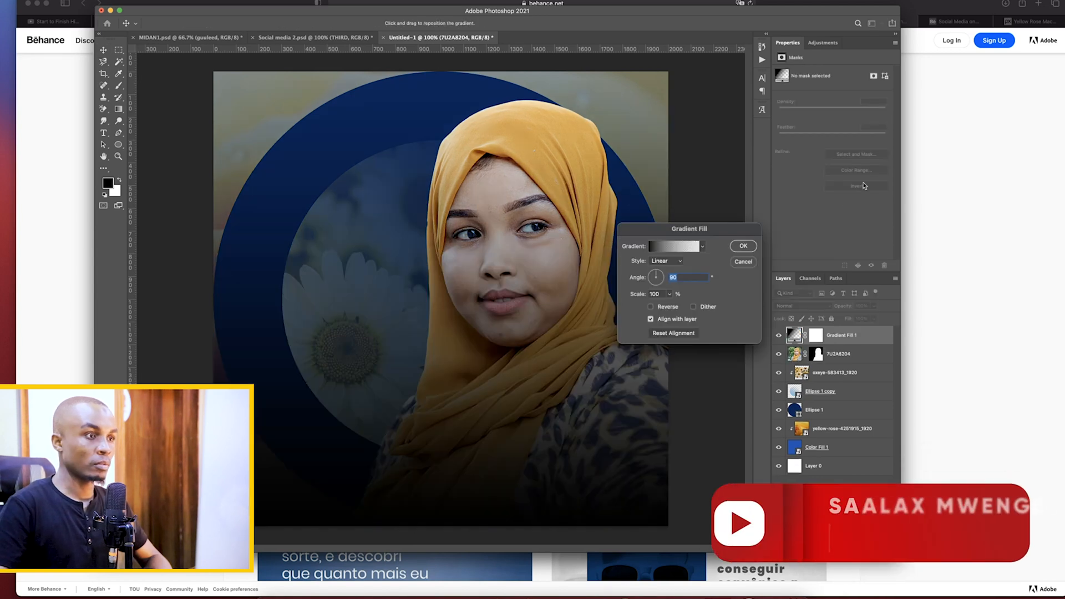
{"action": "left_click", "coordinate": [659, 248]}
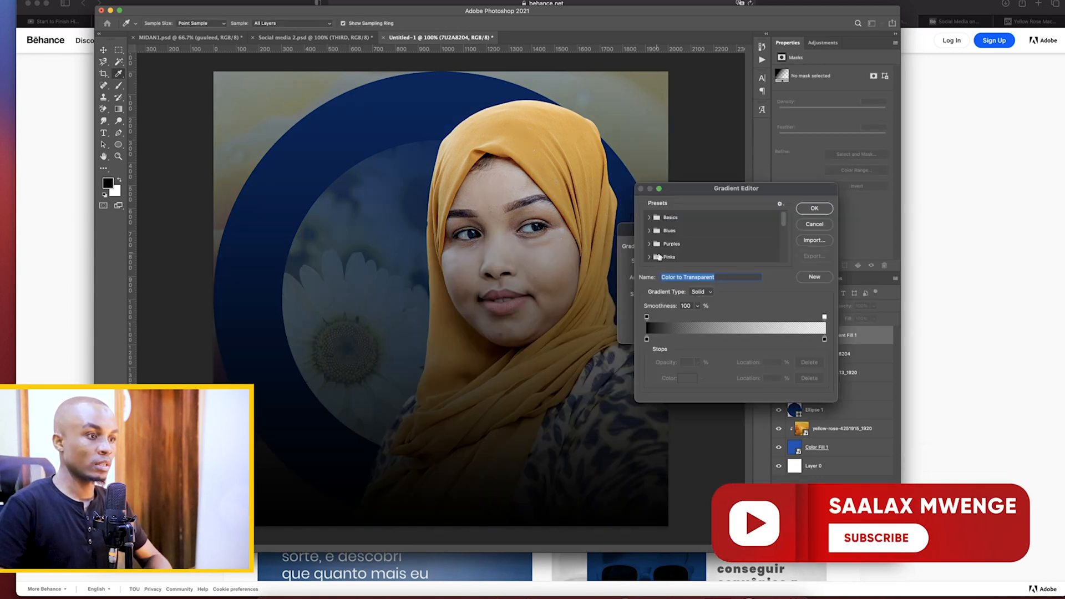
{"action": "left_click", "coordinate": [647, 339]}
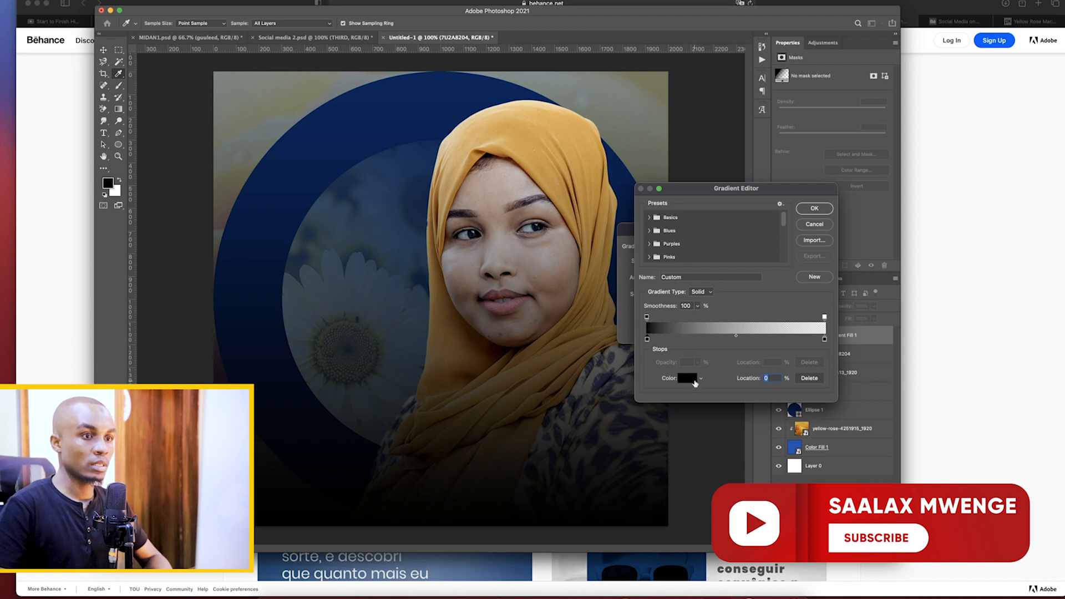
{"action": "left_click", "coordinate": [688, 378]}
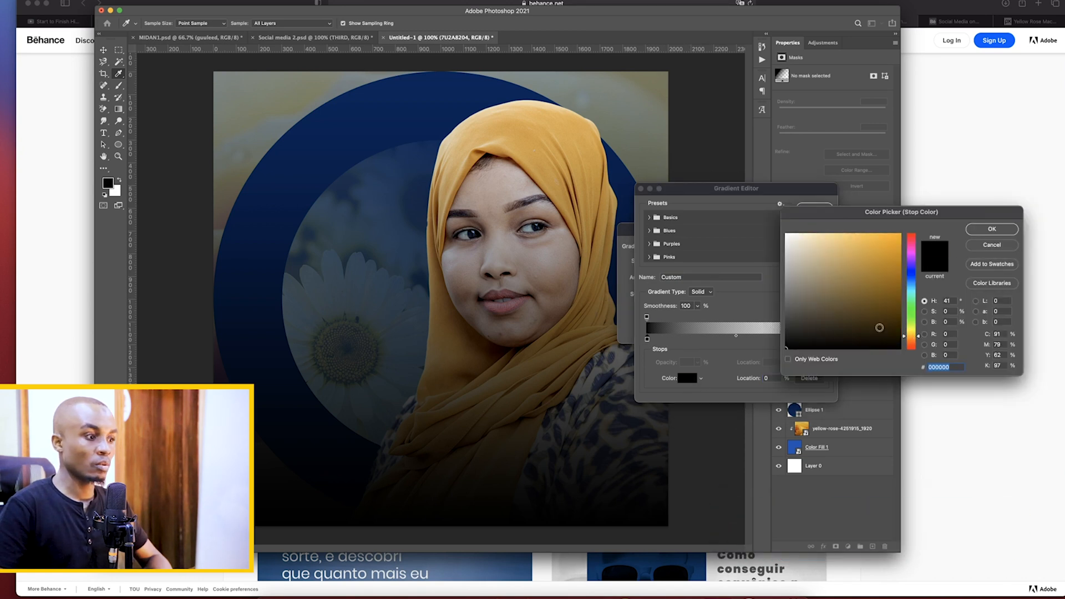
{"action": "left_click", "coordinate": [880, 328]}
{"action": "left_click", "coordinate": [889, 321]}
{"action": "left_click", "coordinate": [882, 315]}
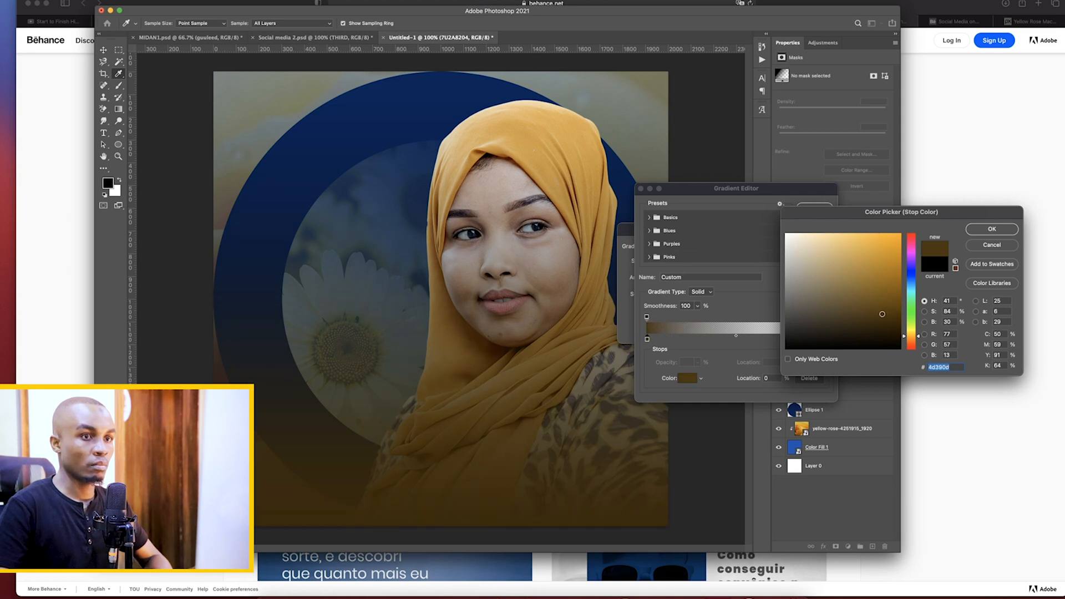
{"action": "left_click", "coordinate": [989, 229]}
Sample the hijab's gold for the gradient's end color stop and move the transparent opacity stop inward to roughly two-thirds of the gradient
{"action": "left_click", "coordinate": [825, 340]}
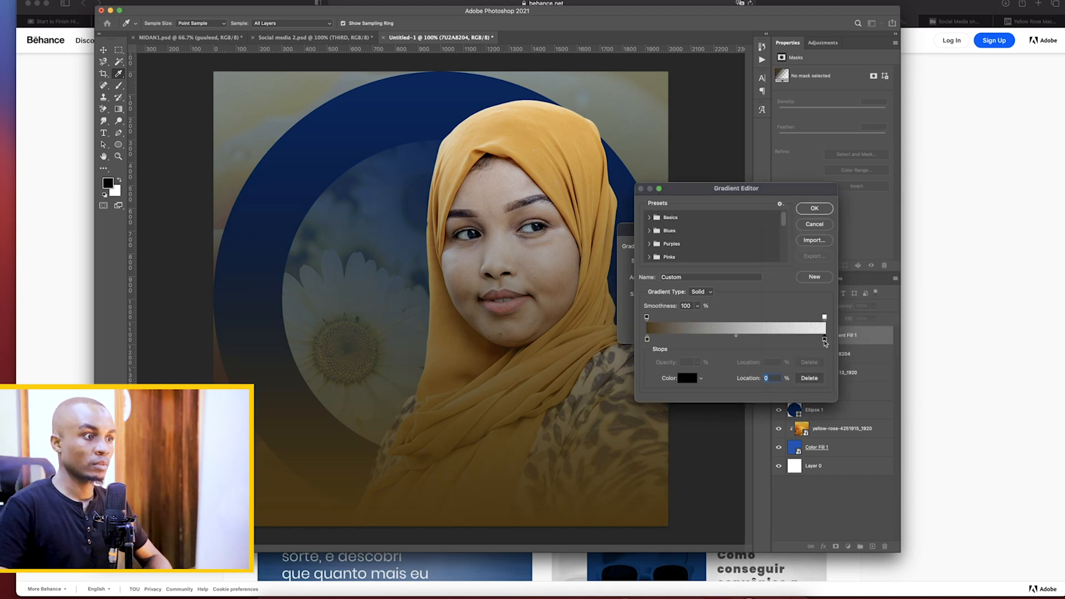
{"action": "left_click", "coordinate": [602, 267]}
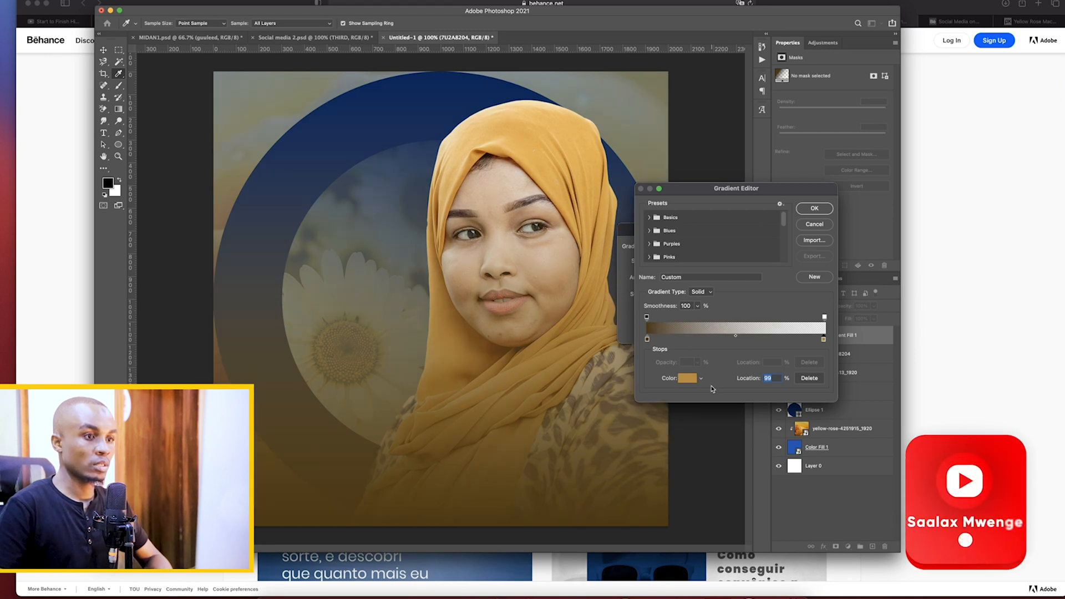
{"action": "left_click_drag", "start_coordinate": [824, 322], "coordinate": [761, 319]}
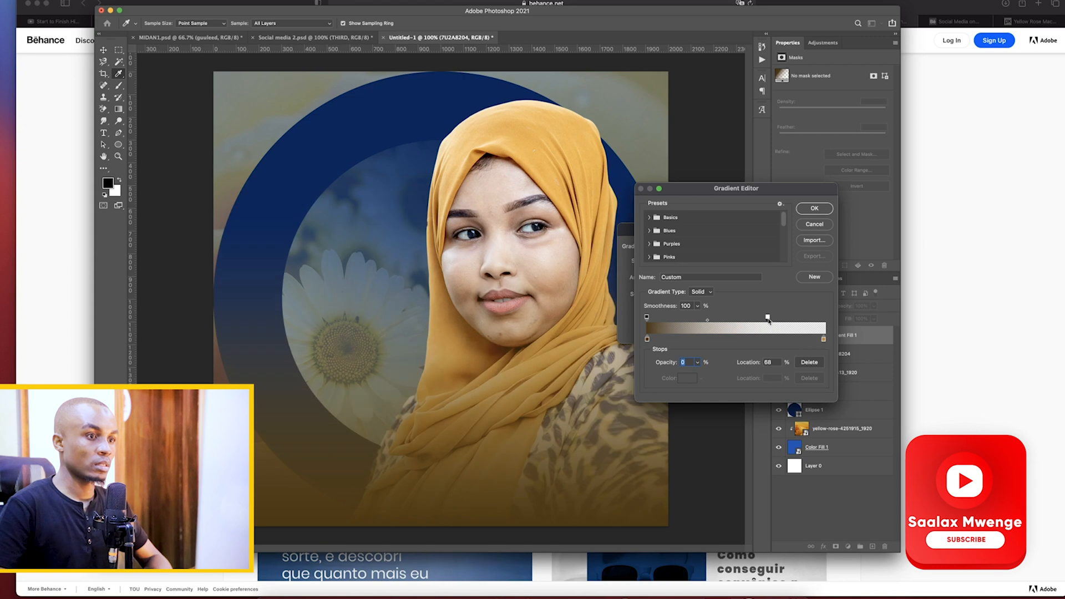
Change the gradient's starting color stop to the light gold #e9b85e sampled from the hijab, and apply the gradient fill
{"action": "left_click", "coordinate": [647, 338]}
{"action": "left_click", "coordinate": [688, 378]}
{"action": "left_click", "coordinate": [581, 343]}
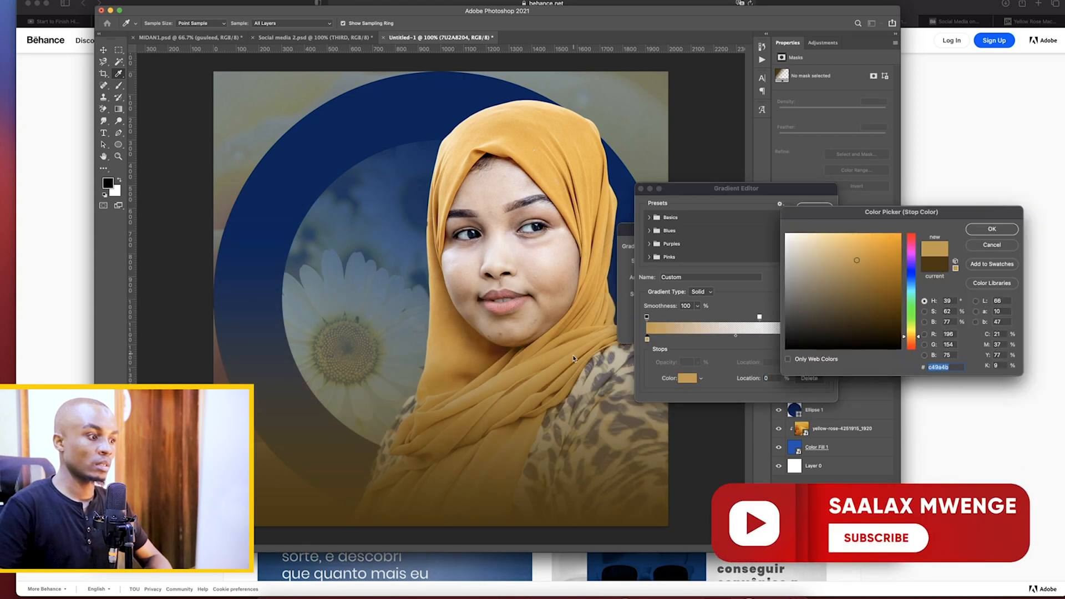
{"action": "left_click", "coordinate": [985, 230]}
{"action": "left_click", "coordinate": [814, 210]}
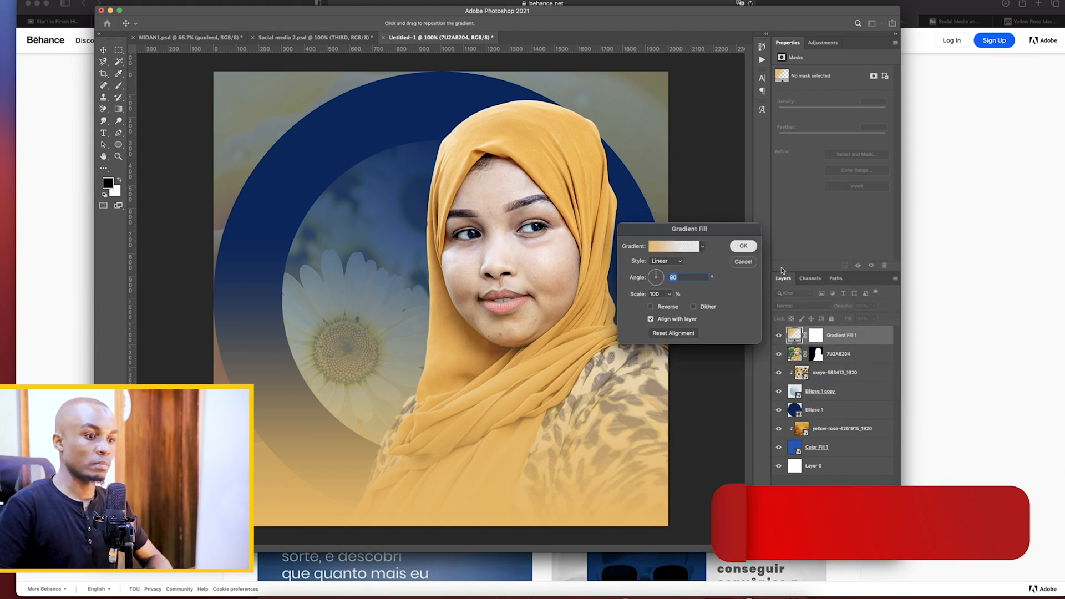
{"action": "key", "text": "Return"}
{"action": "left_click", "coordinate": [821, 509]}
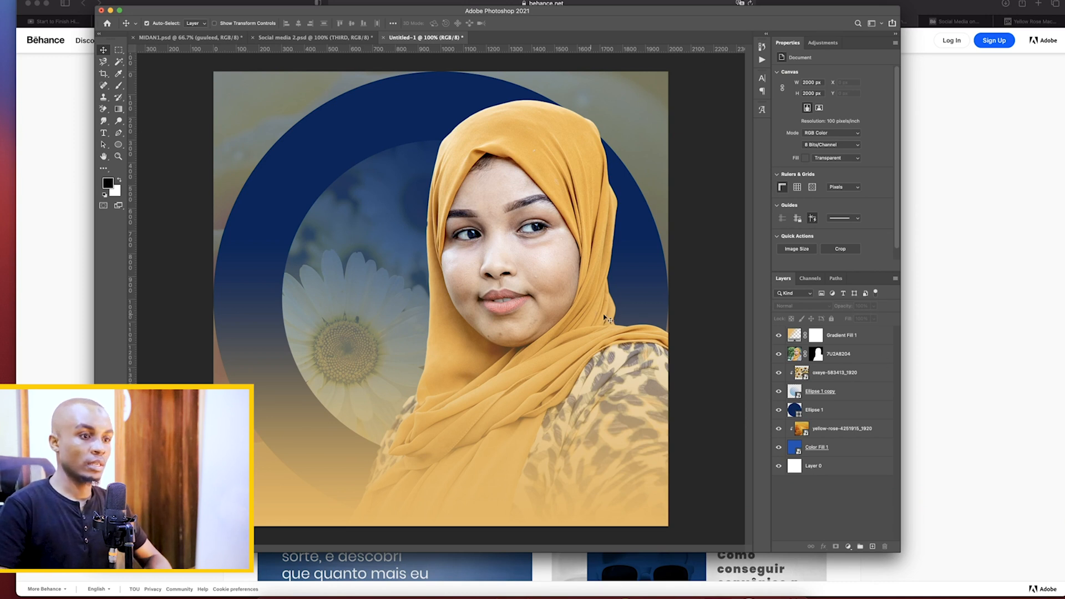
Enlarge the inner circle layer Ellipse 1 copy to about 118% of its size by extending its upper and lower edges
{"action": "left_click", "coordinate": [816, 391]}
{"action": "key", "text": "super+t"}
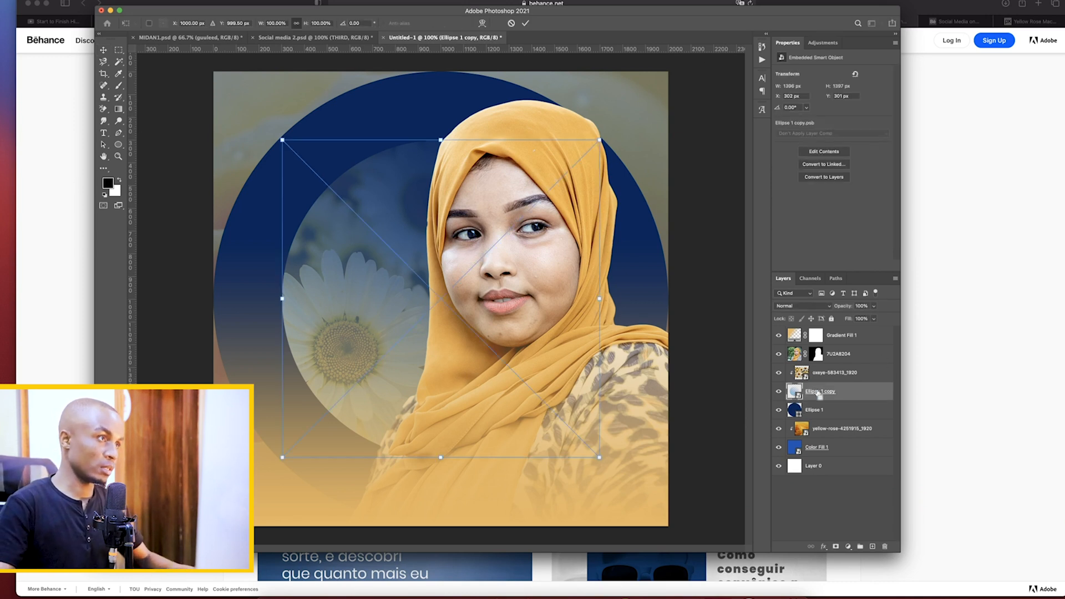
{"action": "left_click_drag", "start_coordinate": [440, 138], "coordinate": [441, 117]}
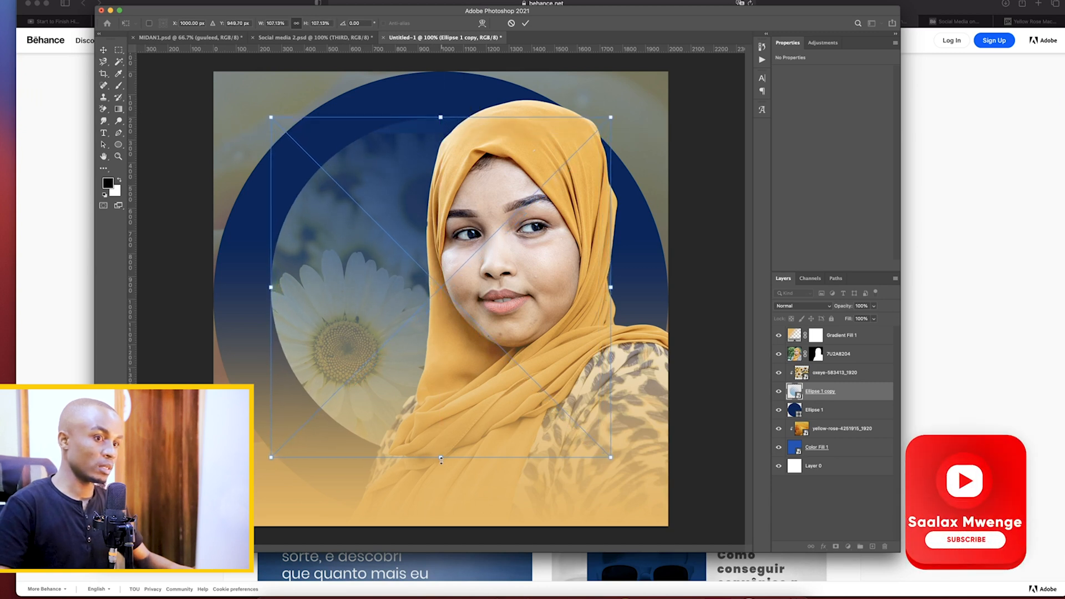
{"action": "left_click_drag", "start_coordinate": [441, 459], "coordinate": [440, 494]}
{"action": "key", "text": "Return"}
Enlarge the clipped oxeye daisy photo upward and downward so that it fills the inner circle
{"action": "left_click", "coordinate": [799, 373]}
{"action": "key", "text": "super+t"}
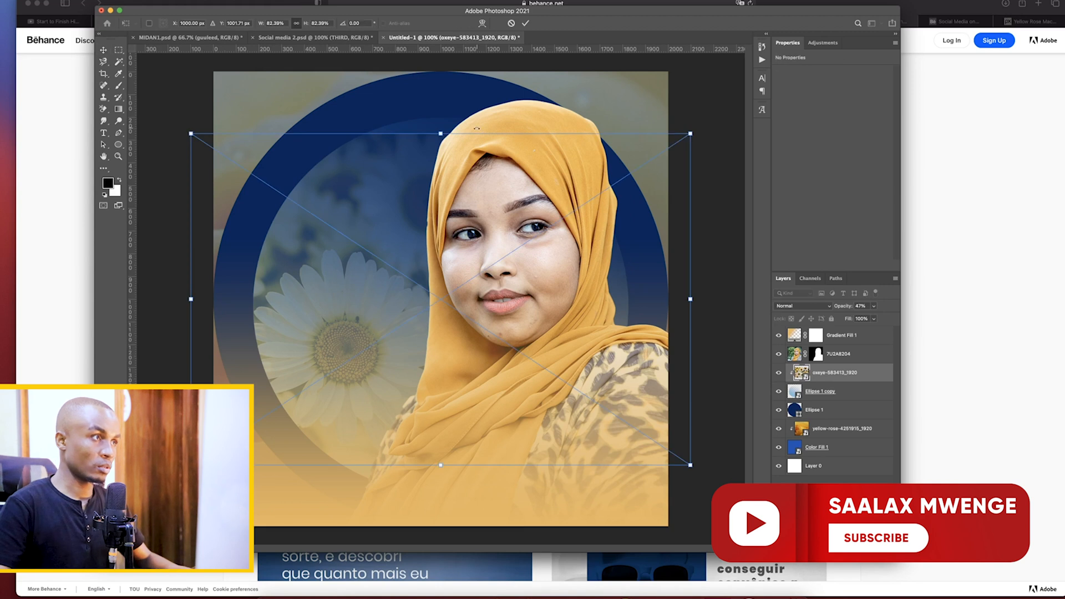
{"action": "left_click_drag", "start_coordinate": [439, 132], "coordinate": [441, 111]}
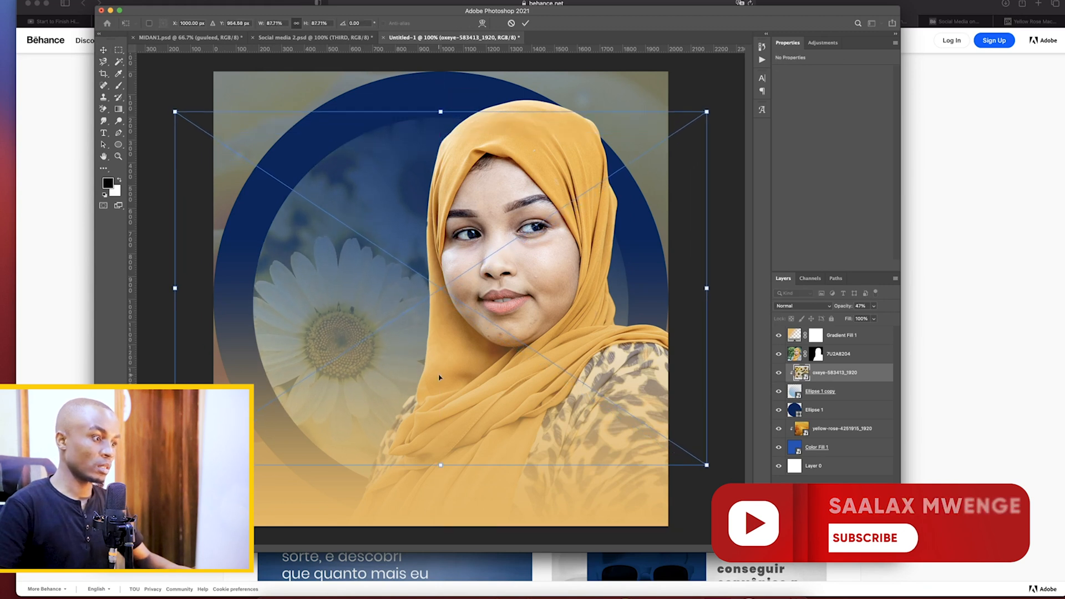
{"action": "left_click_drag", "start_coordinate": [439, 476], "coordinate": [440, 490]}
{"action": "key", "text": "Return"}
{"action": "left_click", "coordinate": [821, 515]}
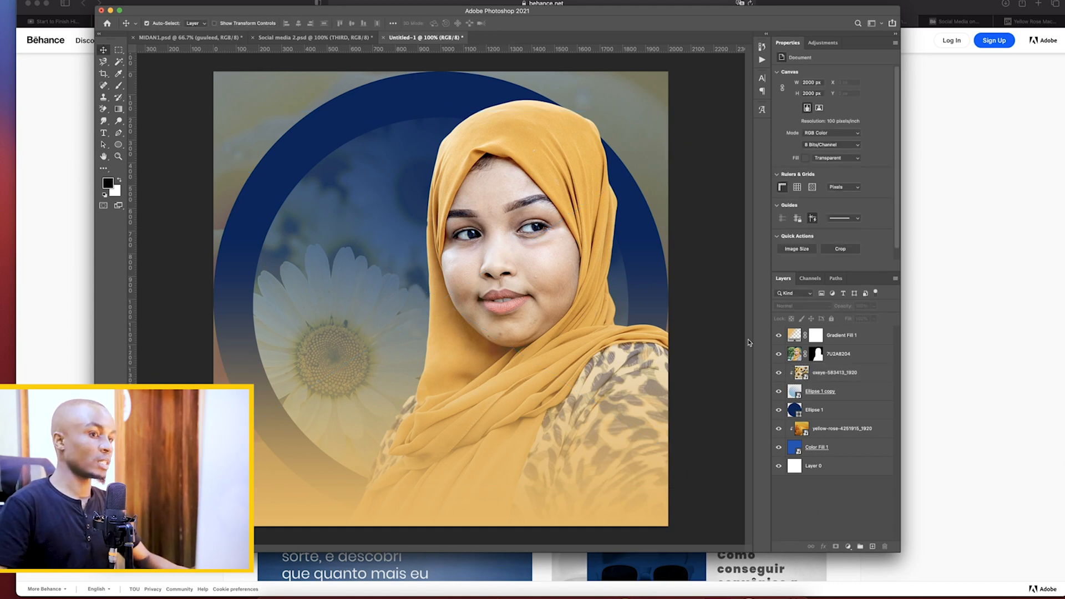
{"action": "left_click", "coordinate": [845, 337]}
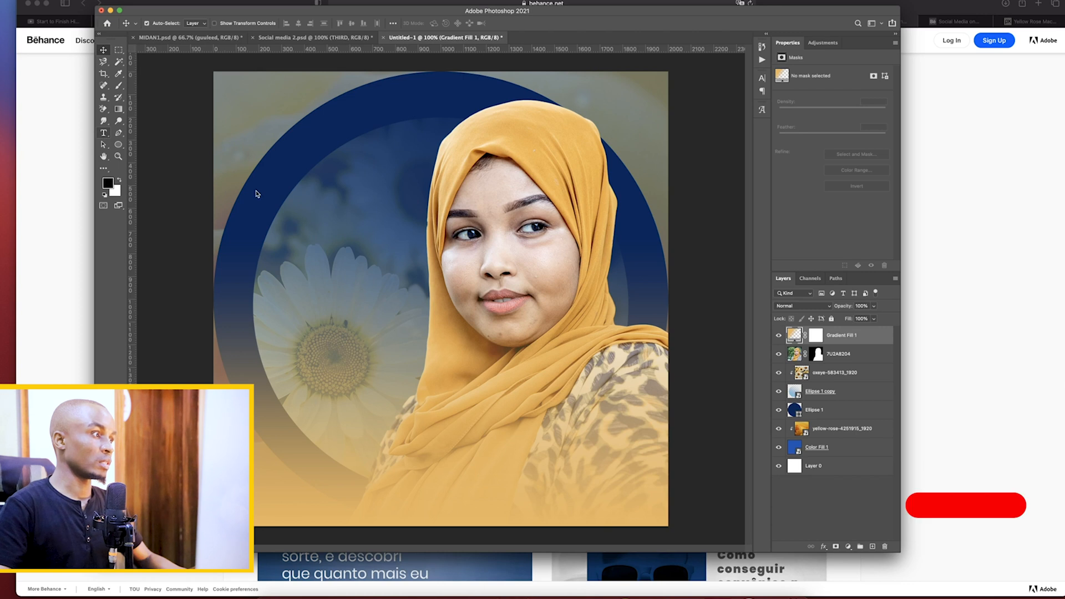
{"action": "left_click", "coordinate": [104, 134]}
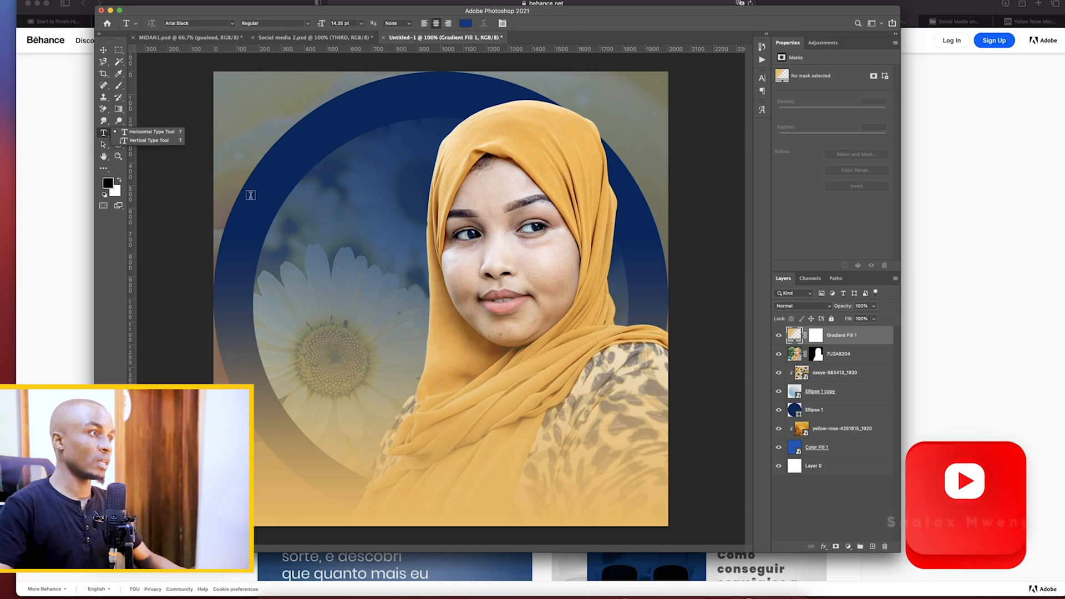
{"action": "left_click", "coordinate": [103, 50]}
Nudge the Ellipse 1 copy circle slightly upward, centred horizontally on the canvas
{"action": "left_click", "coordinate": [788, 391]}
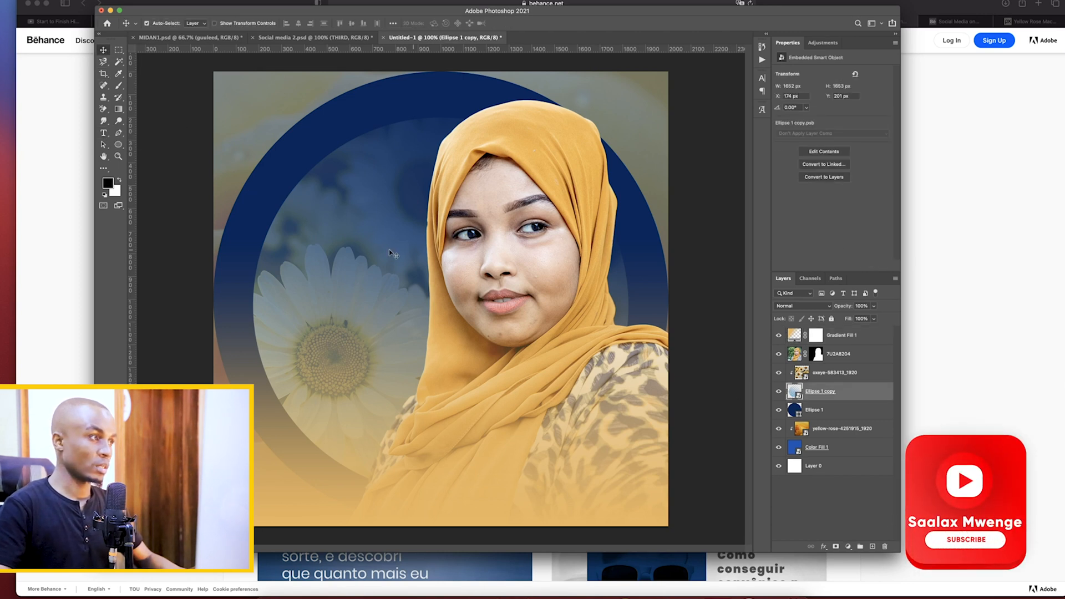
{"action": "left_click", "coordinate": [344, 235]}
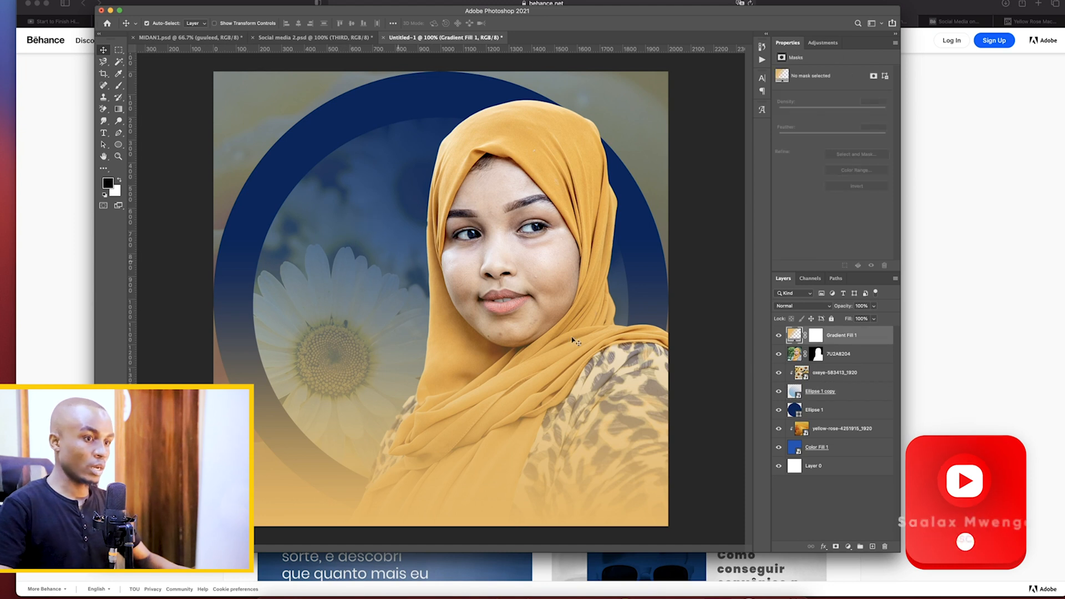
{"action": "left_click", "coordinate": [788, 395]}
{"action": "key", "text": "ctrl+t"}
{"action": "left_click_drag", "start_coordinate": [338, 284], "coordinate": [340, 284]}
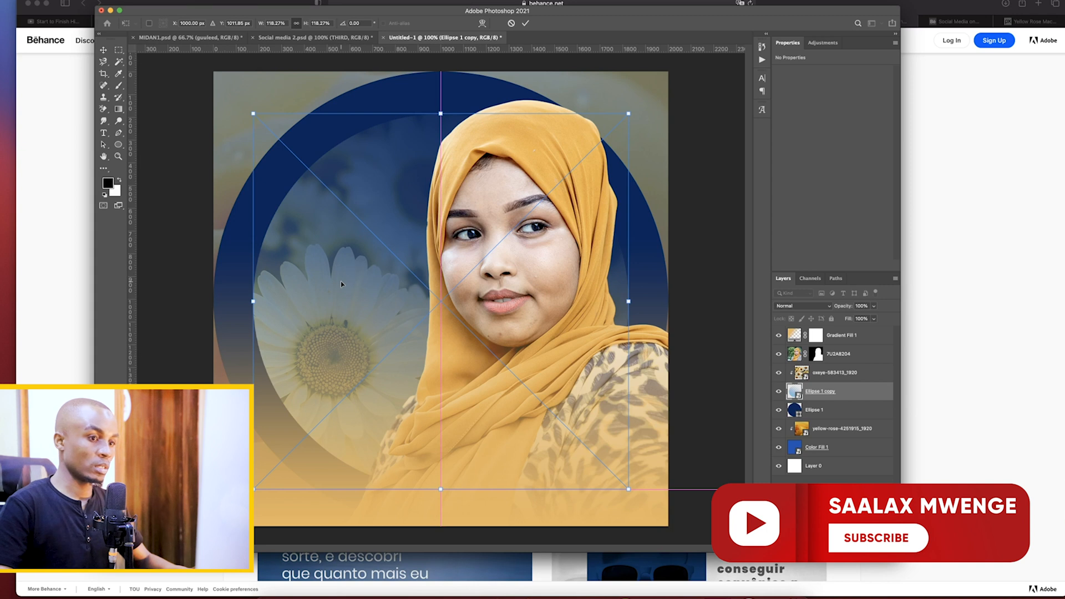
{"action": "left_click", "coordinate": [733, 493]}
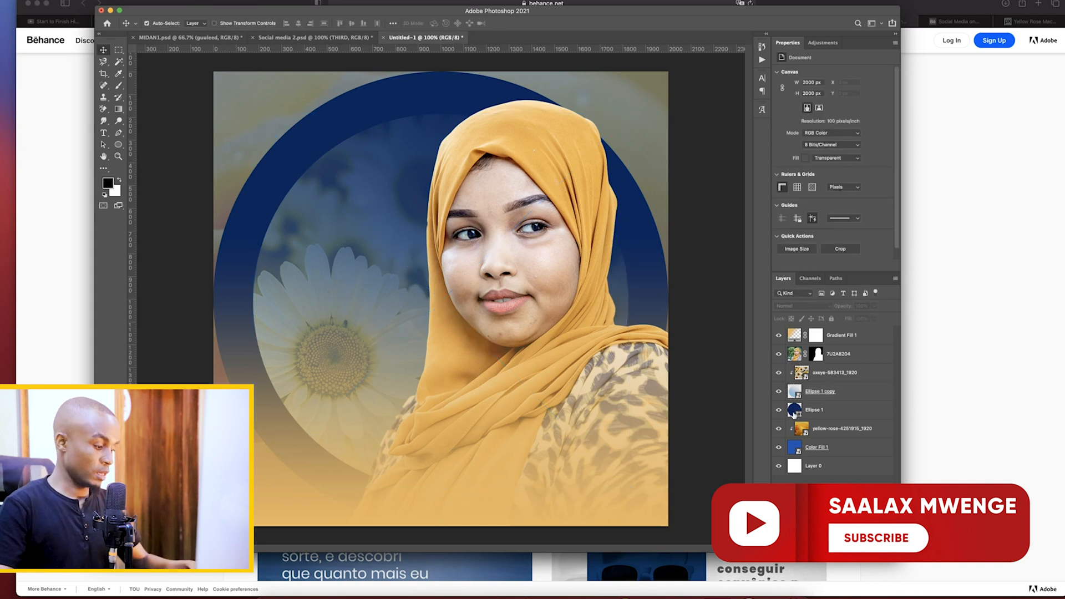
Fine-tune the Ellipse 1 copy circle's position inside the dark blue ring with a small transform move, and deselect it
{"action": "left_click", "coordinate": [799, 392]}
{"action": "key", "text": "ctrl+t"}
{"action": "left_click_drag", "start_coordinate": [346, 314], "coordinate": [336, 311]}
{"action": "left_click", "coordinate": [806, 503]}
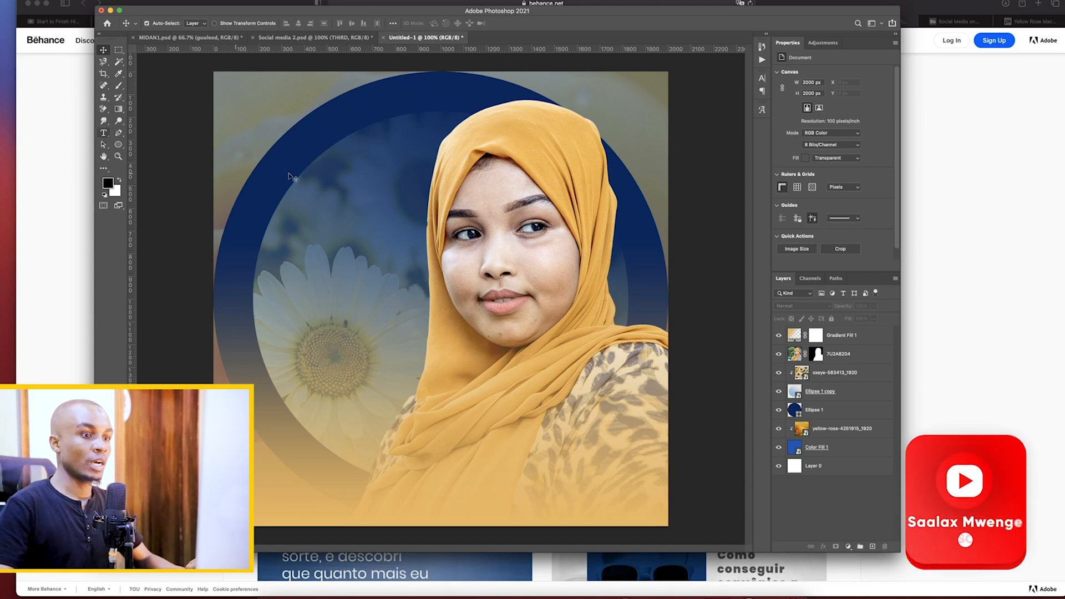
Try a Color Lookup adjustment above Gradient Fill 1 with the Crisp_Warm, Crisp_Winter and Kodak 5218 Kodak 2383 3D LUTs
{"action": "left_click", "coordinate": [793, 336]}
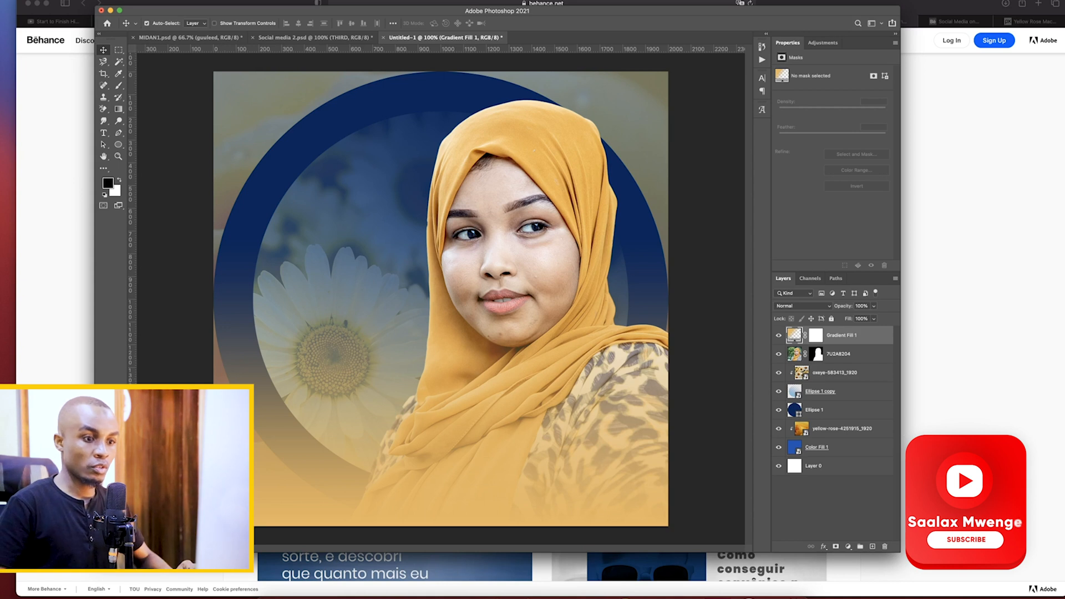
{"action": "left_click", "coordinate": [849, 546]}
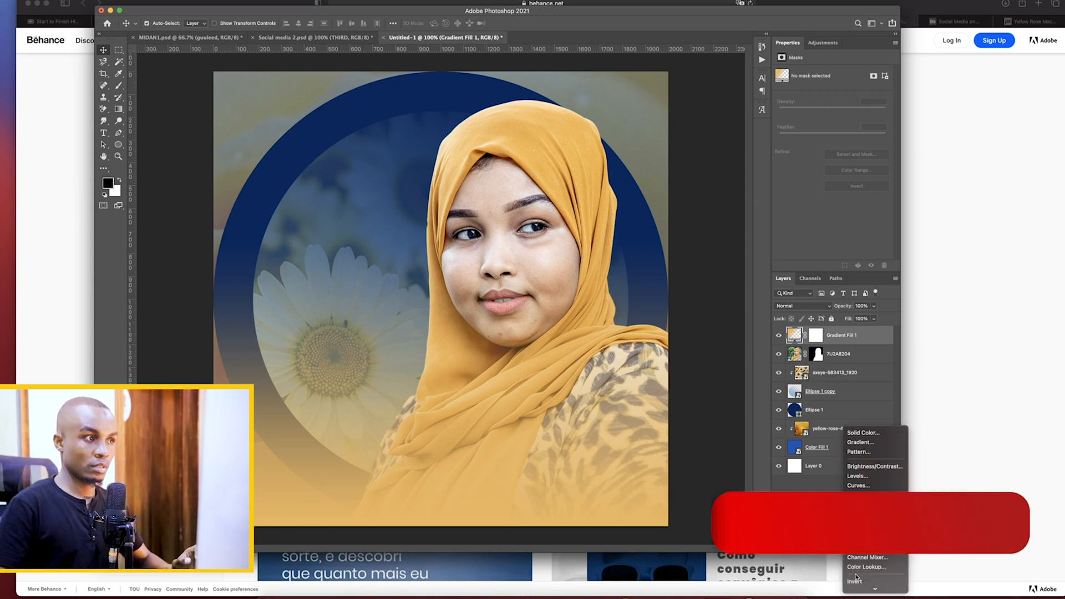
{"action": "left_click", "coordinate": [864, 567]}
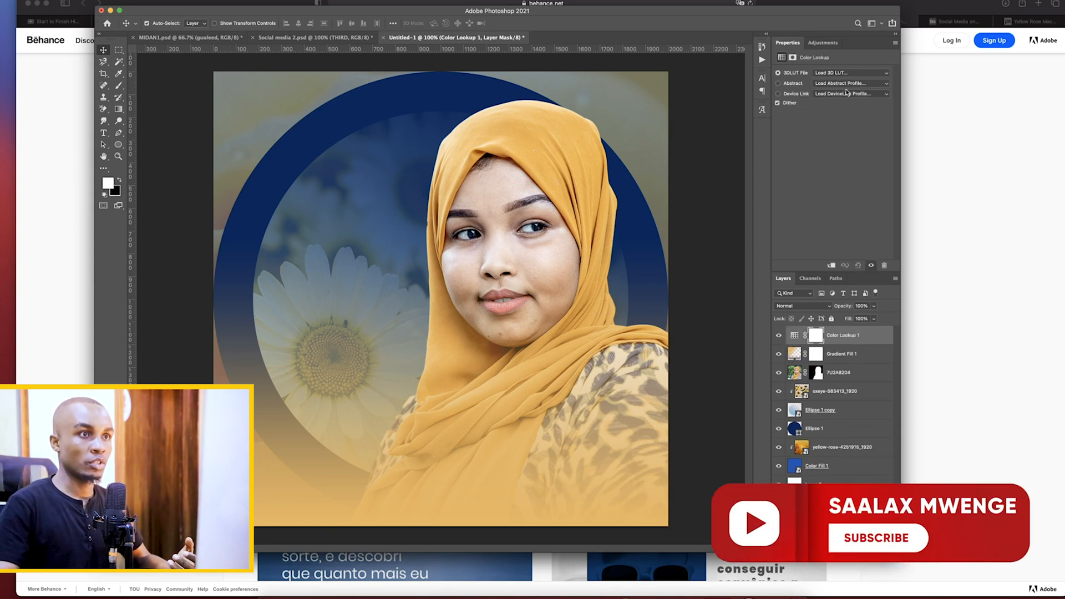
{"action": "left_click", "coordinate": [839, 75]}
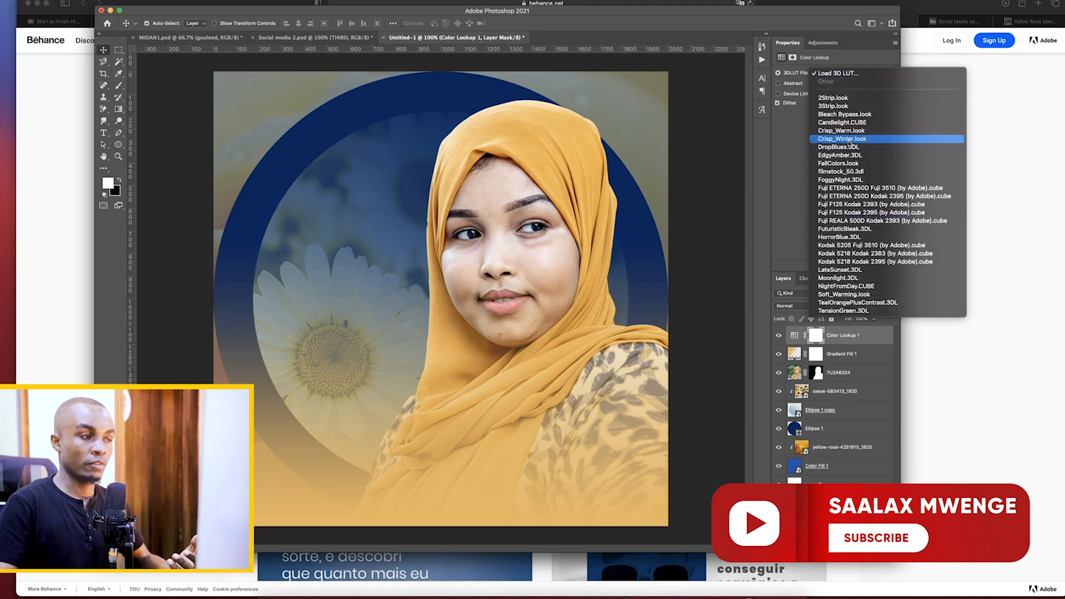
{"action": "left_click", "coordinate": [848, 131]}
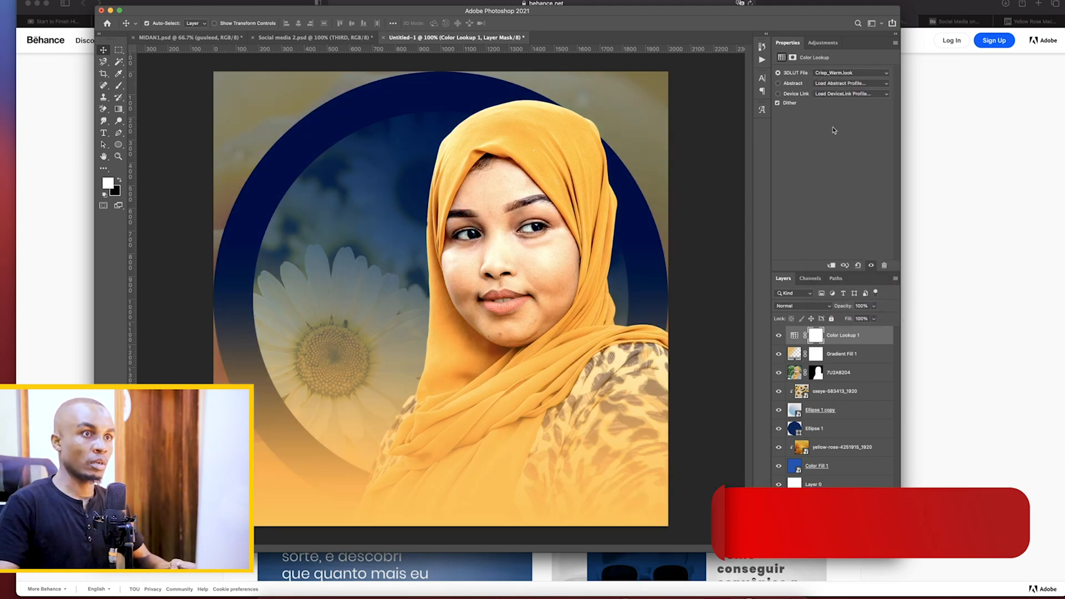
{"action": "left_click", "coordinate": [830, 78]}
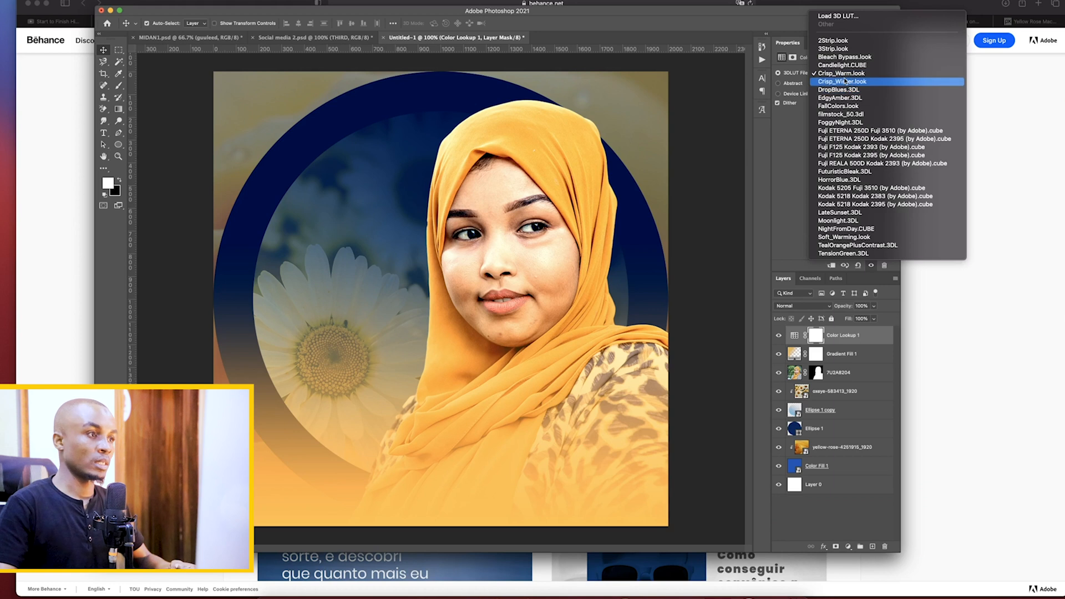
{"action": "left_click", "coordinate": [842, 82]}
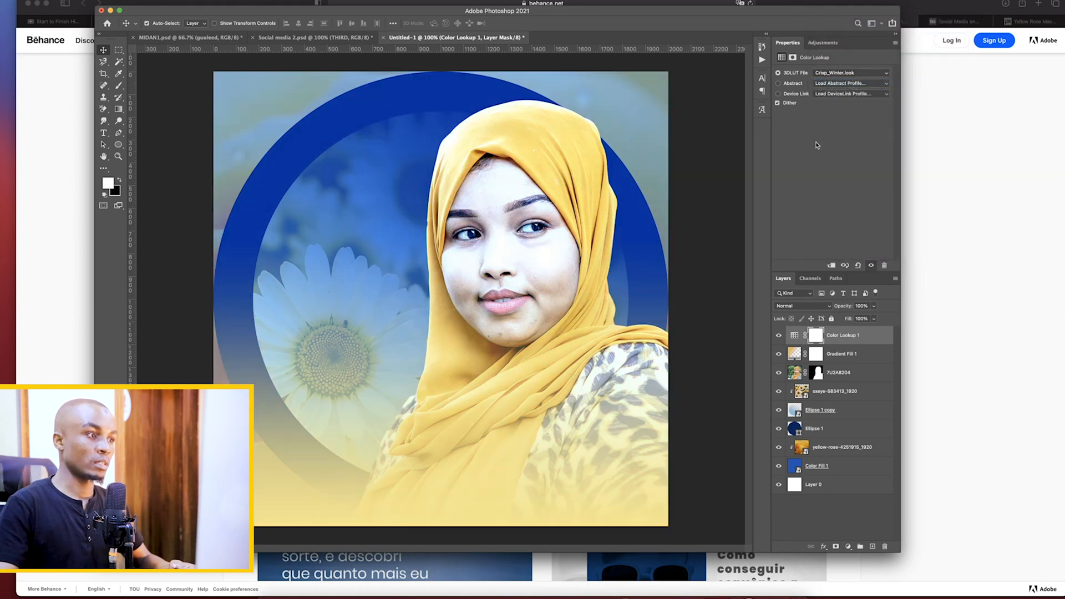
{"action": "left_click", "coordinate": [837, 76]}
{"action": "left_click", "coordinate": [864, 189]}
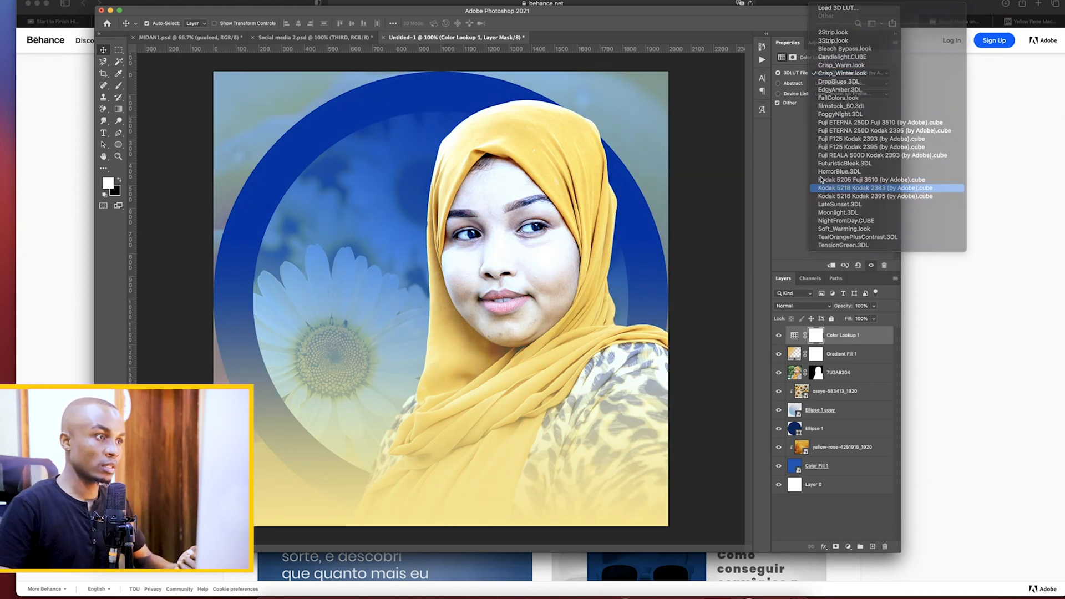
Hide the Color Lookup adjustment to compare the design without it, and delete that layer
{"action": "left_click", "coordinate": [779, 335]}
{"action": "left_click", "coordinate": [832, 340]}
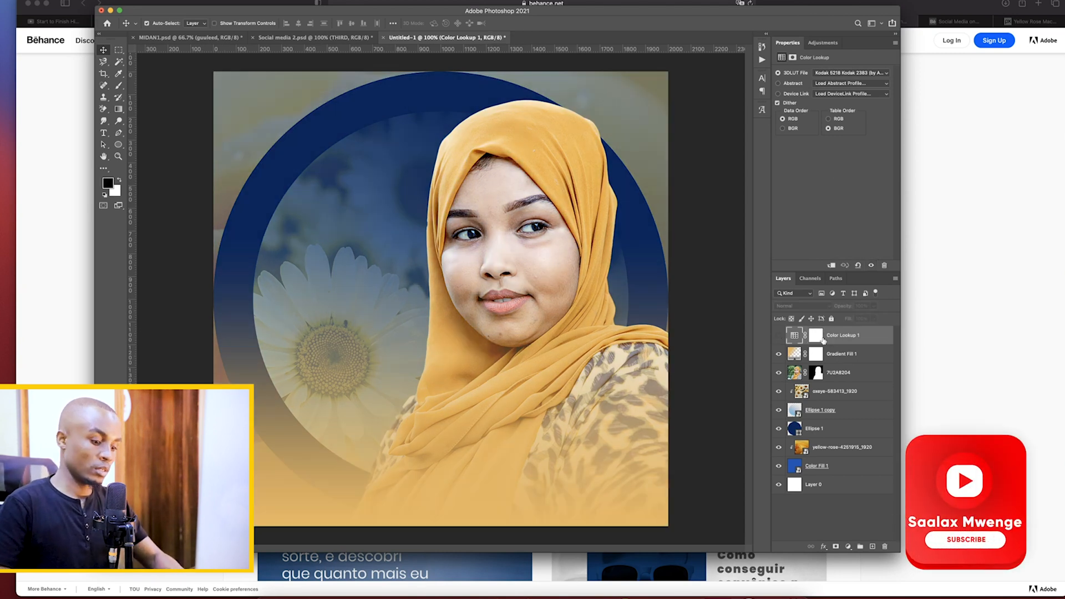
{"action": "key", "text": "Delete"}
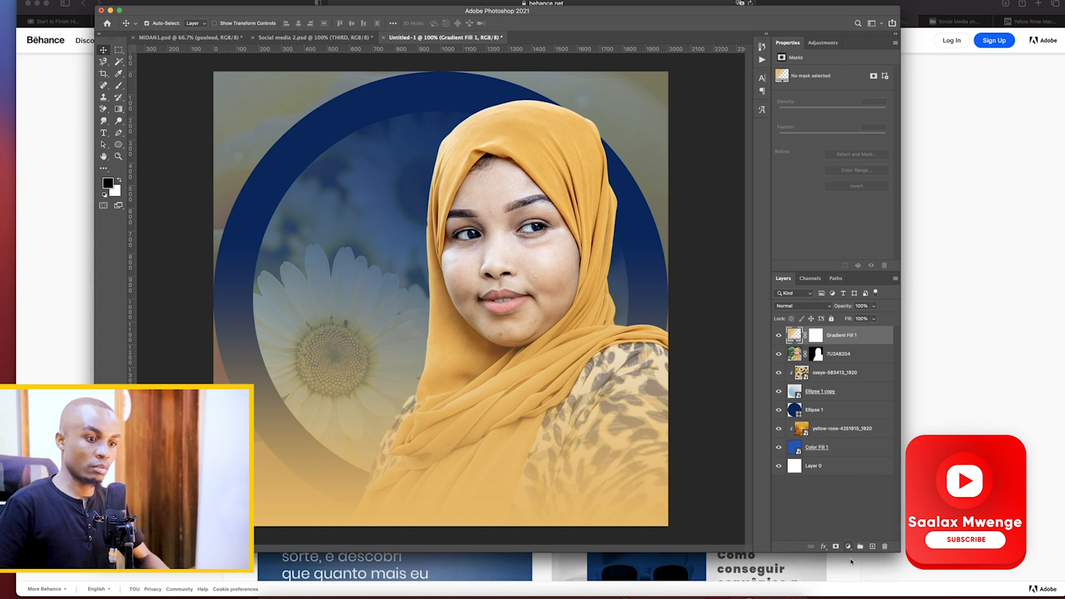
Try a Curves adjustment above Gradient Fill 1, bending the RGB curve near the highlights and lifting the shadows
{"action": "left_click", "coordinate": [848, 547]}
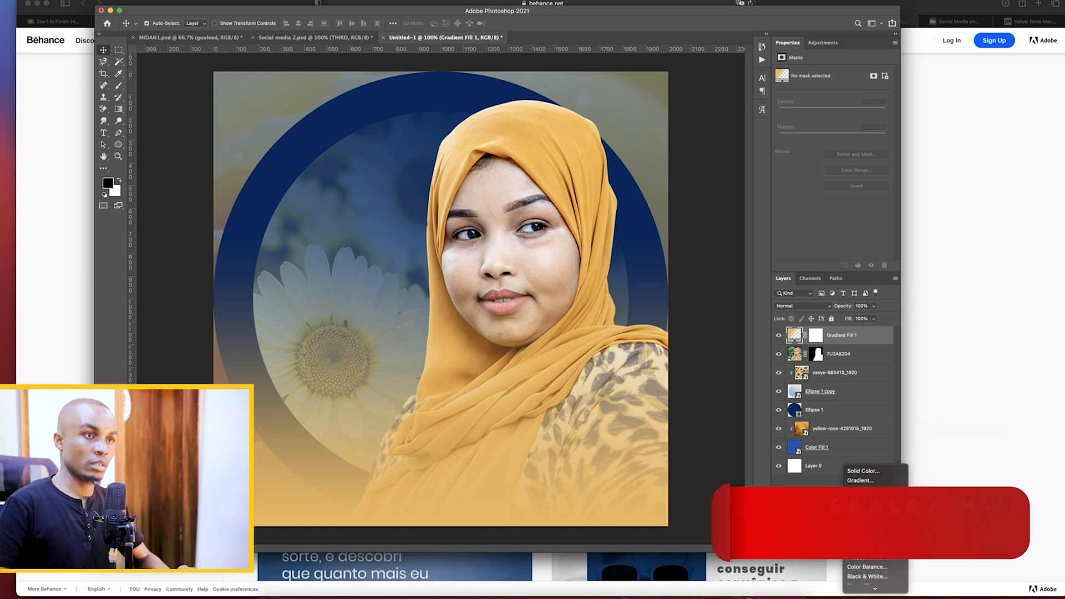
{"action": "left_click", "coordinate": [859, 523]}
{"action": "left_click_drag", "start_coordinate": [877, 103], "coordinate": [878, 105]}
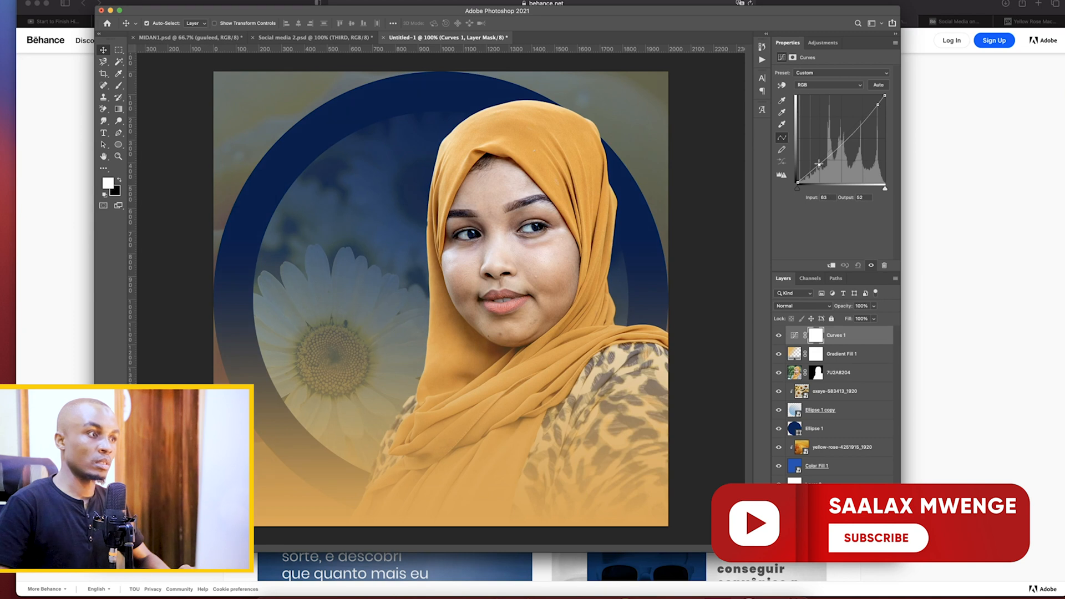
{"action": "left_click_drag", "start_coordinate": [818, 163], "coordinate": [815, 161]}
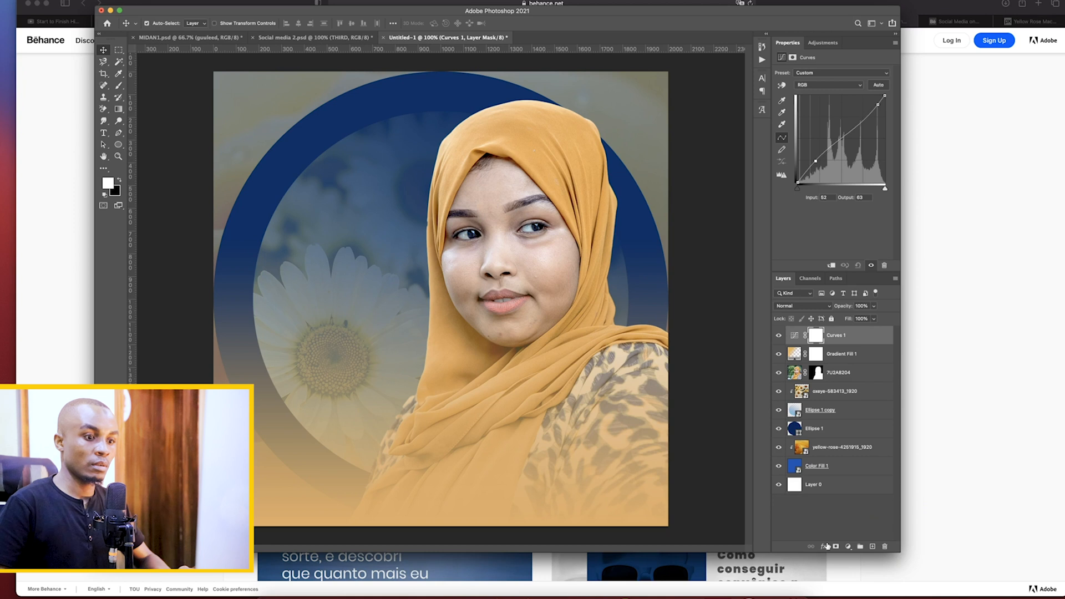
{"action": "left_click", "coordinate": [832, 525]}
{"action": "left_click", "coordinate": [849, 547]}
{"action": "mouse_move", "coordinate": [864, 588]}
{"action": "left_click", "coordinate": [836, 523]}
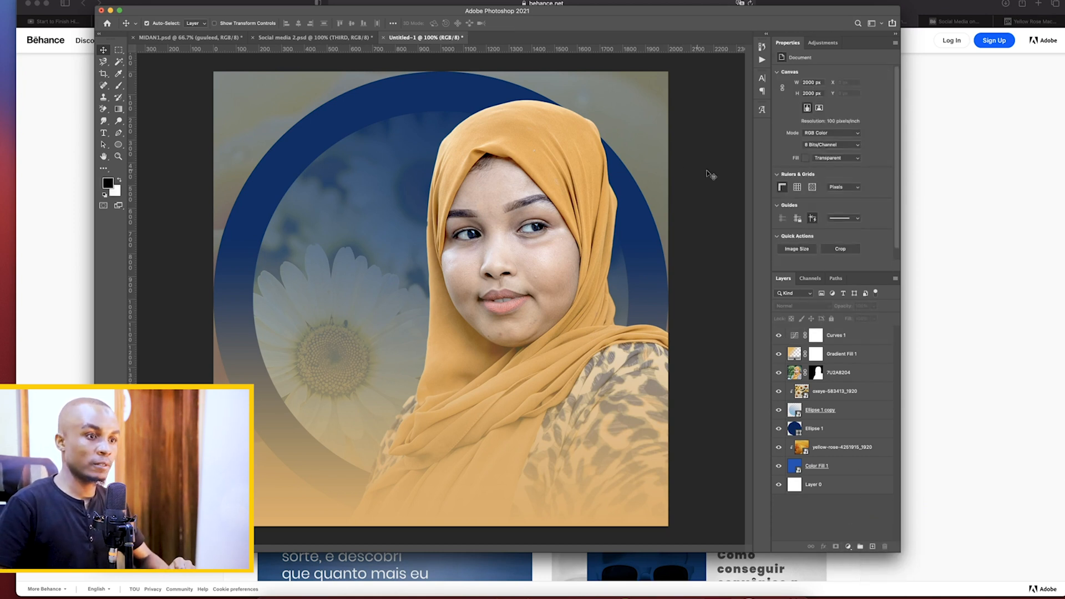
Toggle the Curves adjustment's visibility to compare the design, and delete that layer
{"action": "left_click", "coordinate": [779, 336]}
{"action": "left_click", "coordinate": [780, 336]}
{"action": "left_click", "coordinate": [779, 336]}
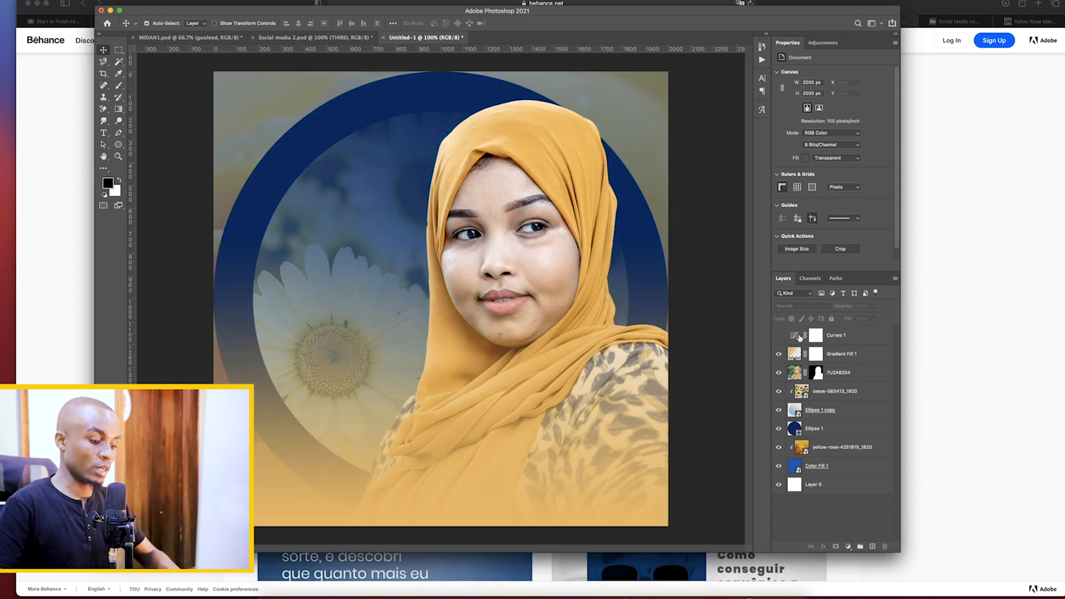
{"action": "left_click", "coordinate": [835, 336]}
{"action": "key", "text": "Delete"}
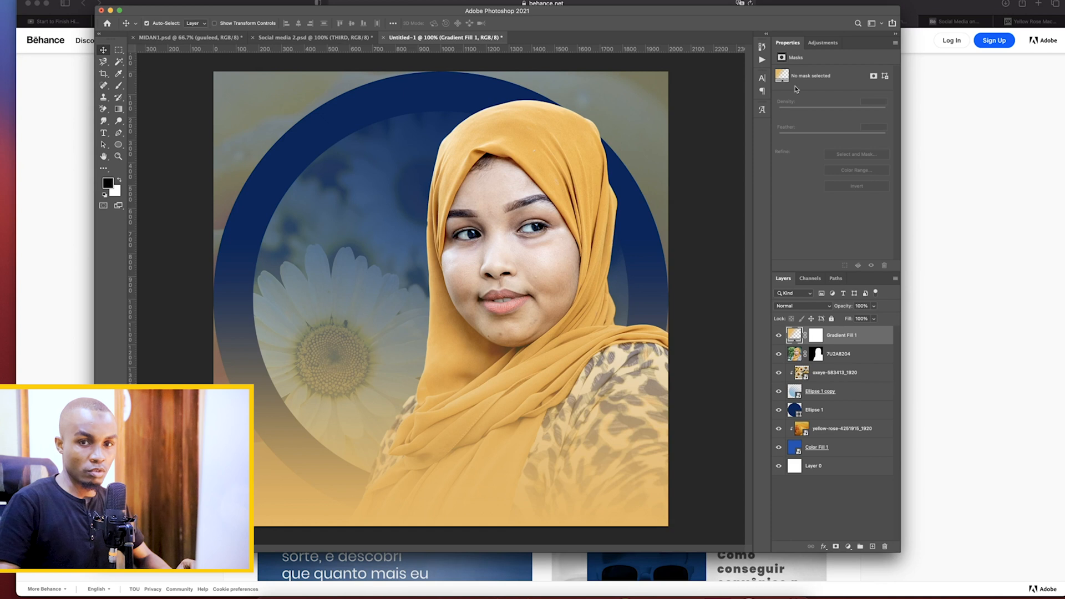
{"action": "left_click", "coordinate": [825, 527]}
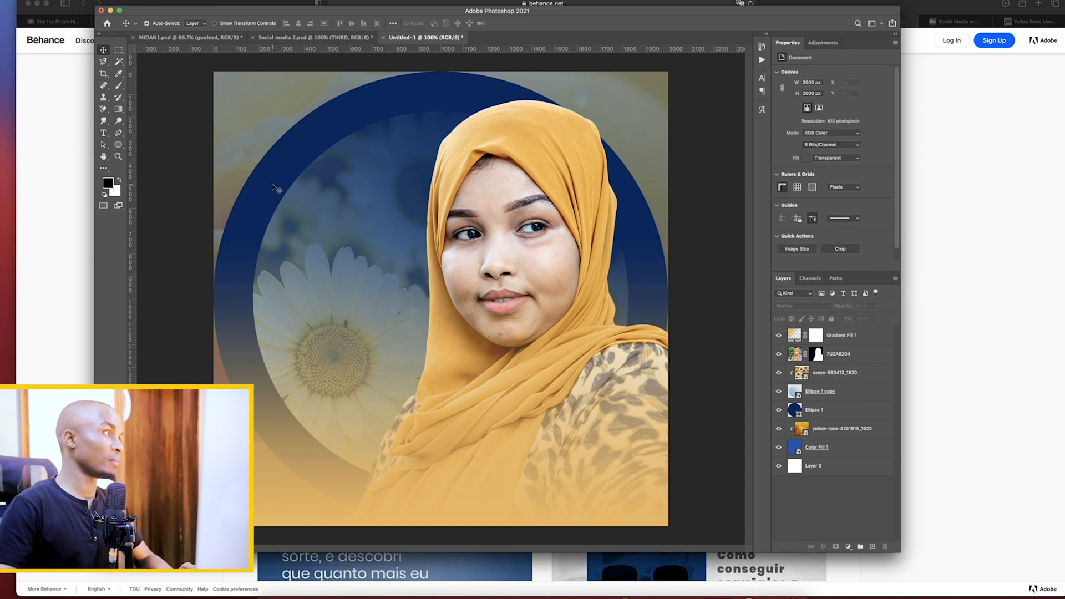
Check the headline in the Sampali posts on Behance, and add the text MORNING BEAUTY in Photoshop above the daisy on the ring's left side
{"action": "left_click", "coordinate": [104, 134]}
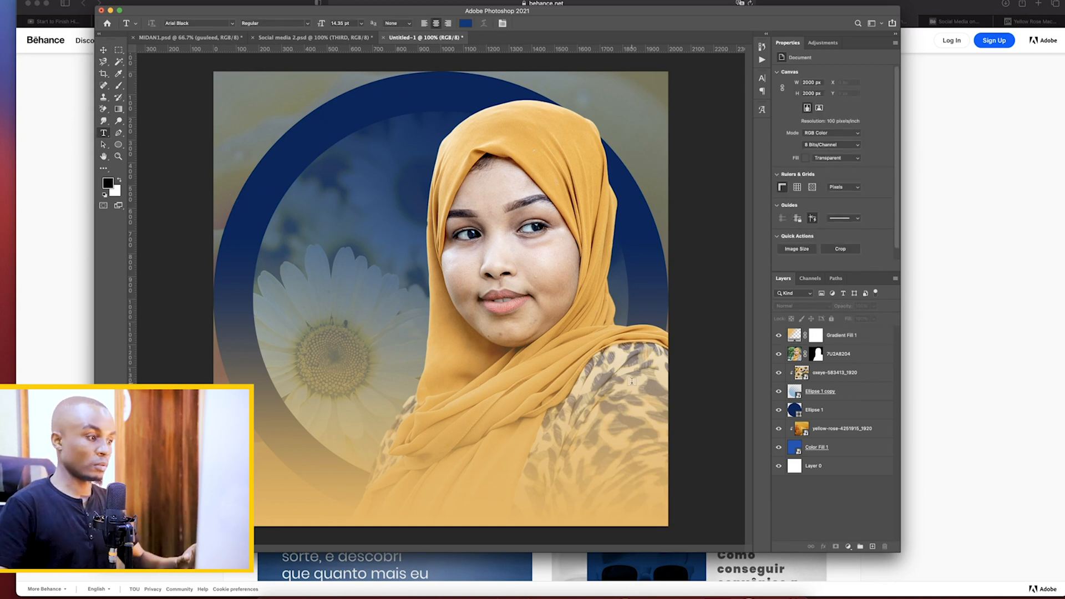
{"action": "left_click", "coordinate": [271, 598]}
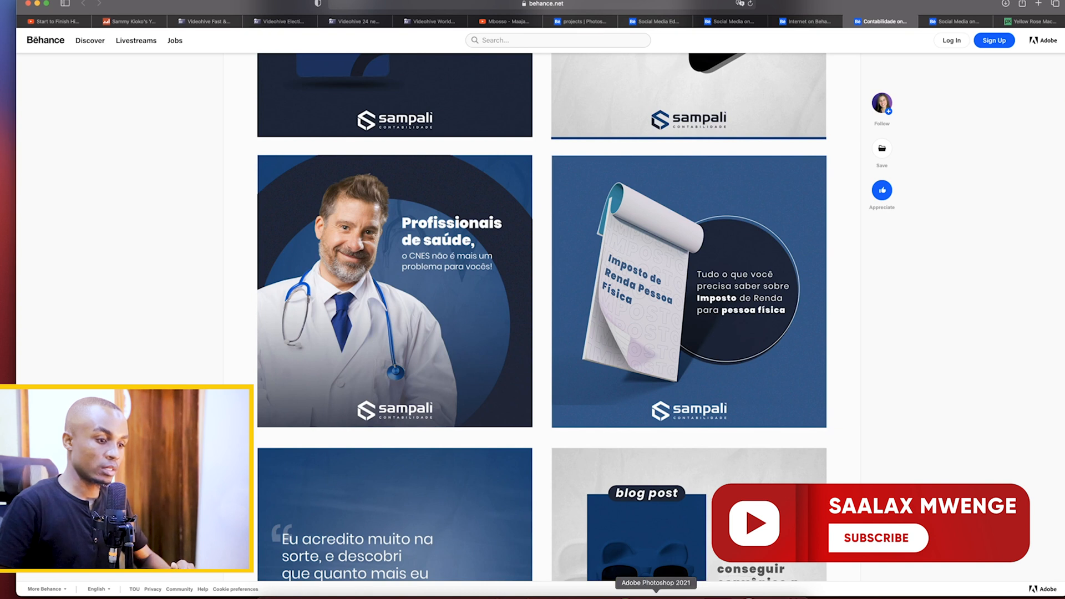
{"action": "left_click", "coordinate": [656, 595]}
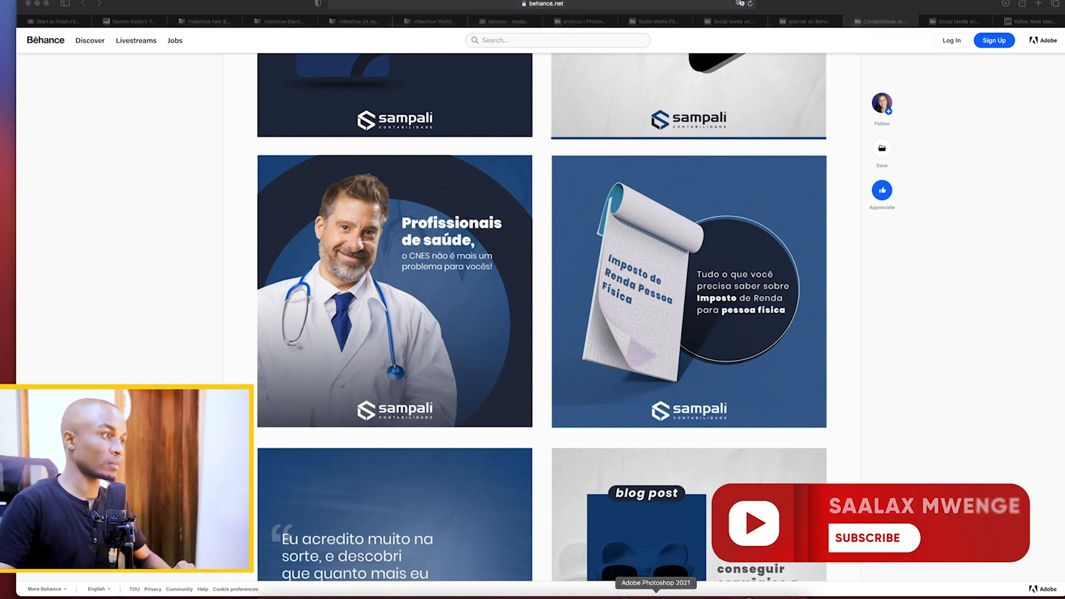
{"action": "left_click", "coordinate": [269, 214]}
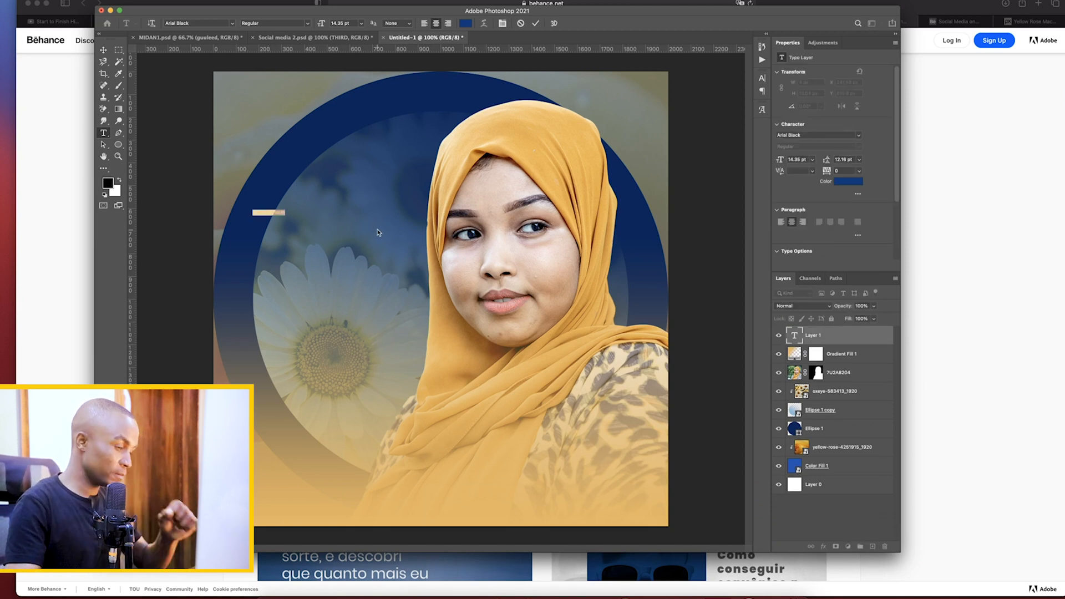
{"action": "key", "text": "BackSpace"}
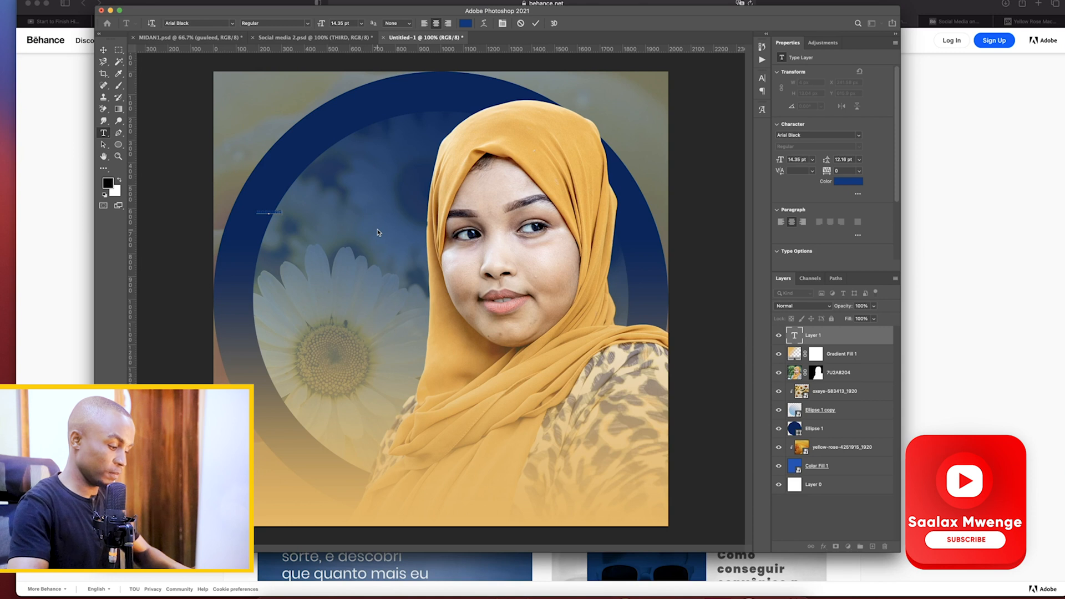
{"action": "type", "text": "WOMEN"}
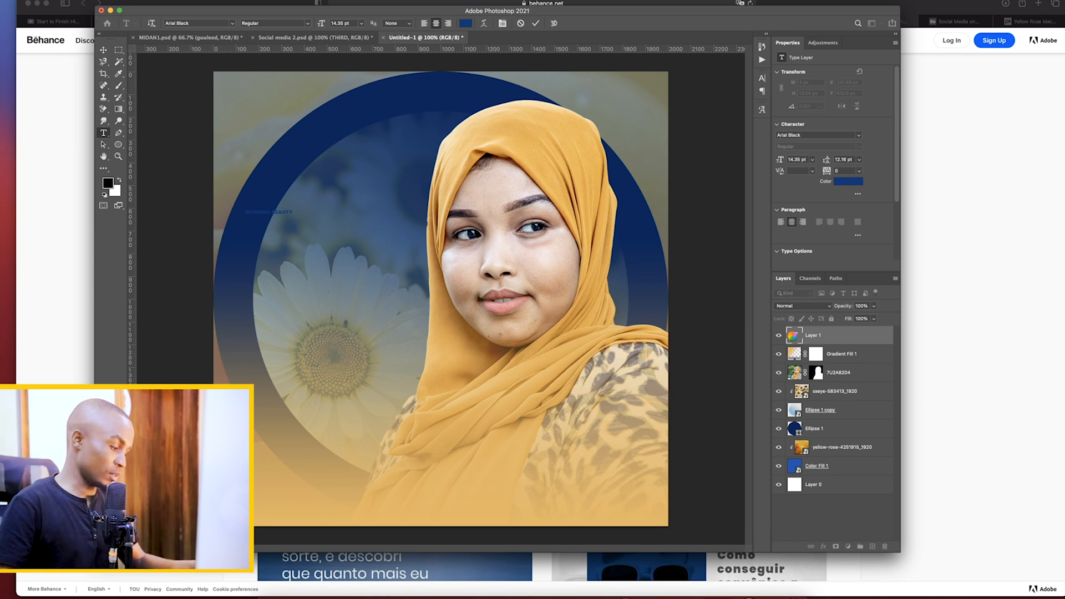
Replace the headline text with "Glowing Beauty" on two left-aligned lines
{"action": "key", "text": "super+t"}
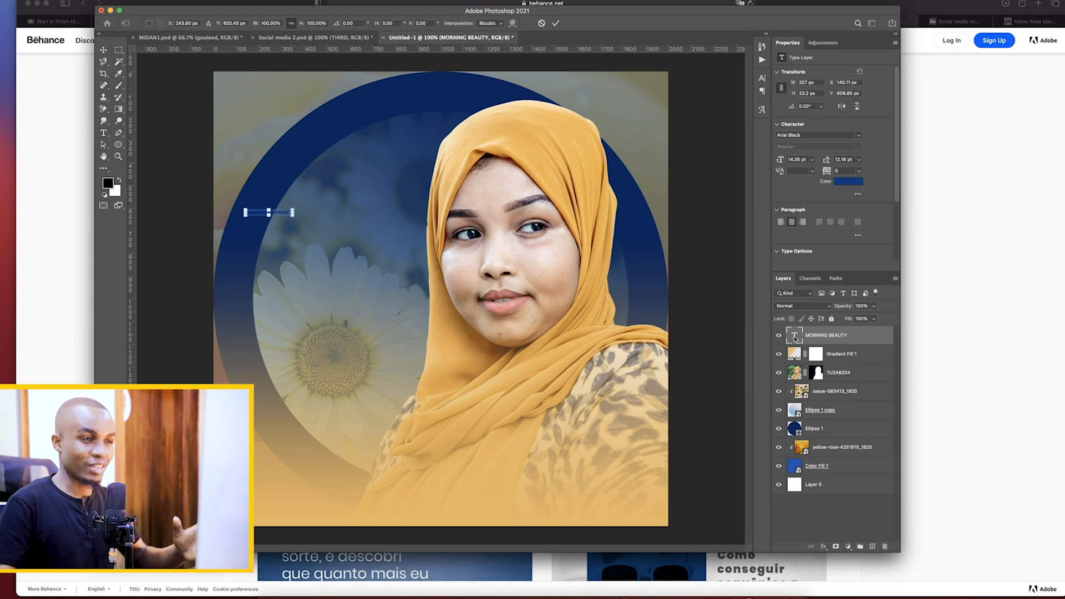
{"action": "double_click", "coordinate": [795, 339]}
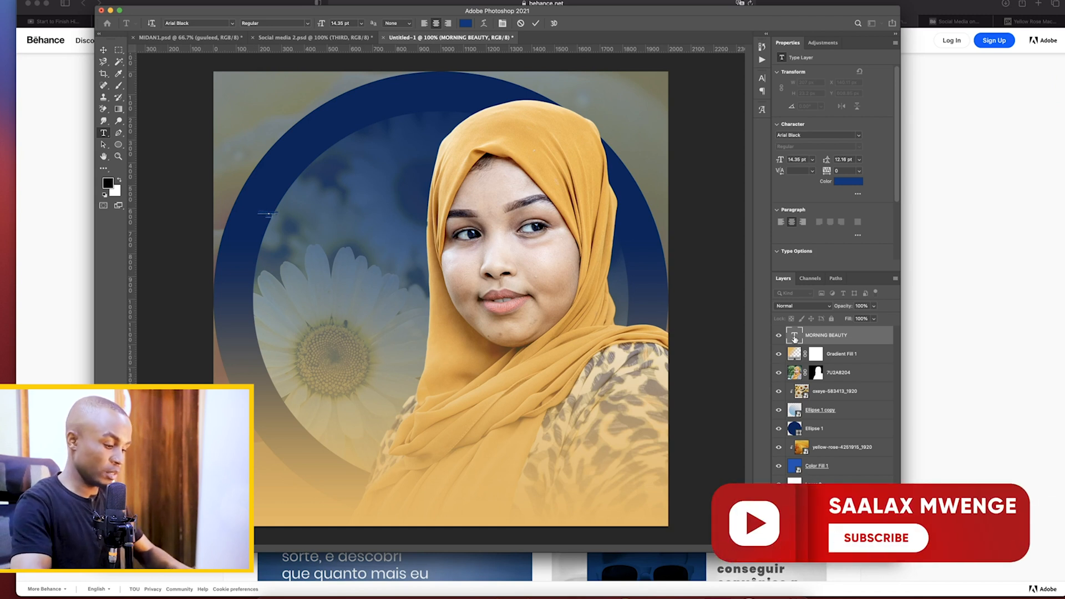
{"action": "left_click", "coordinate": [805, 343]}
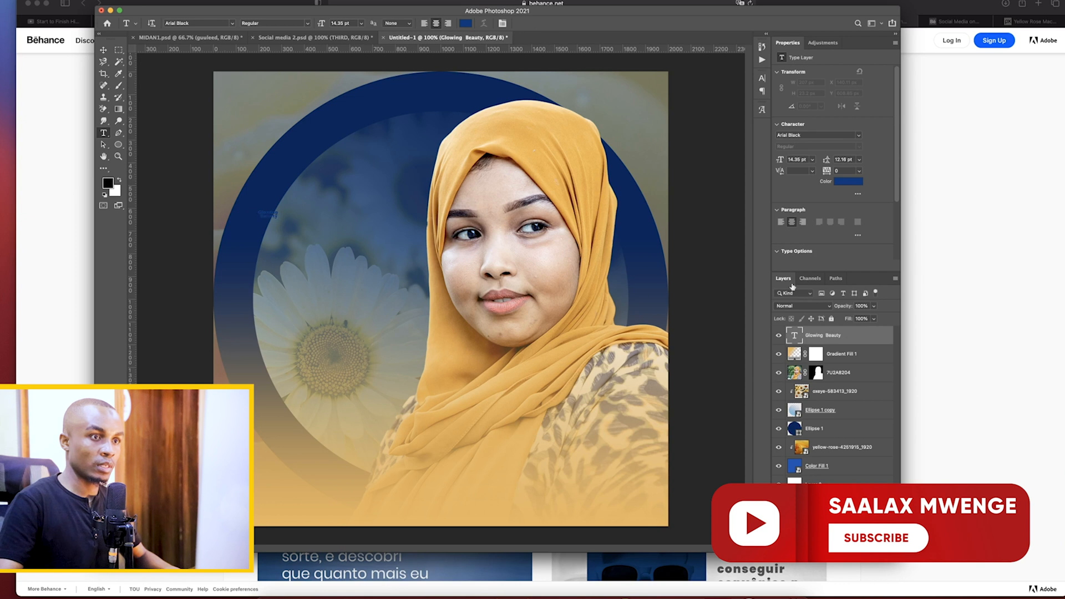
Change the Glowing Beauty text color to the gold #d4963e sampled from the hijab
{"action": "left_click", "coordinate": [798, 136]}
{"action": "left_click", "coordinate": [857, 186]}
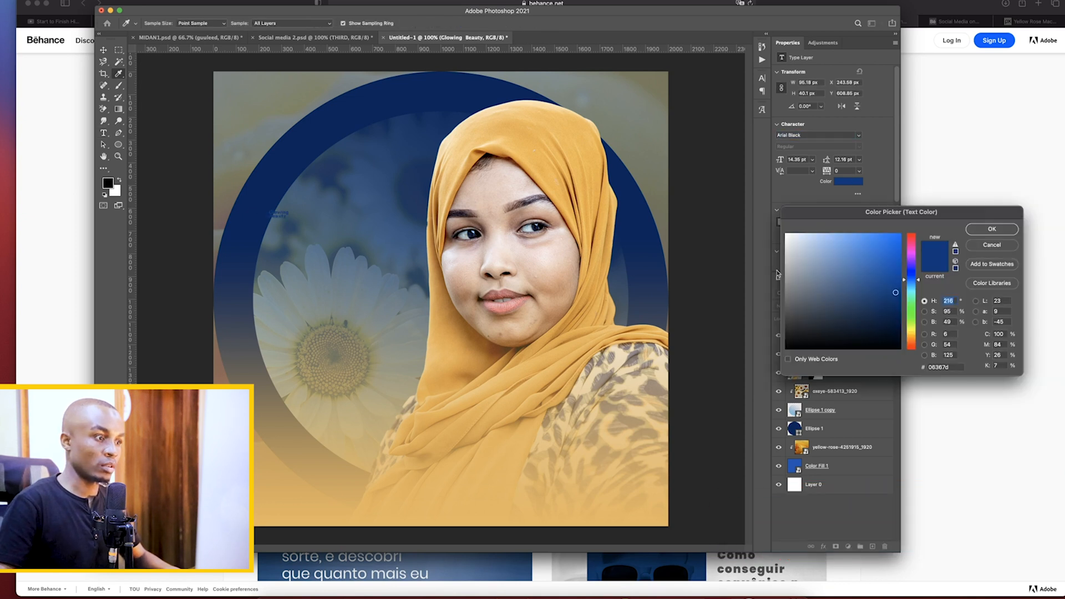
{"action": "left_click", "coordinate": [509, 383]}
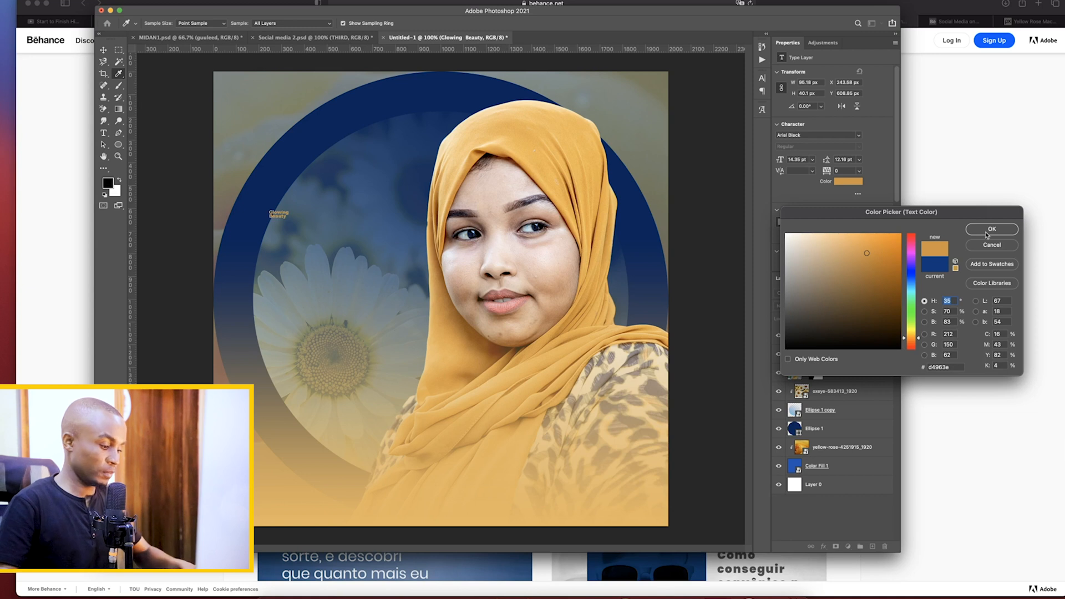
{"action": "key", "text": "Return"}
Scale the Glowing Beauty headline to about 893% and place it above the daisy, just left of the woman's face
{"action": "key", "text": "super+t"}
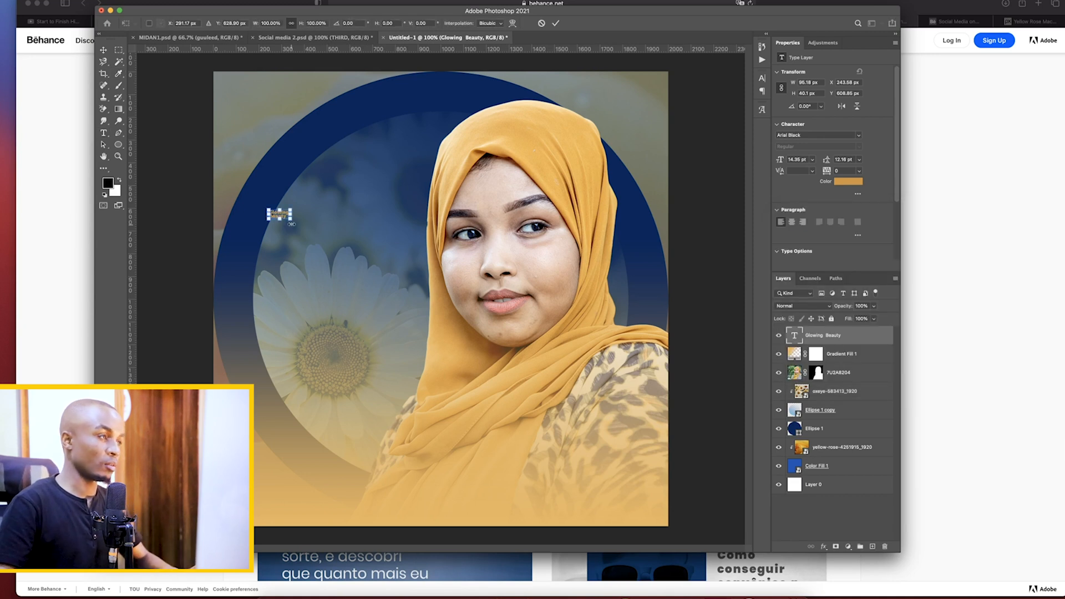
{"action": "left_click_drag", "start_coordinate": [291, 220], "coordinate": [461, 290]}
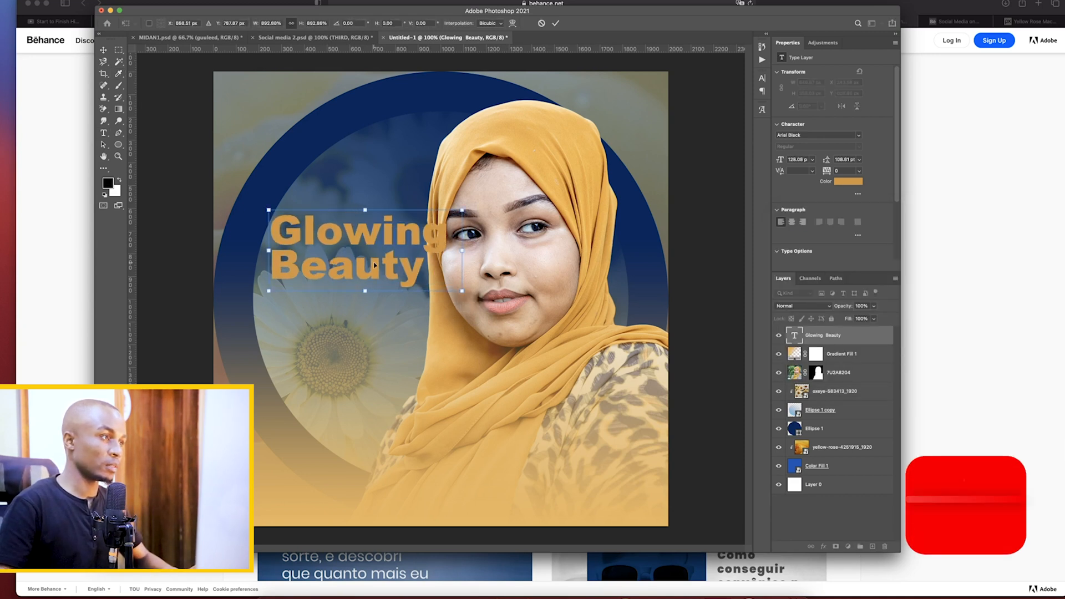
{"action": "left_click_drag", "start_coordinate": [374, 264], "coordinate": [352, 258]}
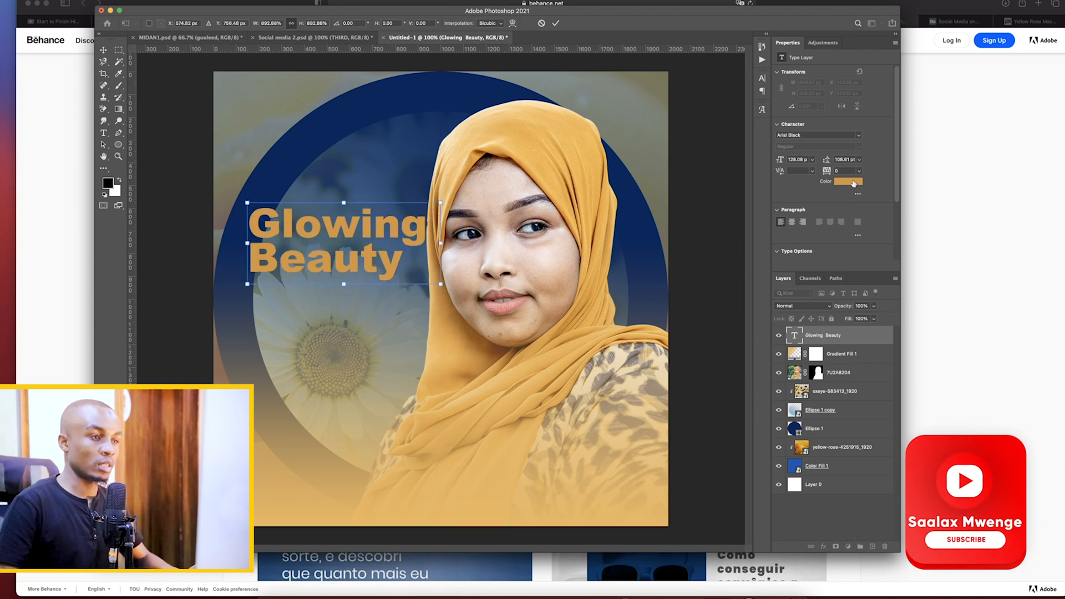
{"action": "key", "text": "Return"}
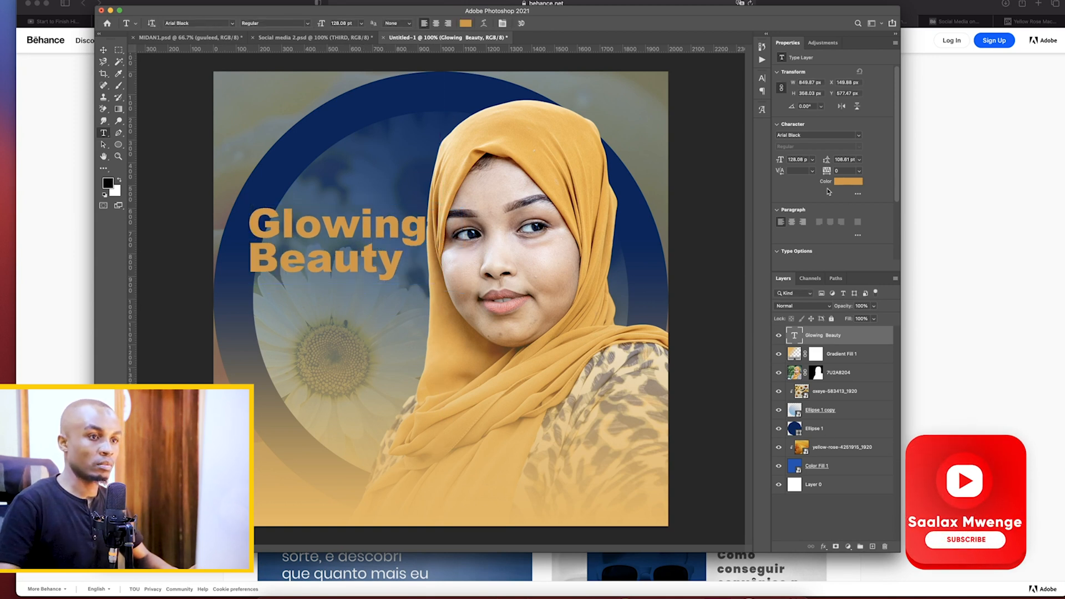
Change the Glowing Beauty text color to the brighter yellow #f3bb22
{"action": "left_click", "coordinate": [842, 183]}
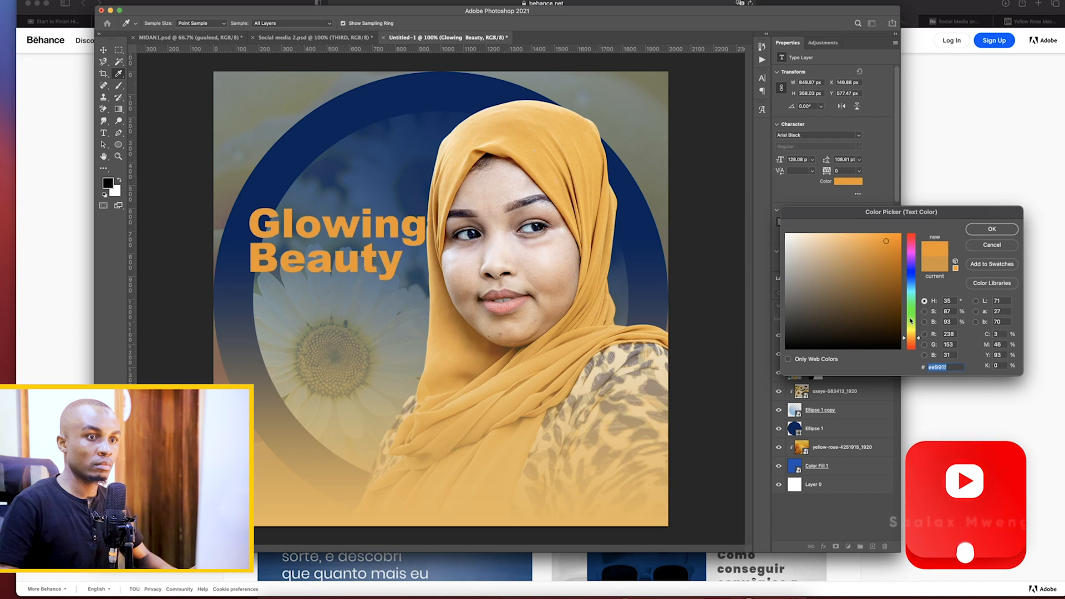
{"action": "left_click_drag", "start_coordinate": [917, 340], "coordinate": [919, 335]}
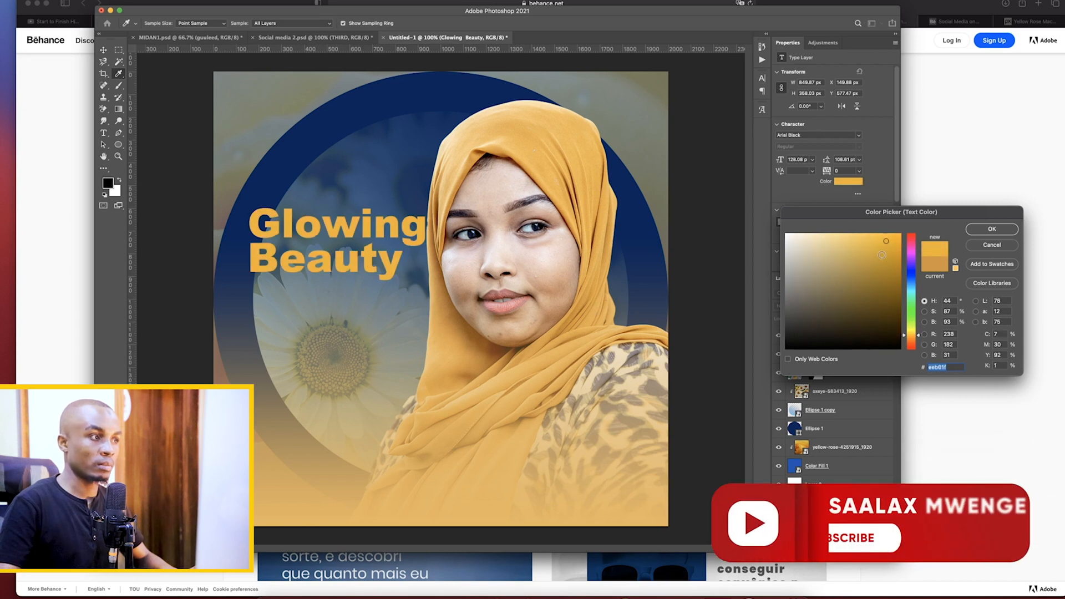
{"action": "left_click", "coordinate": [992, 229]}
Move the Glowing Beauty headline down and slightly left, clear of the hijab and over the upper petals of the daisy
{"action": "left_click", "coordinate": [103, 50]}
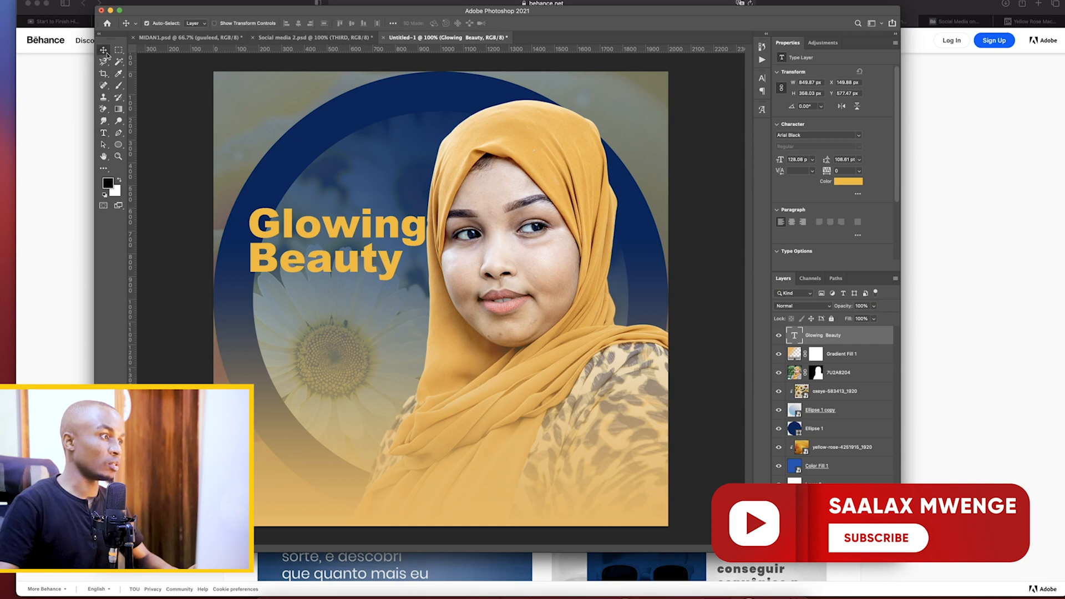
{"action": "left_click_drag", "start_coordinate": [291, 268], "coordinate": [283, 296]}
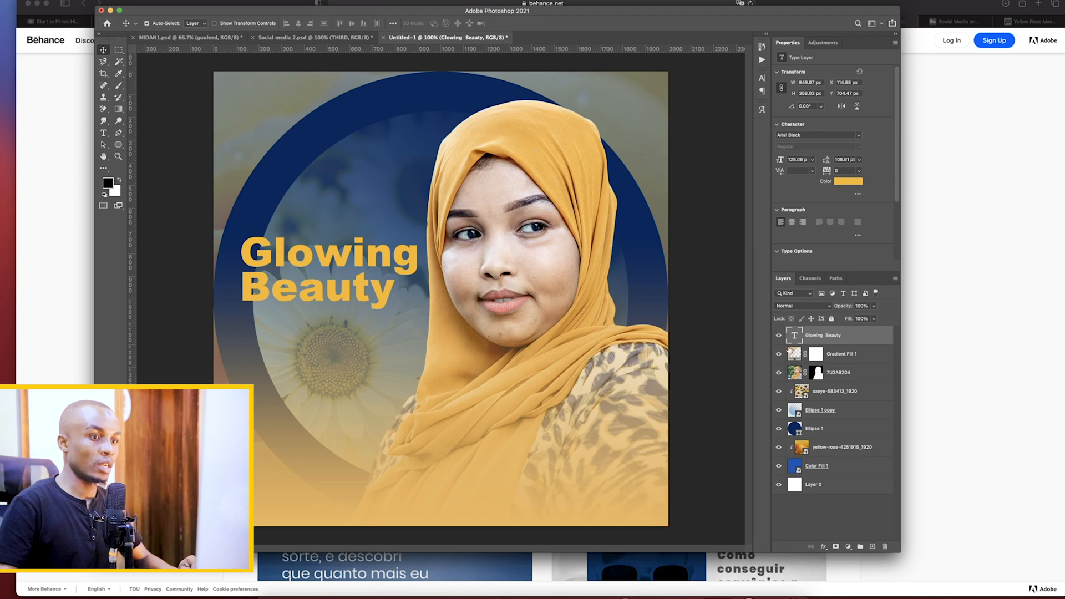
{"action": "key", "text": "Left"}
{"action": "key", "text": "Left"}
{"action": "key", "text": "Left"}
{"action": "key", "text": "Left"}
{"action": "key", "text": "Left"}
{"action": "key", "text": "Left"}
{"action": "key", "text": "Left"}
{"action": "key", "text": "Left"}
{"action": "key", "text": "Left"}
{"action": "key", "text": "Left"}
{"action": "key", "text": "Left"}
{"action": "key", "text": "Left"}
{"action": "key", "text": "Left"}
{"action": "key", "text": "Left"}
{"action": "key", "text": "Left"}
{"action": "key", "text": "Left"}
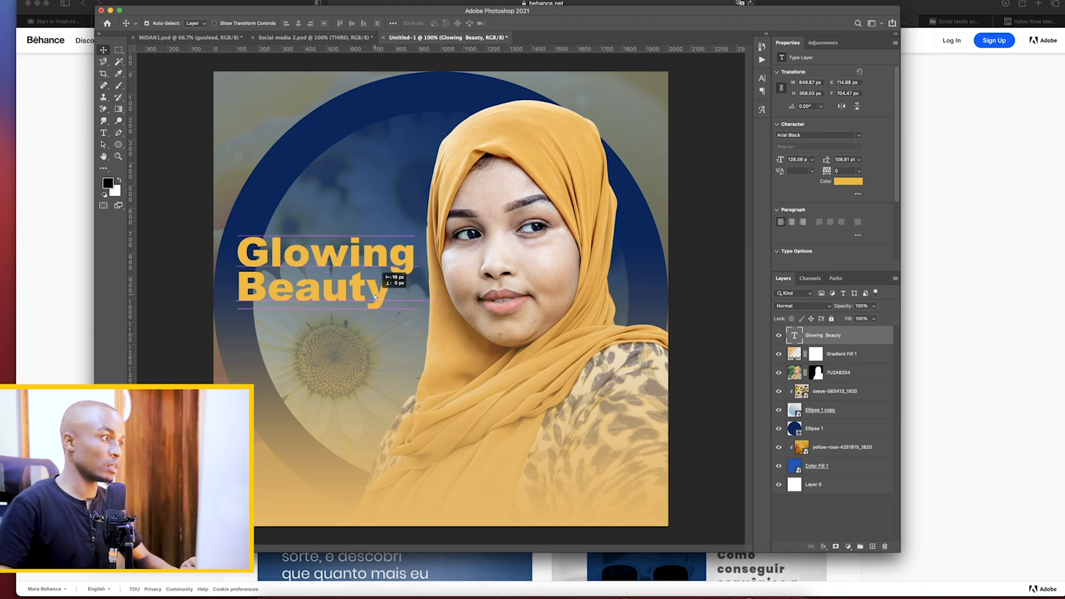
{"action": "left_click_drag", "start_coordinate": [379, 300], "coordinate": [379, 310]}
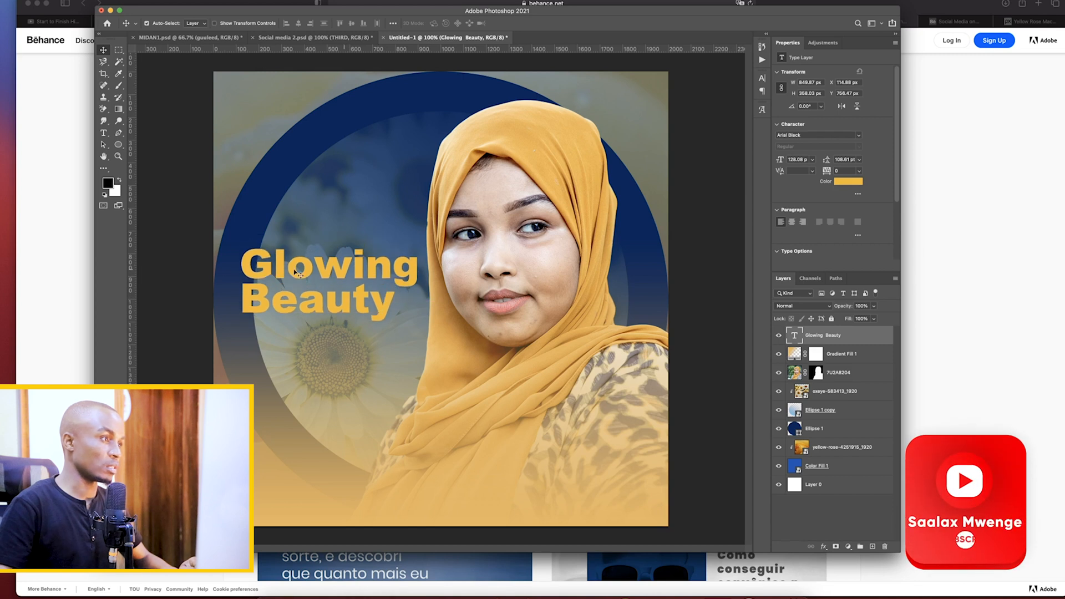
Check the headline layout in the Behance reference, then scale the Glowing Beauty headline to 93.04% and lower it to just above the daisy's center
{"action": "left_click", "coordinate": [52, 274]}
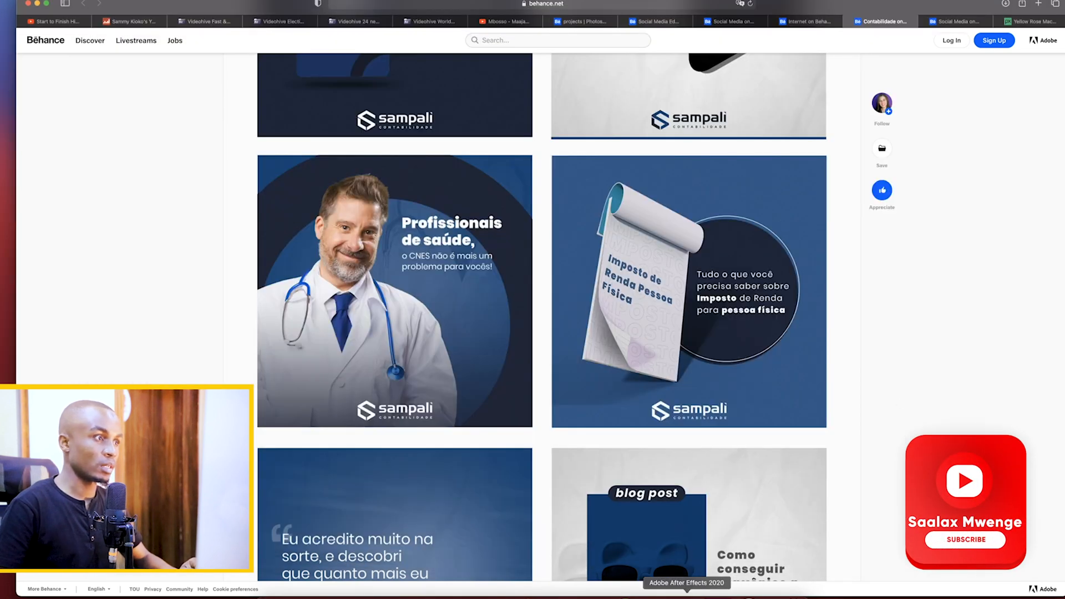
{"action": "left_click", "coordinate": [687, 592]}
{"action": "key", "text": "ctrl+t"}
{"action": "left_click_drag", "start_coordinate": [240, 284], "coordinate": [287, 284]}
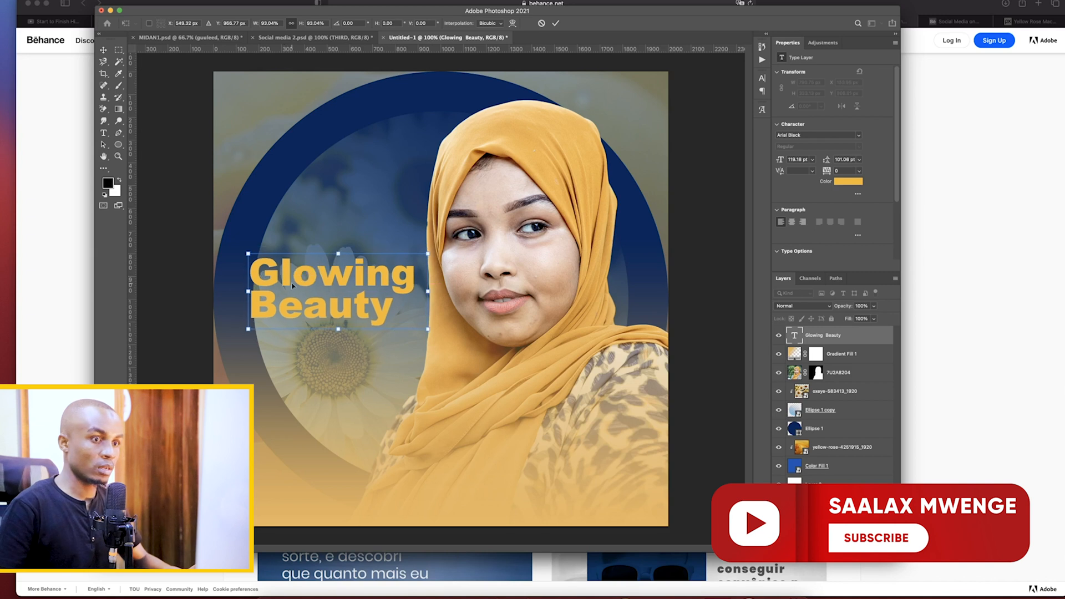
{"action": "left_click_drag", "start_coordinate": [378, 314], "coordinate": [379, 328]}
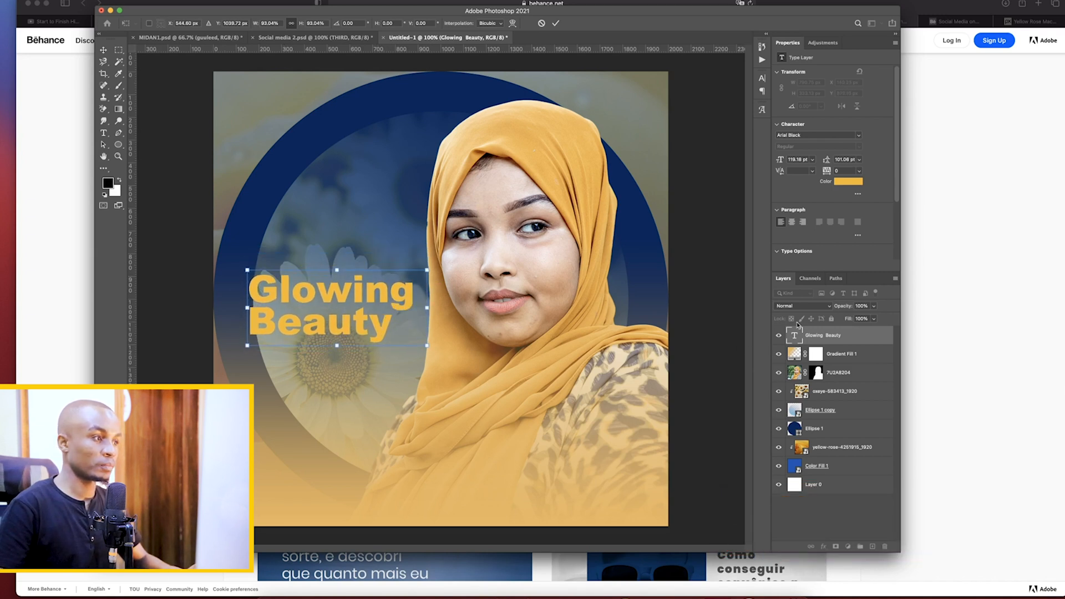
{"action": "key", "text": "Return"}
Add a separate text line "Happiness is all you deserve!" below the Glowing Beauty headline
{"action": "left_click", "coordinate": [108, 134]}
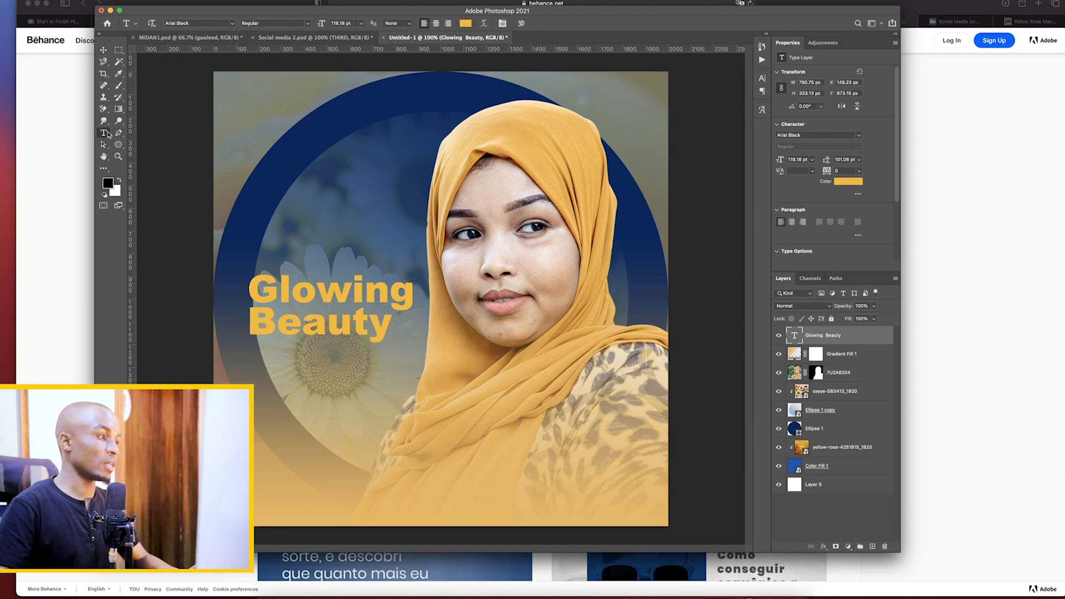
{"action": "left_click", "coordinate": [256, 364]}
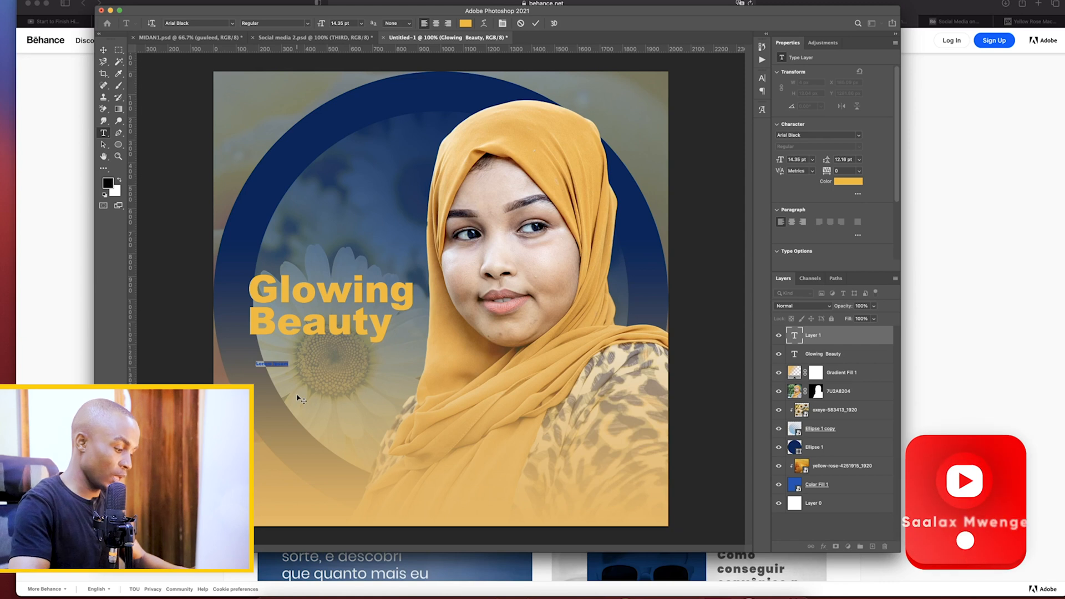
{"action": "type", "text": "Ma"}
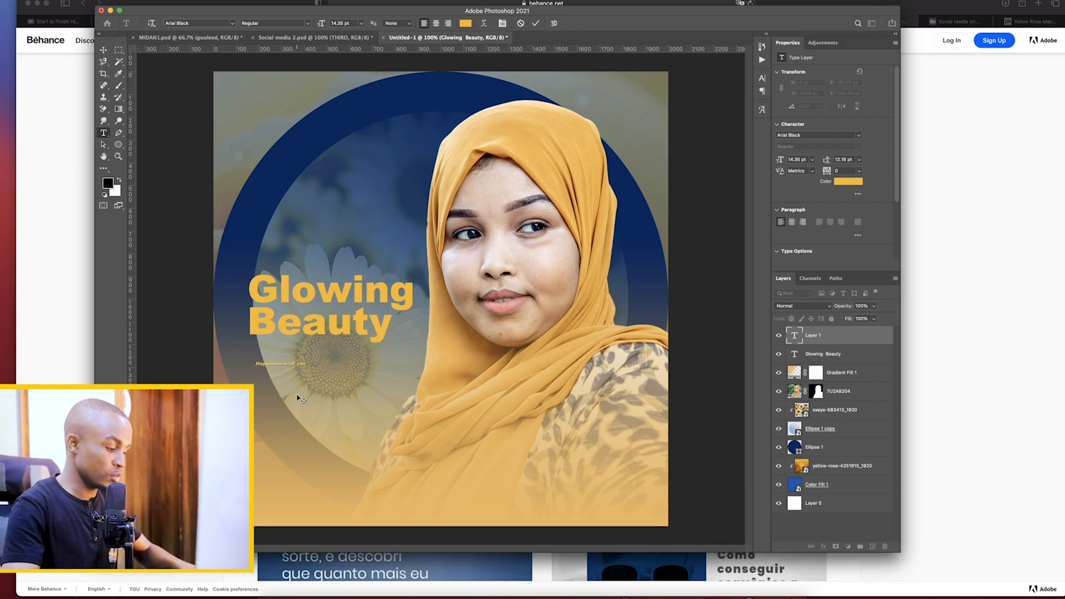
{"action": "type", "text": "e!"}
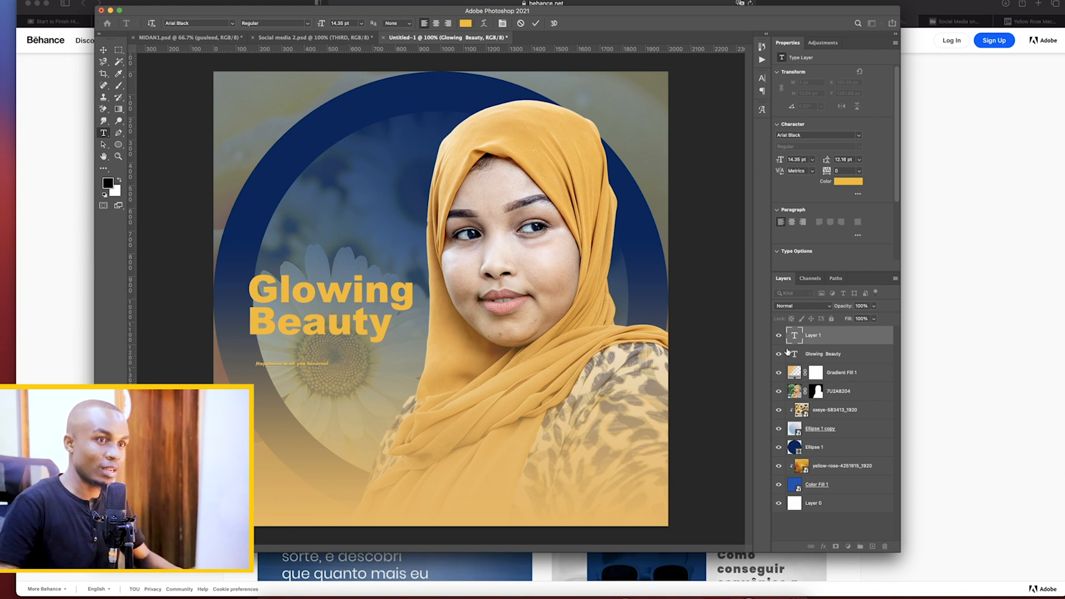
{"action": "left_click", "coordinate": [796, 336]}
Change the color of the "Happiness is all you deserve!" tagline to white #ffffff
{"action": "left_click", "coordinate": [849, 181]}
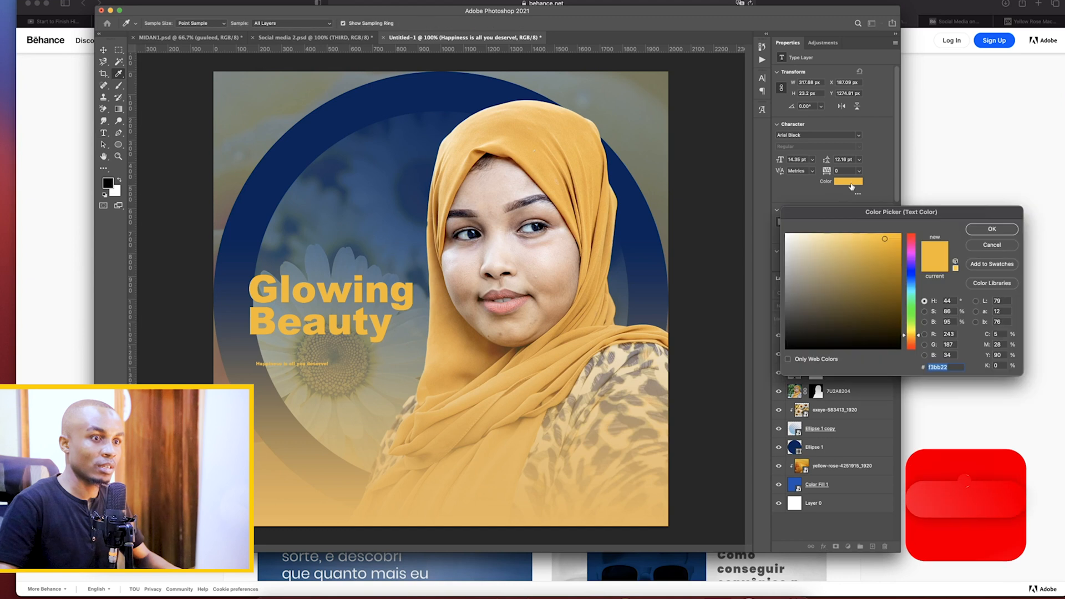
{"action": "left_click", "coordinate": [786, 234]}
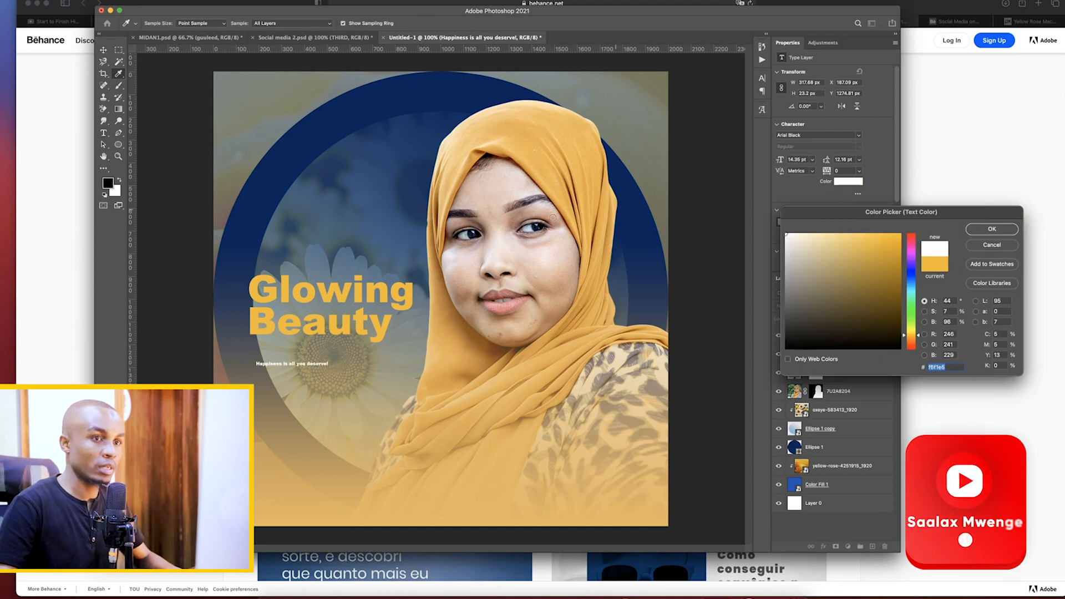
{"action": "left_click", "coordinate": [992, 229]}
Enlarge the tagline to about 32.48 pt, matching the headline's width, and place it directly under "Beauty"
{"action": "key", "text": "super+t"}
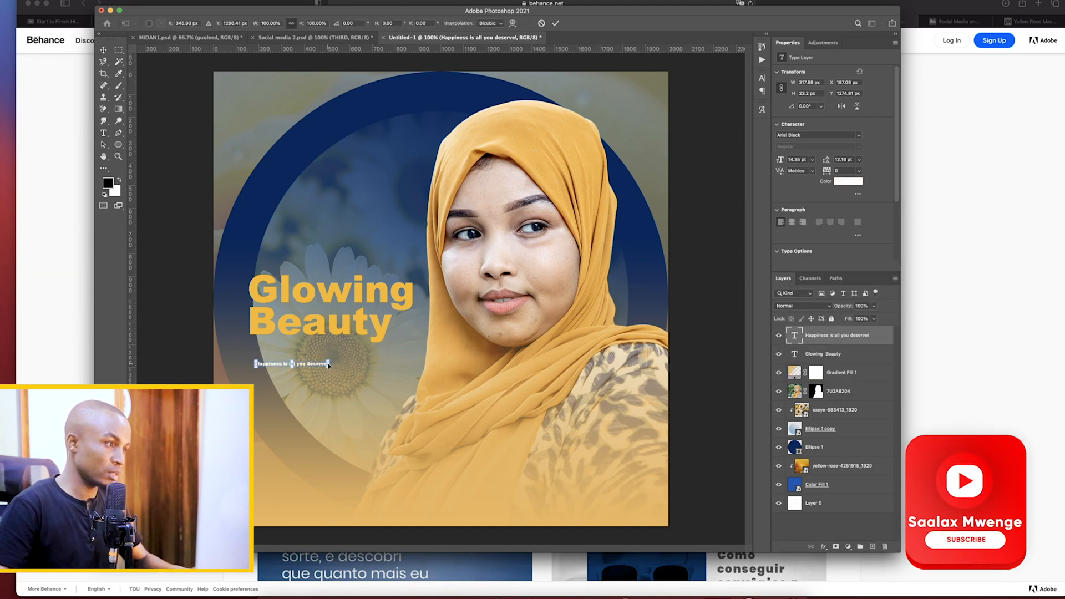
{"action": "left_click_drag", "start_coordinate": [331, 363], "coordinate": [379, 355]}
{"action": "key", "text": "Return"}
{"action": "key", "text": "t"}
{"action": "left_click", "coordinate": [762, 78]}
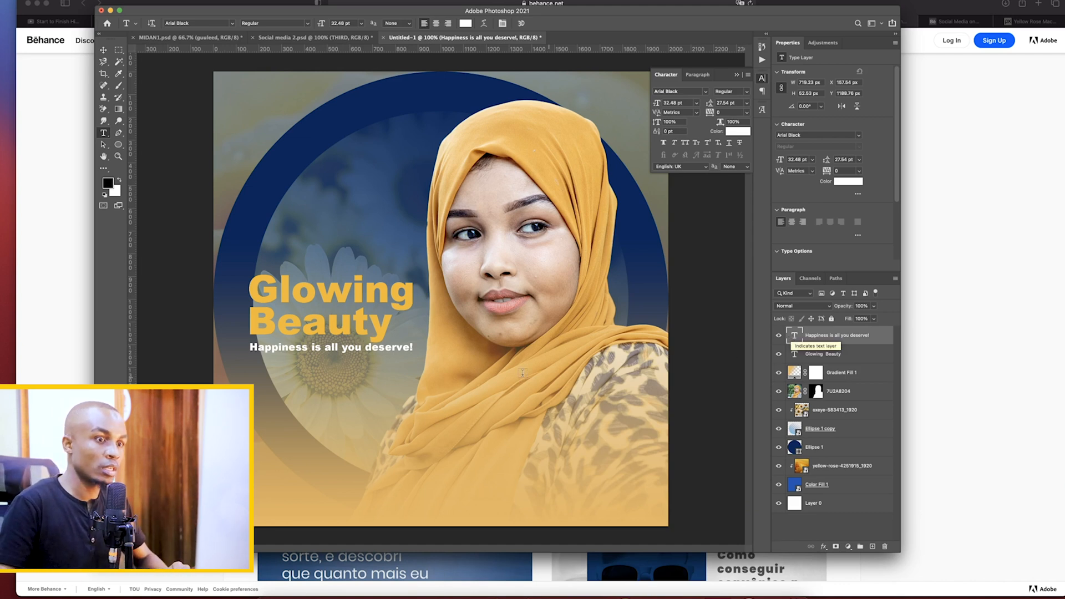
Add a Drop Shadow effect to the Glowing Beauty text layer, raising its opacity and size
{"action": "left_click", "coordinate": [796, 354]}
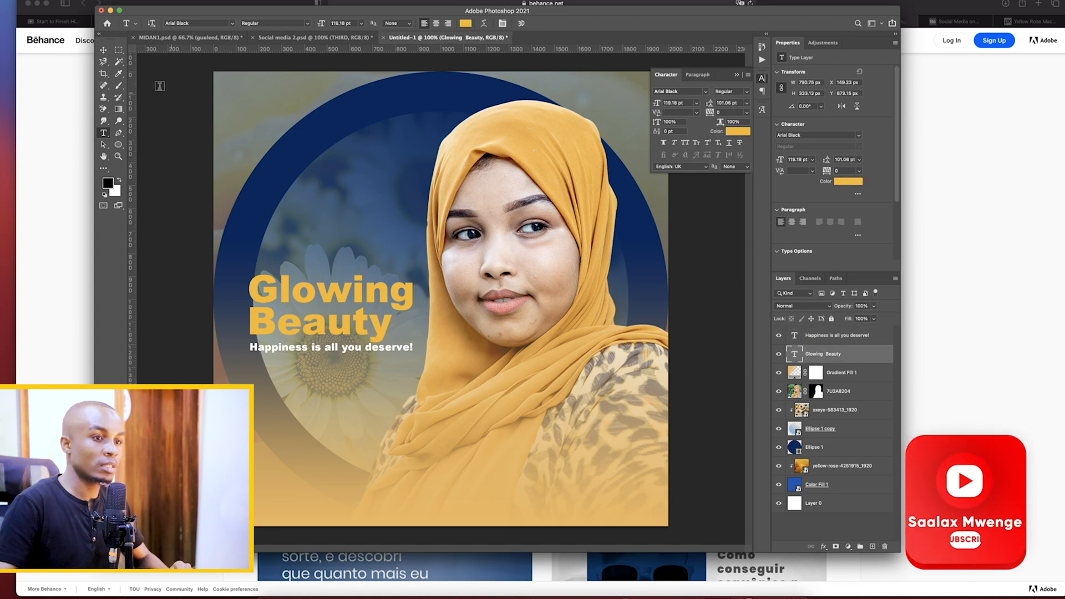
{"action": "key", "text": "v"}
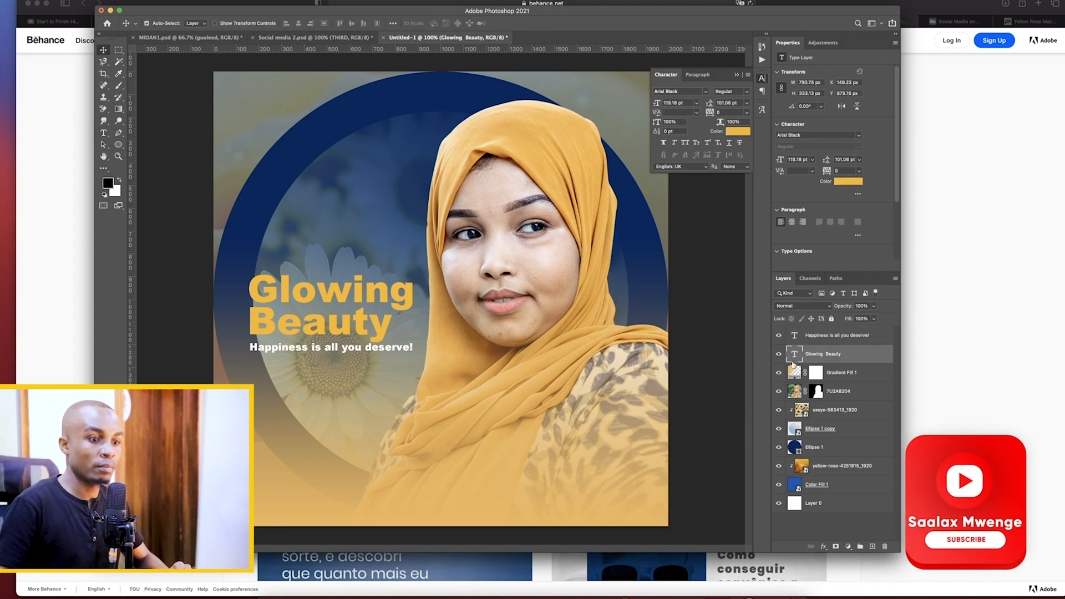
{"action": "left_click", "coordinate": [825, 548]}
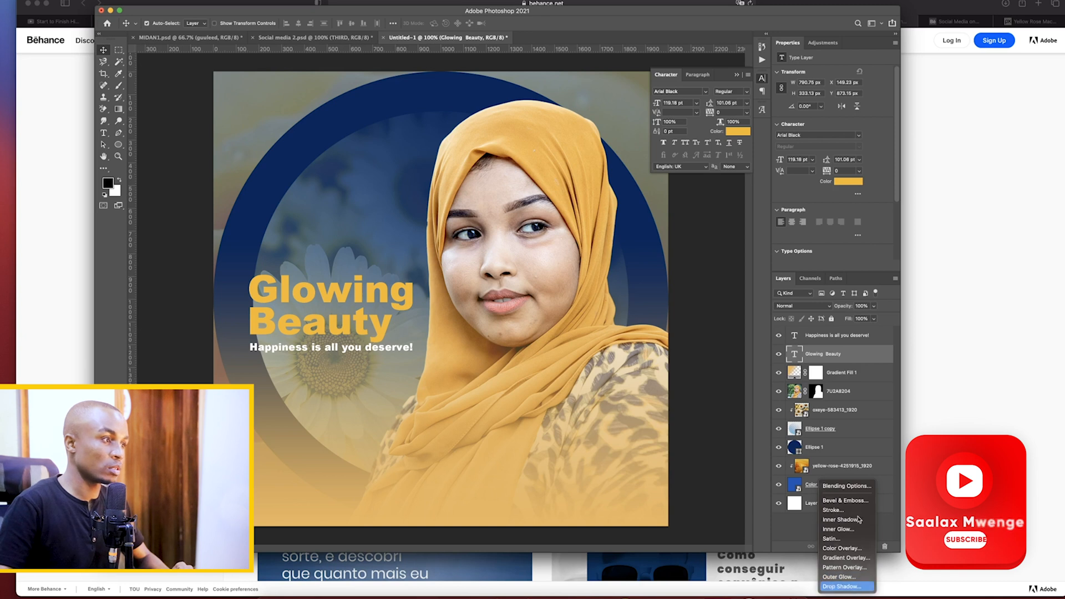
{"action": "left_click", "coordinate": [842, 587]}
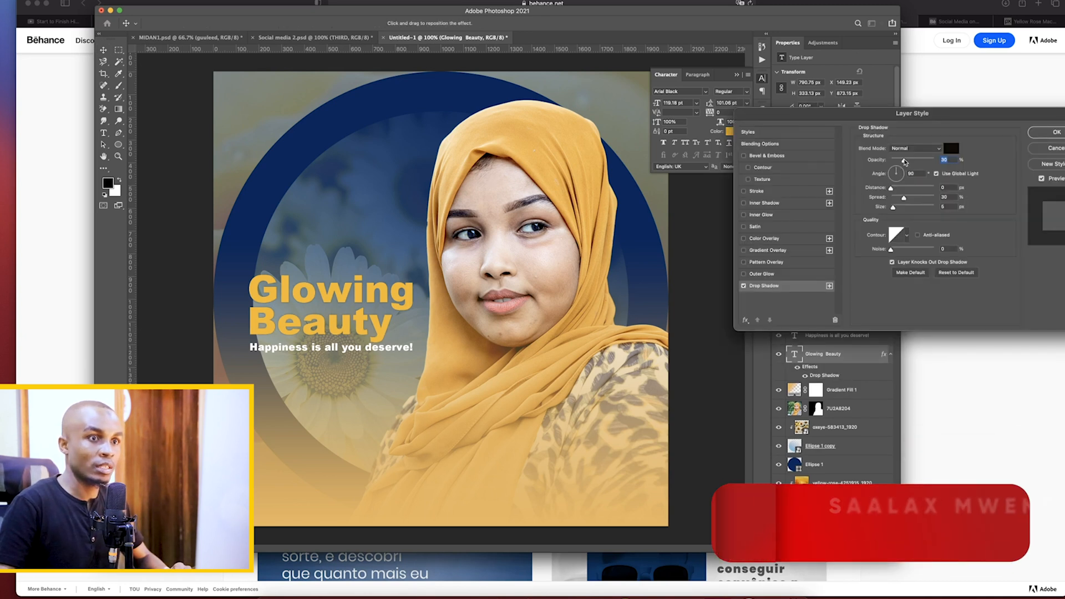
{"action": "left_click_drag", "start_coordinate": [905, 161], "coordinate": [913, 161]}
{"action": "left_click_drag", "start_coordinate": [894, 207], "coordinate": [900, 209]}
{"action": "left_click_drag", "start_coordinate": [912, 161], "coordinate": [908, 161]}
{"action": "left_click", "coordinate": [744, 286]}
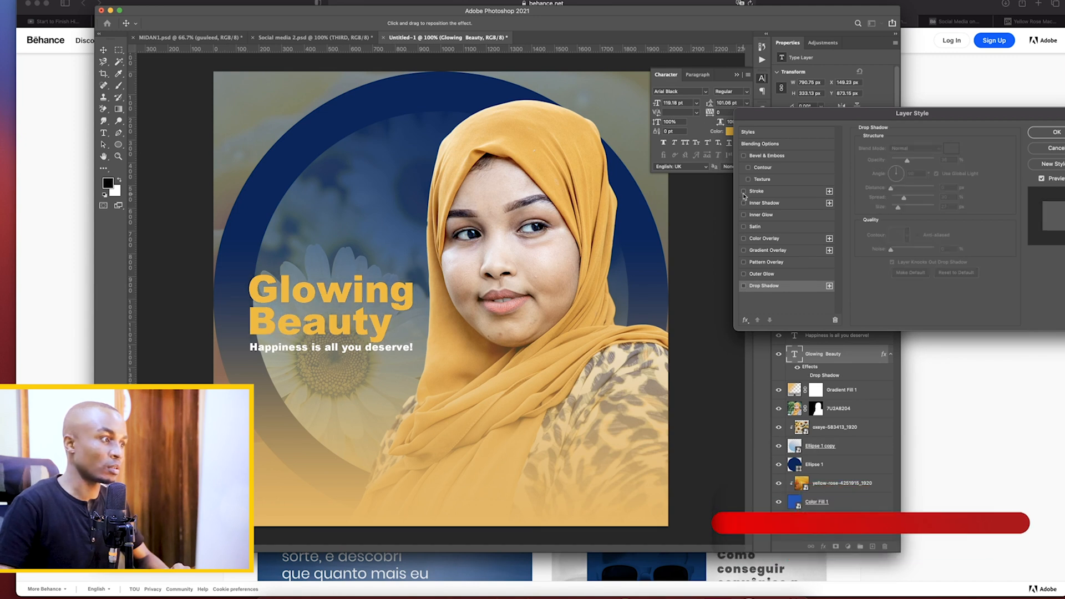
{"action": "left_click", "coordinate": [744, 191]}
{"action": "left_click", "coordinate": [745, 192]}
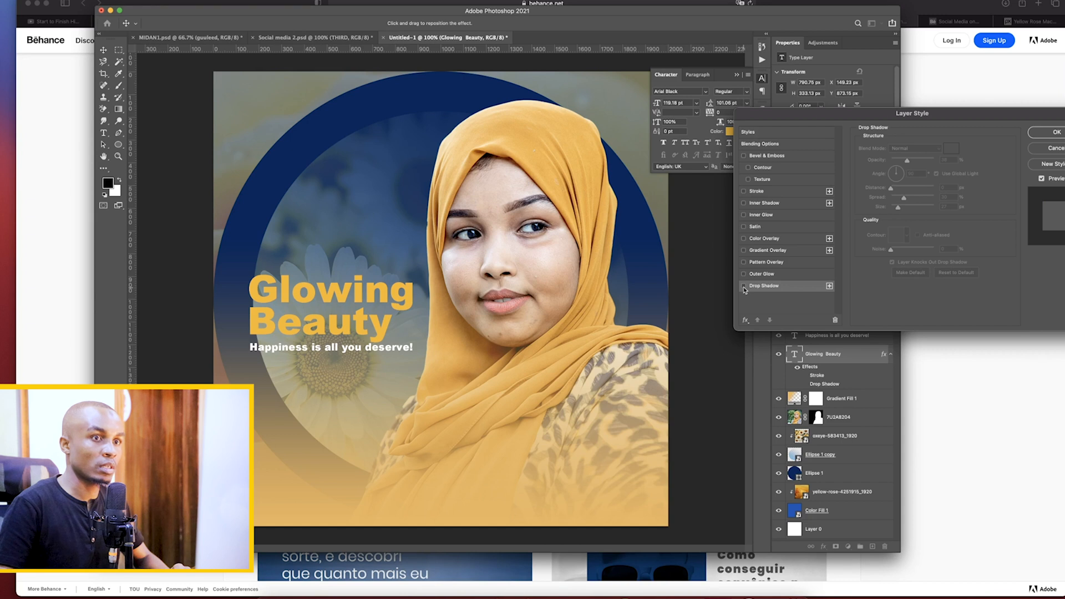
{"action": "left_click", "coordinate": [744, 285]}
Set the headline's drop shadow to 43% opacity, -144° angle, 17 px distance and 24 px size
{"action": "left_click_drag", "start_coordinate": [908, 162], "coordinate": [911, 162]}
{"action": "left_click_drag", "start_coordinate": [898, 207], "coordinate": [895, 188]}
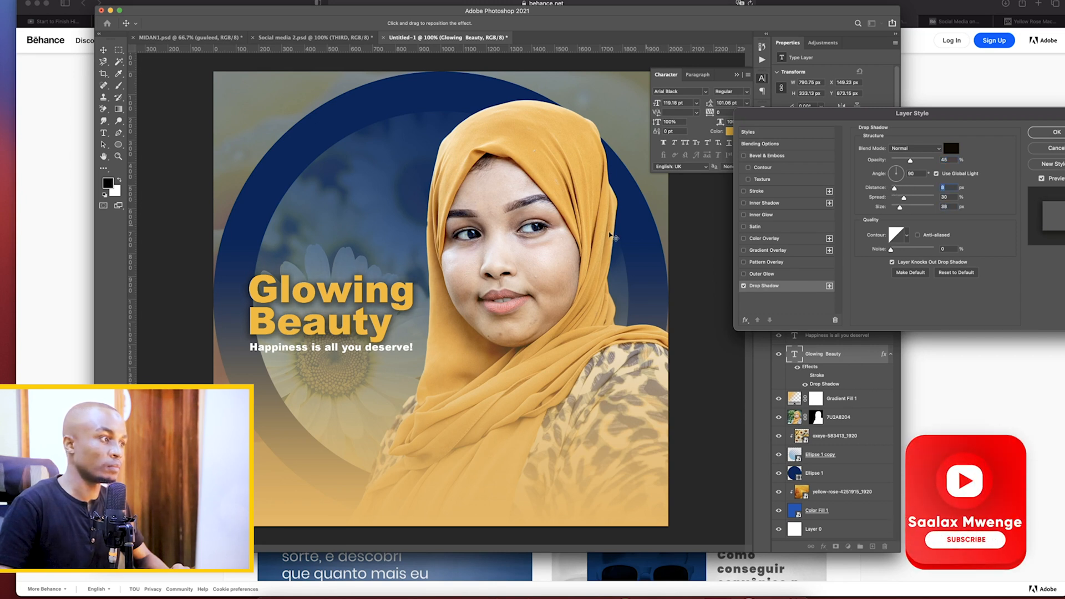
{"action": "left_click_drag", "start_coordinate": [397, 300], "coordinate": [399, 293]}
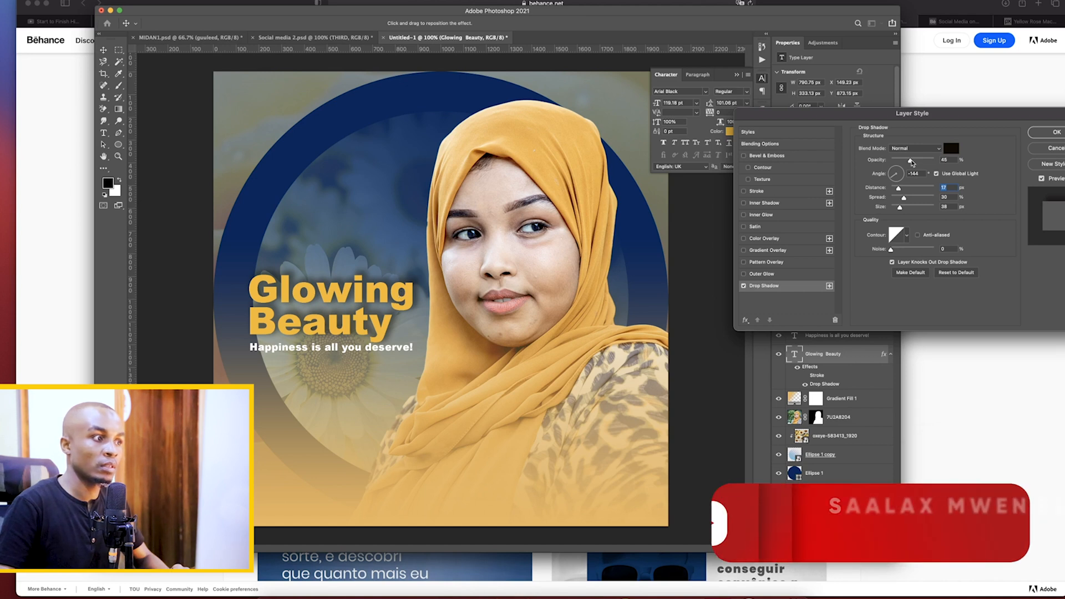
{"action": "left_click_drag", "start_coordinate": [911, 162], "coordinate": [910, 162]}
{"action": "left_click_drag", "start_coordinate": [900, 208], "coordinate": [895, 208]}
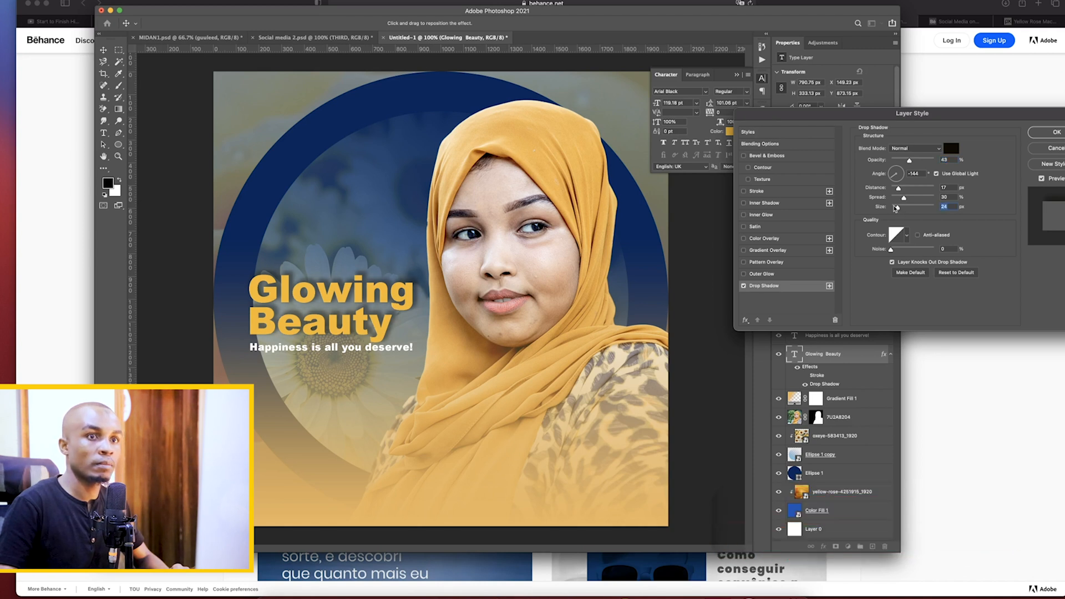
{"action": "left_click", "coordinate": [1054, 132]}
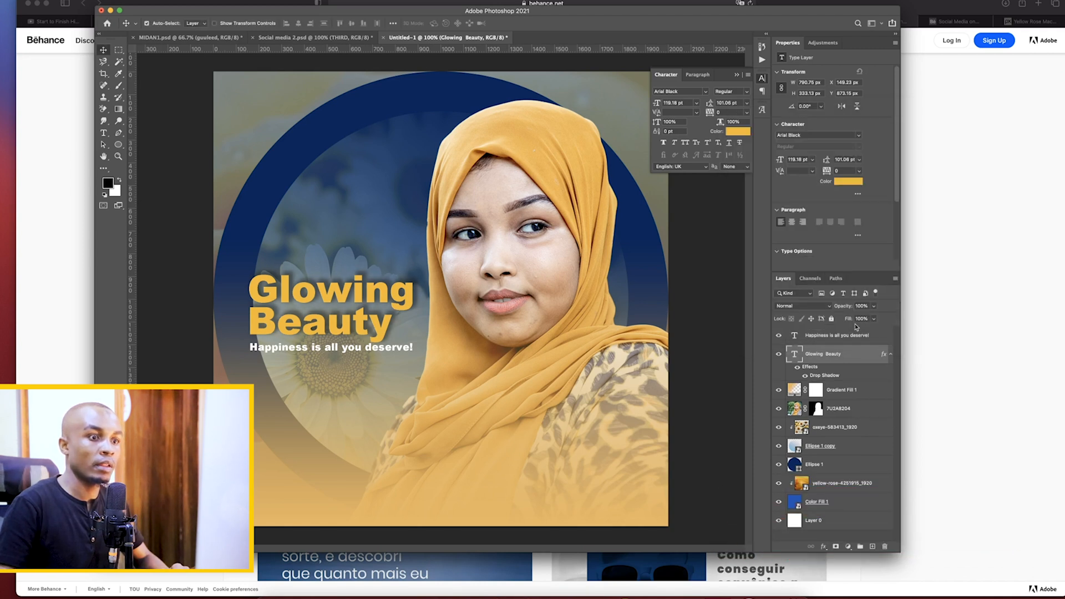
Add a drop shadow to the "Happiness is all you deserve!" tagline with its opacity reduced to 27%
{"action": "left_click", "coordinate": [791, 336]}
{"action": "left_click", "coordinate": [824, 547]}
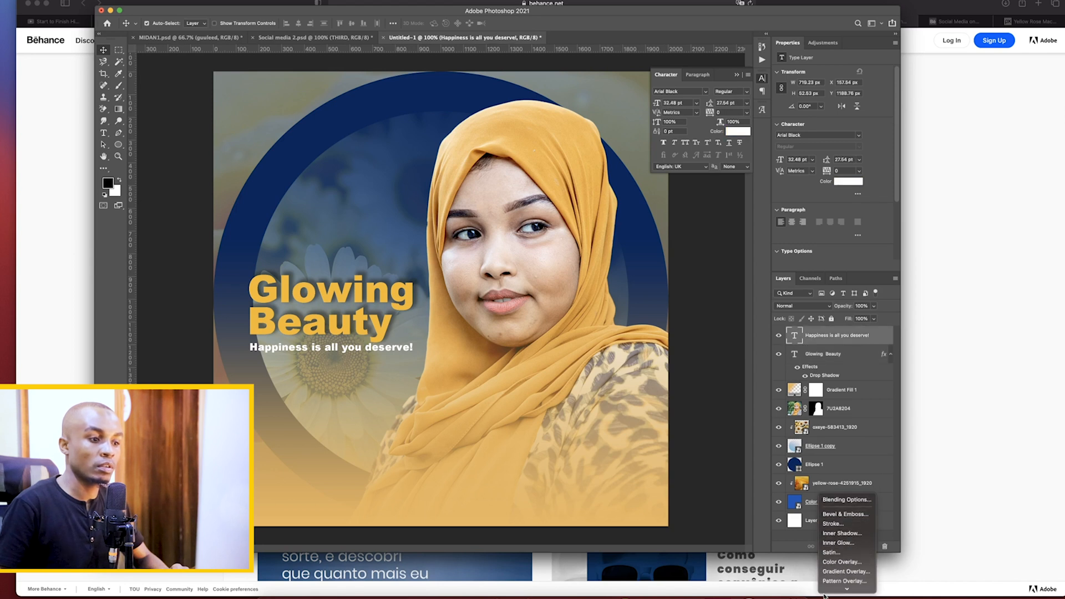
{"action": "left_click", "coordinate": [842, 586]}
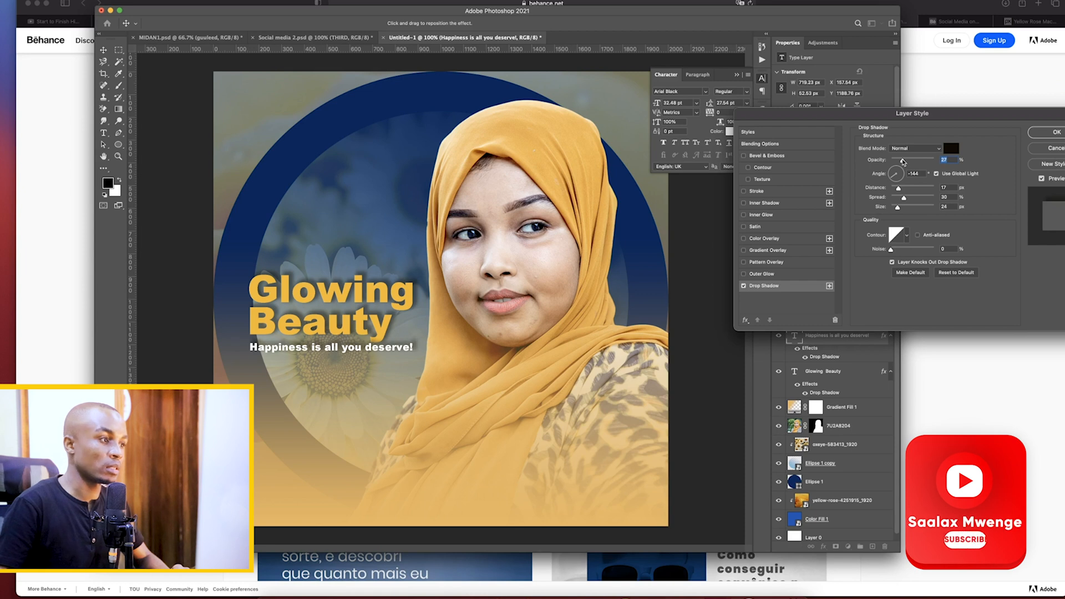
{"action": "left_click_drag", "start_coordinate": [910, 162], "coordinate": [902, 162]}
{"action": "left_click", "coordinate": [1036, 149]}
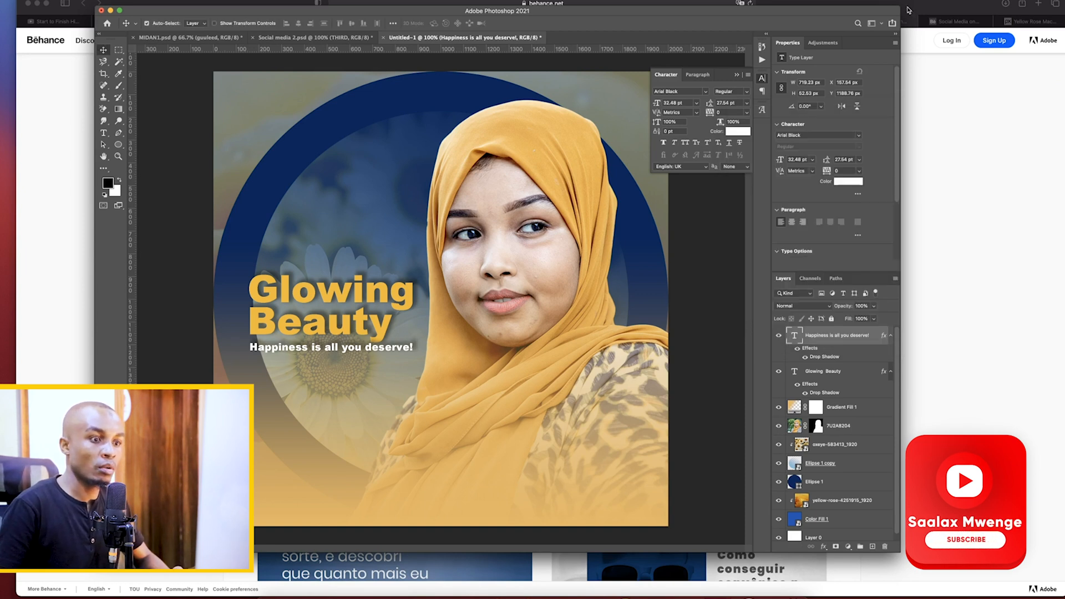
Add a drop shadow to the woman's portrait layer with 36% opacity and 109 px size, and collapse the character settings
{"action": "left_click", "coordinate": [796, 427]}
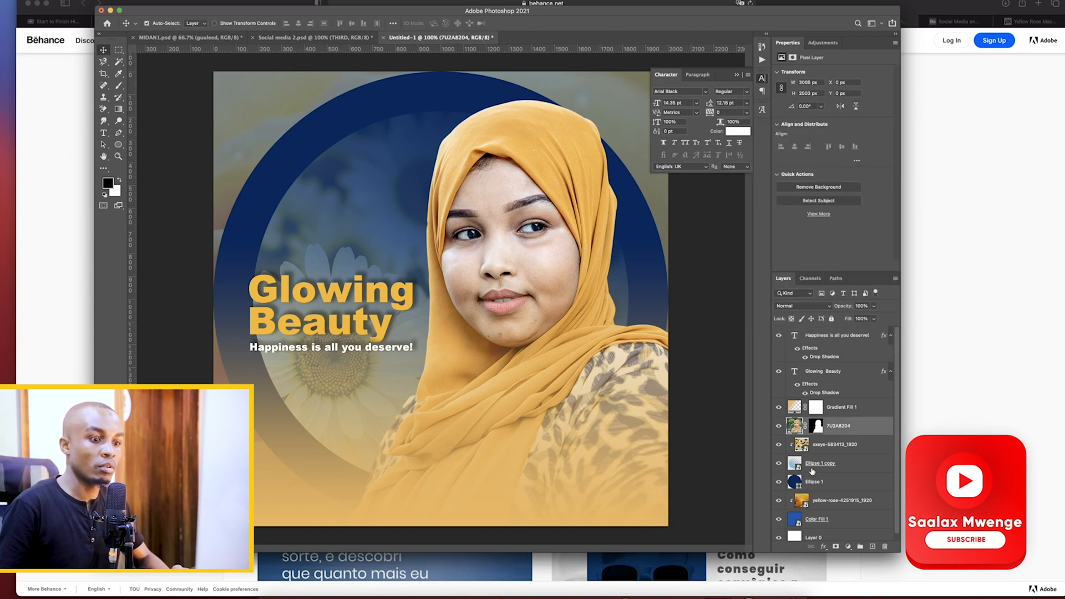
{"action": "left_click", "coordinate": [821, 548]}
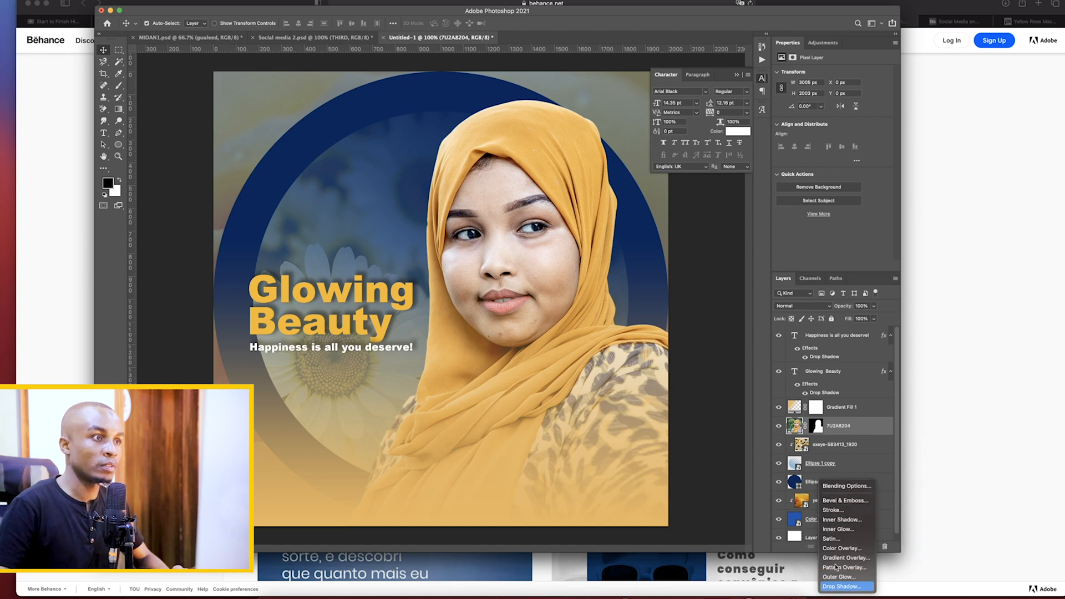
{"action": "left_click", "coordinate": [839, 587]}
{"action": "left_click_drag", "start_coordinate": [904, 162], "coordinate": [908, 161]}
{"action": "left_click_drag", "start_coordinate": [897, 208], "coordinate": [912, 210]}
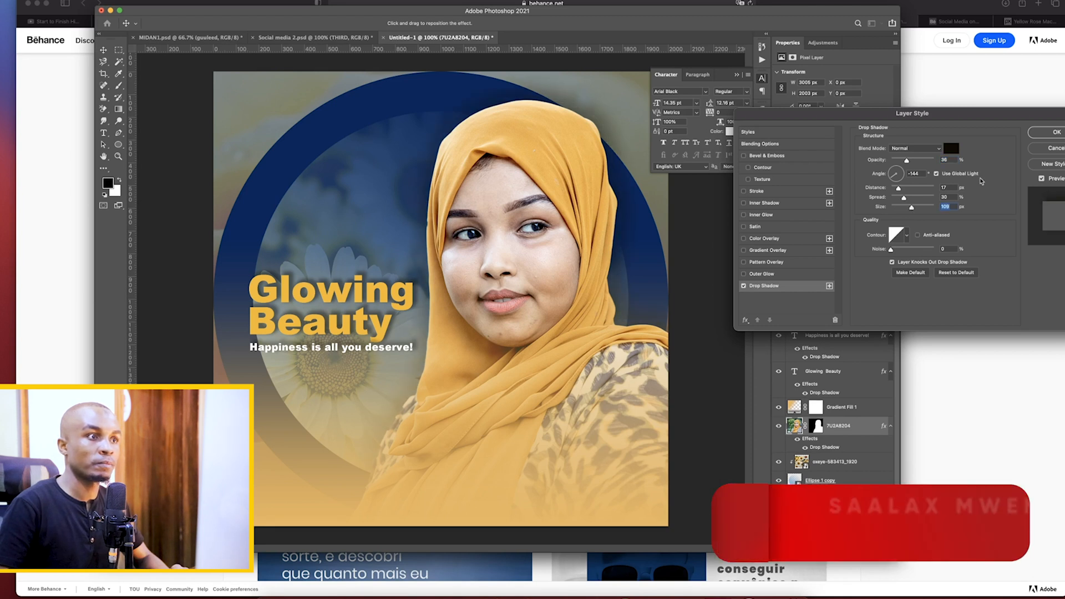
{"action": "key", "text": "Return"}
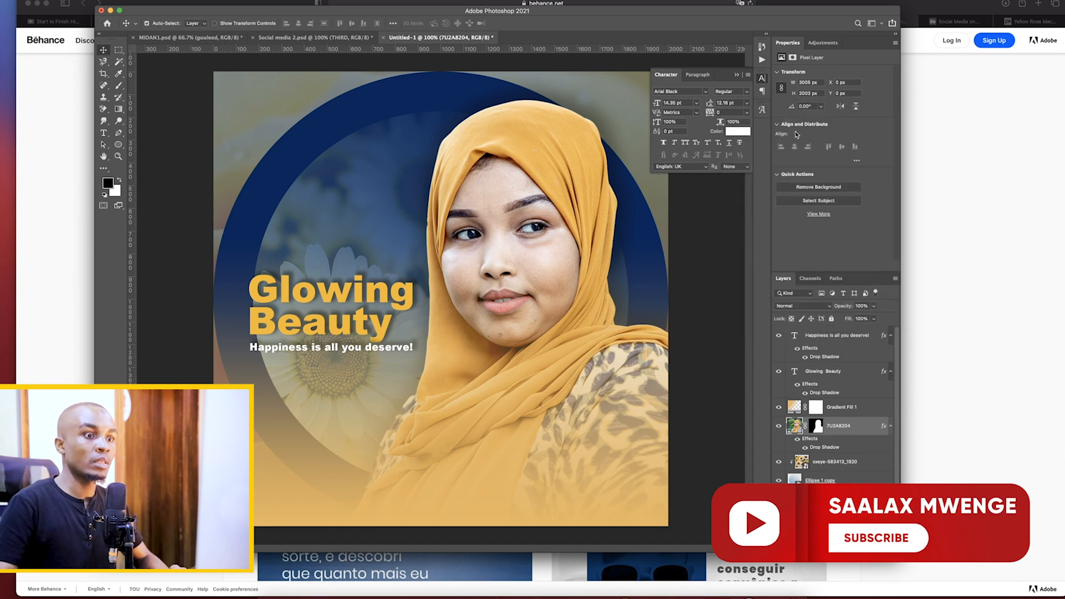
{"action": "left_click", "coordinate": [738, 76]}
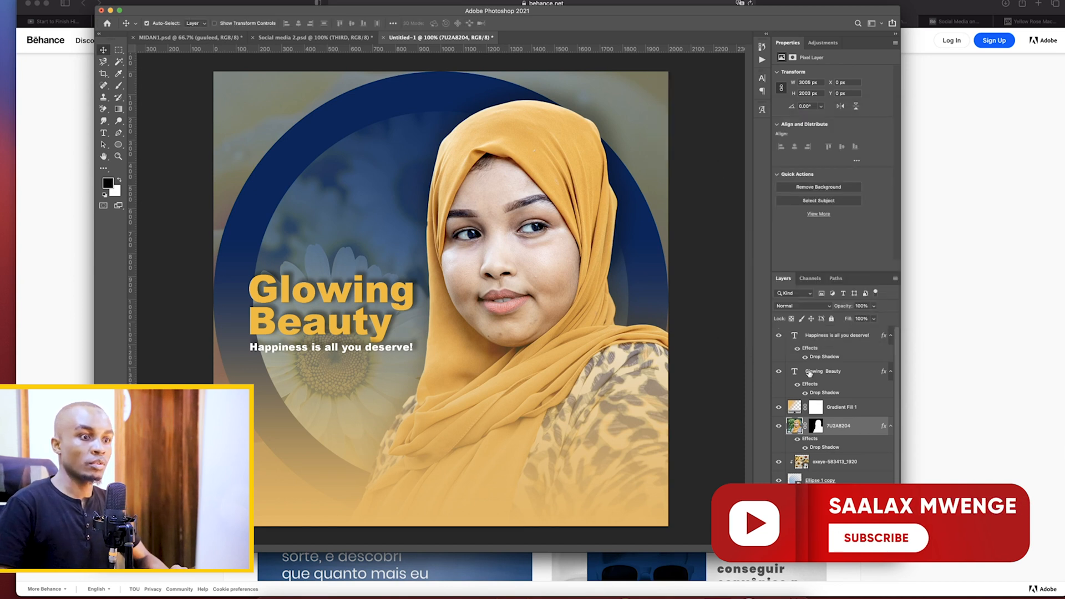
Add a Color Lookup adjustment layer above the tagline using the Crisp_Winter.look 3D LUT, with its opacity reduced to 42%
{"action": "left_click", "coordinate": [828, 339]}
{"action": "left_click", "coordinate": [836, 547]}
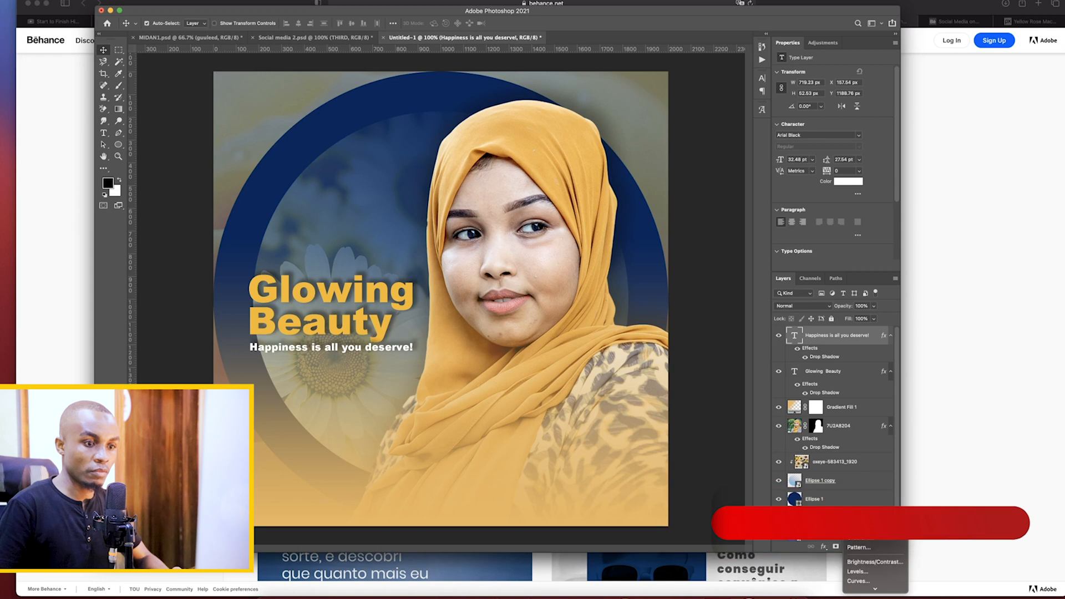
{"action": "mouse_move", "coordinate": [875, 589]}
{"action": "left_click", "coordinate": [876, 558]}
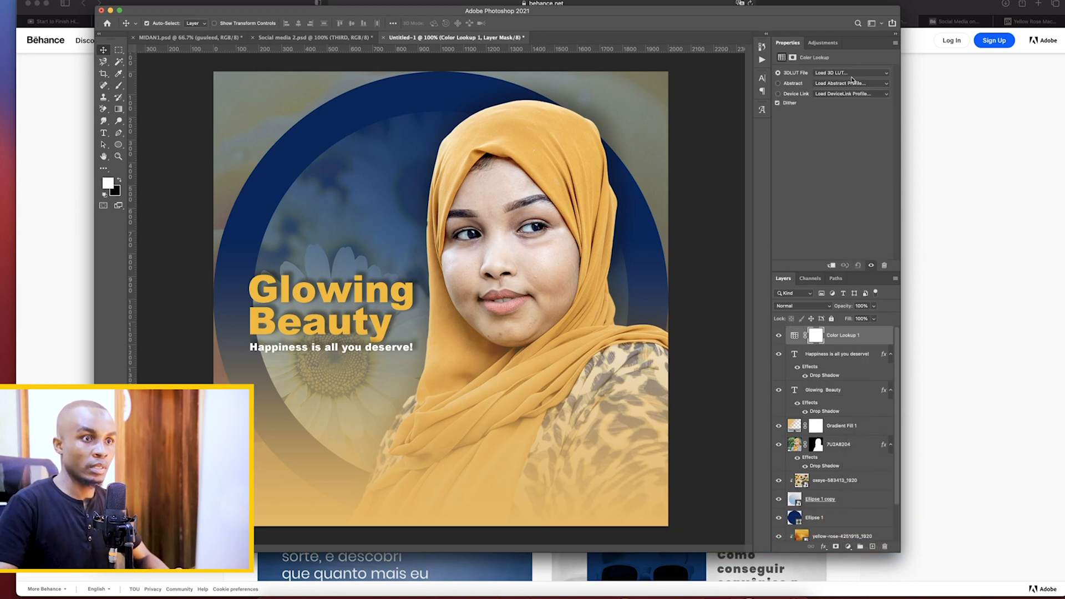
{"action": "left_click", "coordinate": [852, 74]}
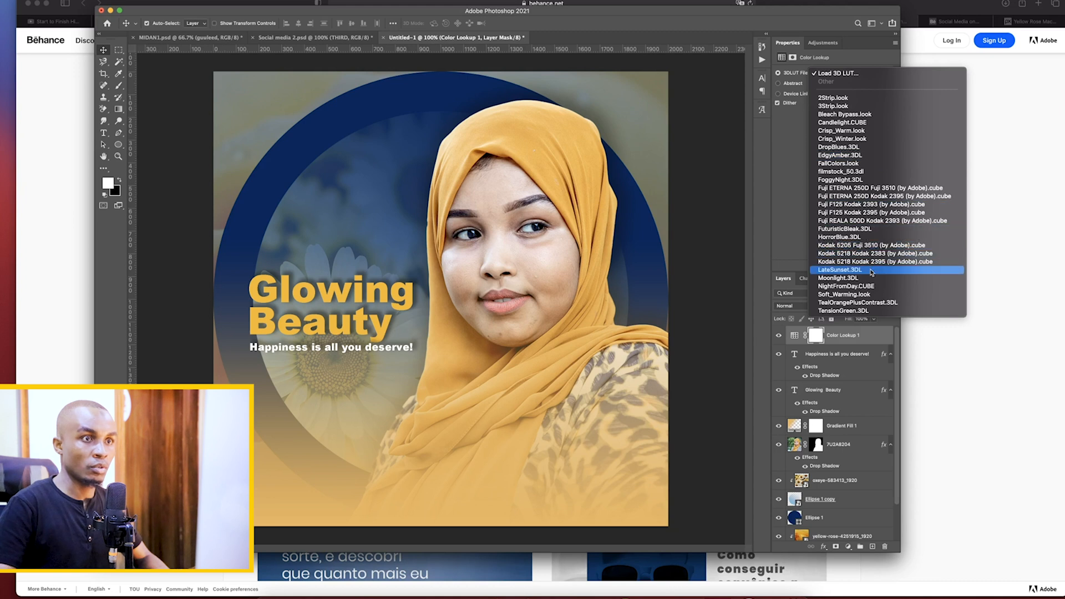
{"action": "left_click", "coordinate": [874, 139]}
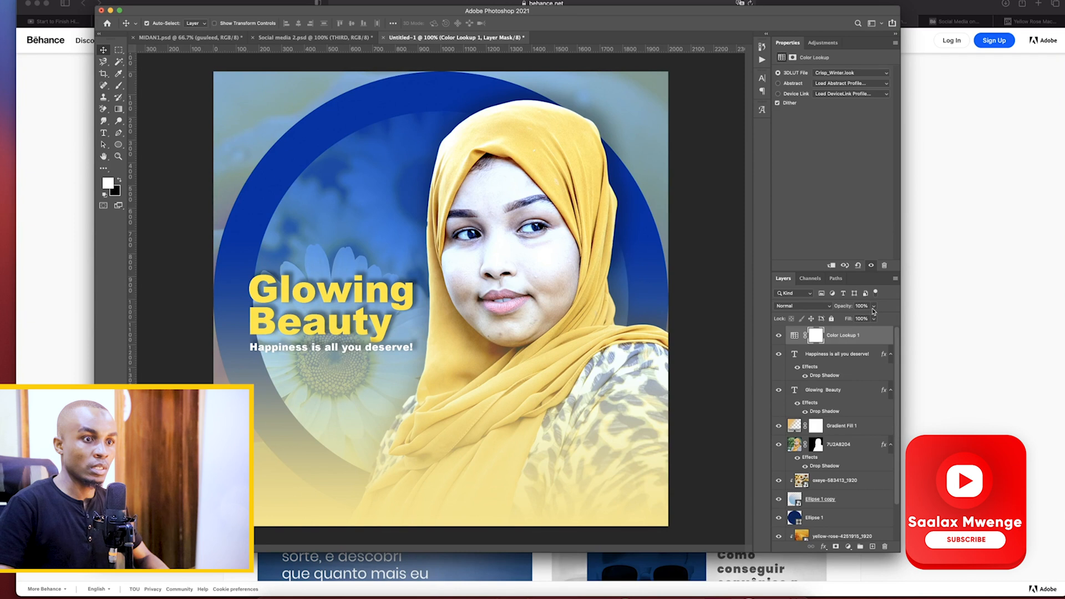
{"action": "left_click_drag", "start_coordinate": [861, 321], "coordinate": [851, 320]}
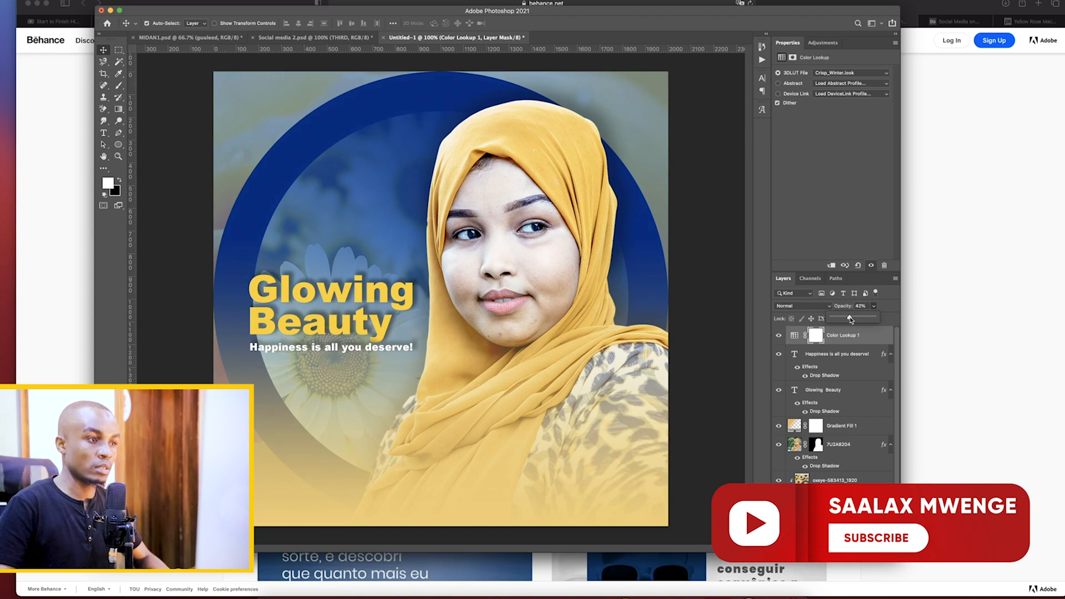
{"action": "left_click_drag", "start_coordinate": [848, 235], "coordinate": [847, 234]}
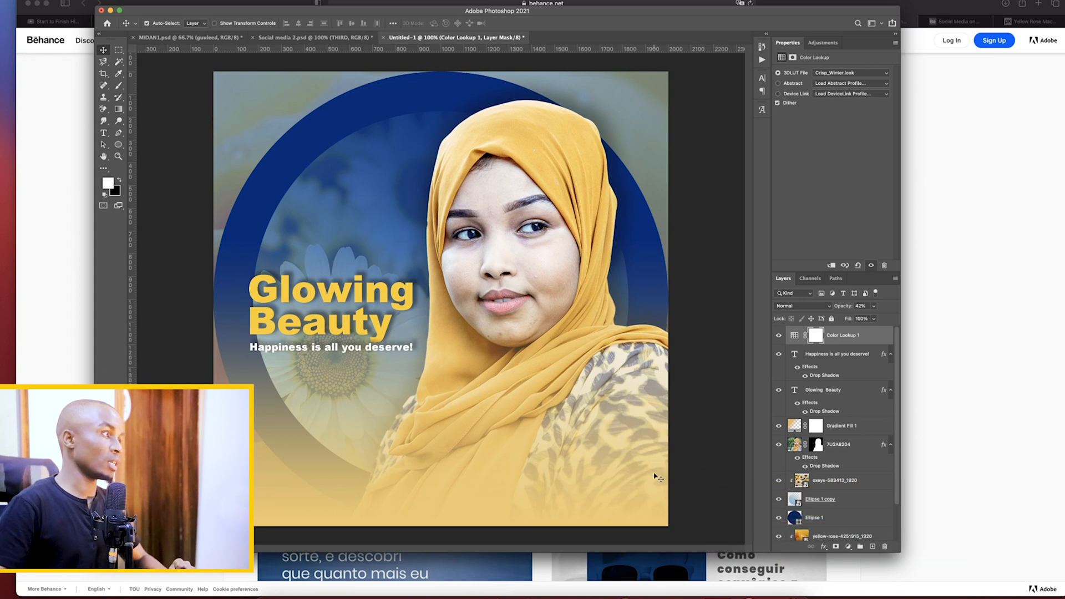
Compare the Glowing Beauty design in Photoshop with the Sampali reference posts on Behance, especially the doctor post
{"action": "left_click", "coordinate": [82, 261]}
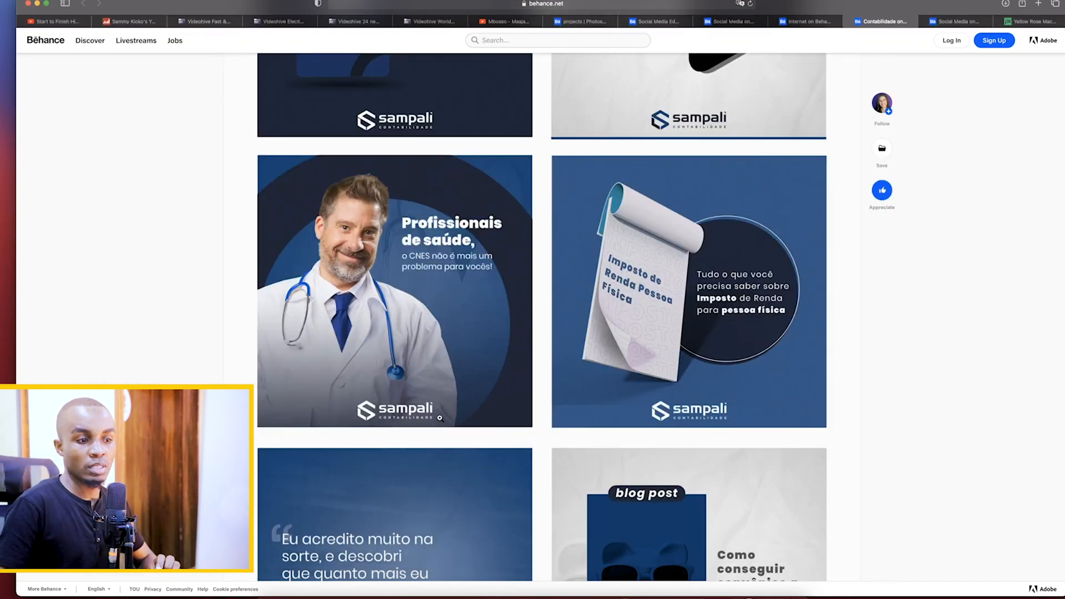
{"action": "left_click", "coordinate": [666, 591]}
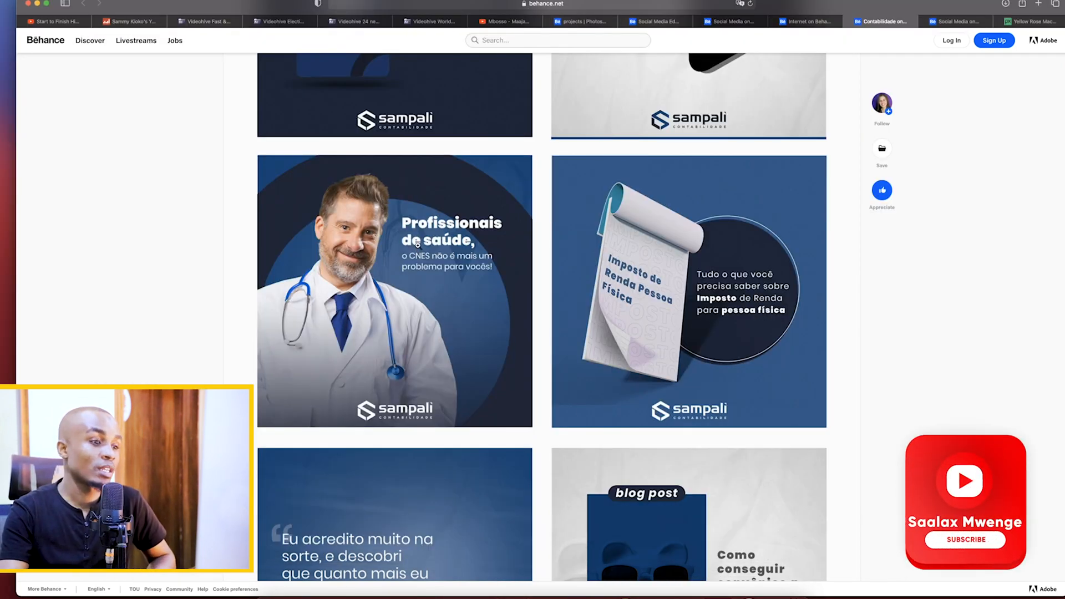
{"action": "left_click", "coordinate": [644, 591]}
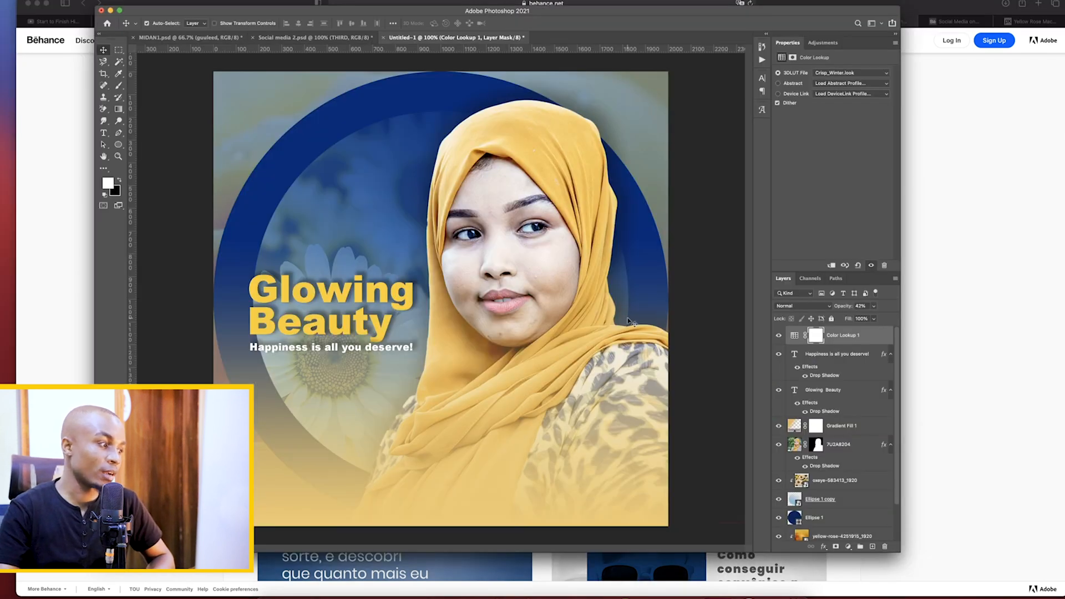
{"action": "key", "text": "super+Tab"}
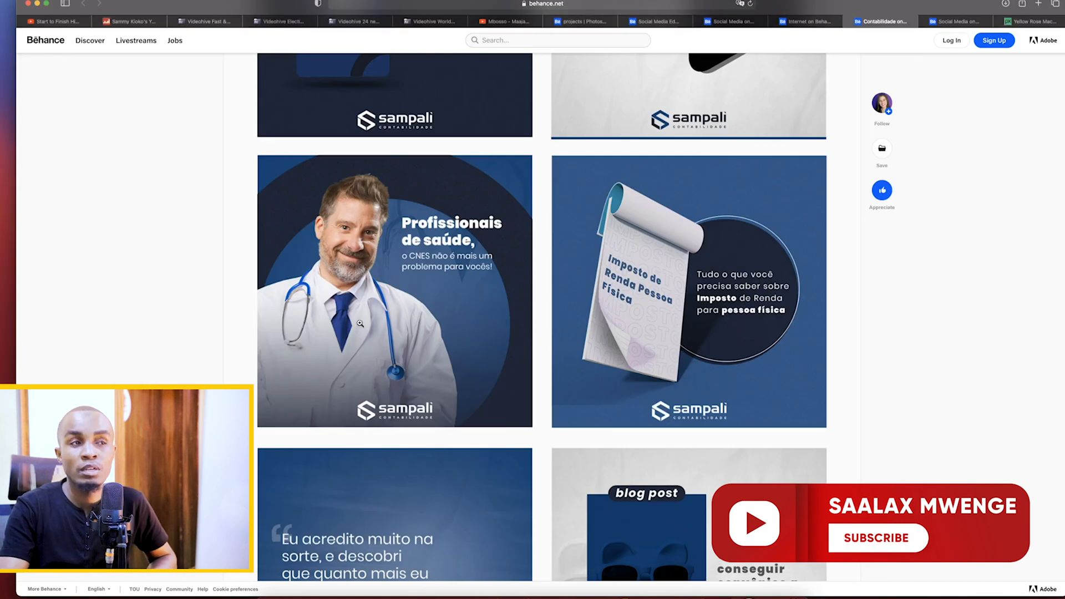
{"action": "mouse_move", "coordinate": [883, 107]}
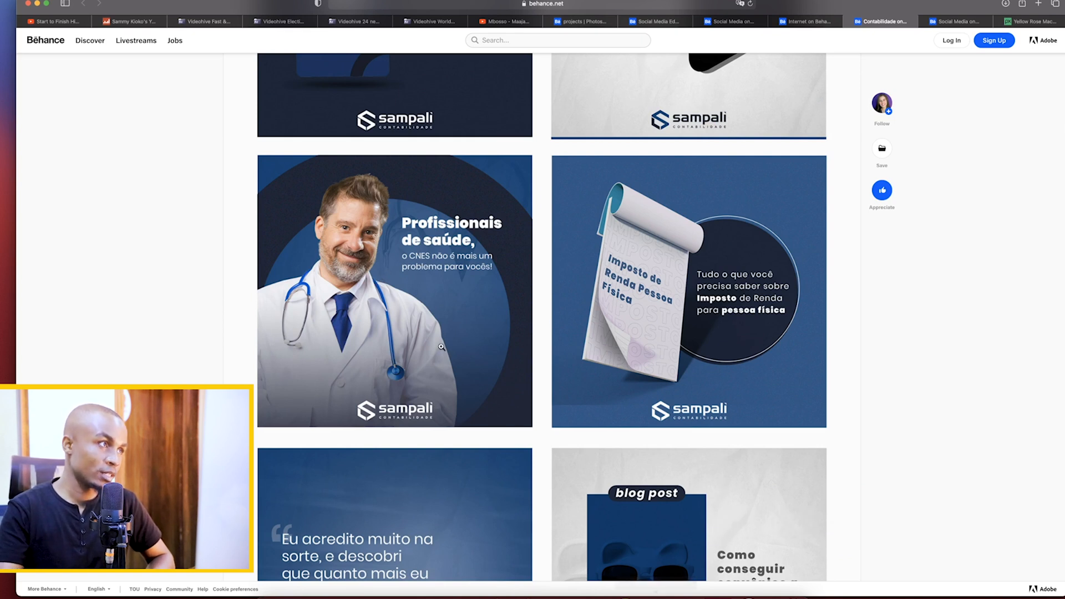
{"action": "scroll", "coordinate": [441, 347], "scroll_direction": "up", "scroll_amount": 5}
{"action": "scroll", "coordinate": [441, 348], "scroll_direction": "up", "scroll_amount": 6}
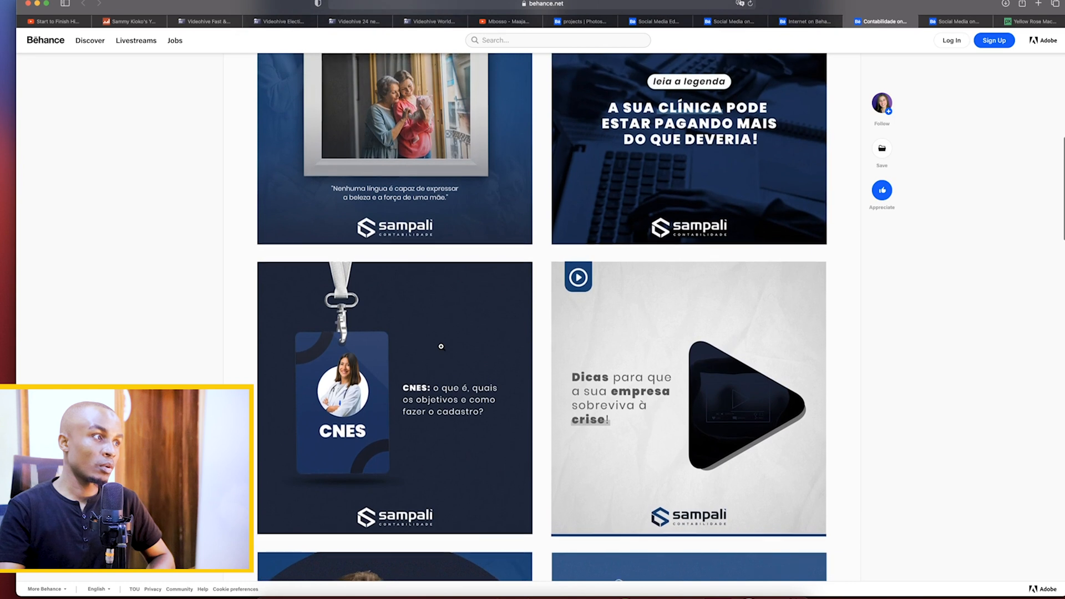
{"action": "scroll", "coordinate": [441, 347], "scroll_direction": "down", "scroll_amount": 12}
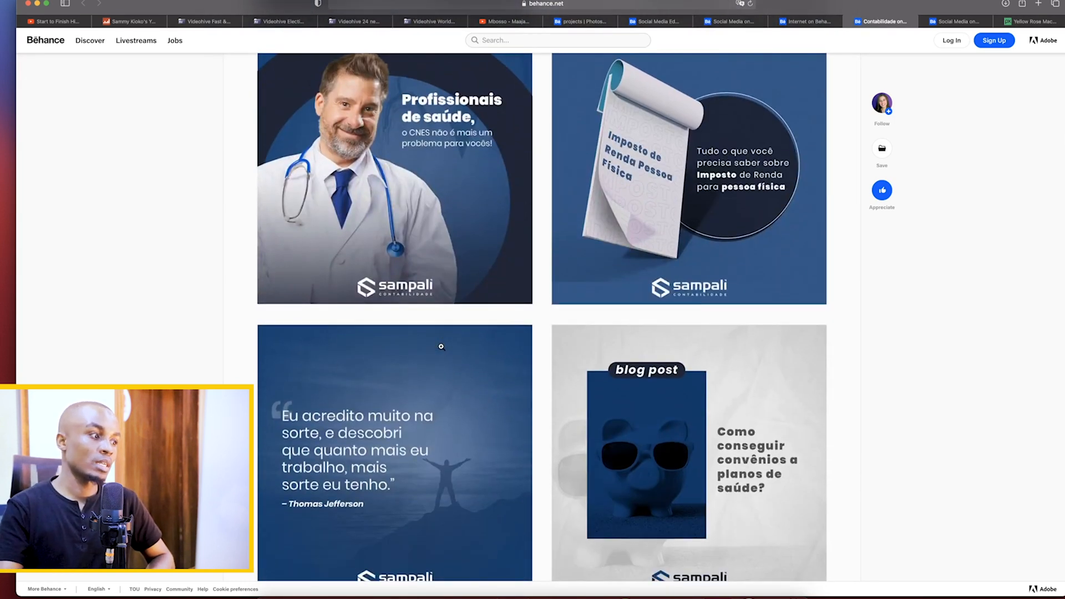
{"action": "scroll", "coordinate": [441, 347], "scroll_direction": "down", "scroll_amount": 2}
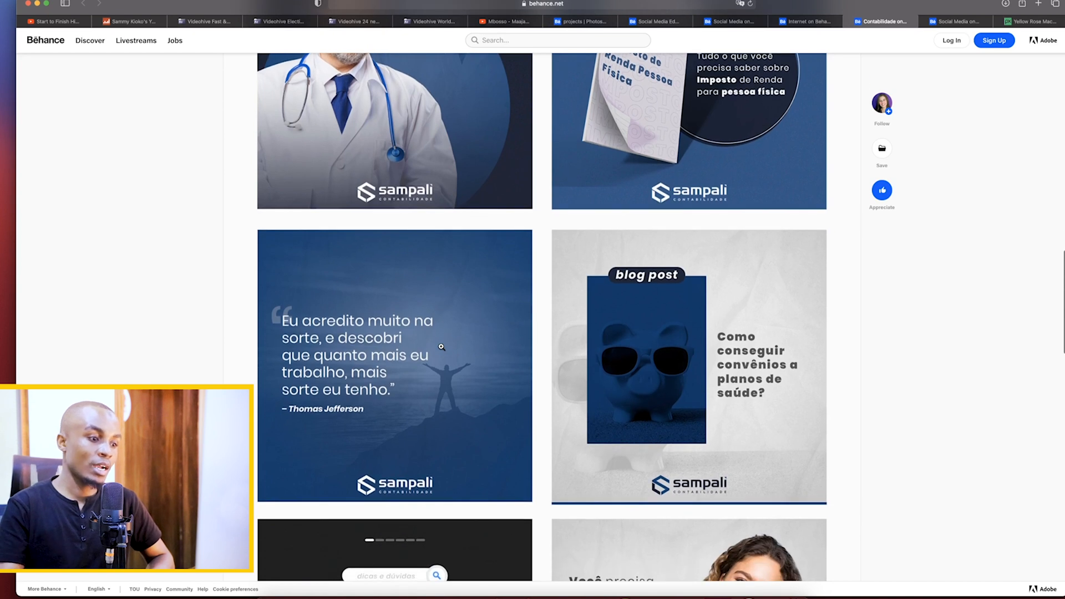
{"action": "left_click", "coordinate": [656, 596]}
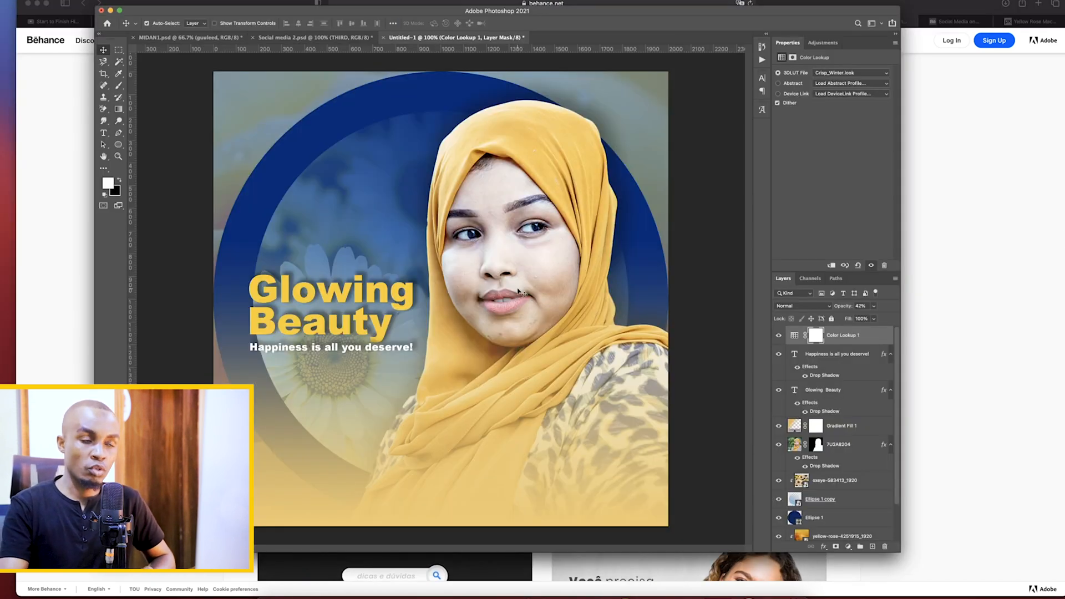